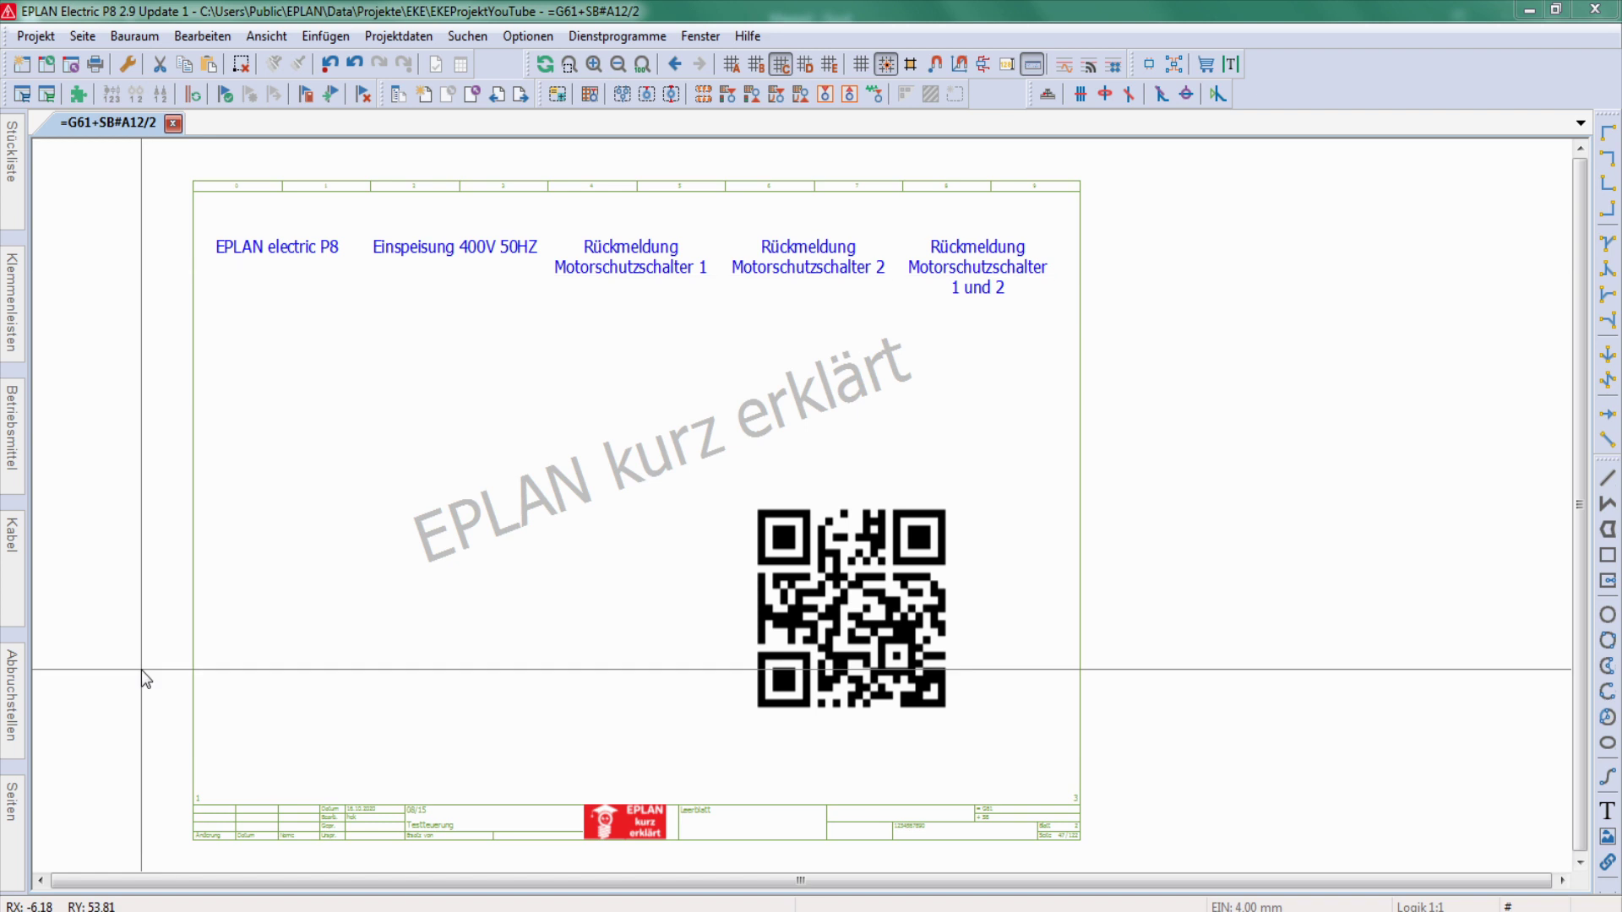
- Open the settings and show the general translation settings at user level
{"action": "left_click", "coordinate": [137, 73]}
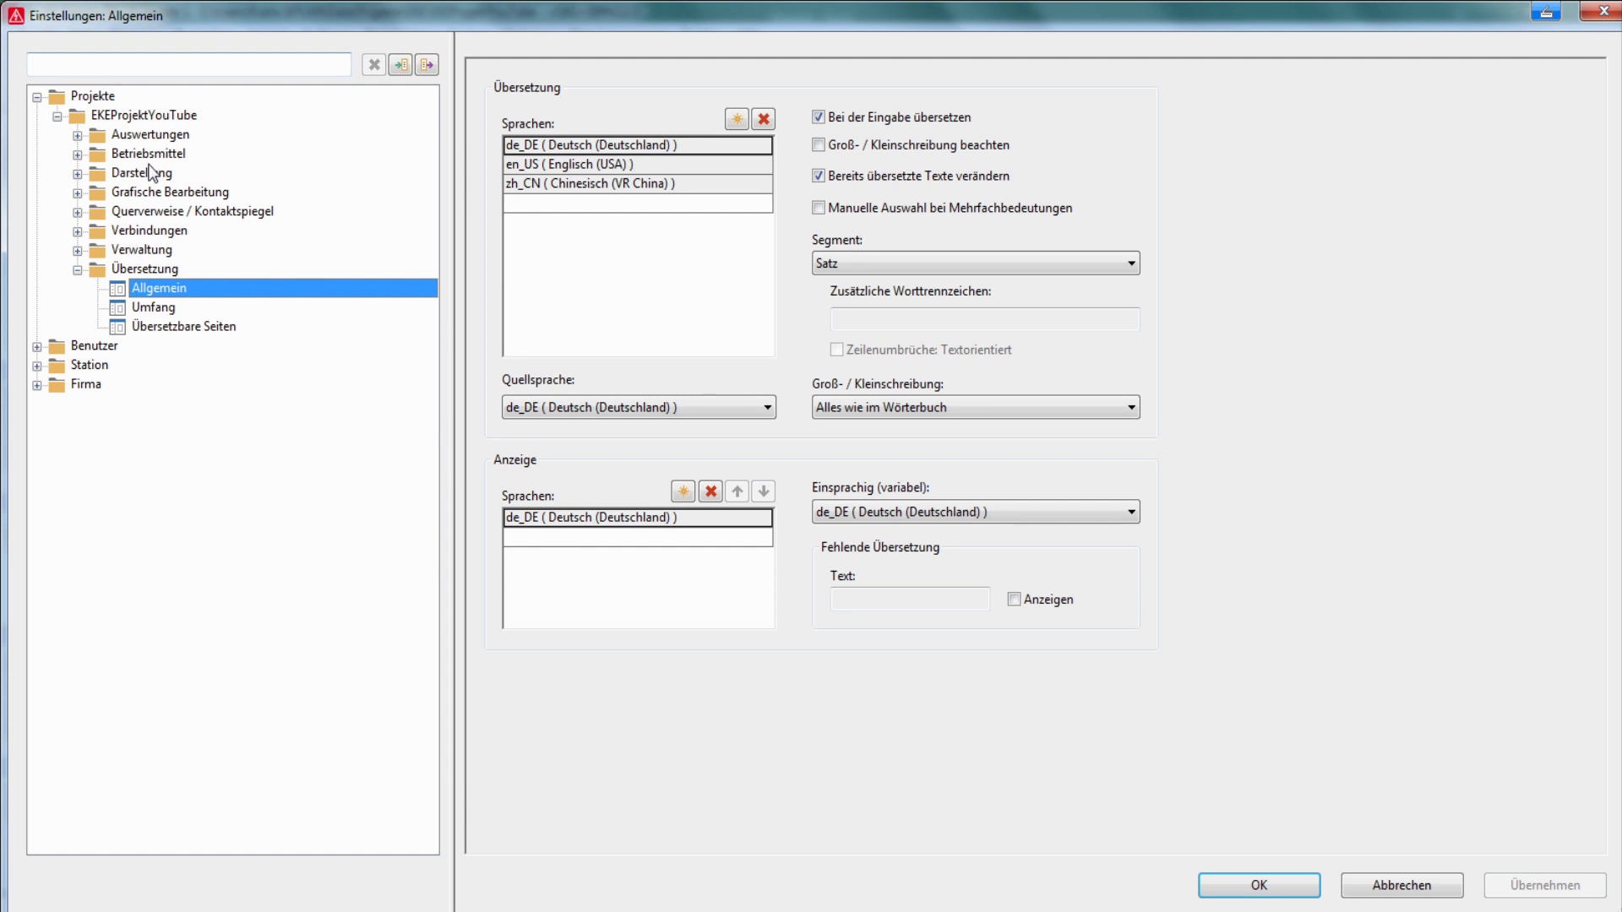
{"action": "left_click", "coordinate": [37, 345]}
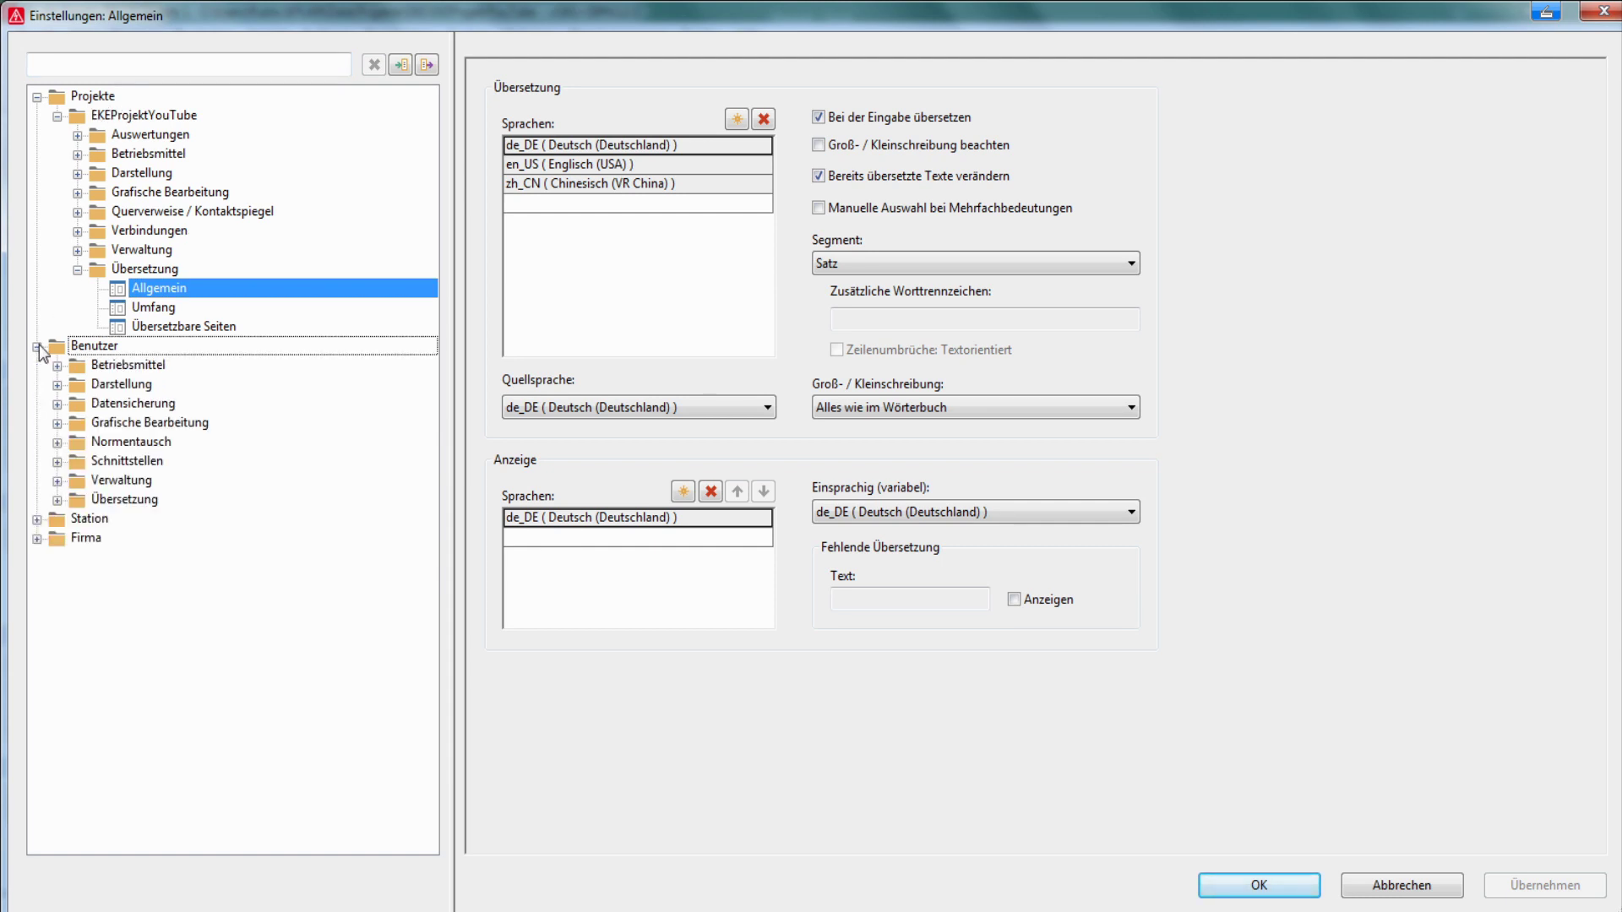
{"action": "left_click", "coordinate": [57, 500]}
{"action": "left_click", "coordinate": [146, 520]}
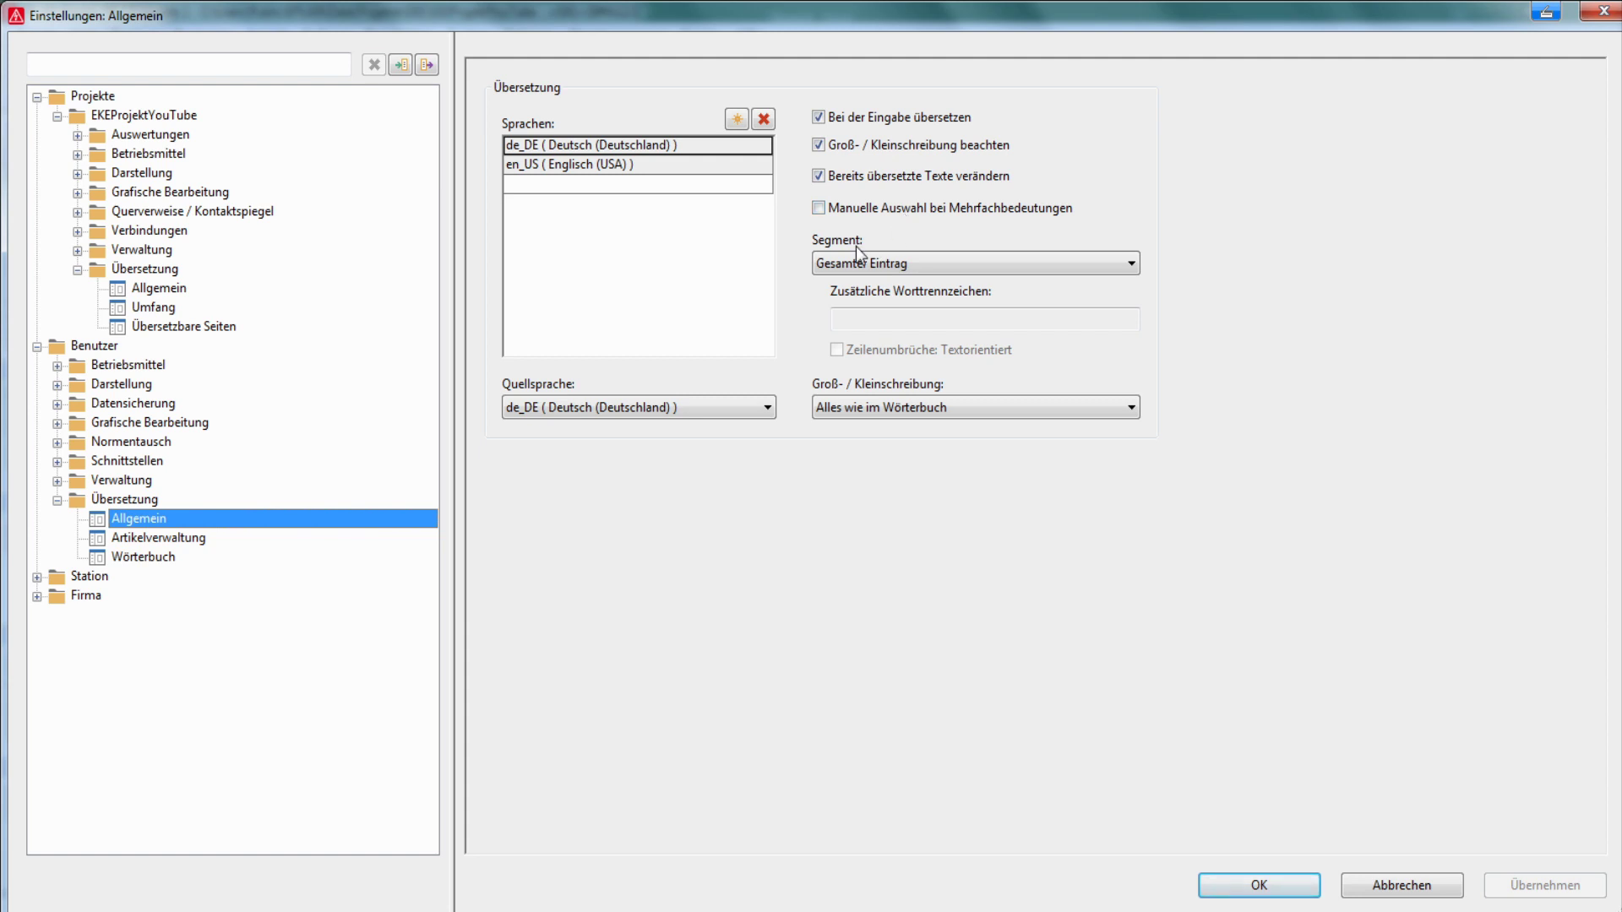
- Examine the available options for Segment and Groß-/Kleinschreibung in the user translation settings
{"action": "left_click", "coordinate": [1039, 269]}
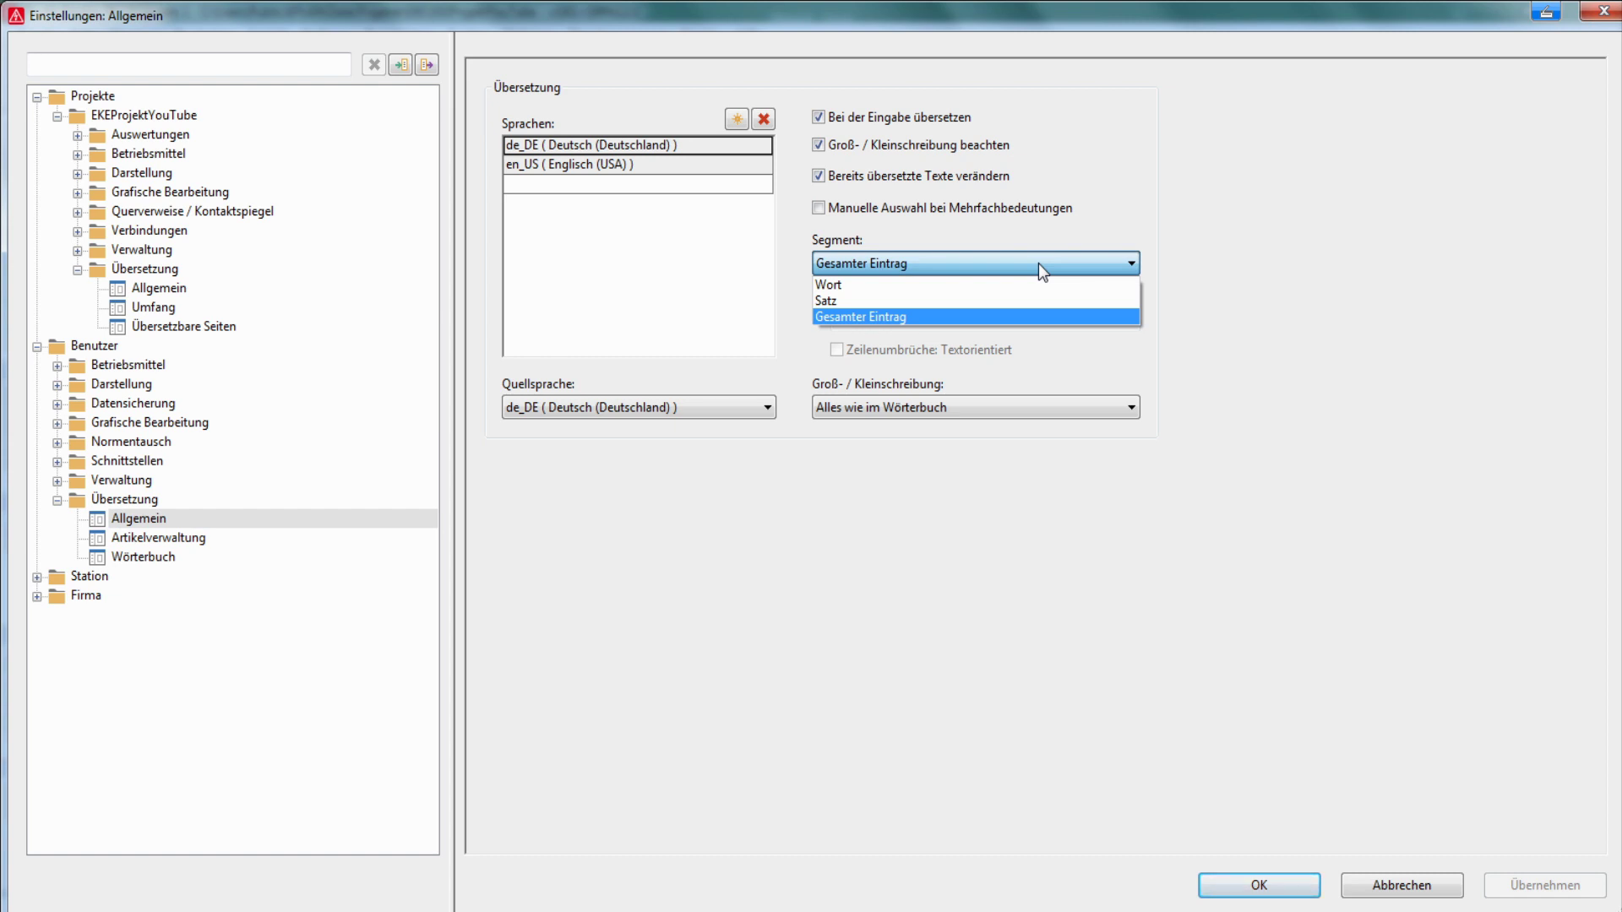
{"action": "left_click", "coordinate": [1037, 262]}
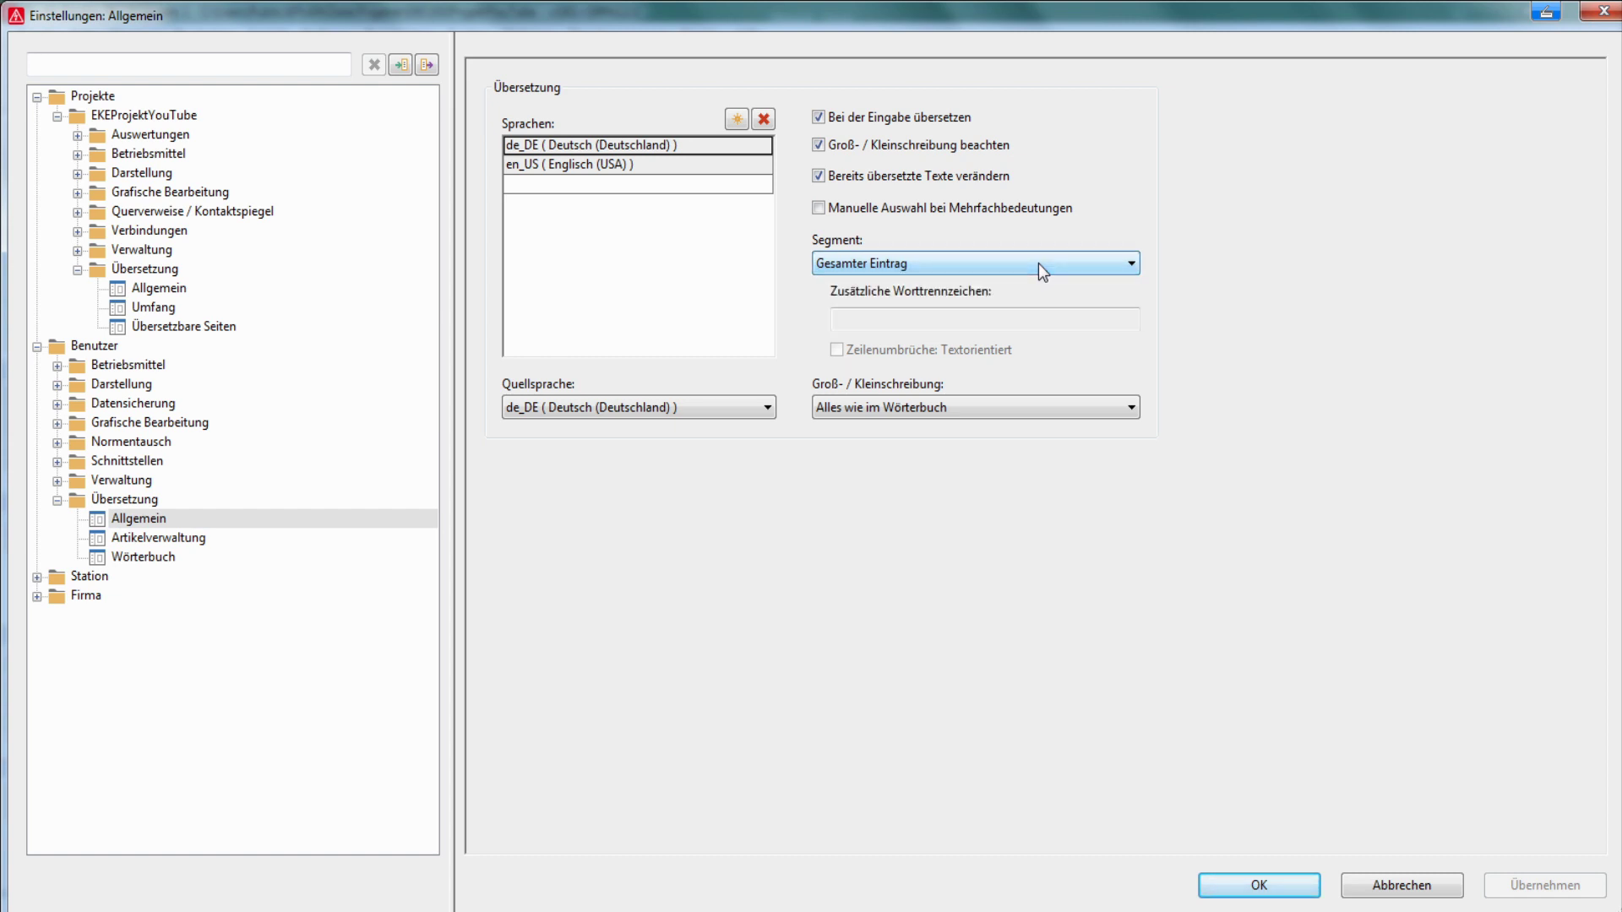
{"action": "left_click", "coordinate": [977, 274]}
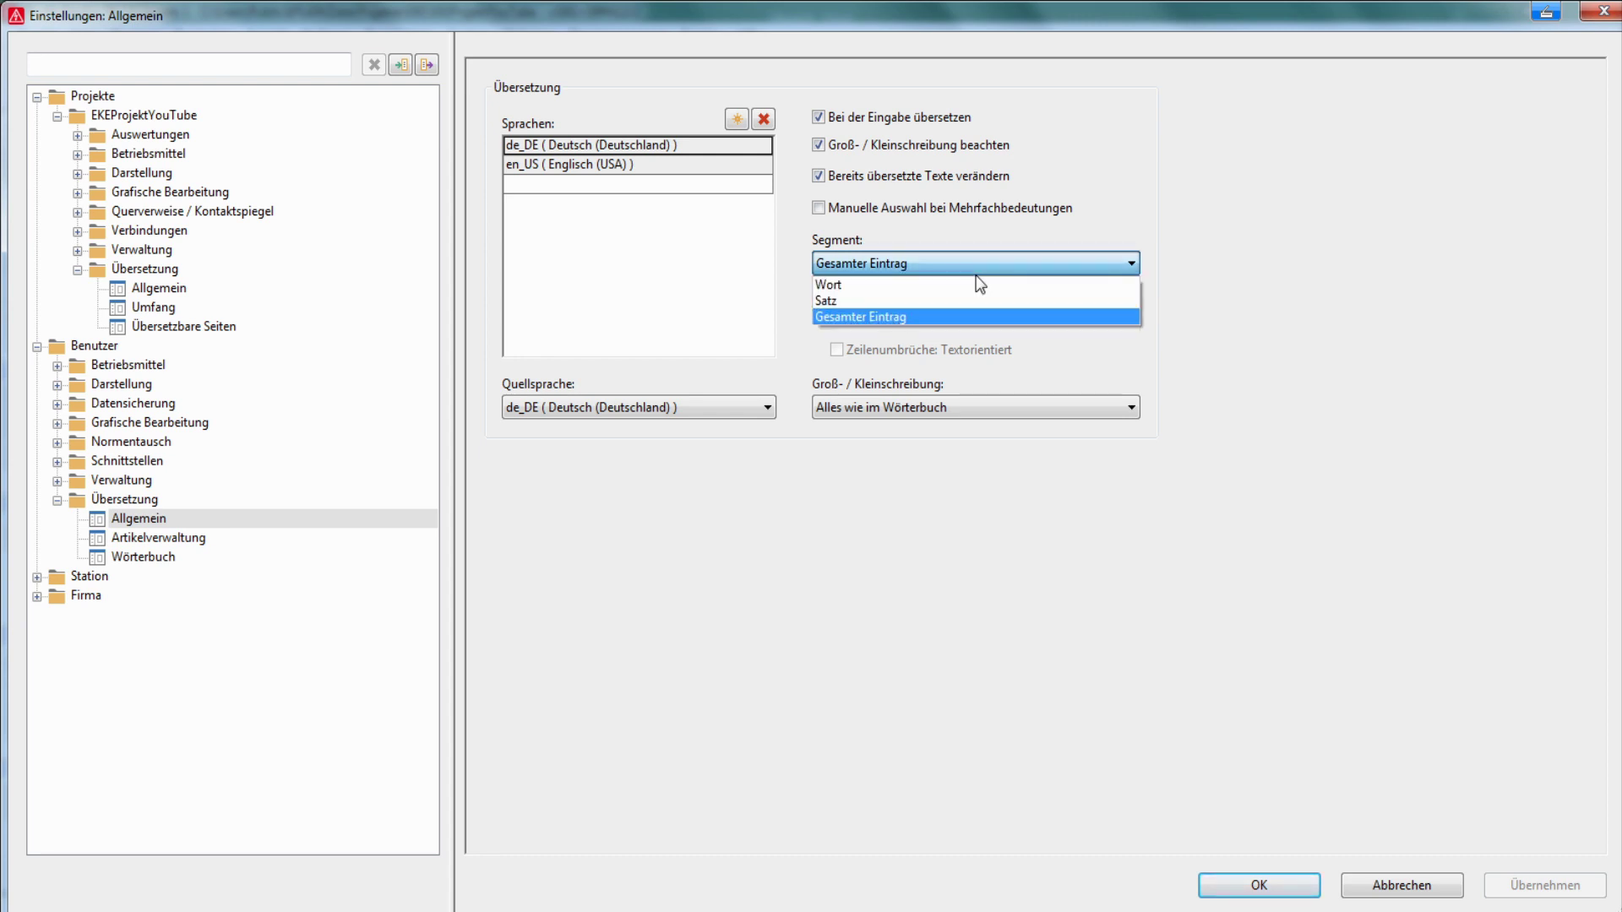
{"action": "left_click", "coordinate": [943, 318]}
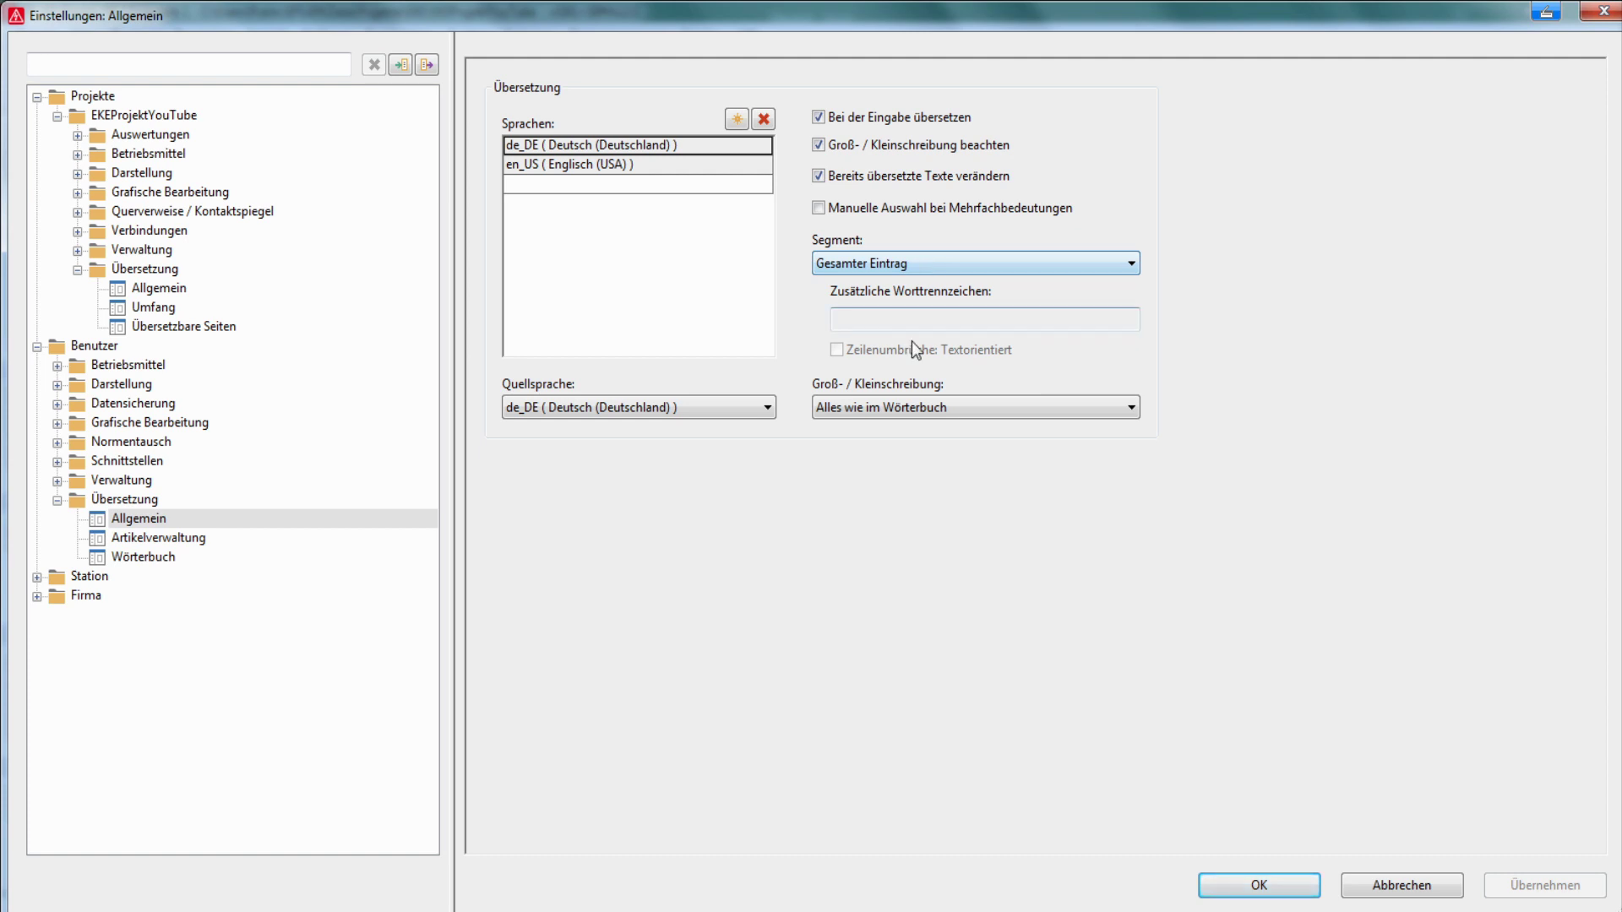
{"action": "left_click", "coordinate": [912, 414]}
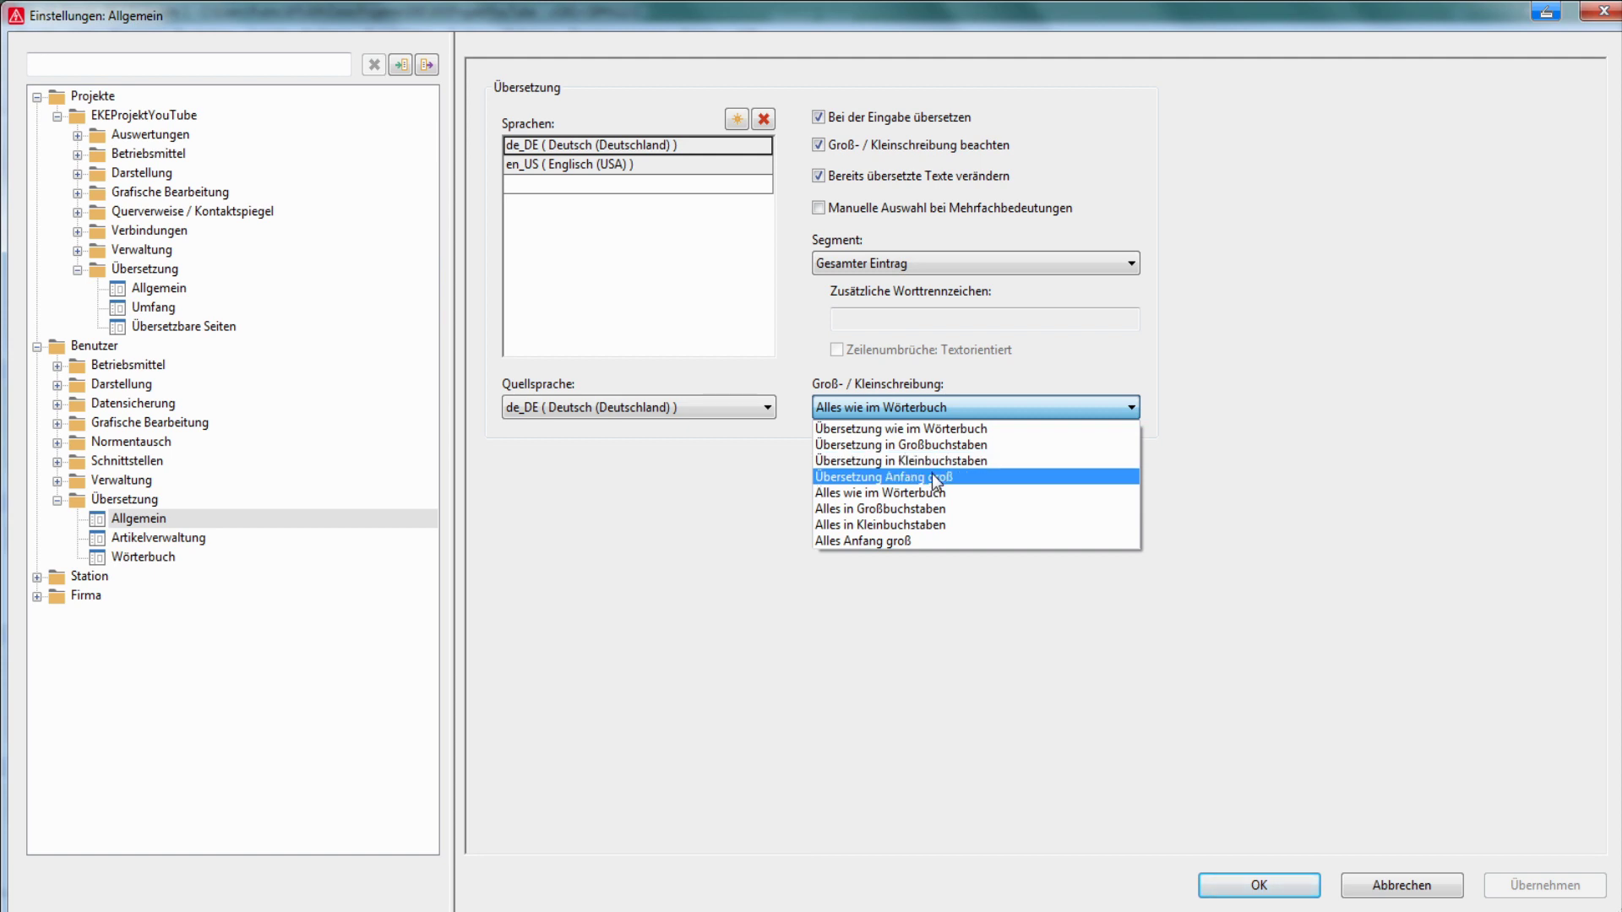
{"action": "left_click", "coordinate": [697, 463]}
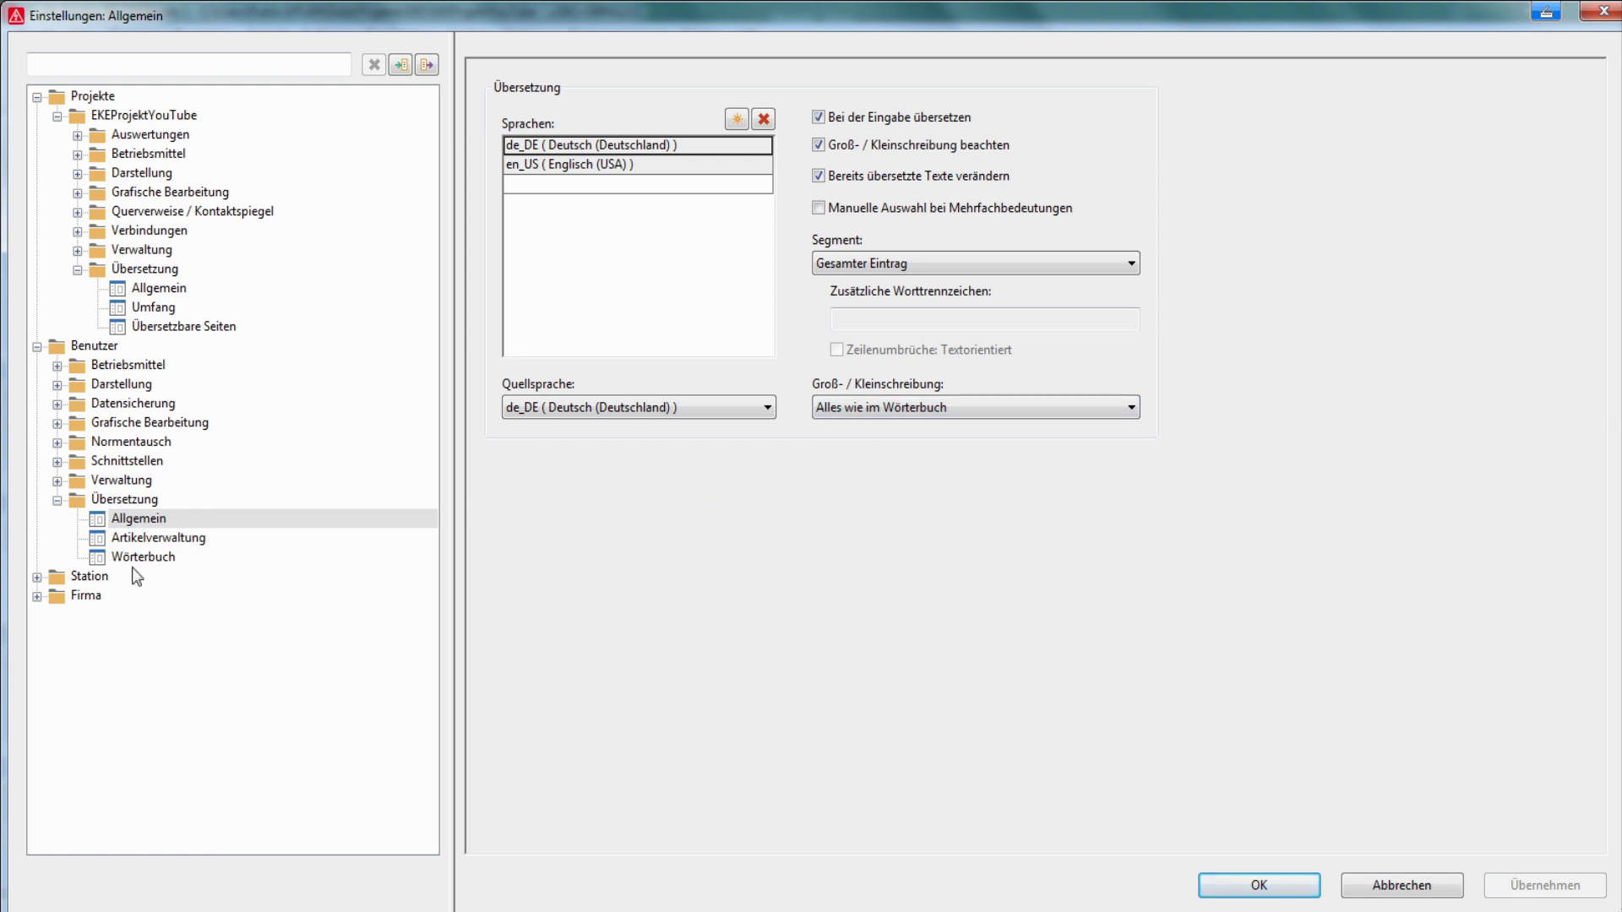
- Examine the Artikelverwaltung and Wörterbuch settings of the user-level translation
{"action": "left_click", "coordinate": [147, 540]}
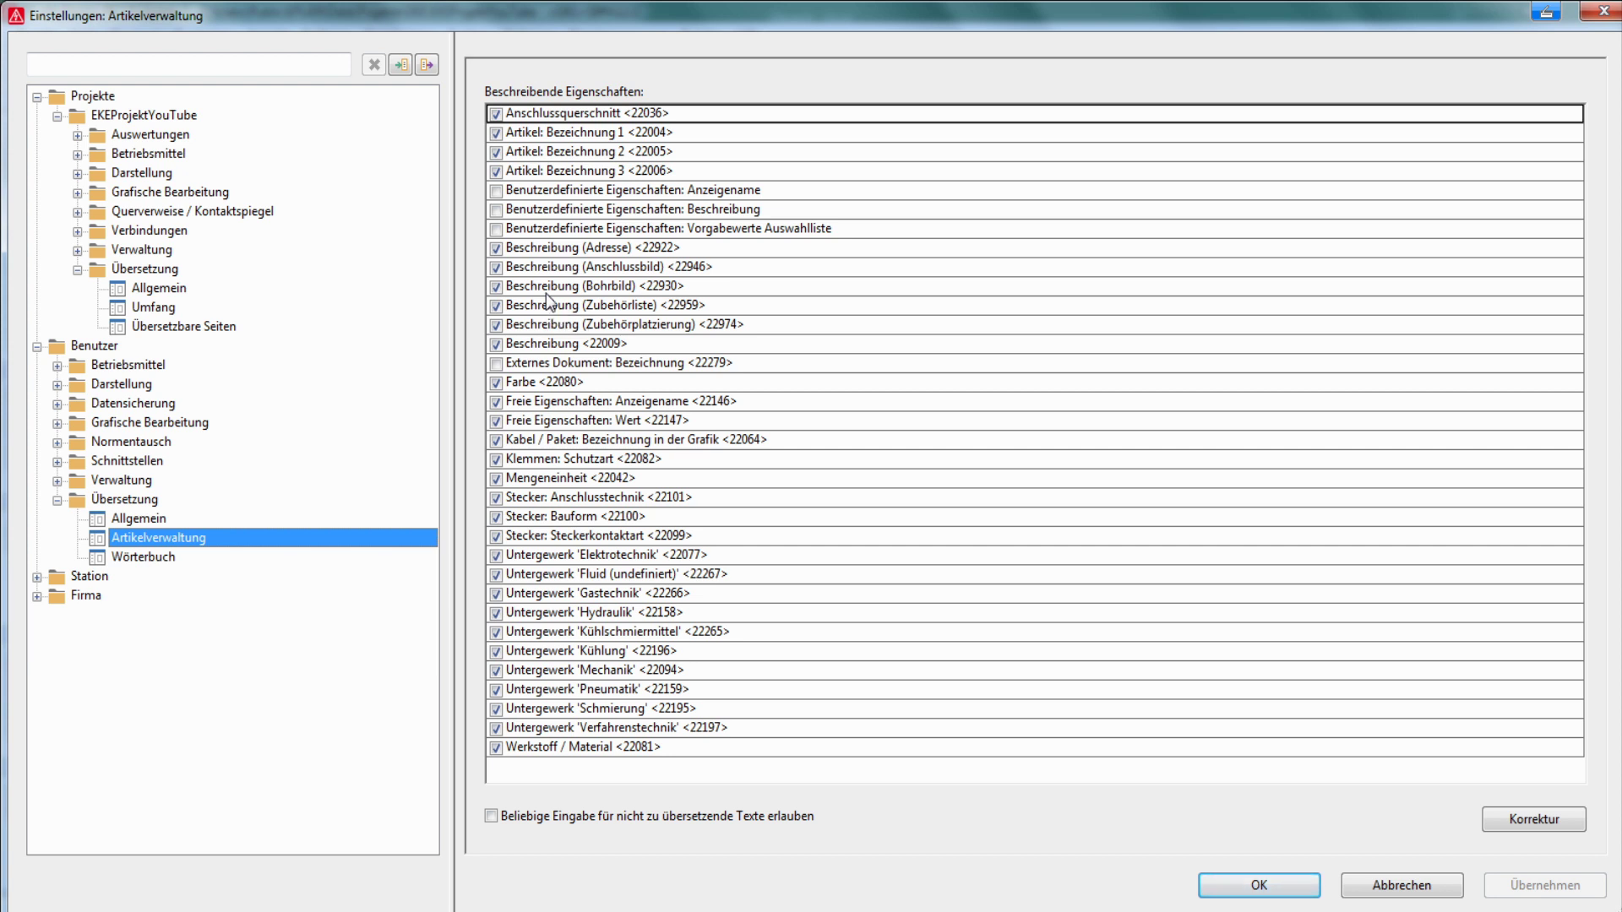
{"action": "left_click", "coordinate": [155, 557]}
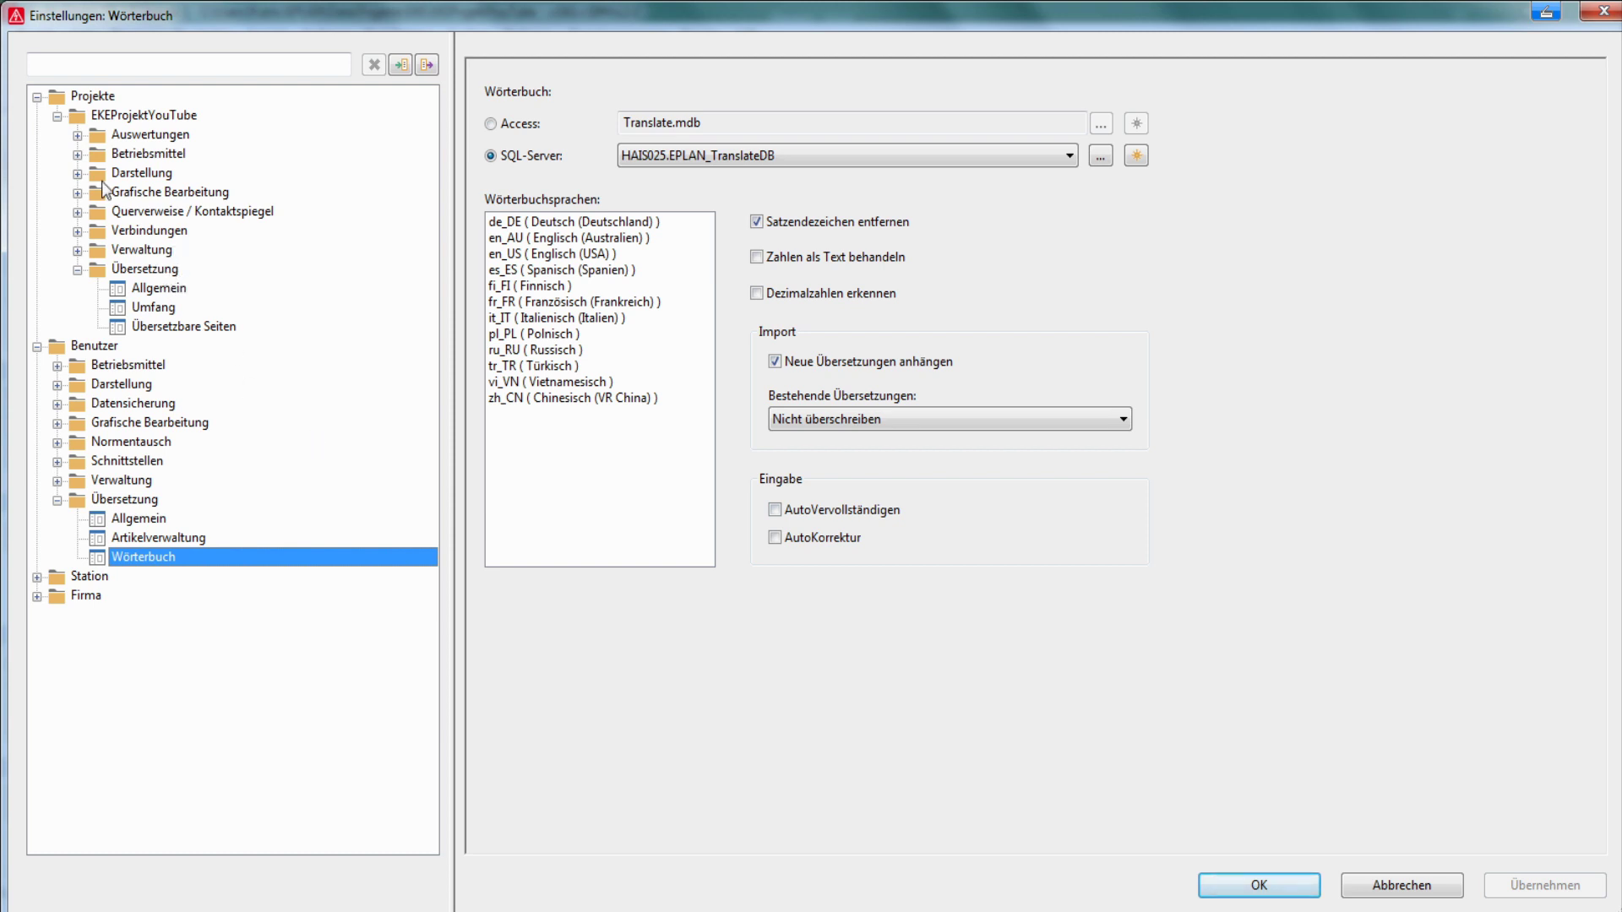
- Open the general translation settings of the project EKEProjektYouTube
{"action": "left_click", "coordinate": [93, 96]}
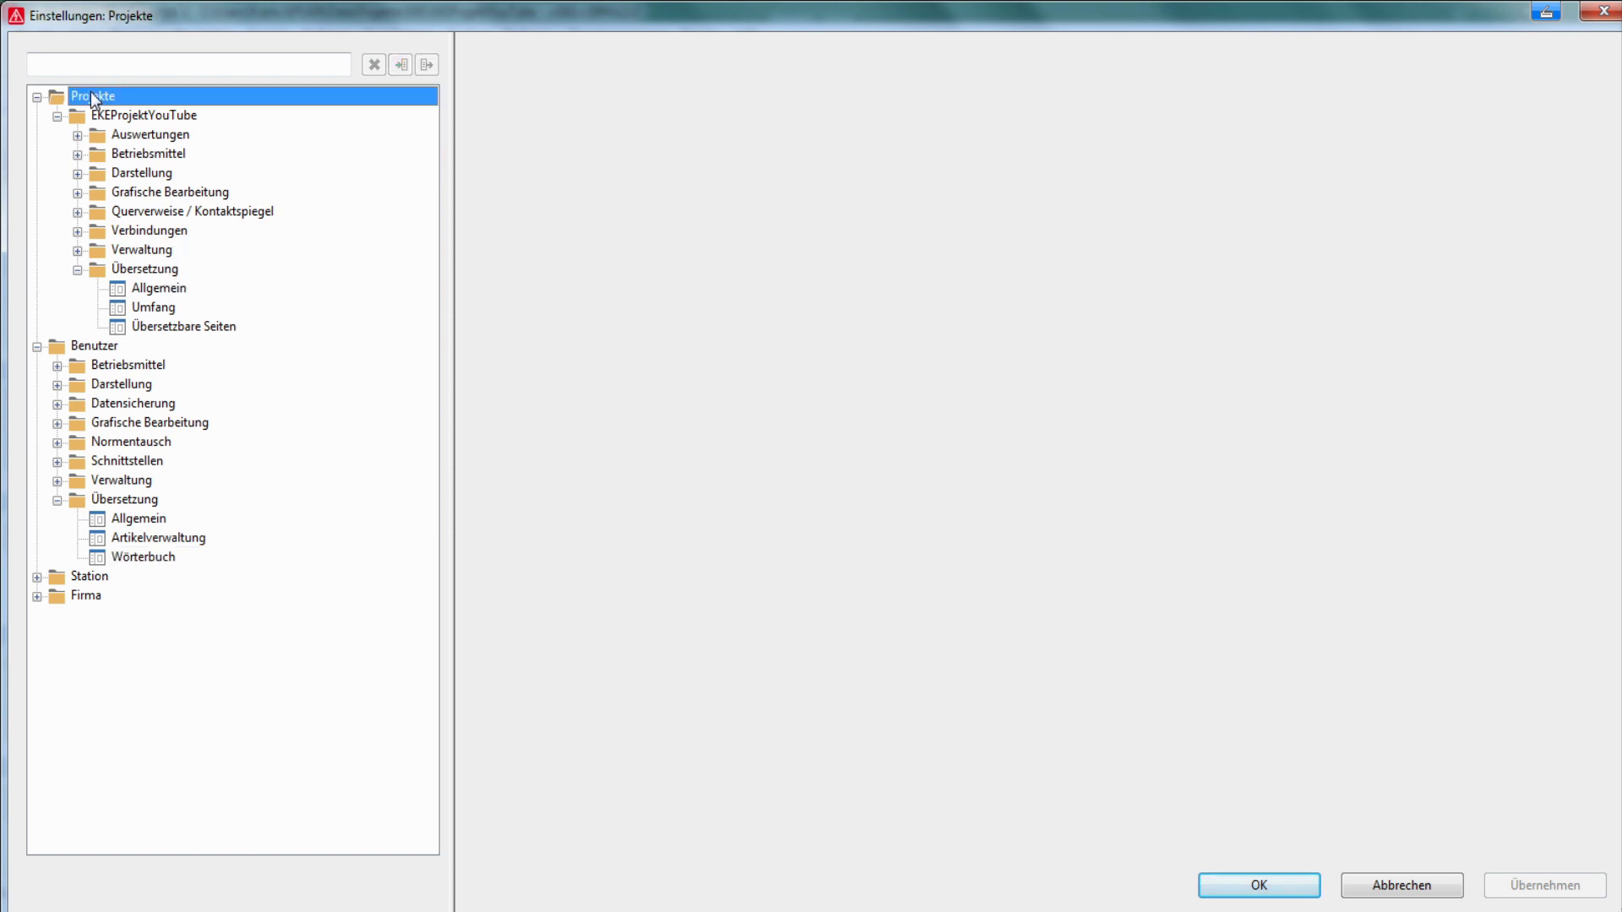
{"action": "left_click", "coordinate": [114, 114]}
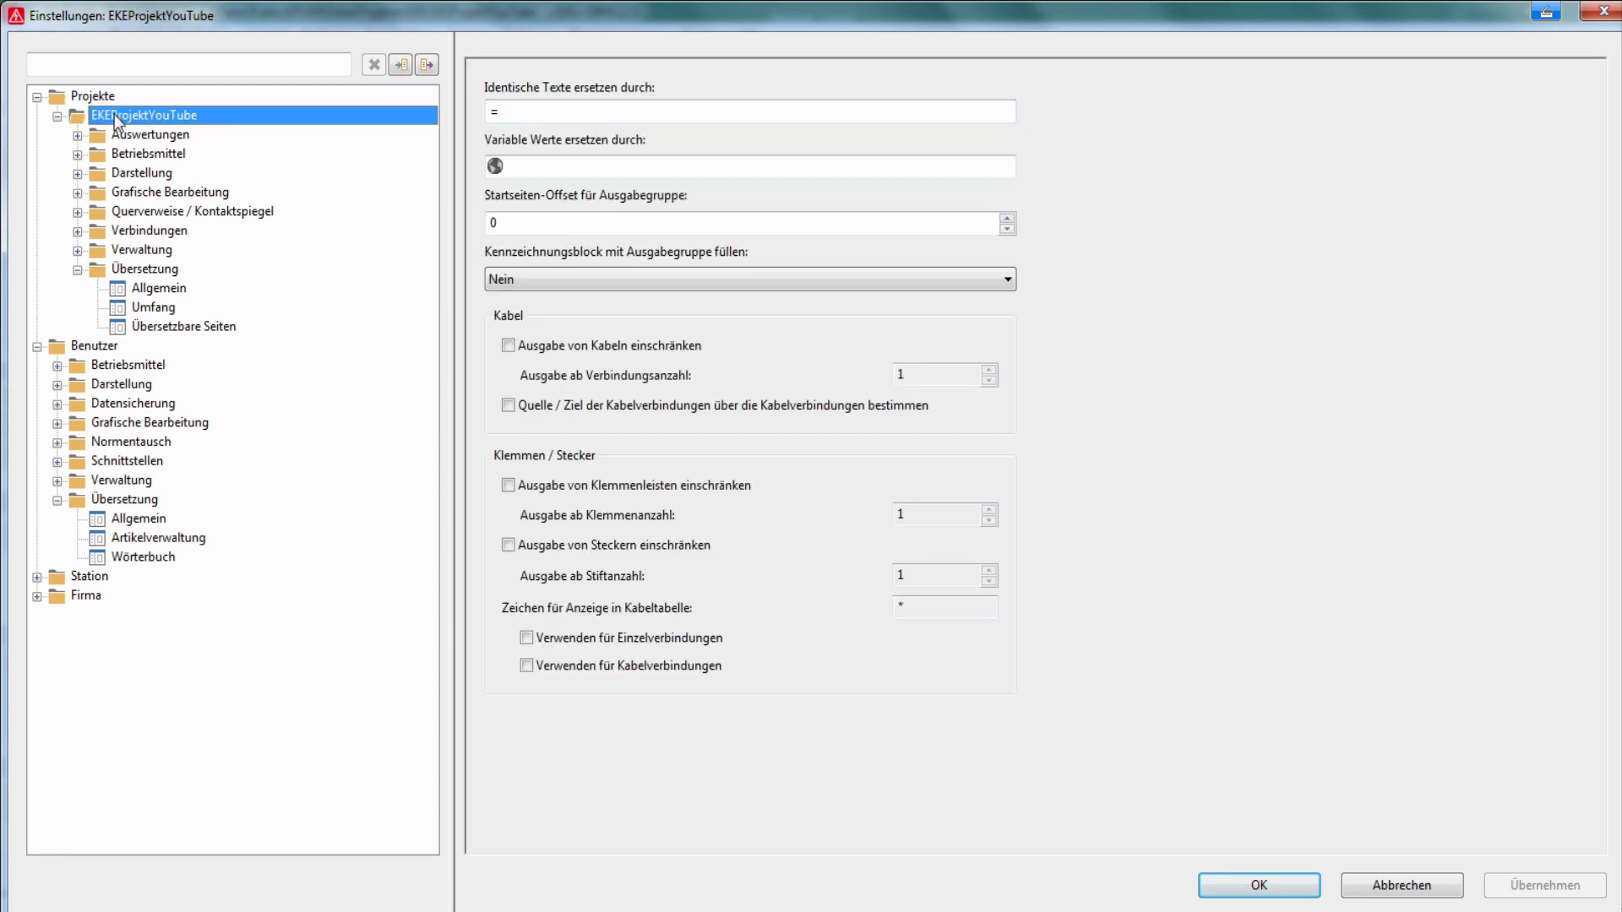
{"action": "left_click", "coordinate": [151, 268]}
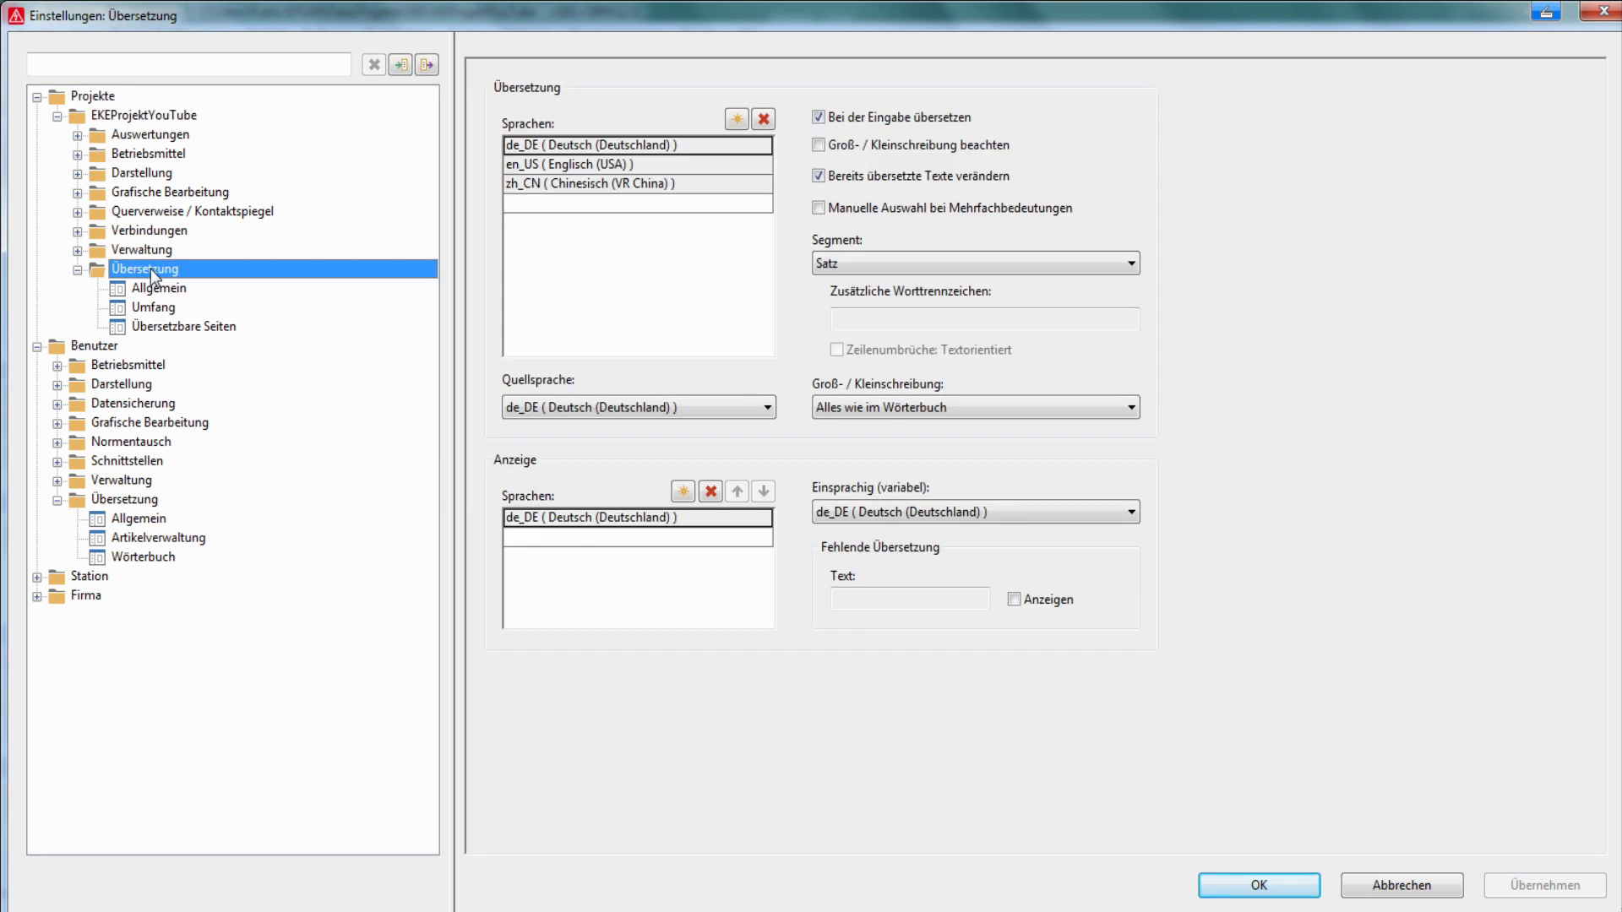
{"action": "left_click", "coordinate": [140, 288]}
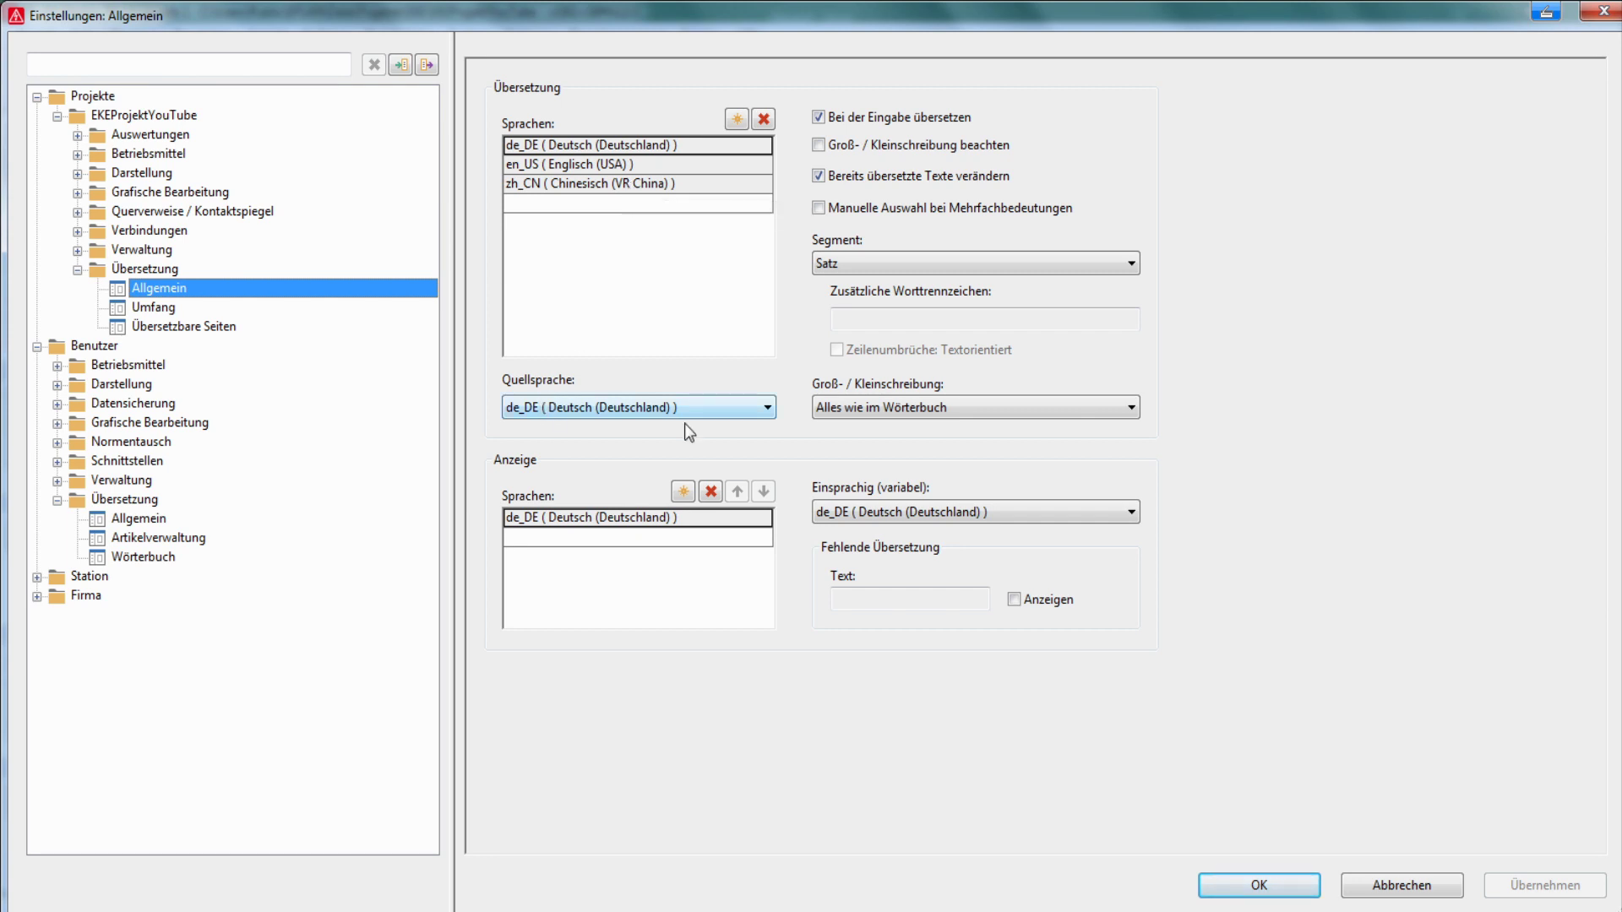
- Try ##_## (Dialogsprache) as the project's source language and switch back to de_DE (Deutsch (Deutschland))
{"action": "left_click", "coordinate": [753, 412]}
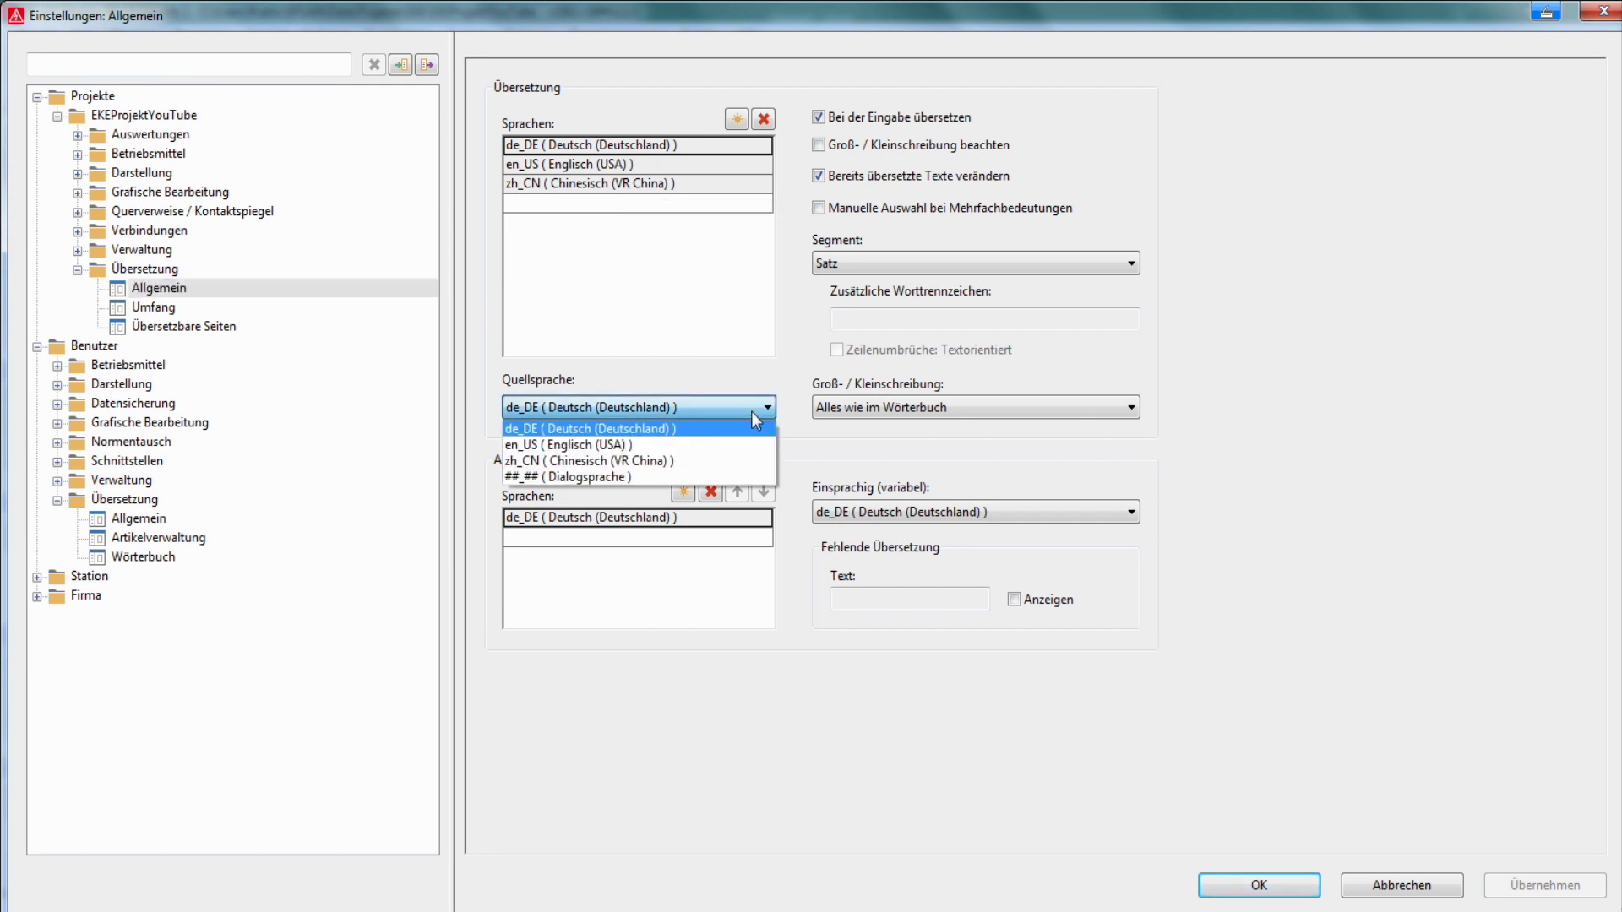
{"action": "left_click", "coordinate": [711, 478]}
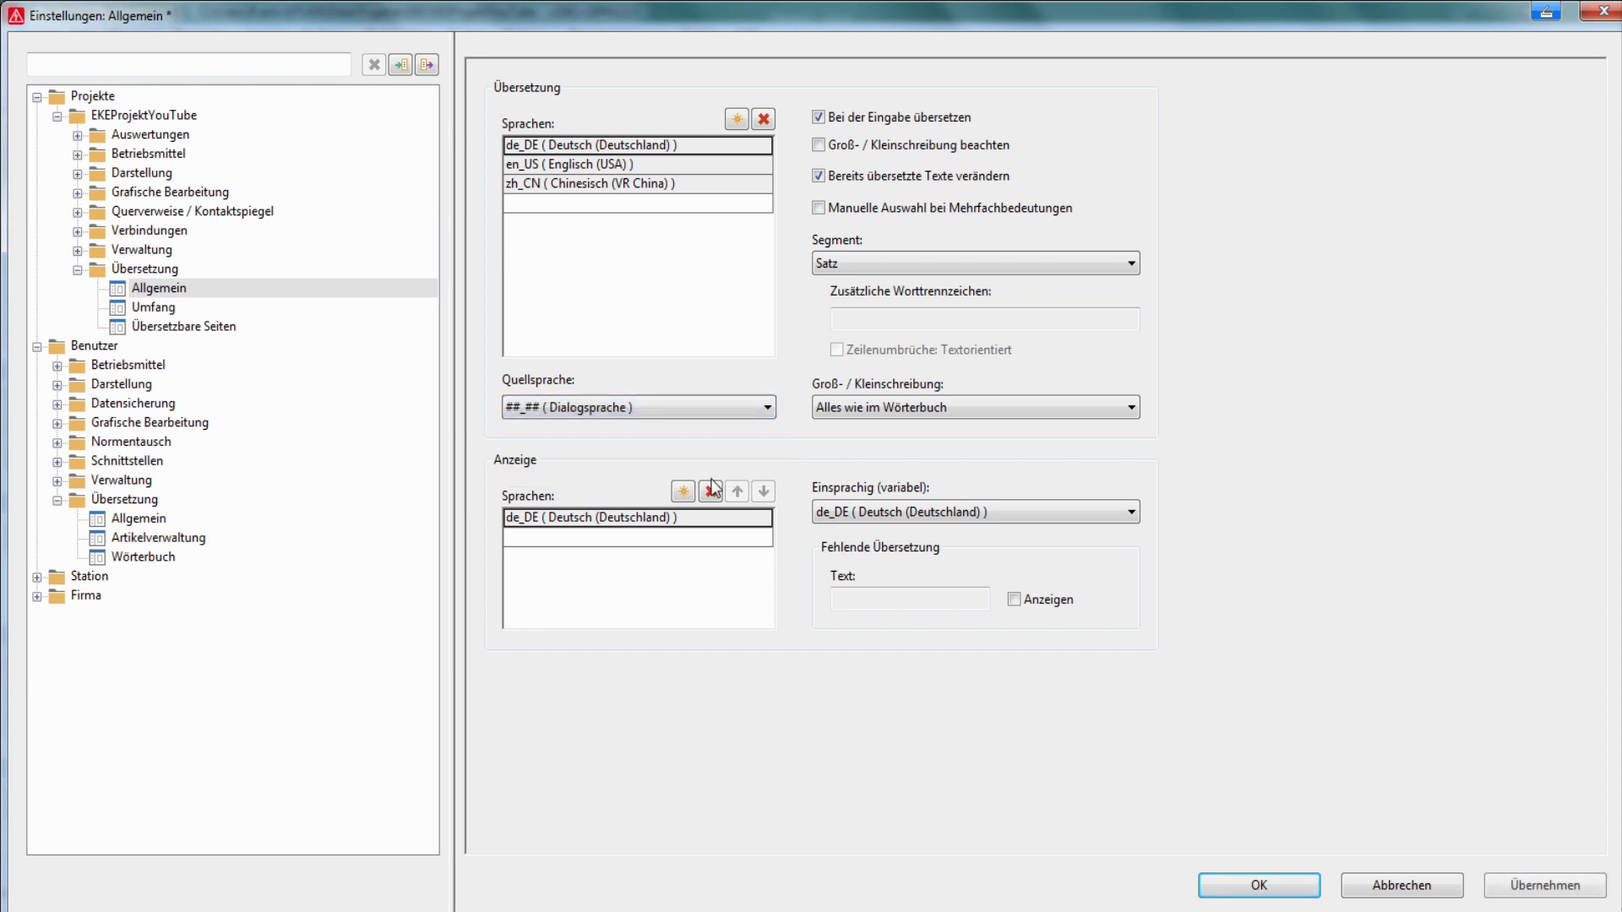
{"action": "left_click", "coordinate": [597, 414]}
{"action": "left_click", "coordinate": [598, 427]}
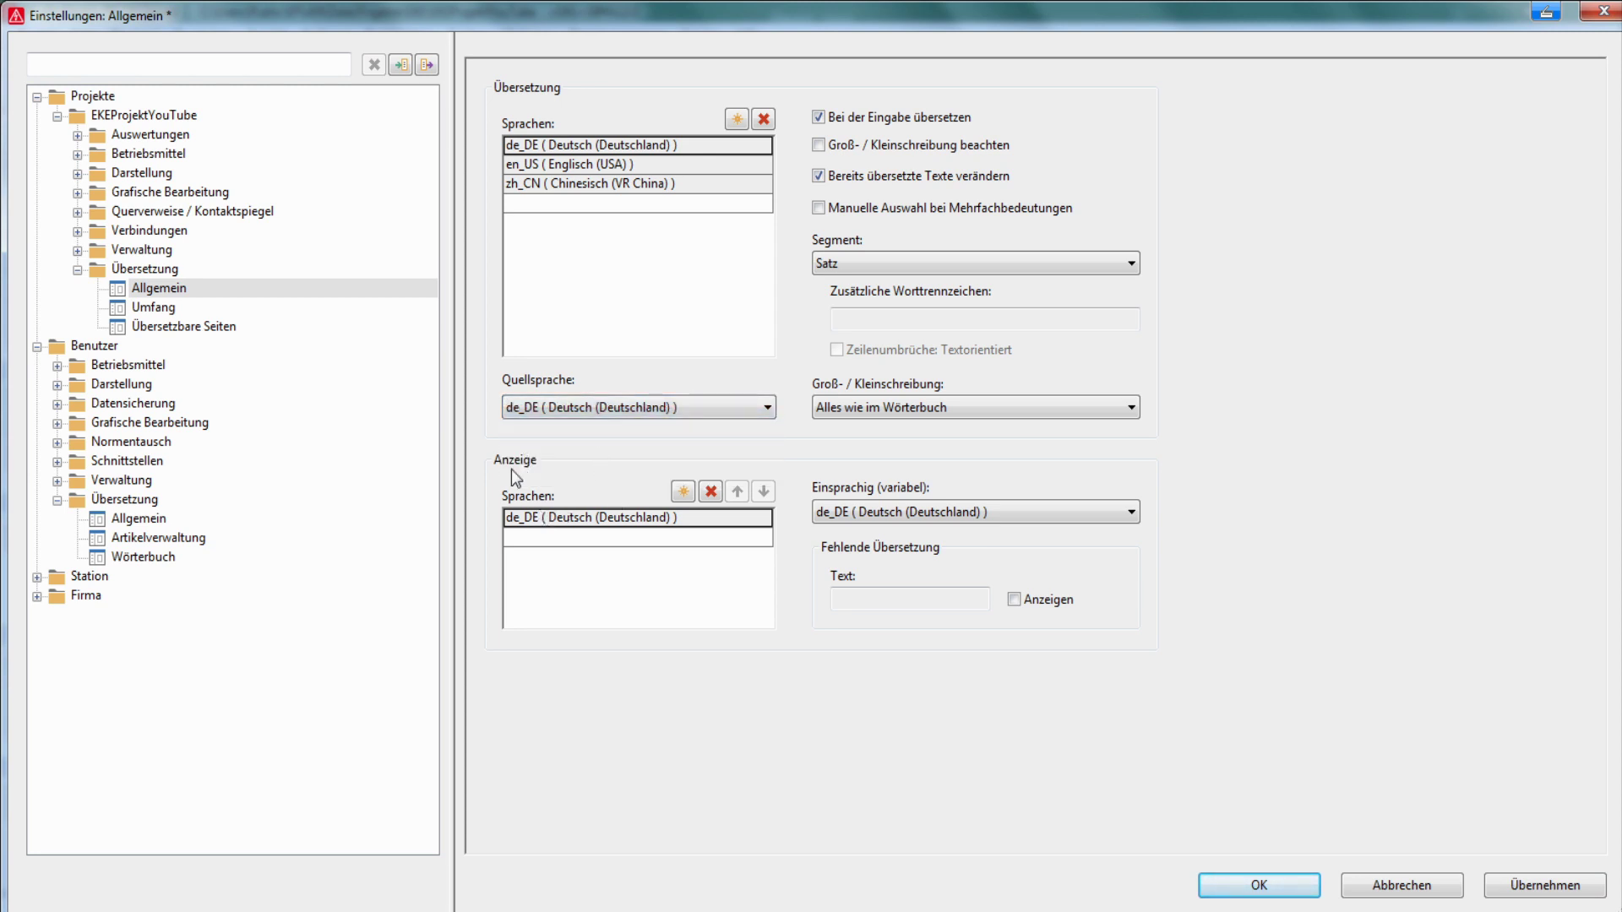
- Add en_US (Englisch (USA)) as the project's second display language and set the translation segment to Gesamter Eintrag
{"action": "left_click_drag", "start_coordinate": [571, 515], "coordinate": [571, 525]}
{"action": "left_click", "coordinate": [676, 537]}
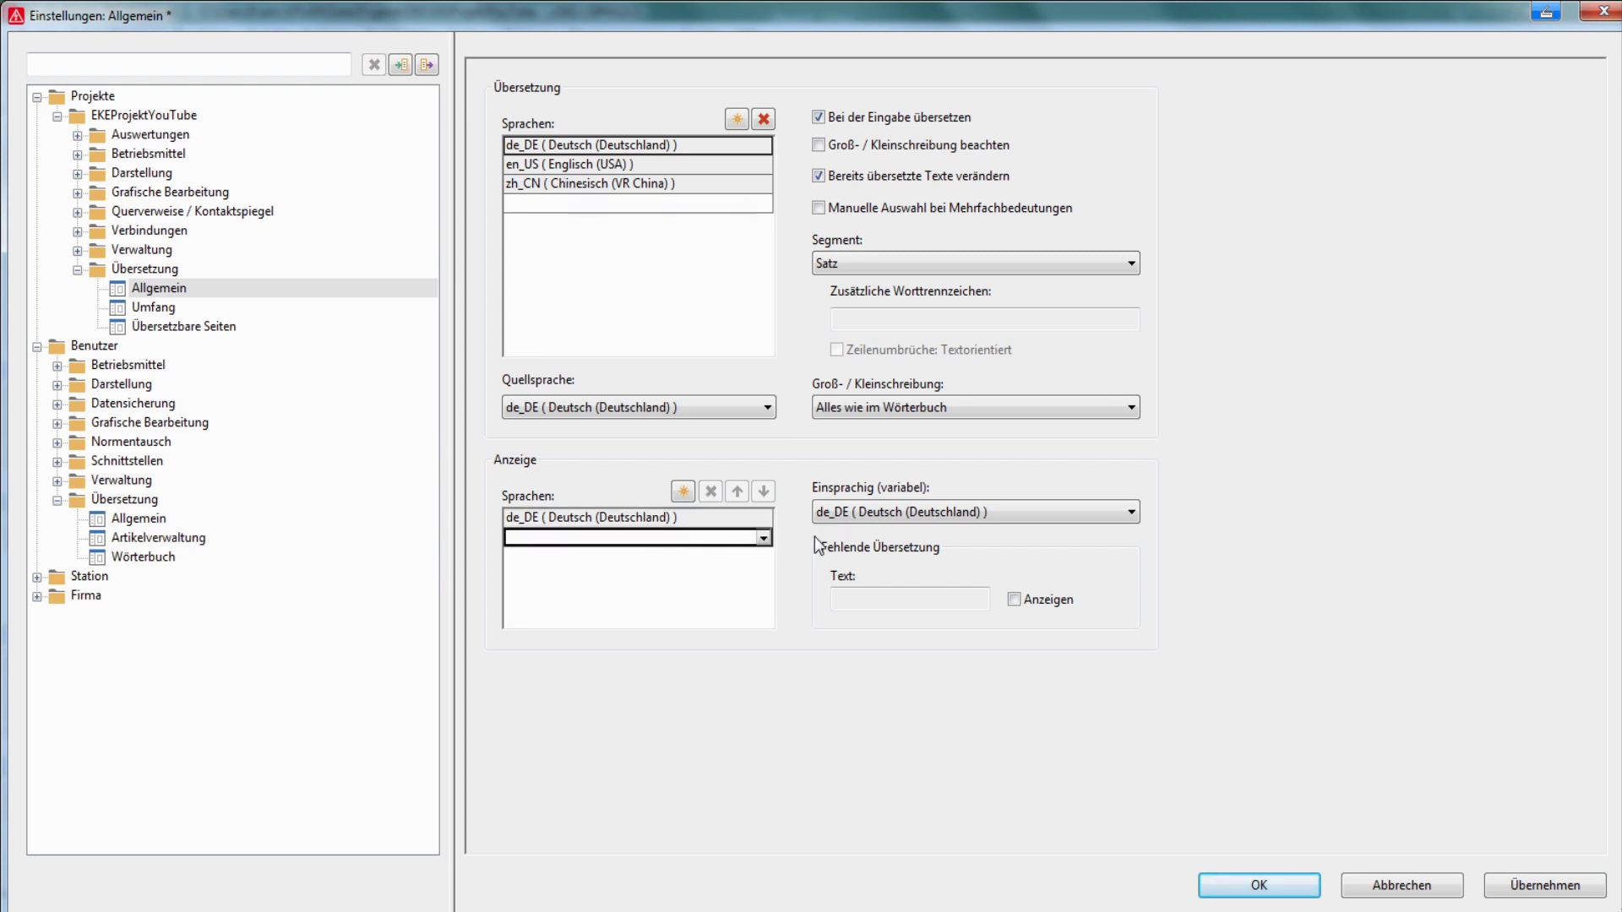
{"action": "left_click", "coordinate": [763, 538]}
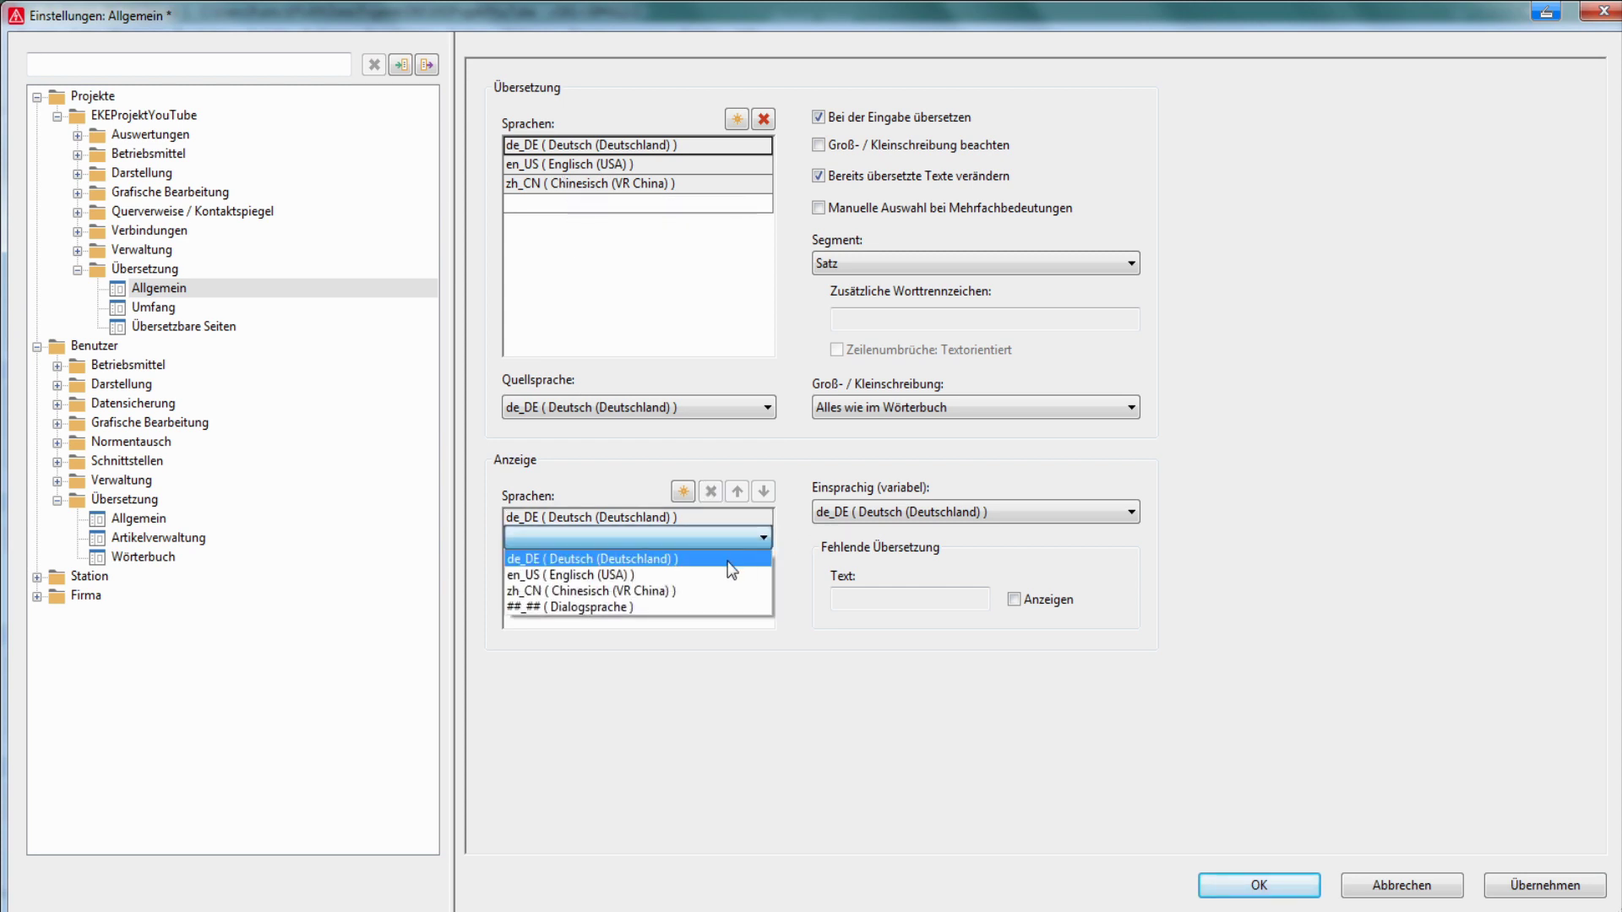
{"action": "left_click", "coordinate": [743, 576]}
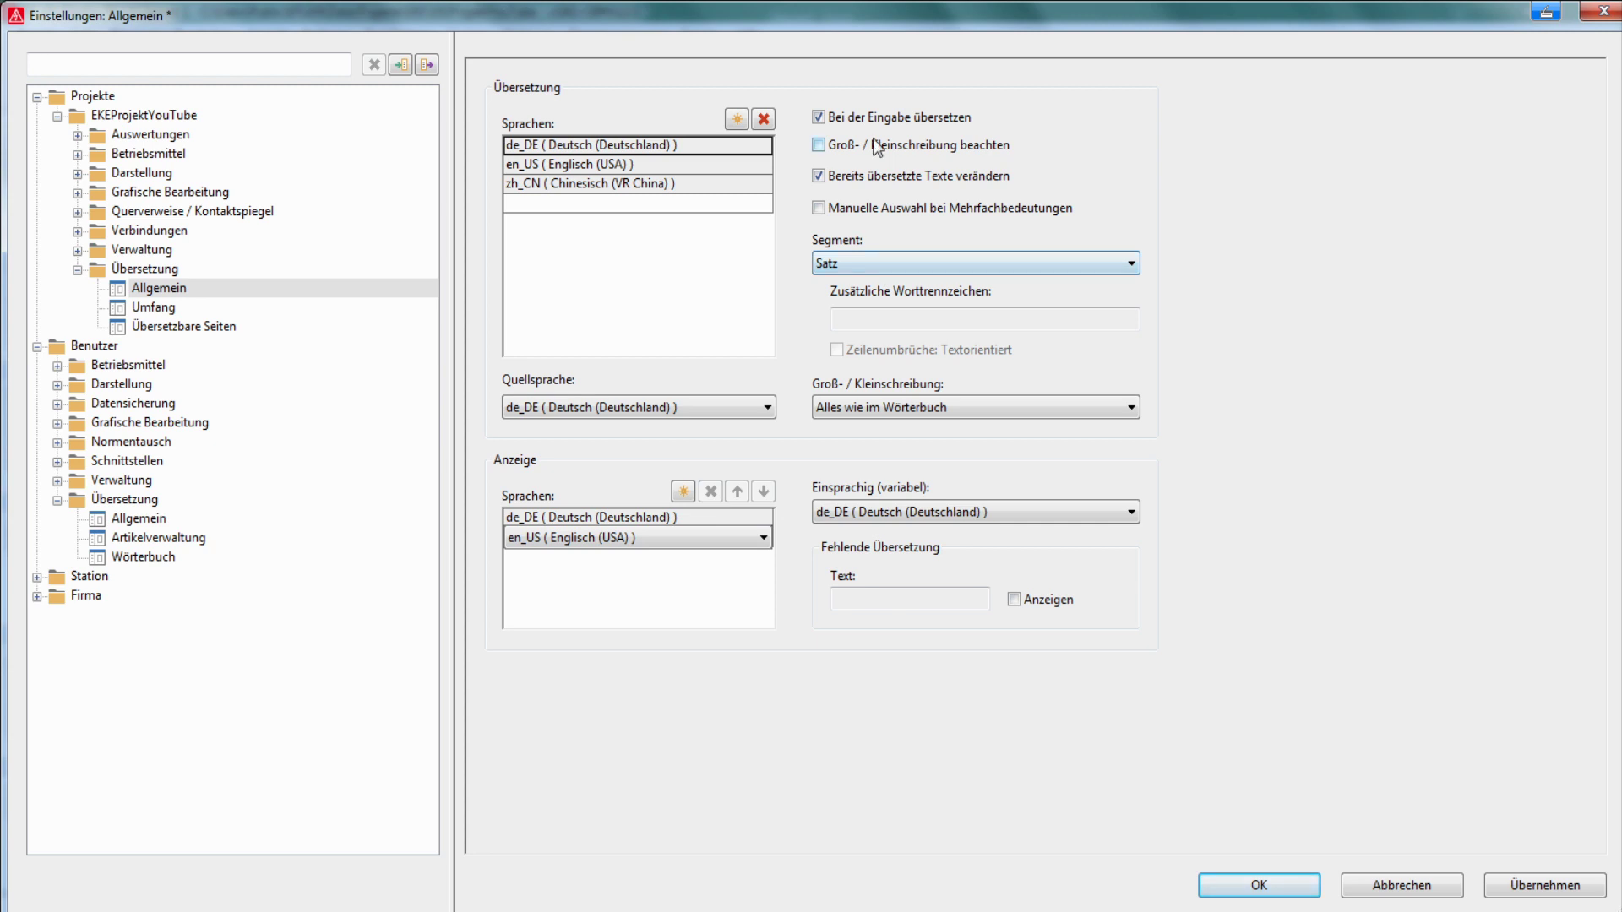
{"action": "left_click", "coordinate": [849, 263]}
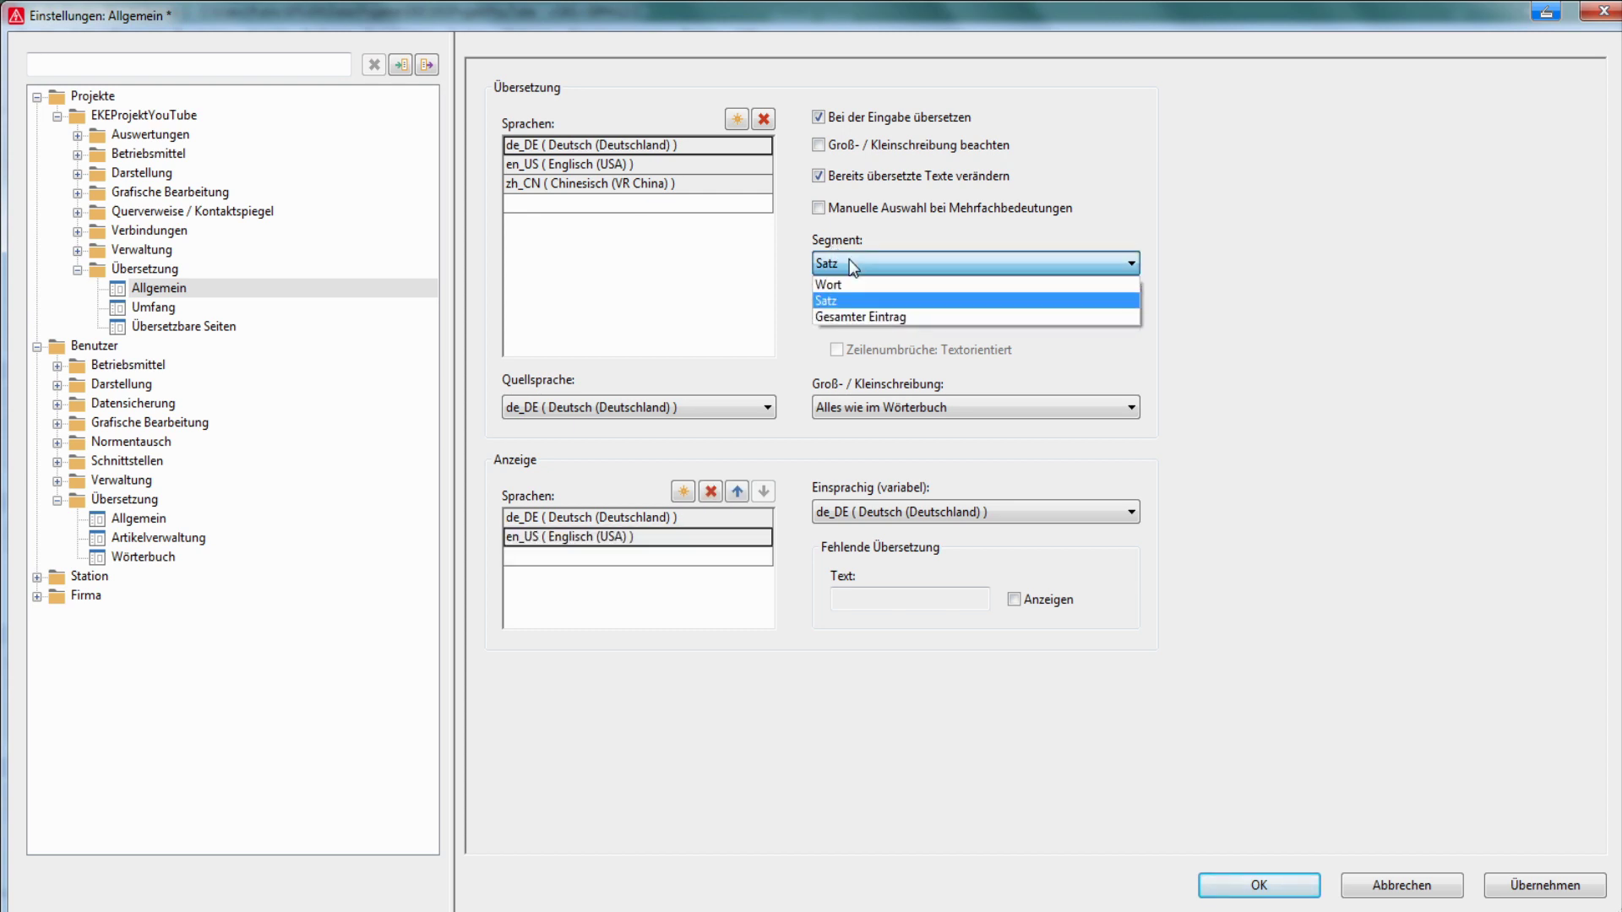
{"action": "left_click", "coordinate": [847, 317]}
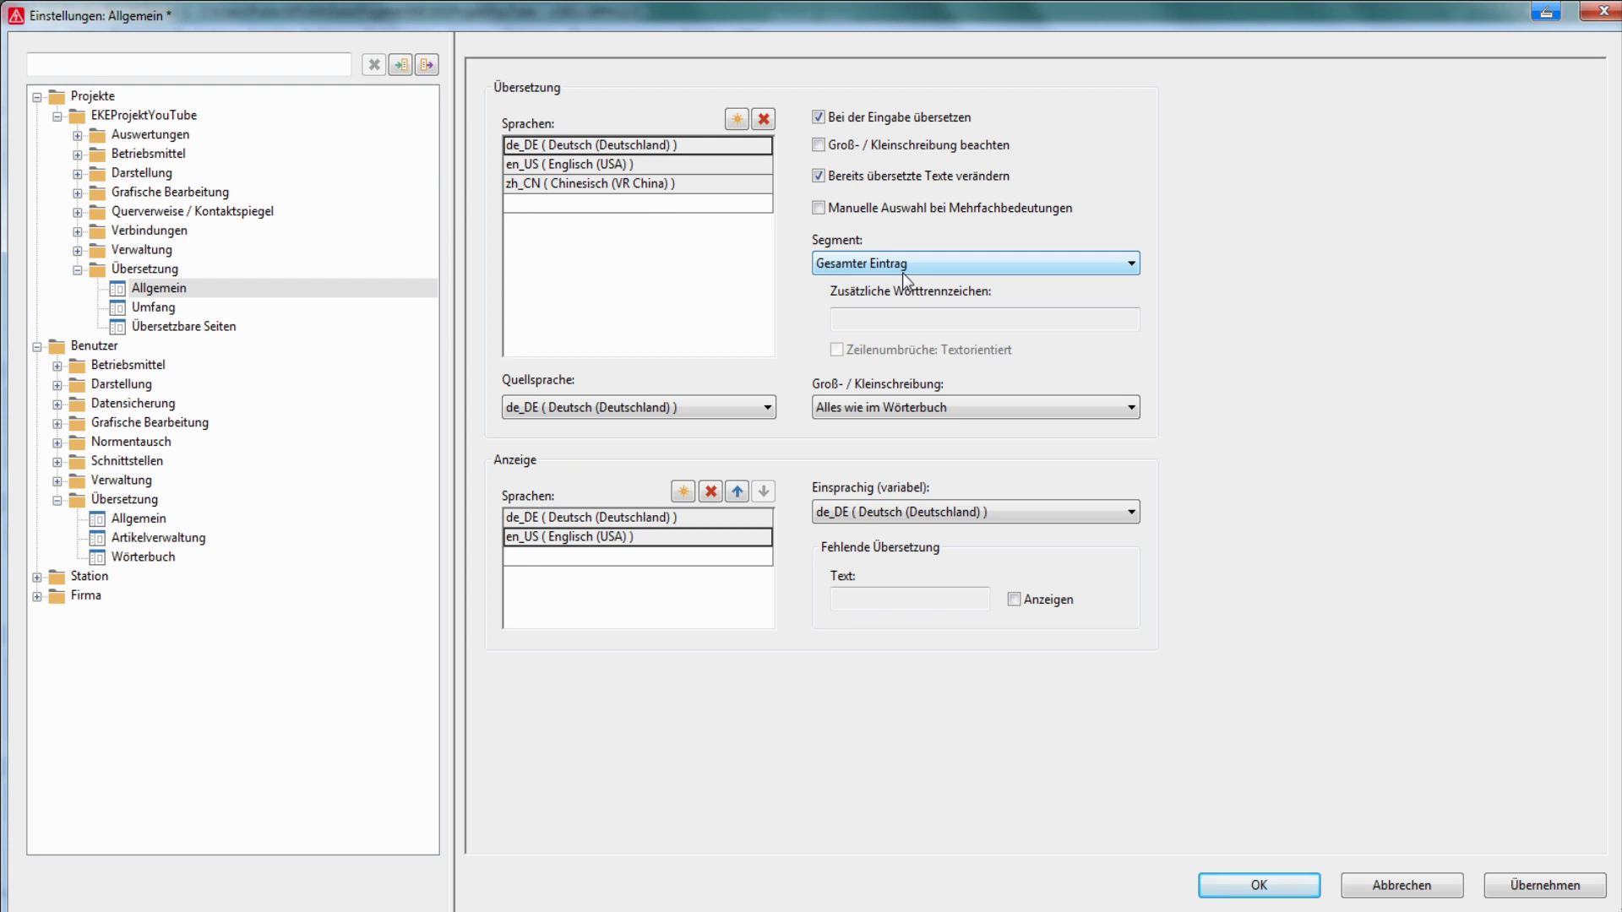
- Examine which descriptive properties of the Artikelreferenz and Seite areas are included in the project's translation scope
{"action": "left_click", "coordinate": [163, 308]}
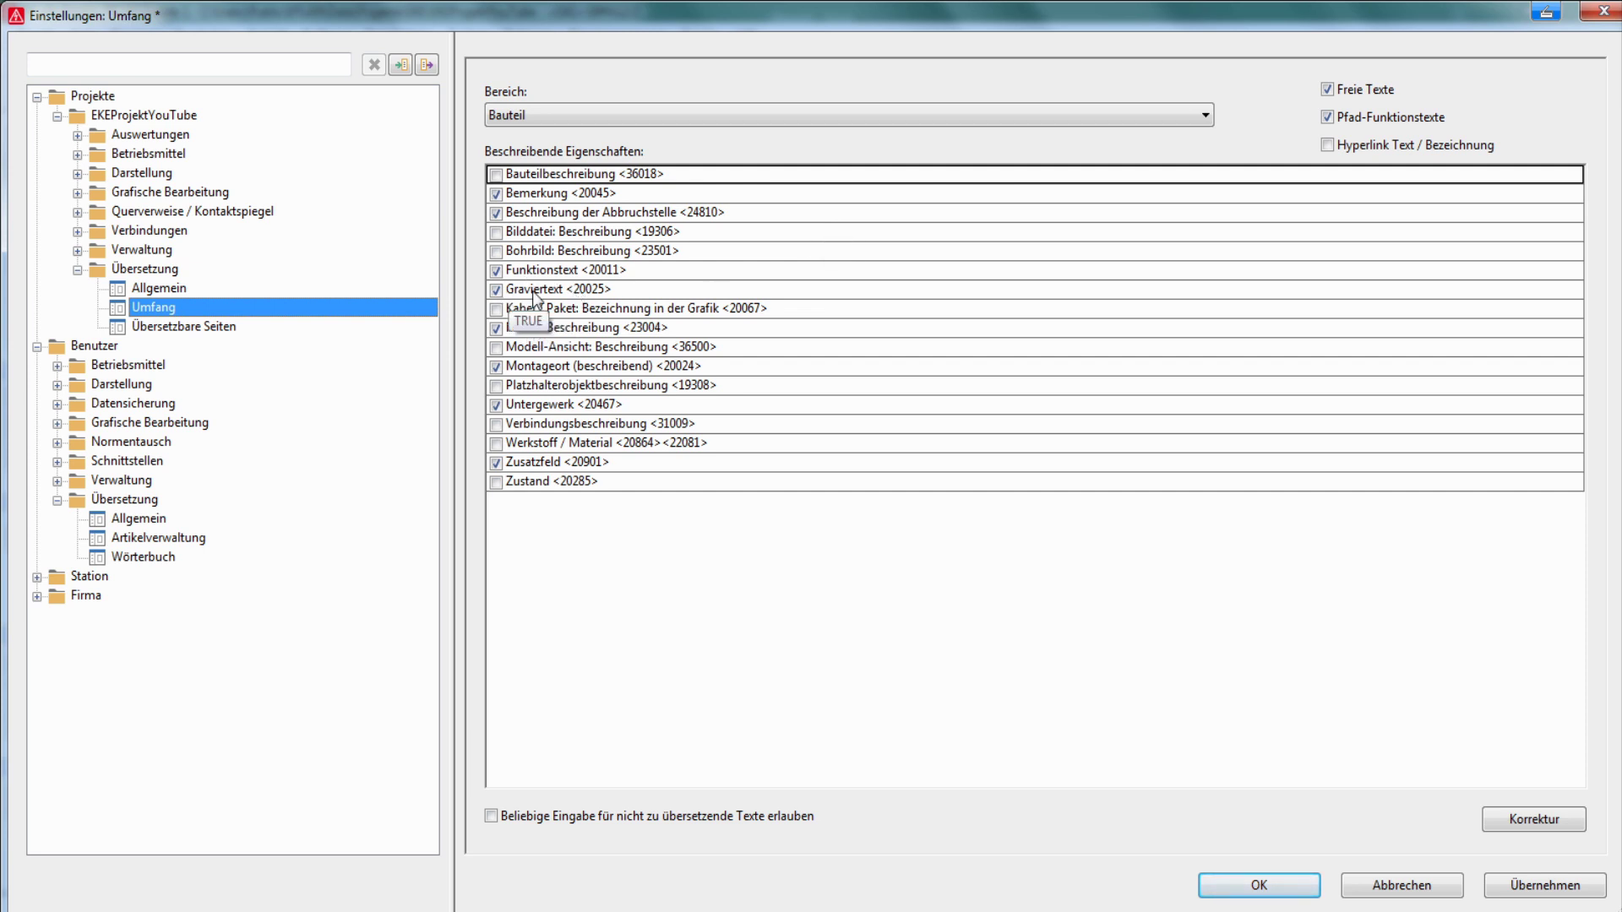
{"action": "scroll", "coordinate": [745, 112], "scroll_direction": "up", "scroll_amount": 1}
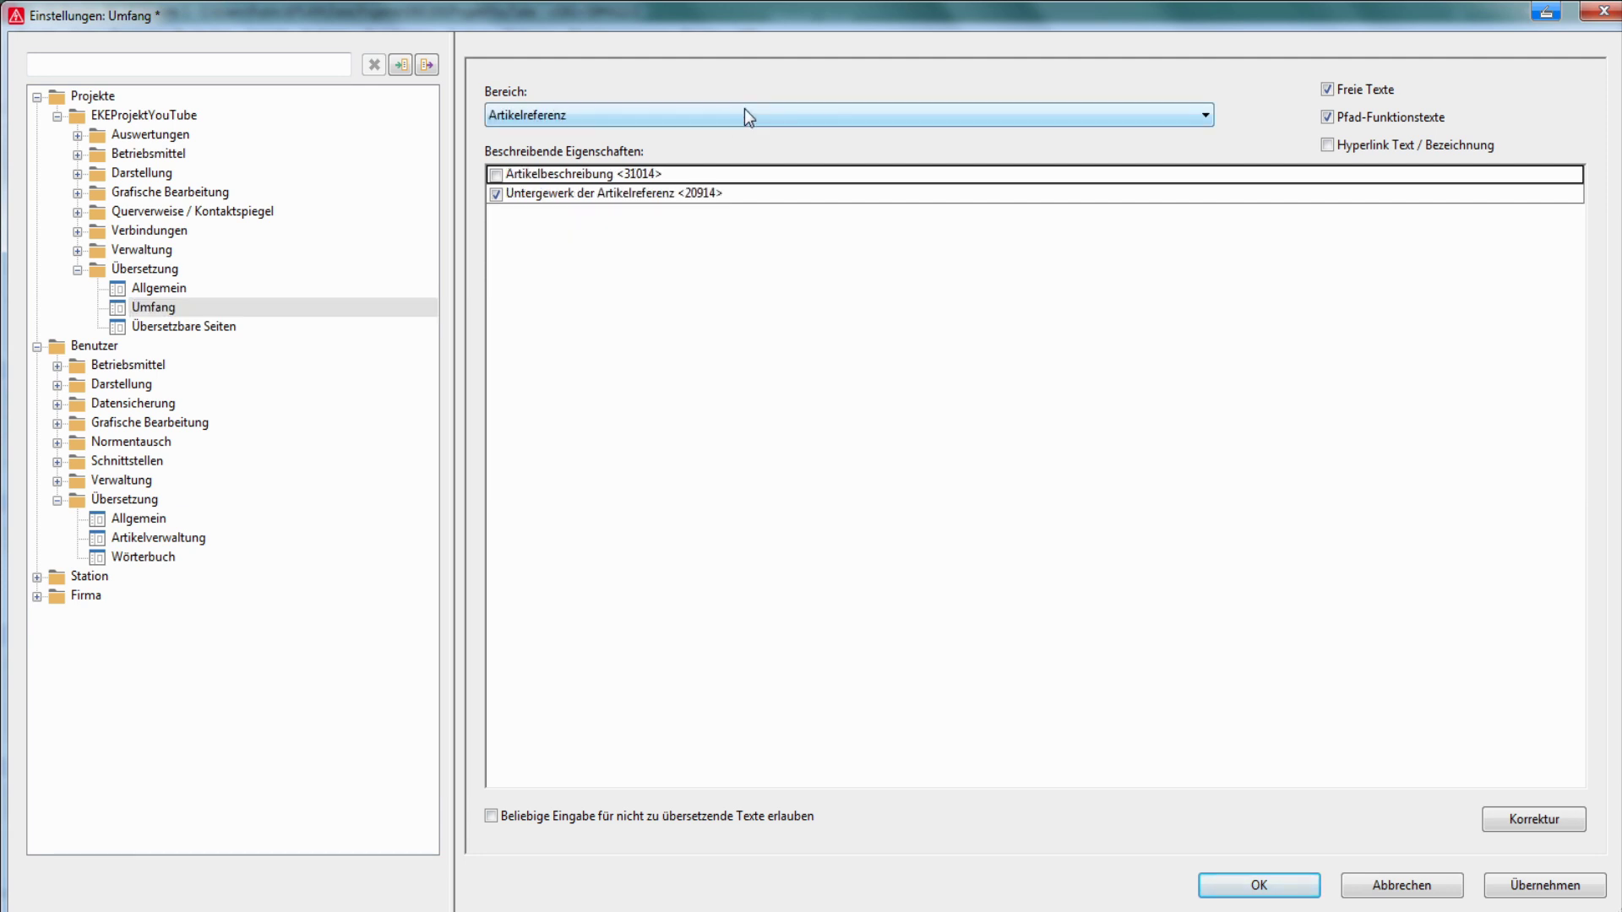
{"action": "left_click", "coordinate": [744, 111]}
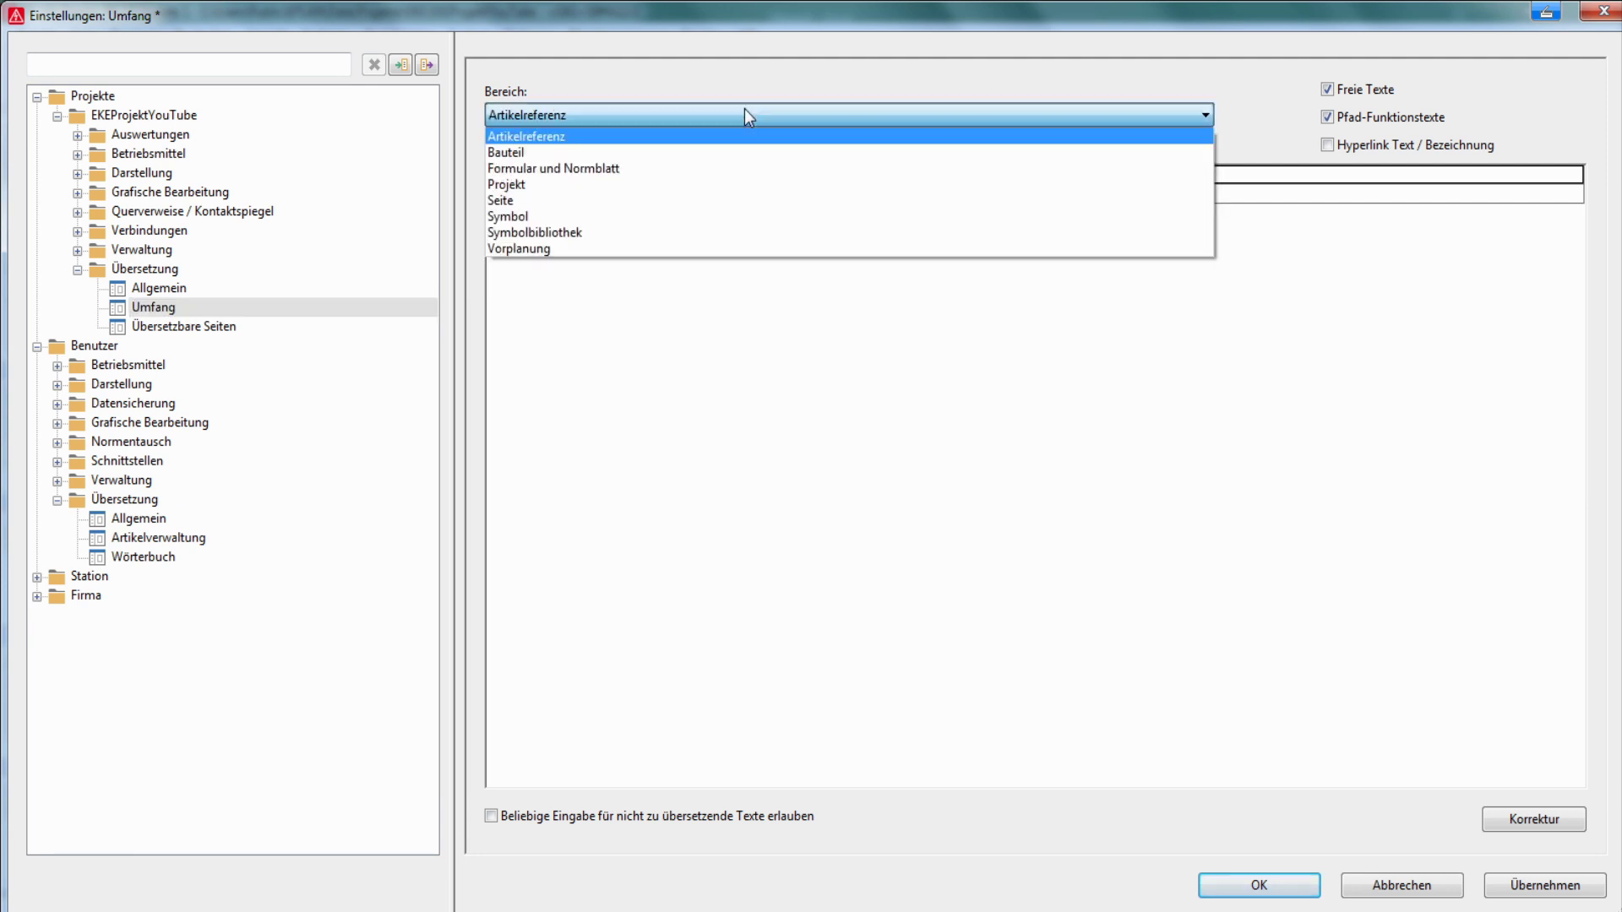
{"action": "left_click", "coordinate": [693, 203]}
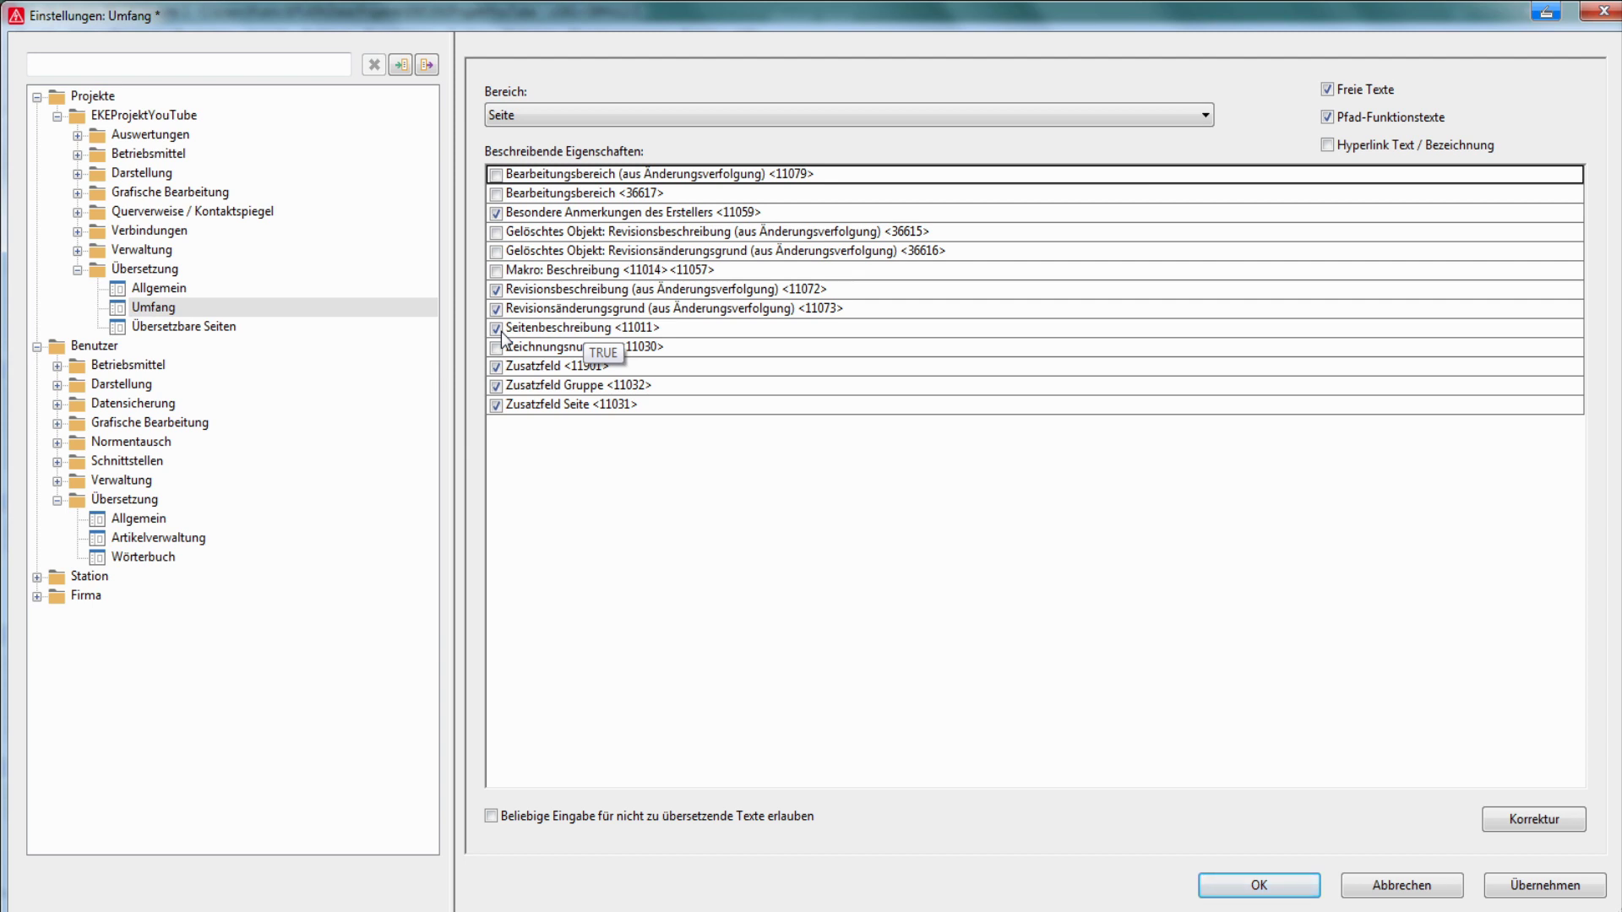
- Check the project's translatable page types and accept the changed settings
{"action": "left_click", "coordinate": [198, 328]}
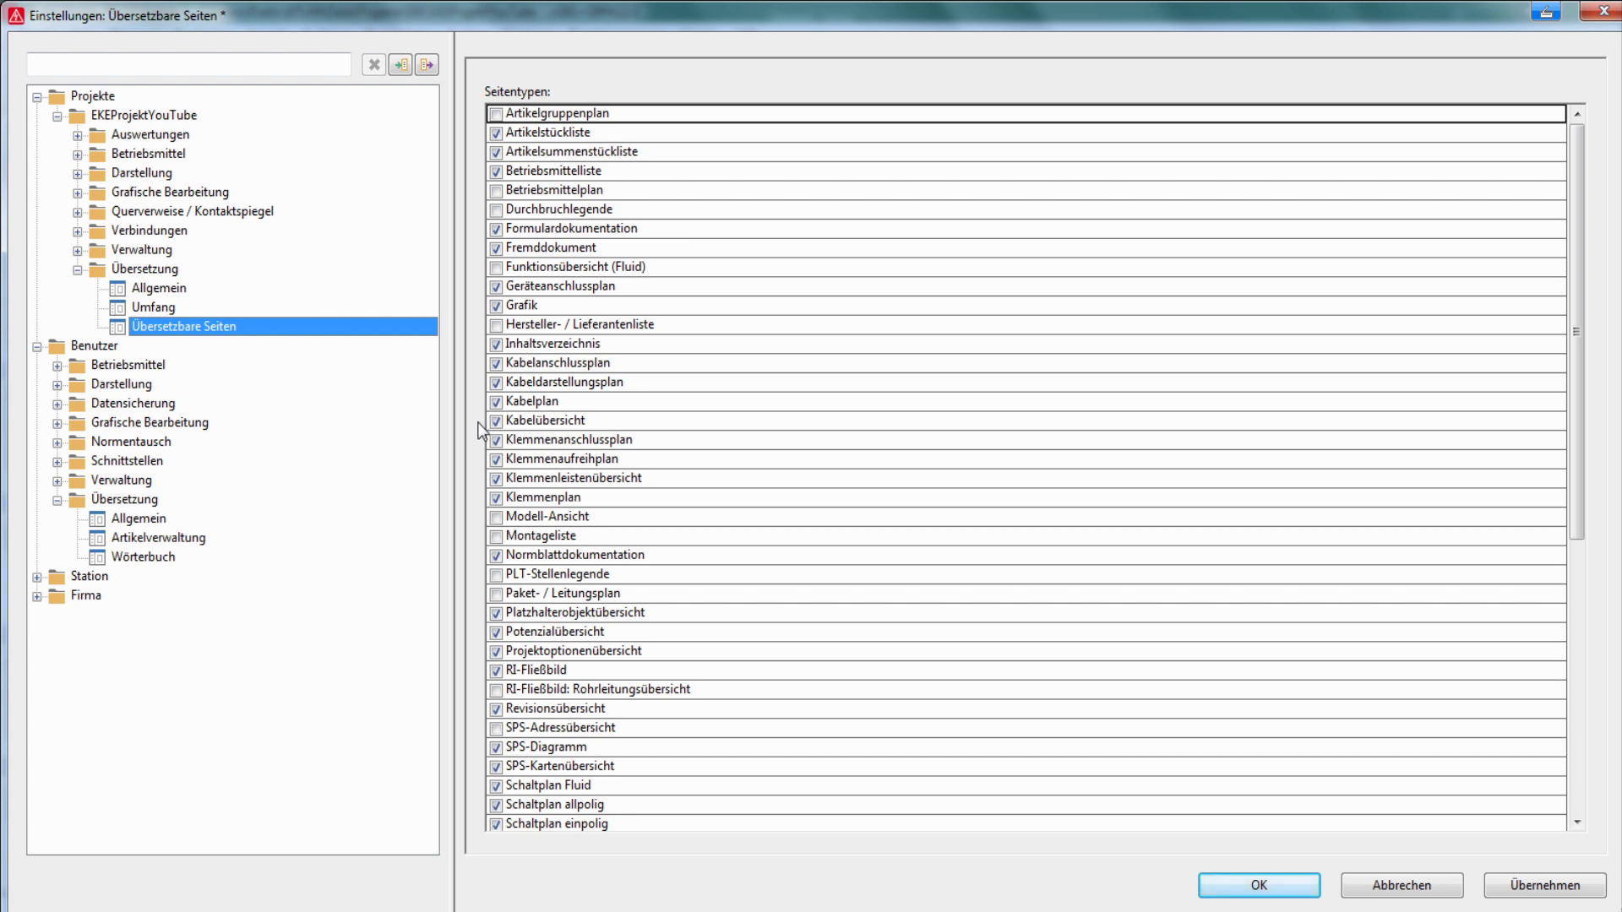
{"action": "left_click", "coordinate": [1299, 883]}
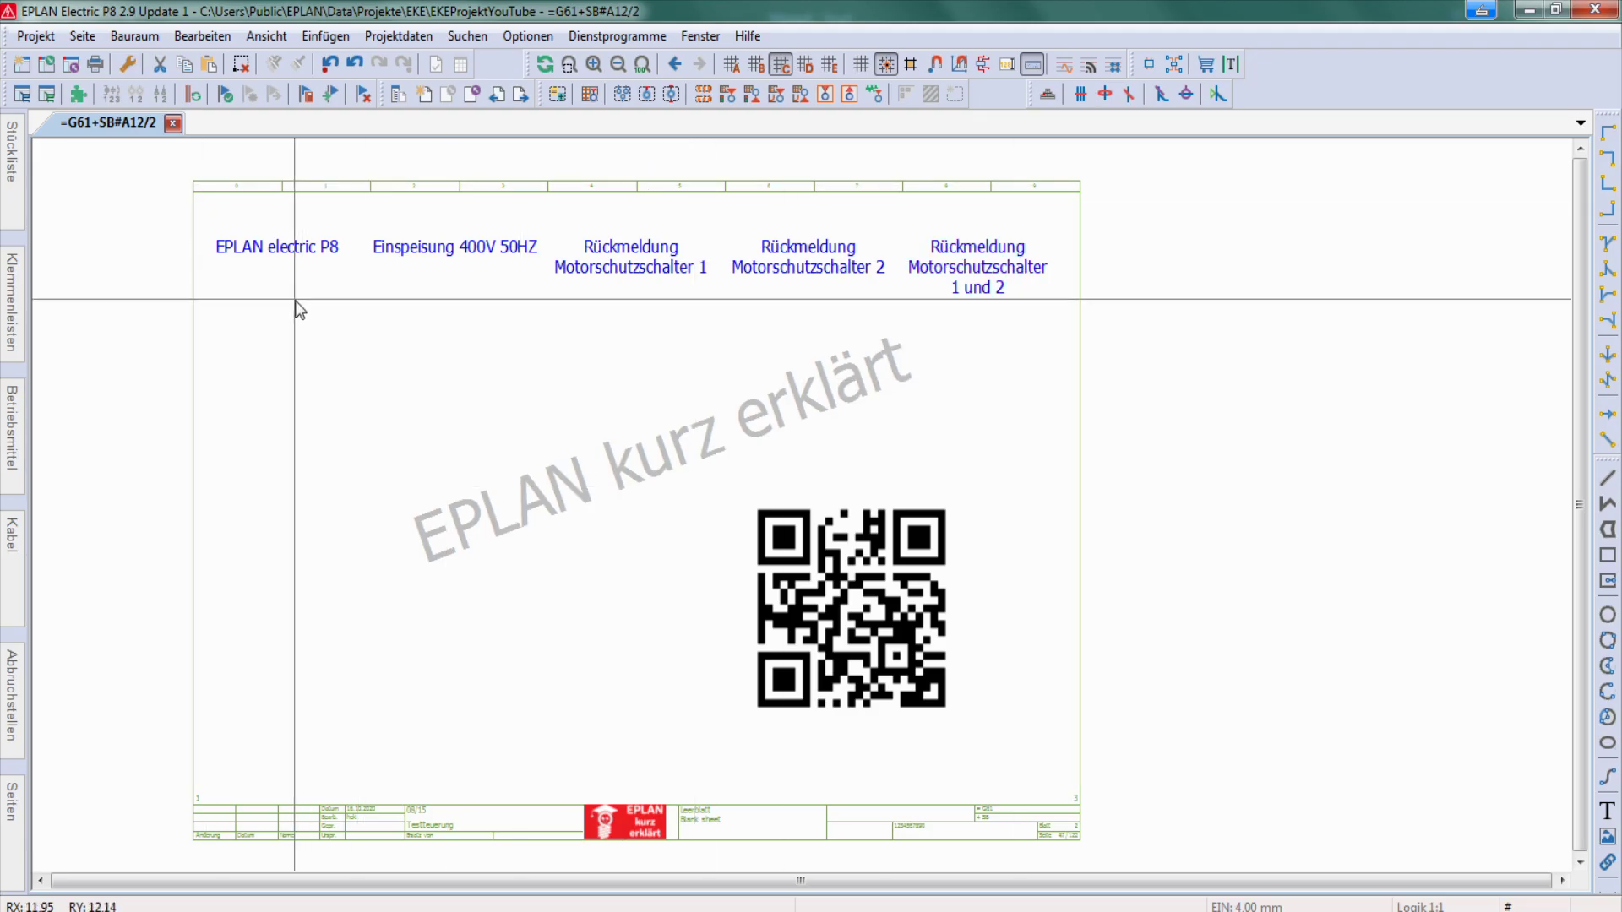
- Exclude the "EPLAN electric P8" text from automatic translation in its properties
{"action": "scroll", "coordinate": [257, 278], "scroll_direction": "up", "scroll_amount": 1}
{"action": "scroll", "coordinate": [257, 278], "scroll_direction": "up", "scroll_amount": 2}
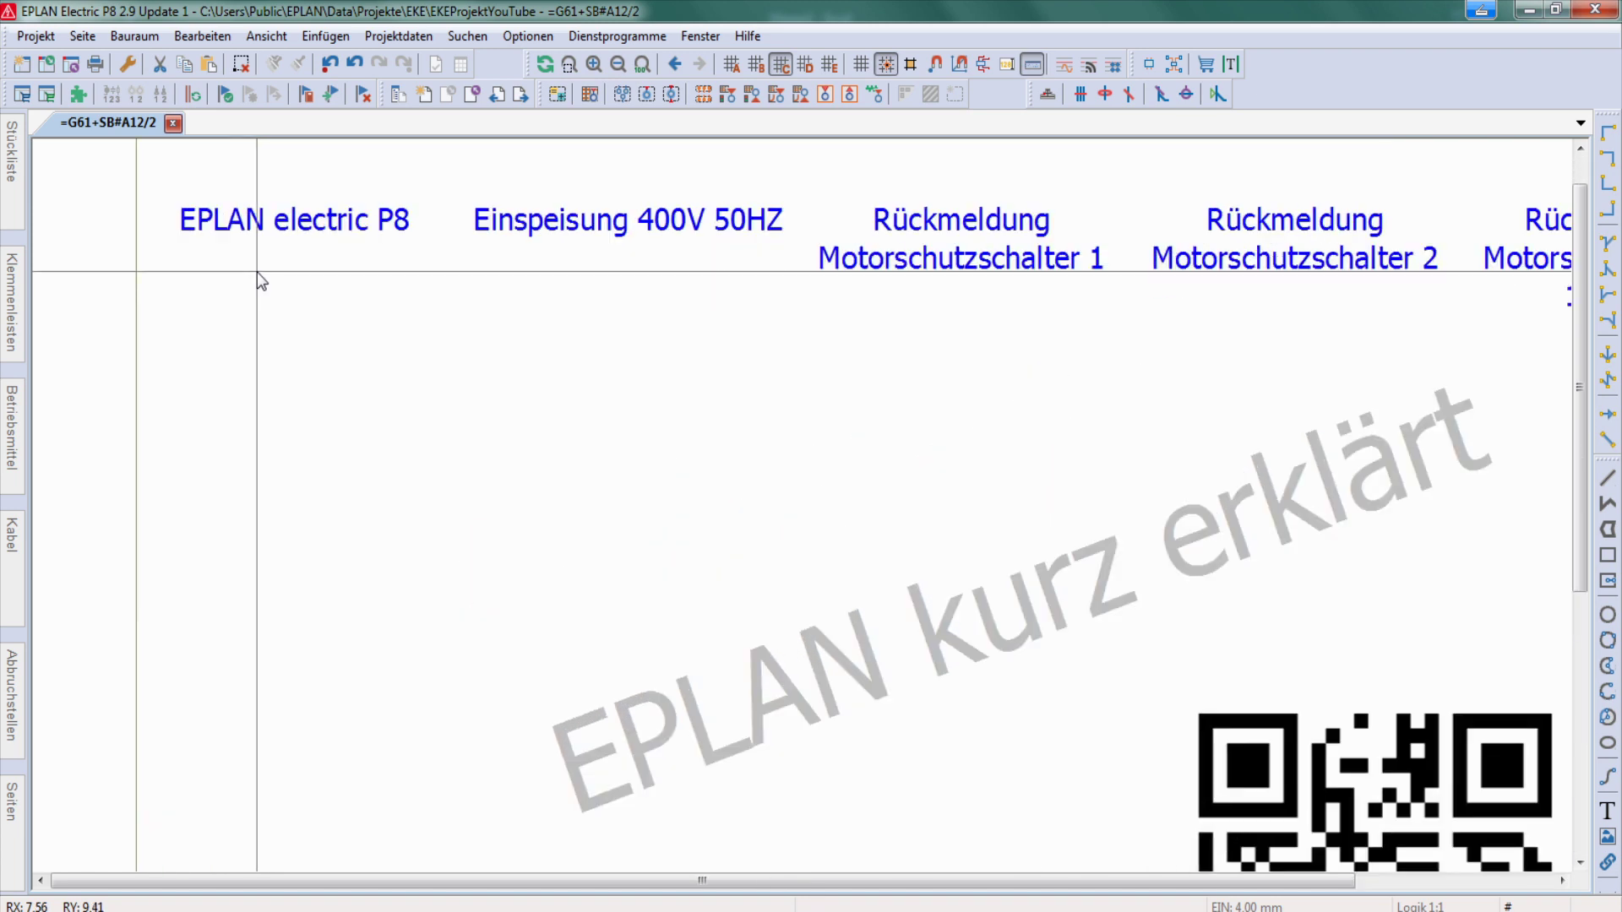
{"action": "double_click", "coordinate": [269, 230]}
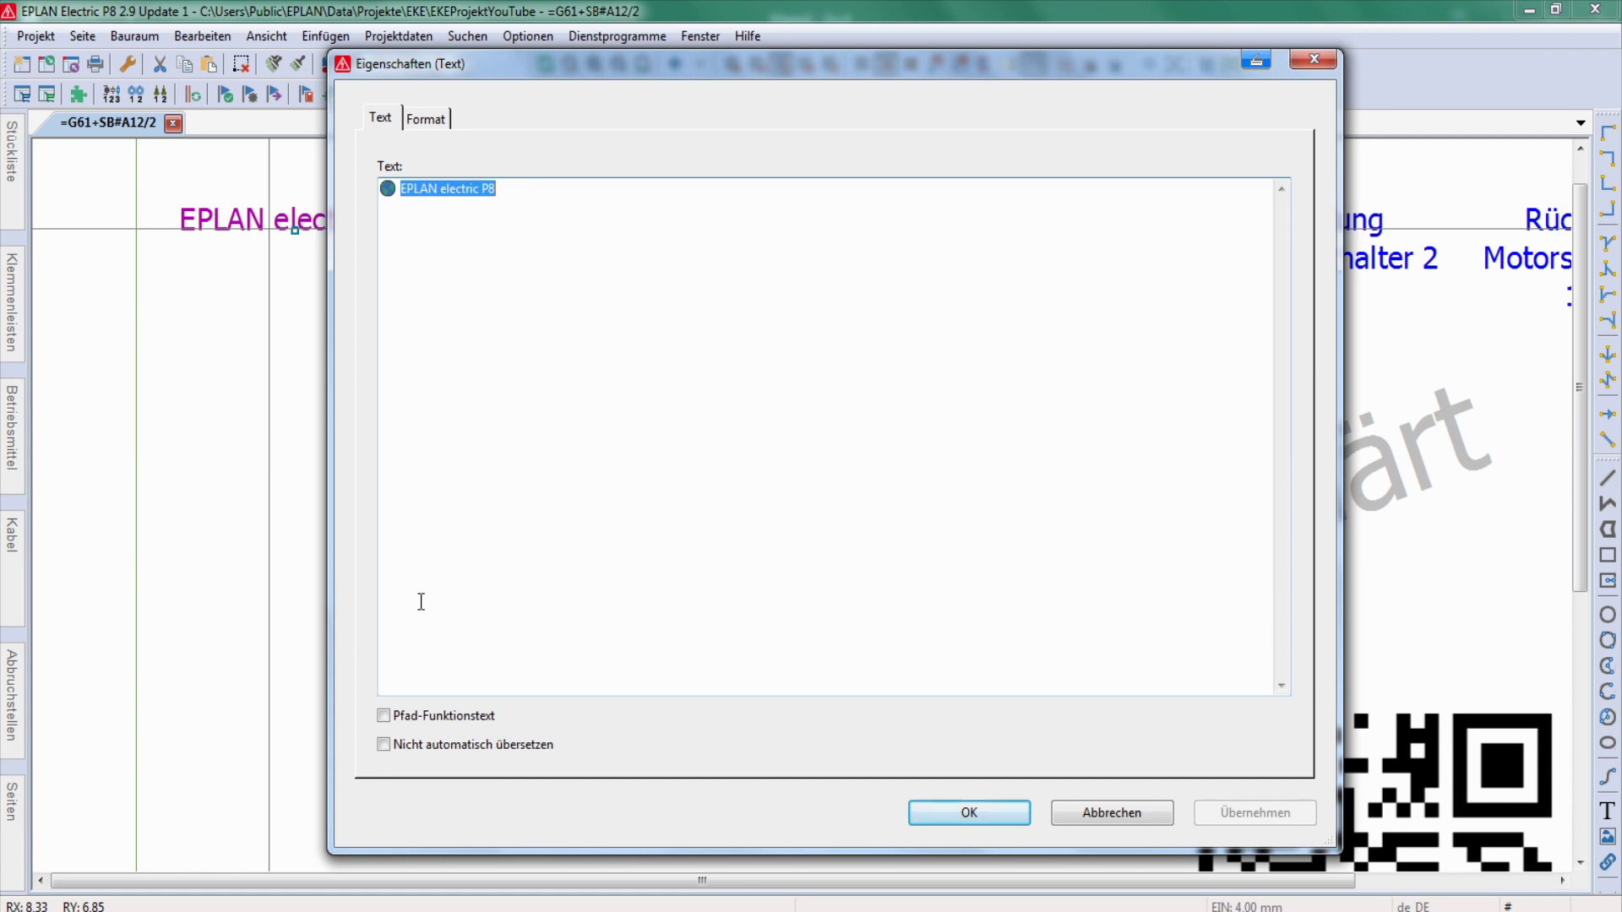
{"action": "left_click", "coordinate": [421, 748]}
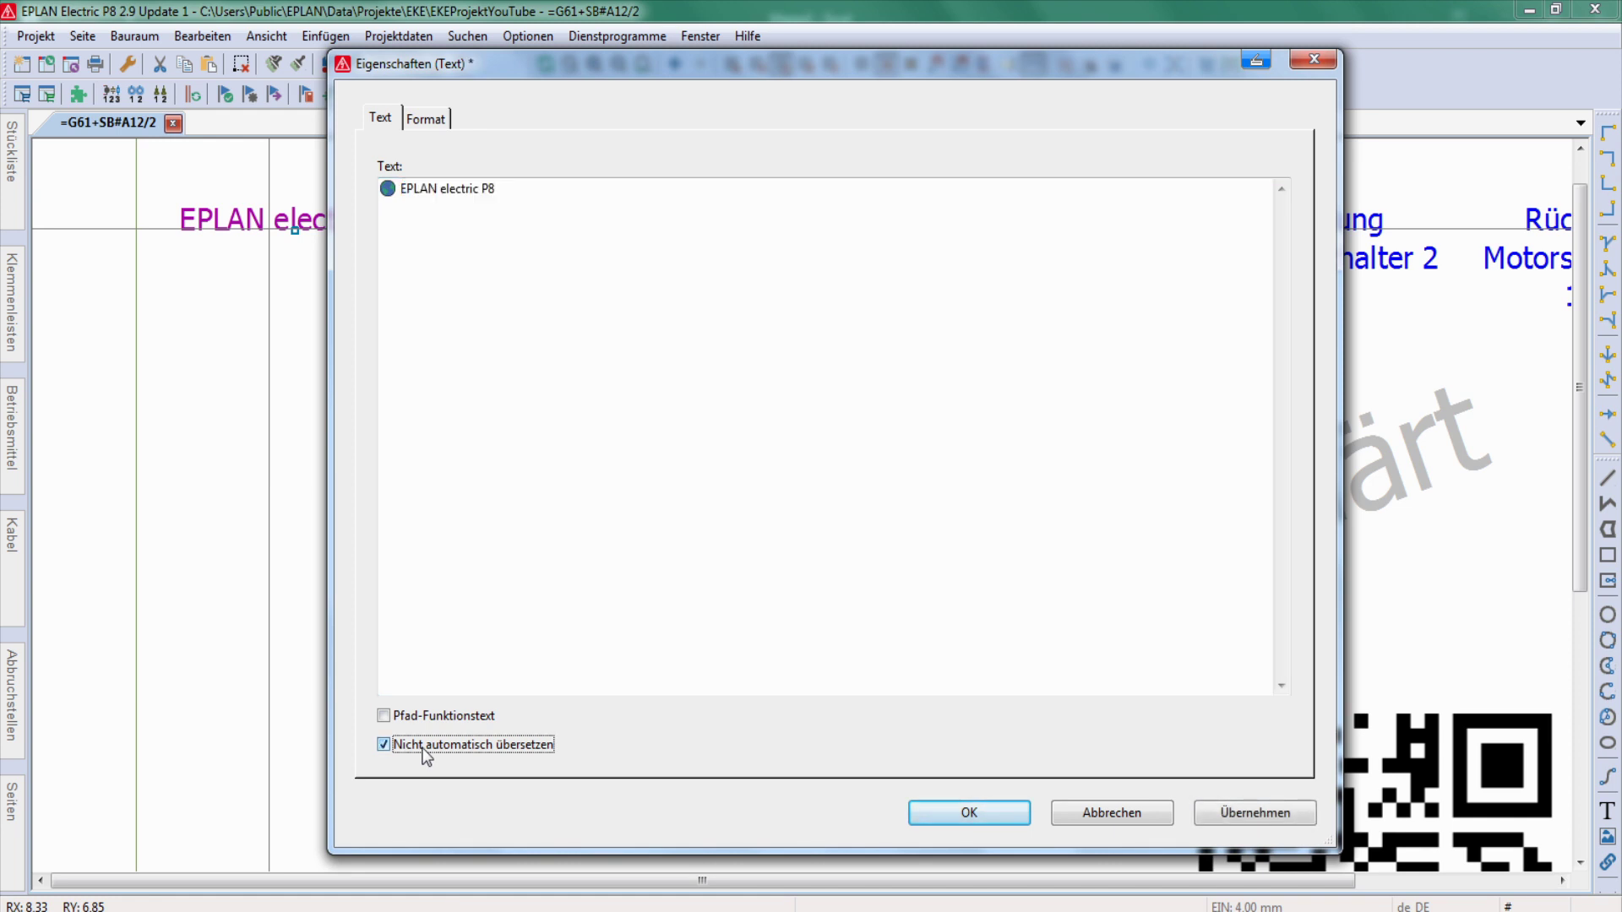
- Check the language display options of the "EPLAN electric P8" text and accept its properties
{"action": "left_click", "coordinate": [426, 121]}
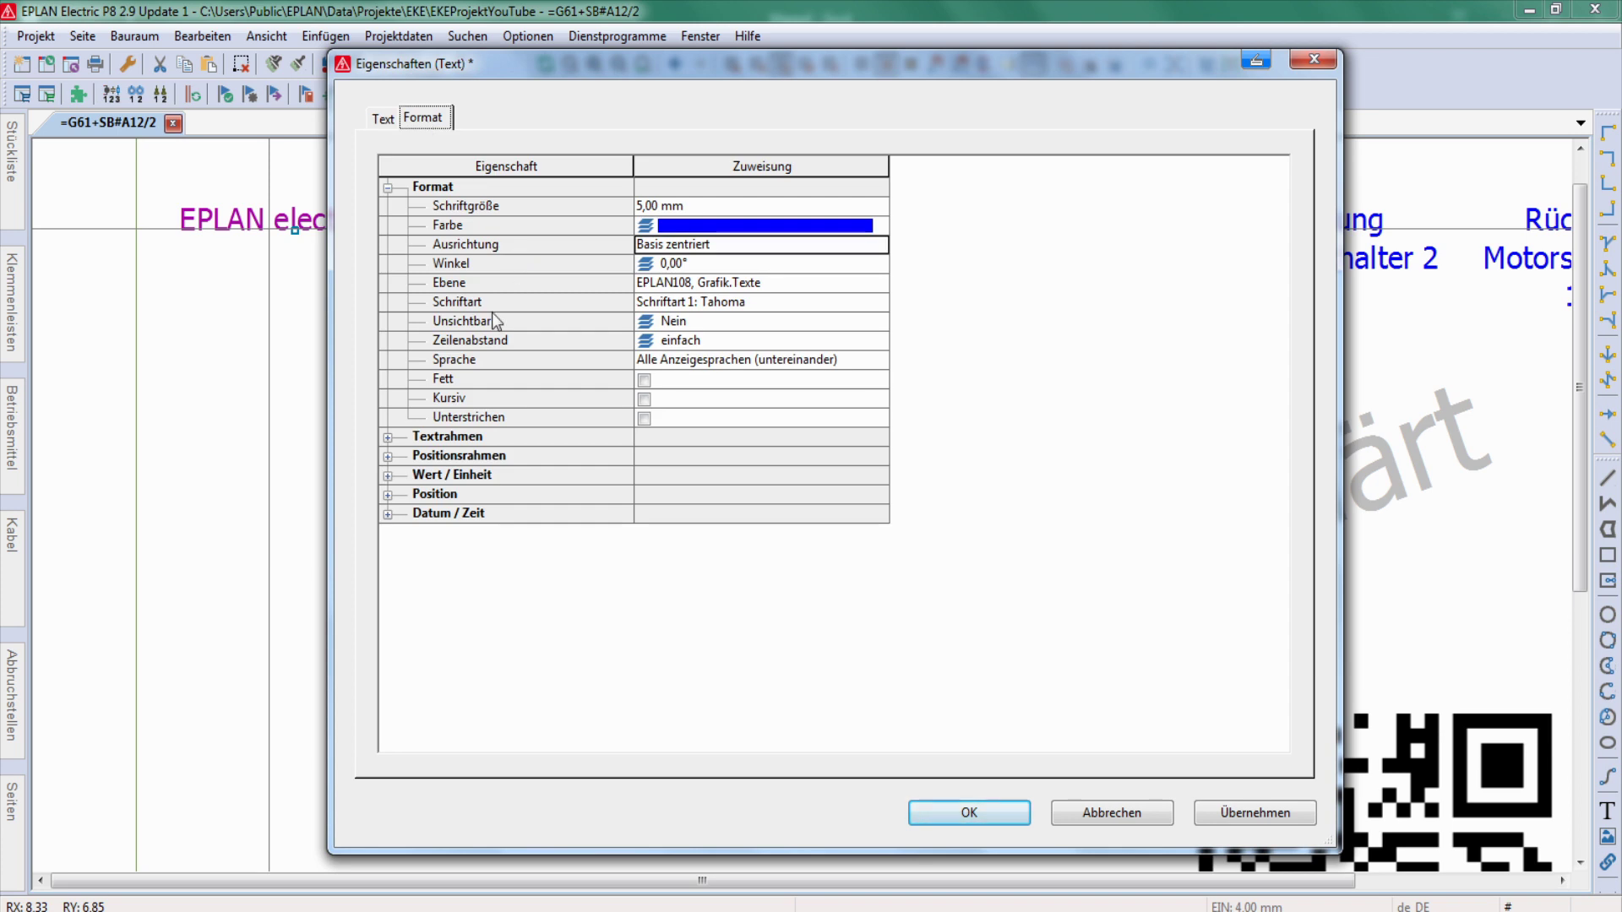
{"action": "left_click", "coordinate": [517, 362]}
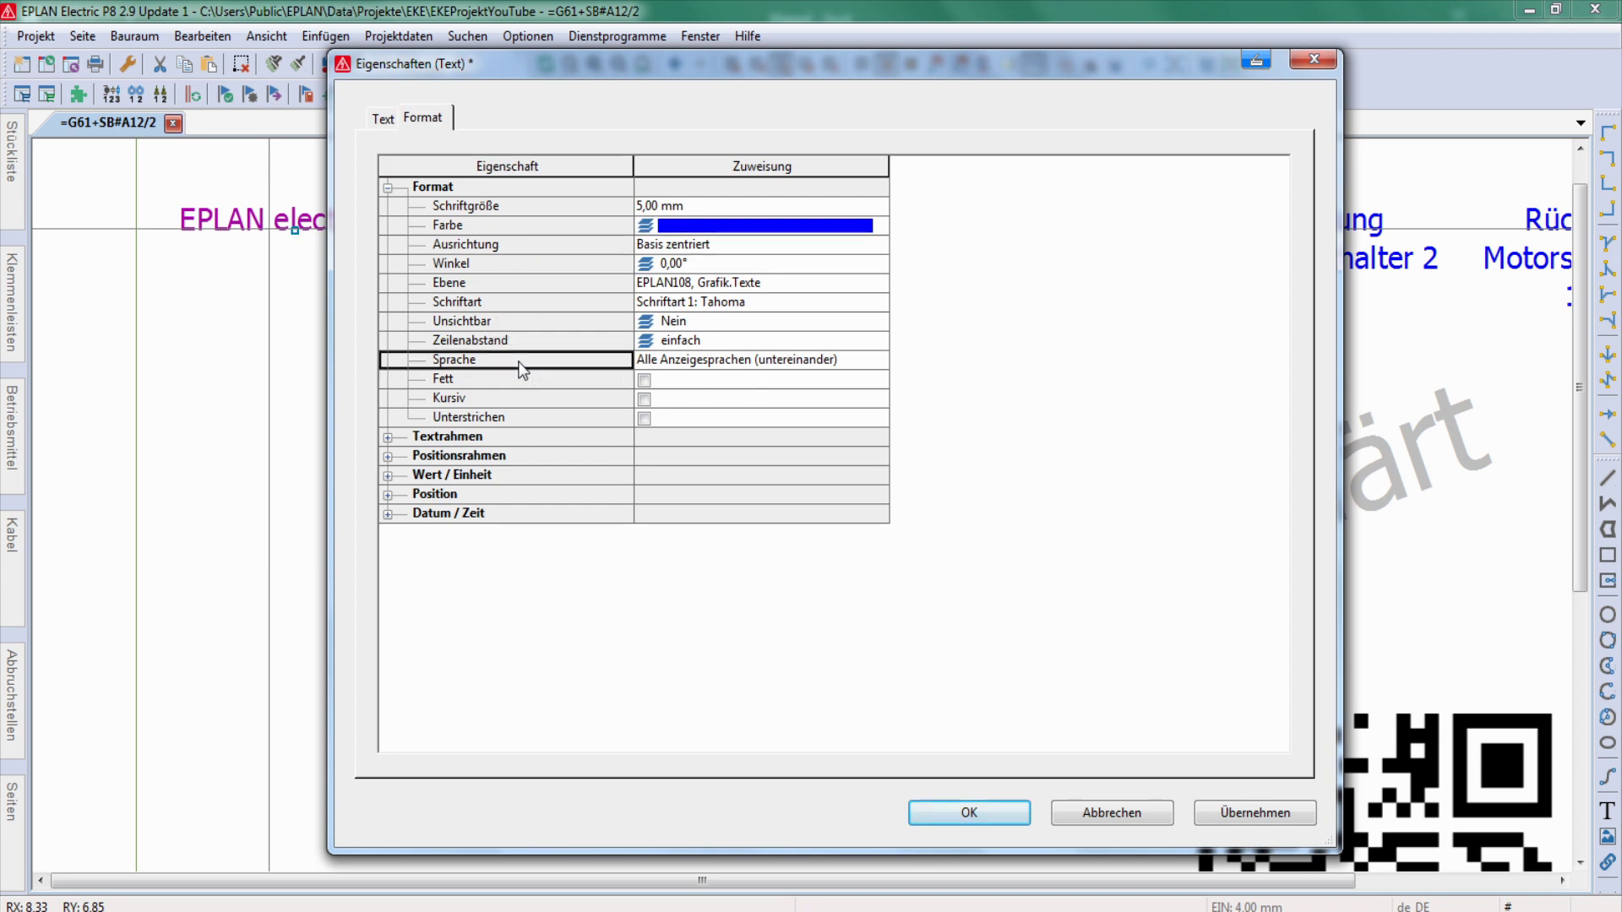
{"action": "left_click", "coordinate": [794, 362]}
{"action": "left_click", "coordinate": [880, 361]}
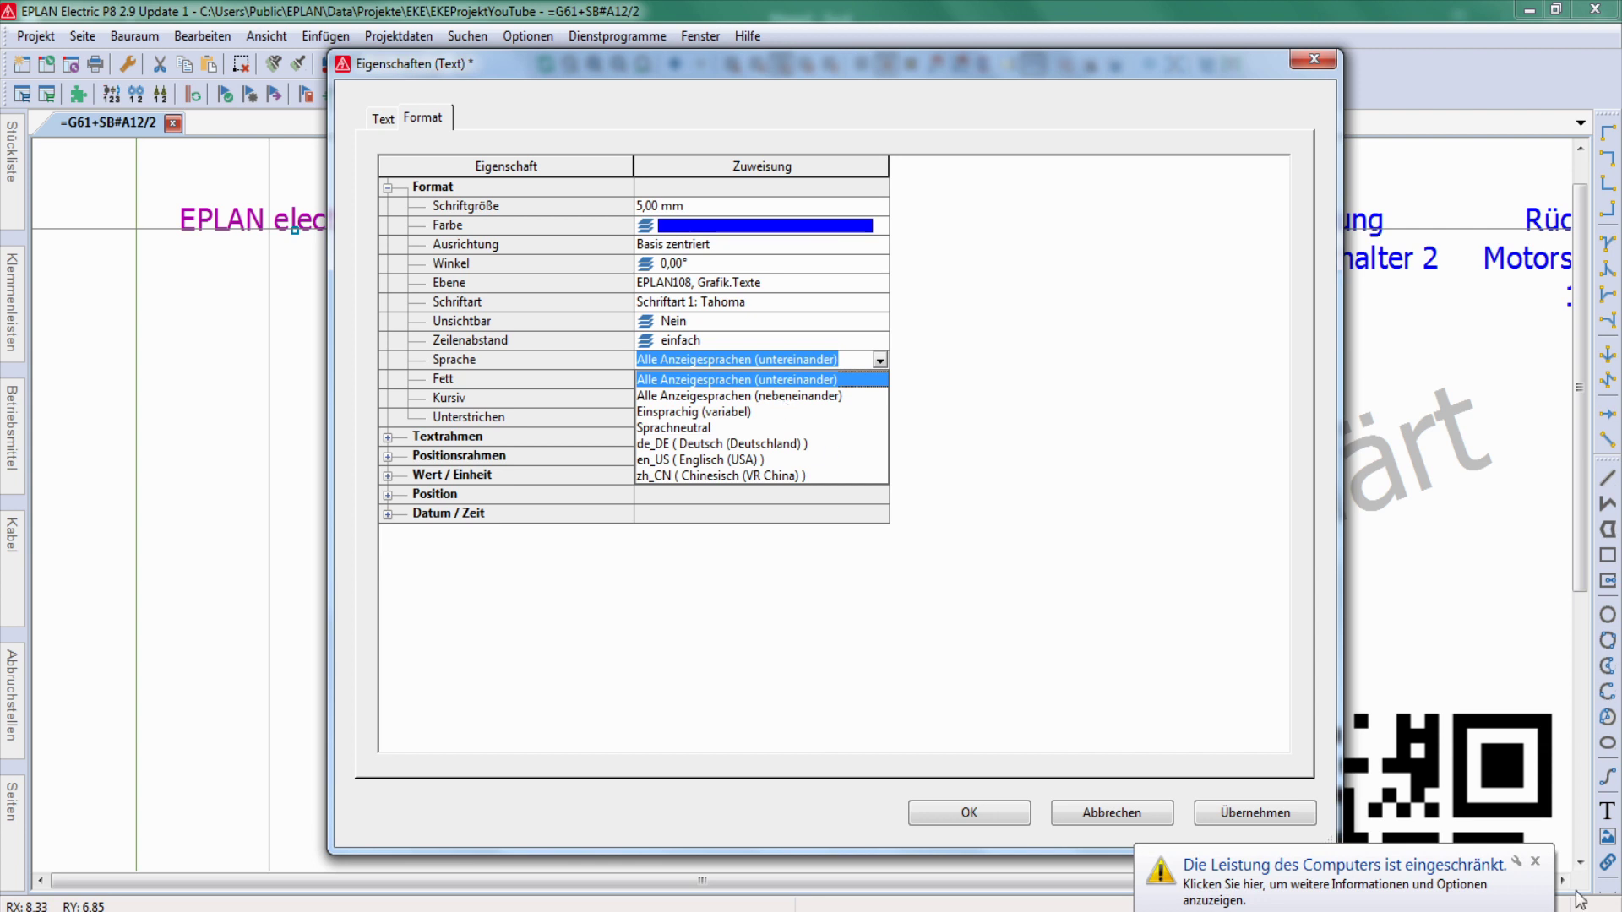
{"action": "left_click", "coordinate": [425, 119]}
{"action": "left_click", "coordinate": [382, 118]}
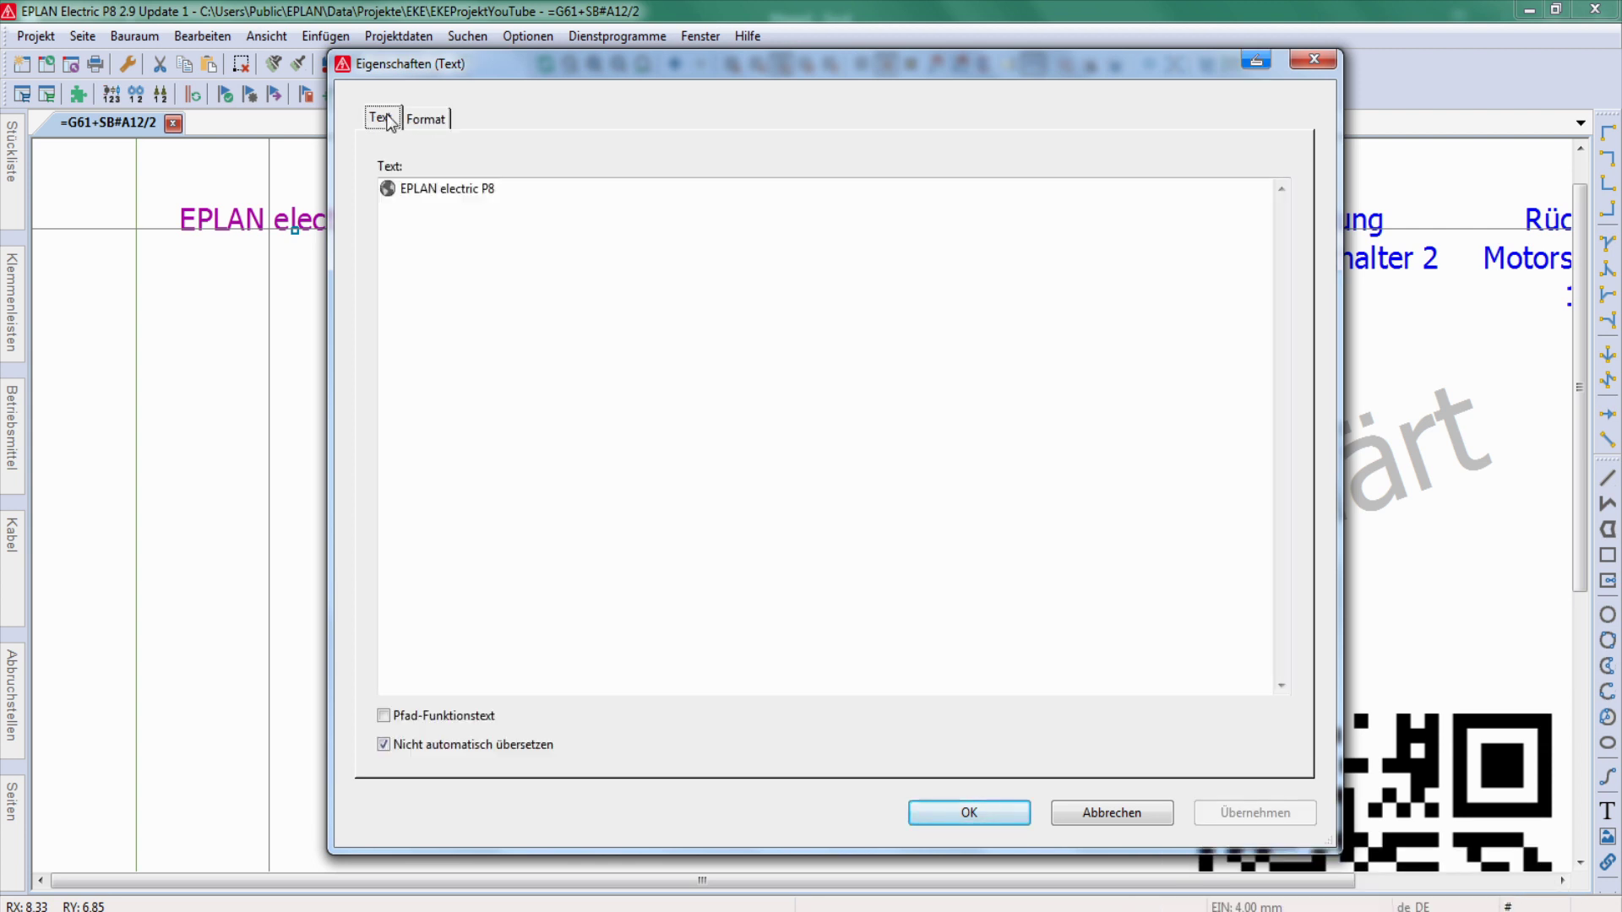
{"action": "left_click", "coordinate": [969, 813]}
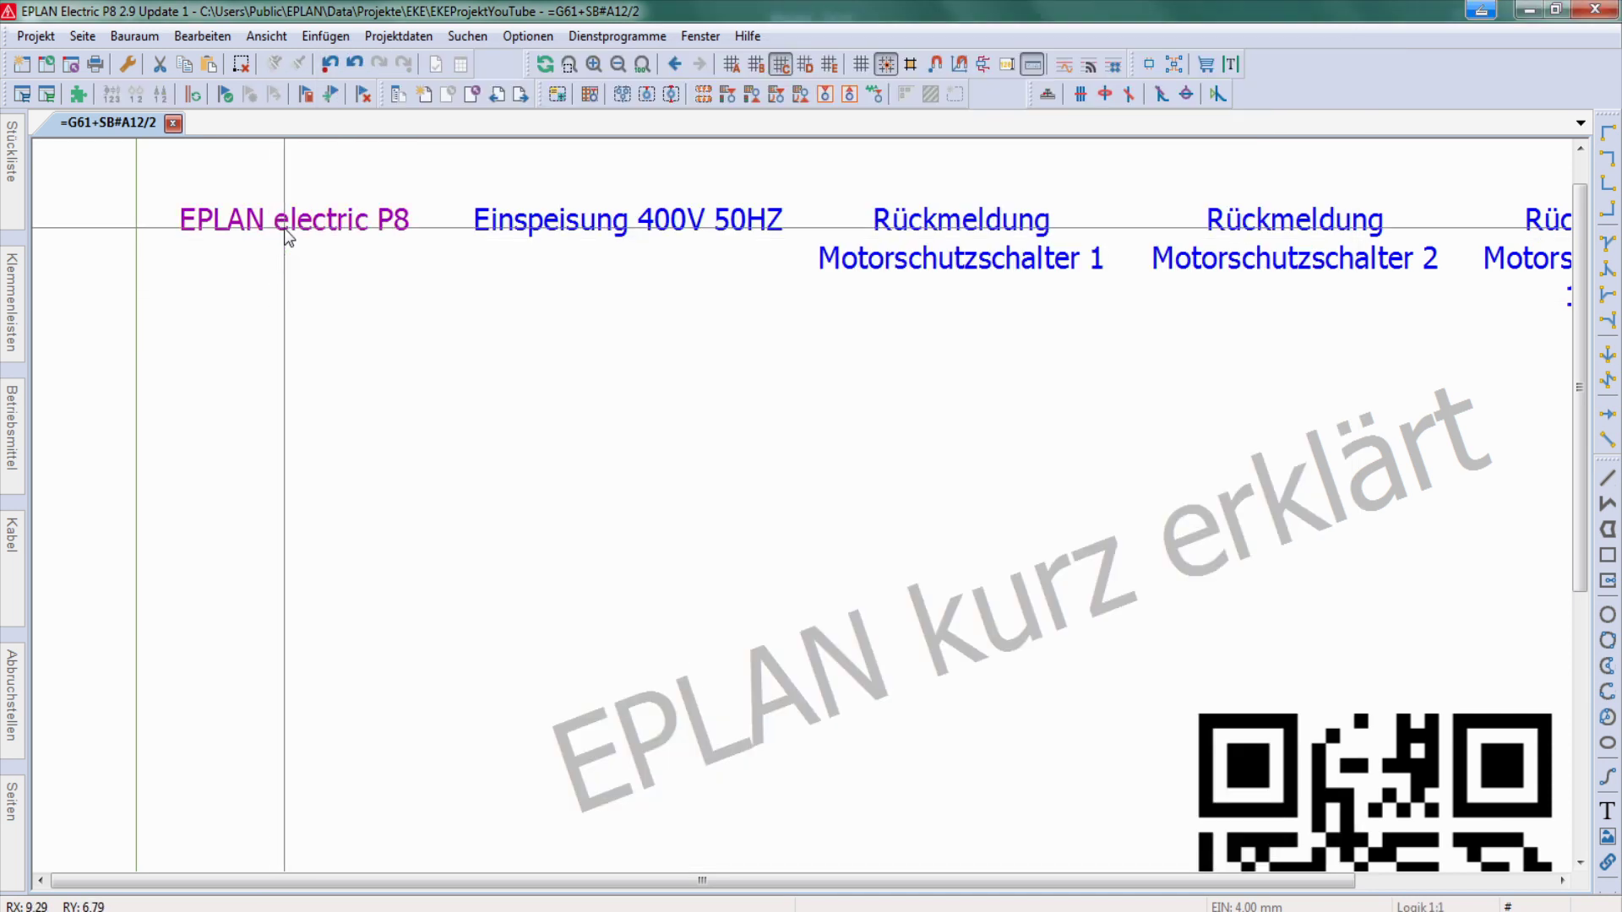
{"action": "left_click", "coordinate": [284, 228]}
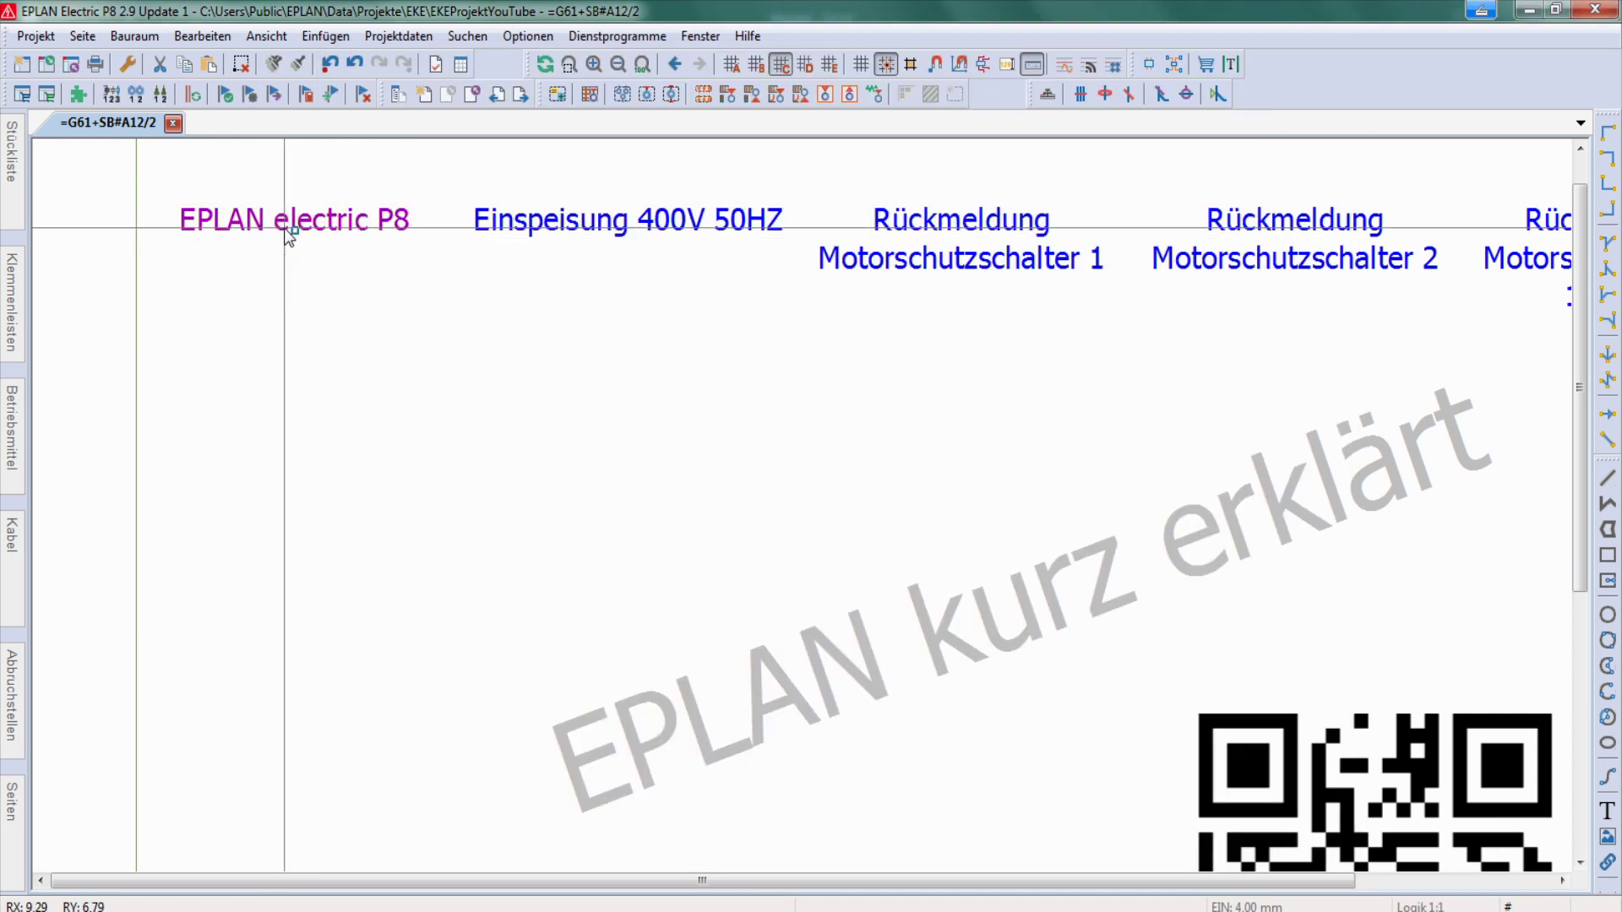
{"action": "left_click", "coordinate": [522, 311]}
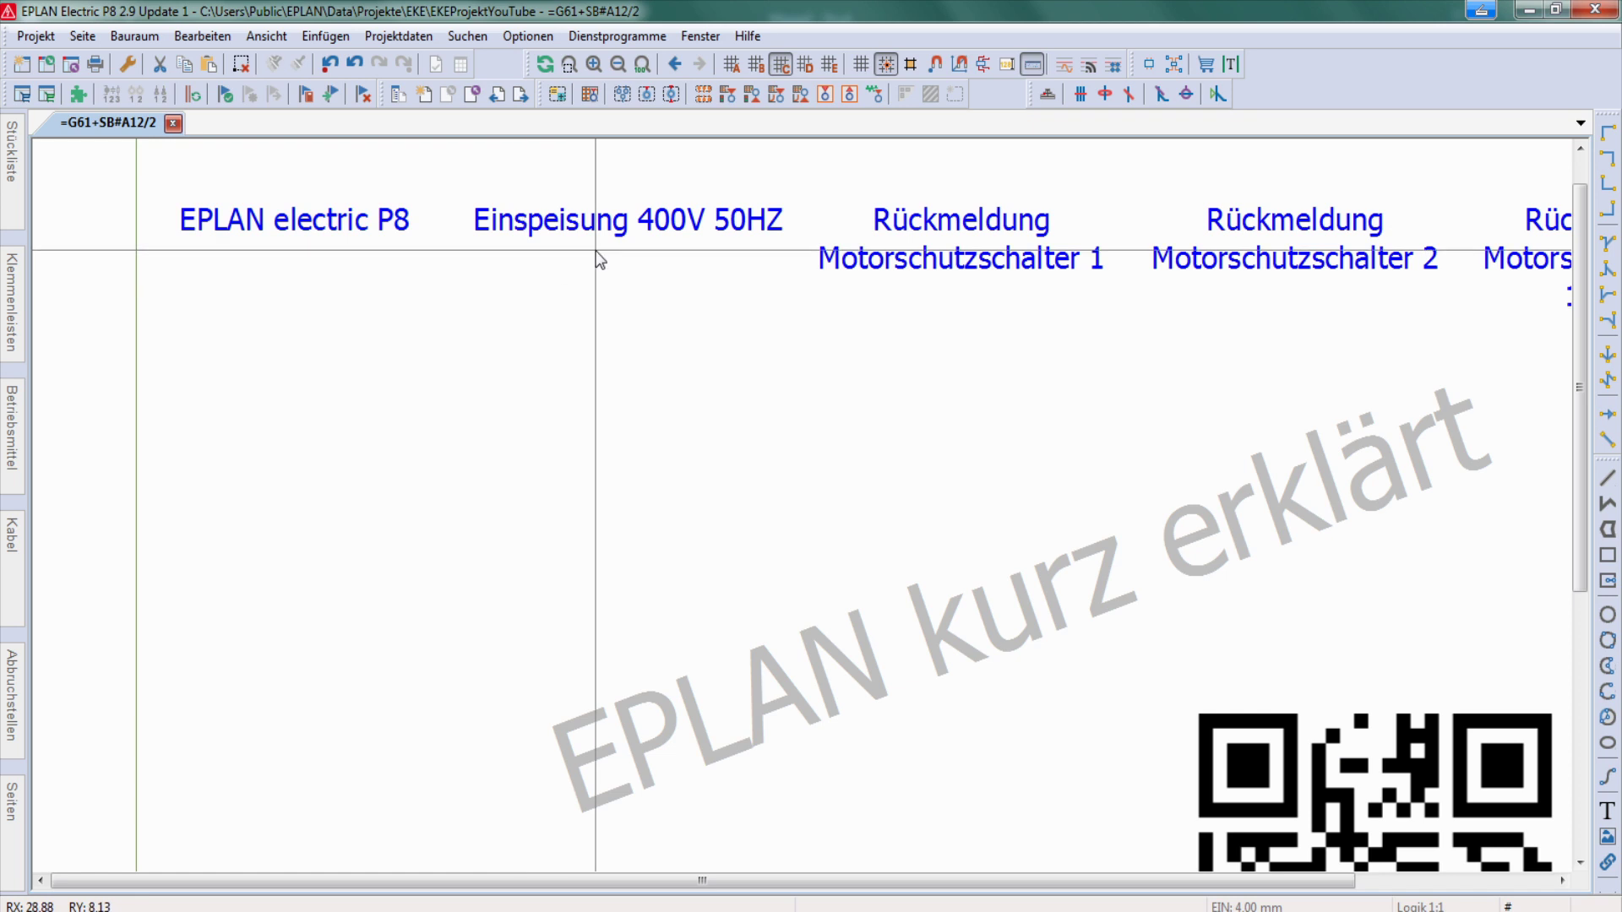
- Mark "400V 50HZ" in the "Einspeisung 400V 50HZ" text as not to be translated and apply the change
{"action": "scroll", "coordinate": [591, 226], "scroll_direction": "up", "scroll_amount": 1}
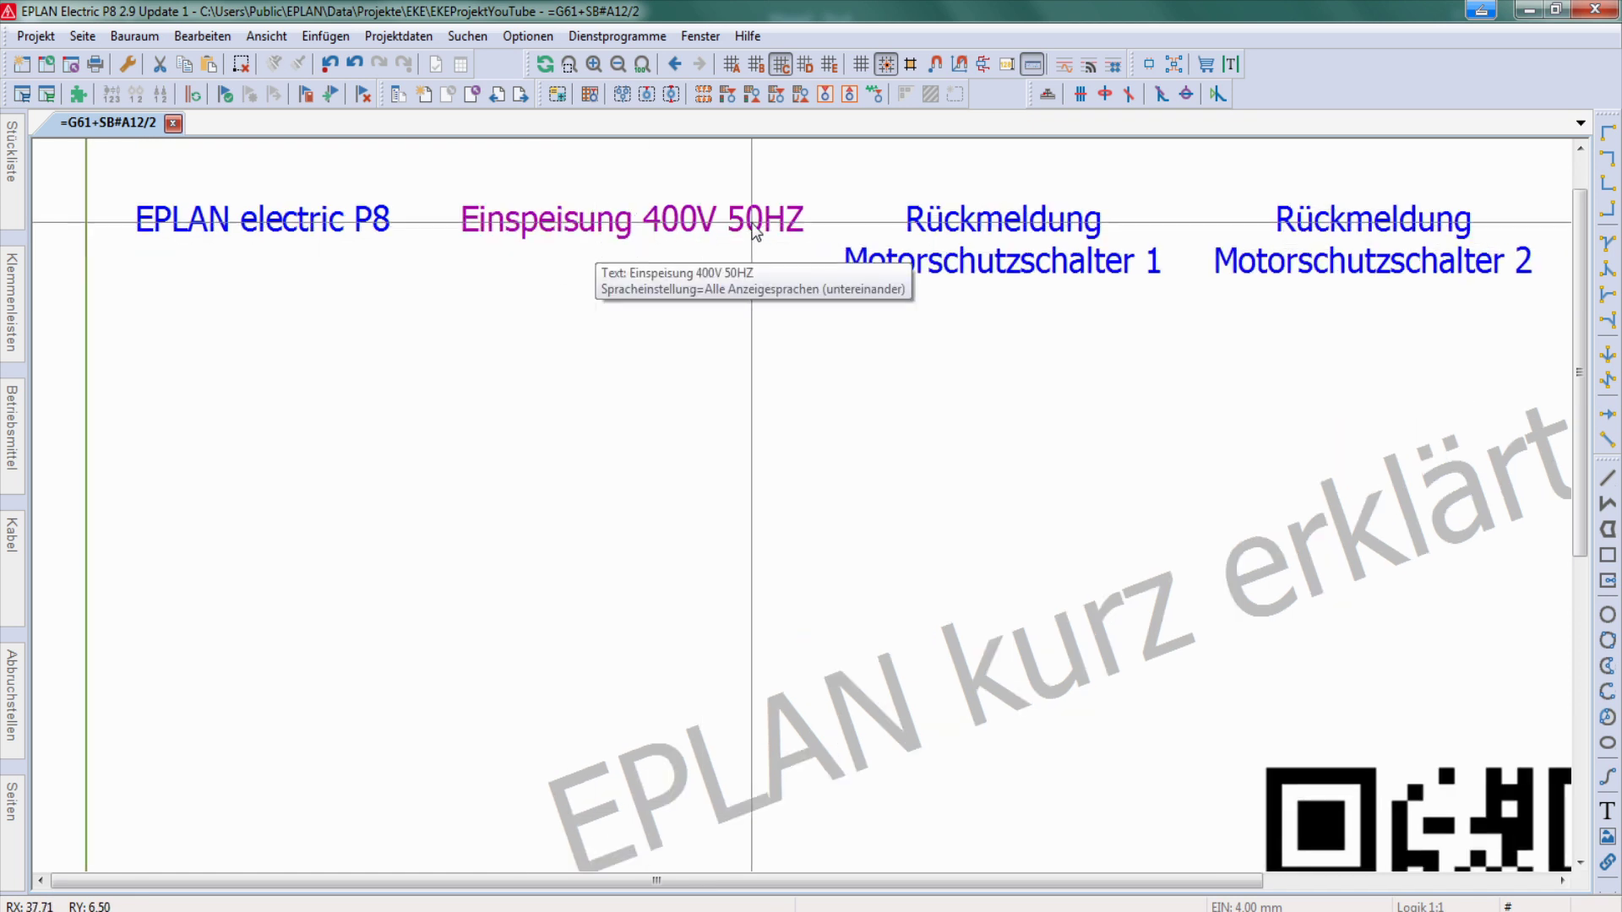
{"action": "double_click", "coordinate": [646, 228]}
{"action": "left_click", "coordinate": [513, 295]}
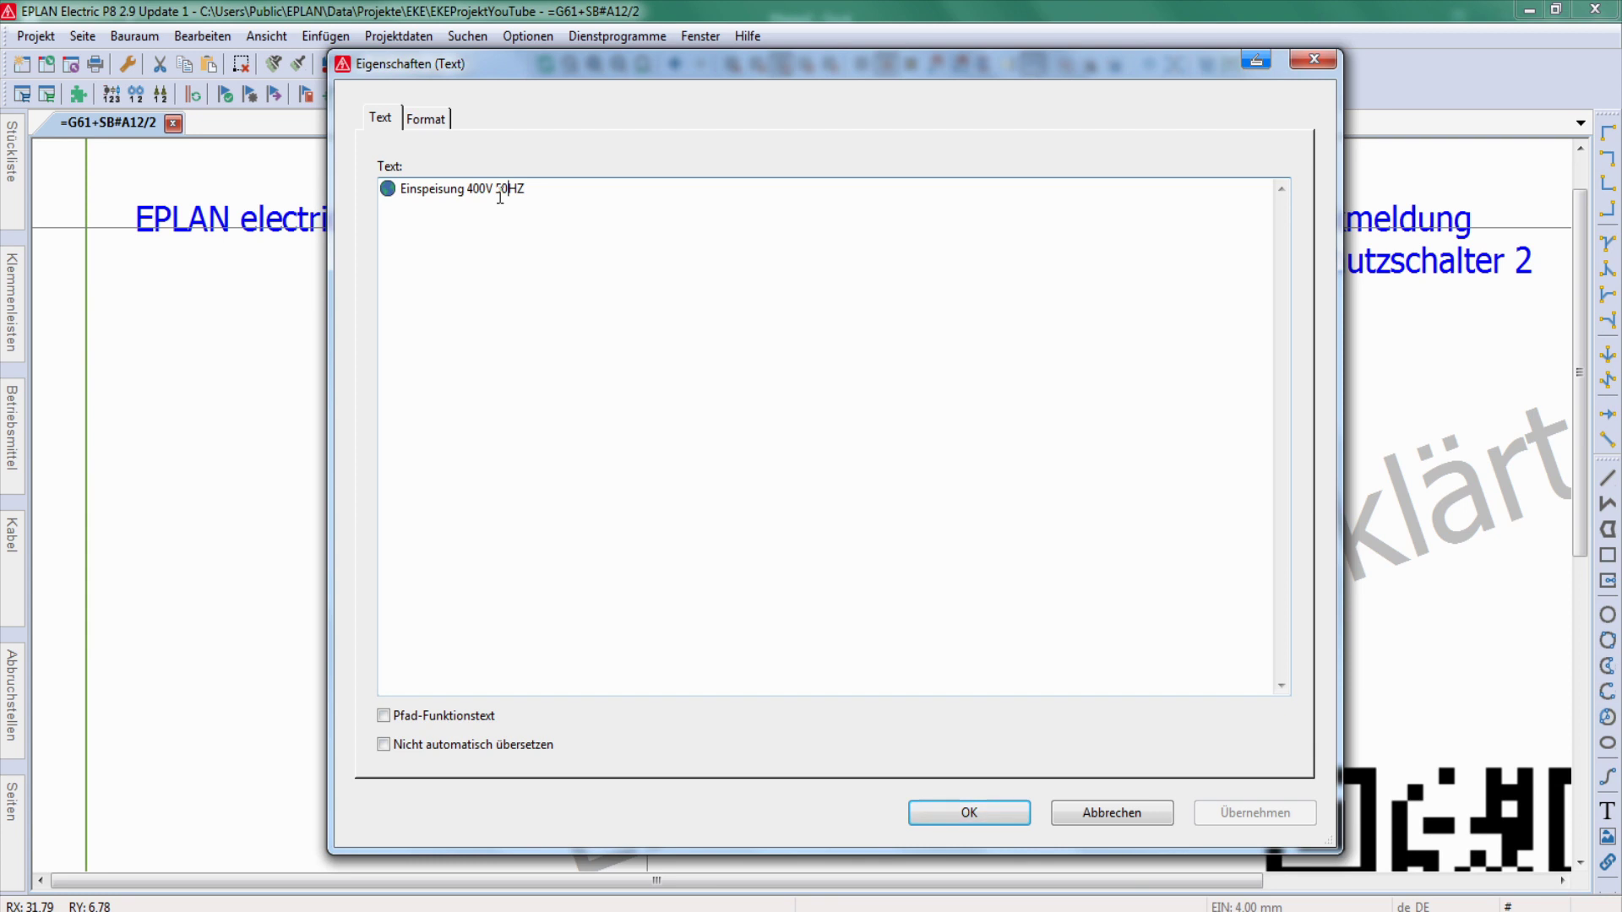
{"action": "left_click", "coordinate": [505, 190]}
{"action": "left_click_drag", "start_coordinate": [467, 189], "coordinate": [524, 196]}
{"action": "right_click", "coordinate": [517, 194]}
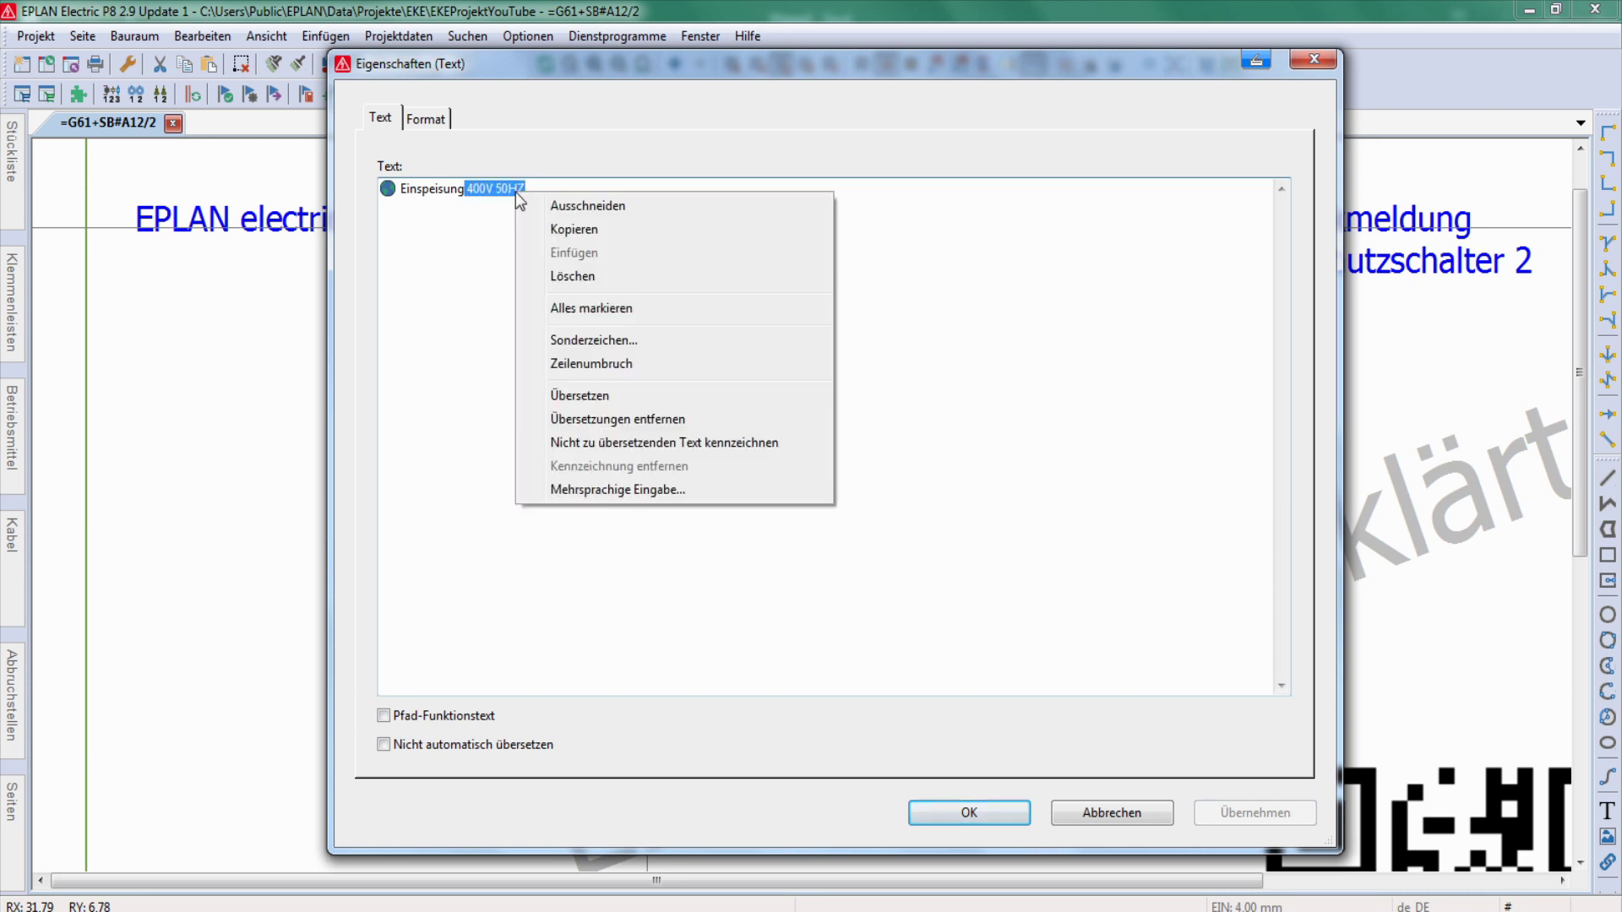
{"action": "left_click", "coordinate": [592, 449]}
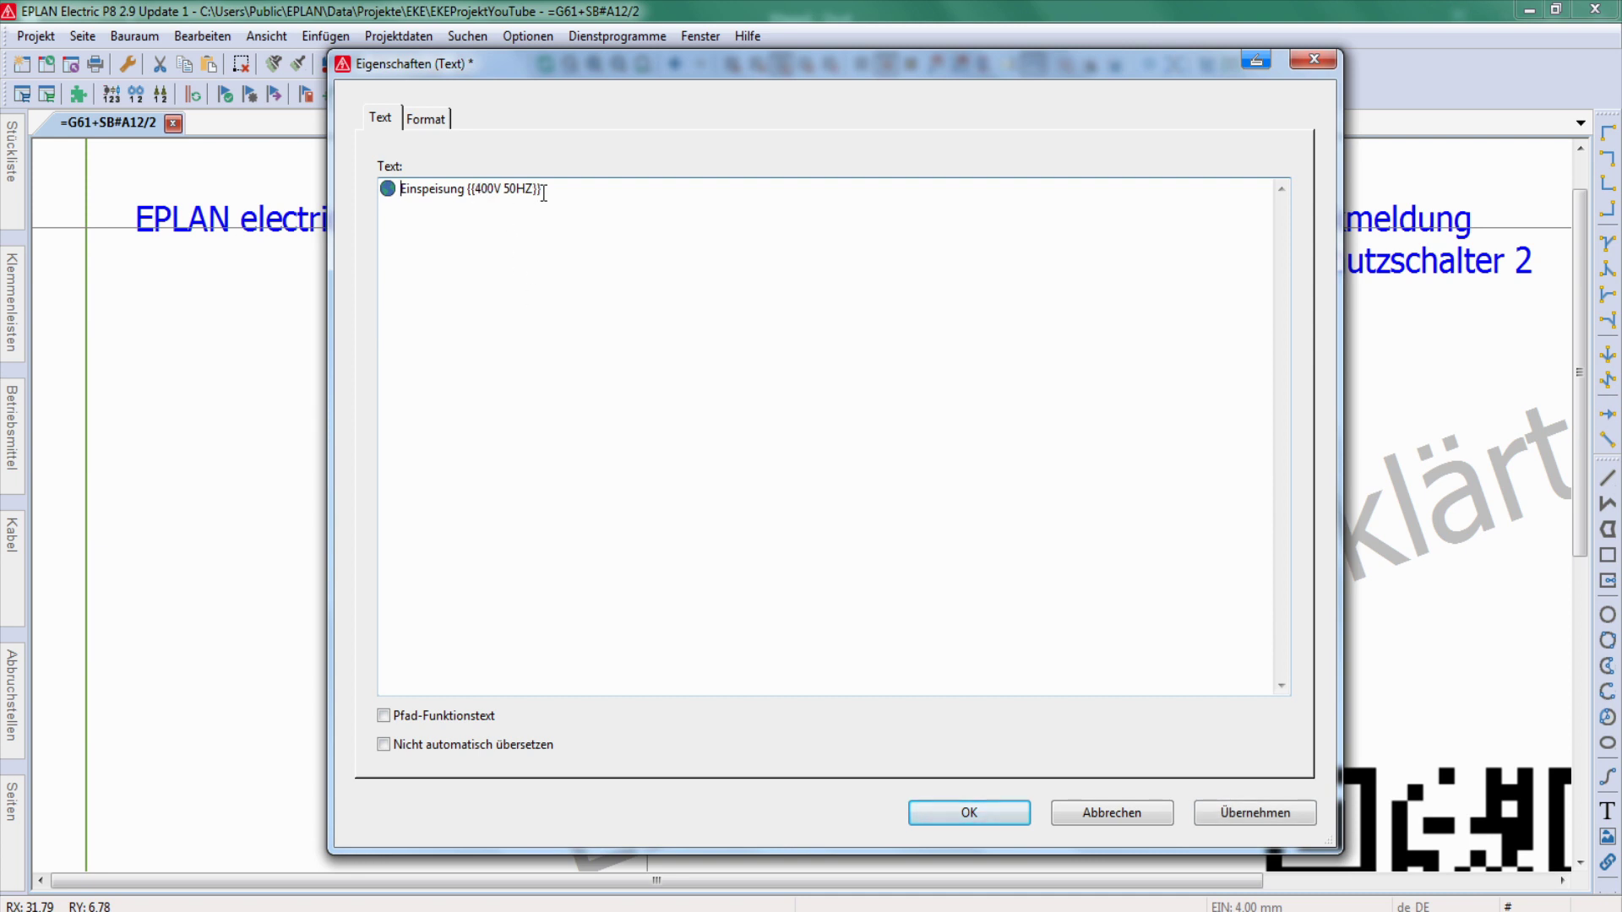
{"action": "left_click", "coordinate": [1244, 820]}
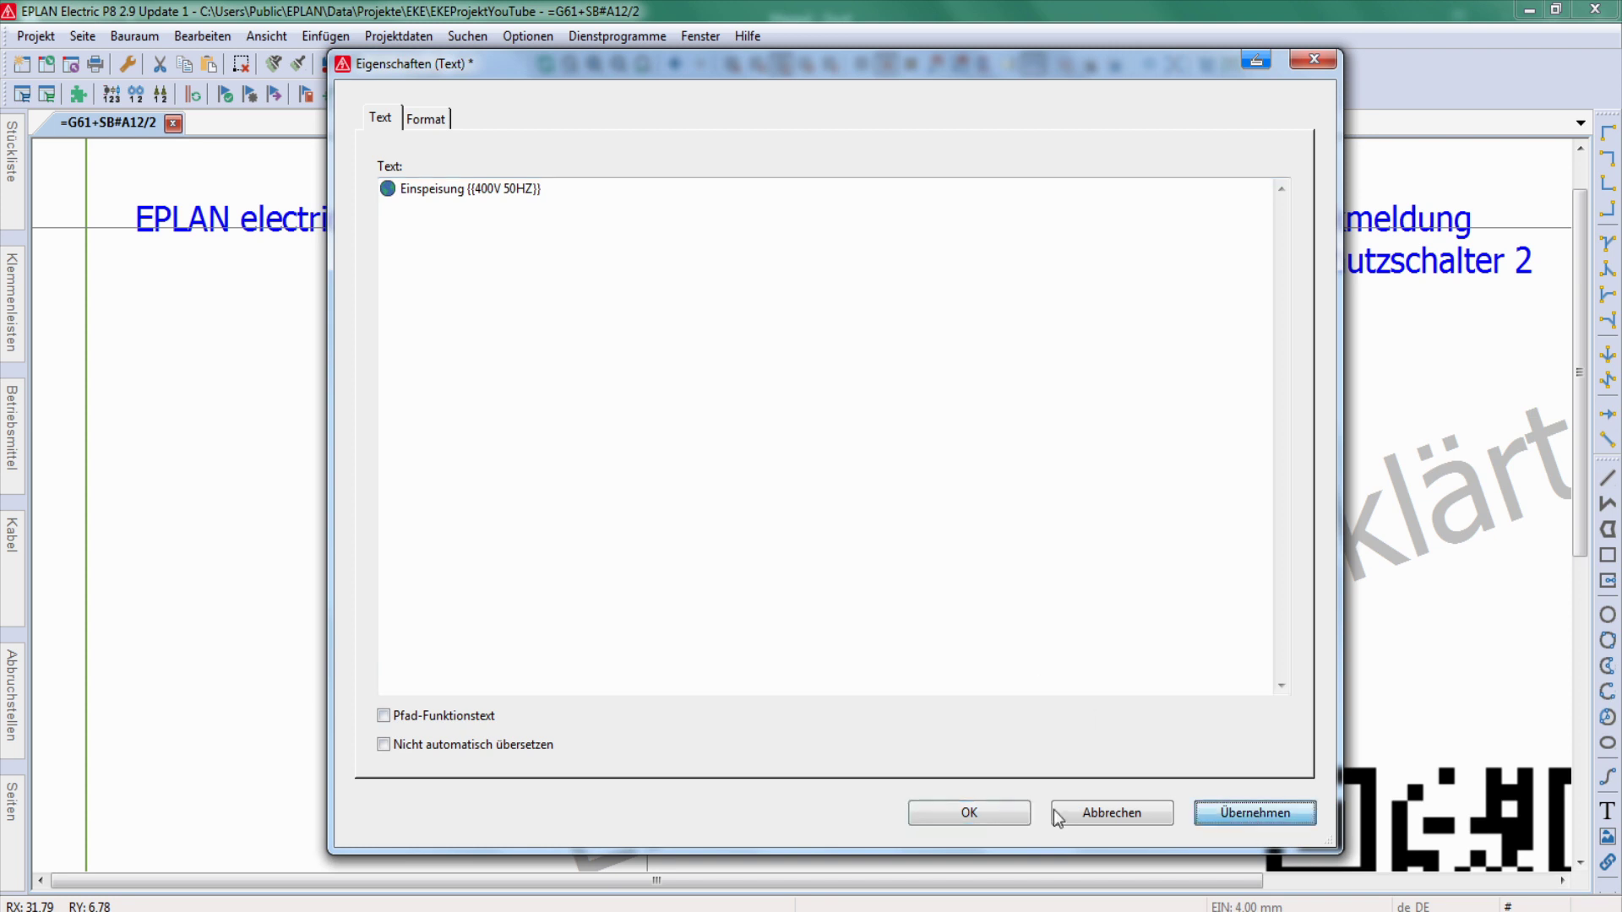
{"action": "left_click", "coordinate": [942, 808]}
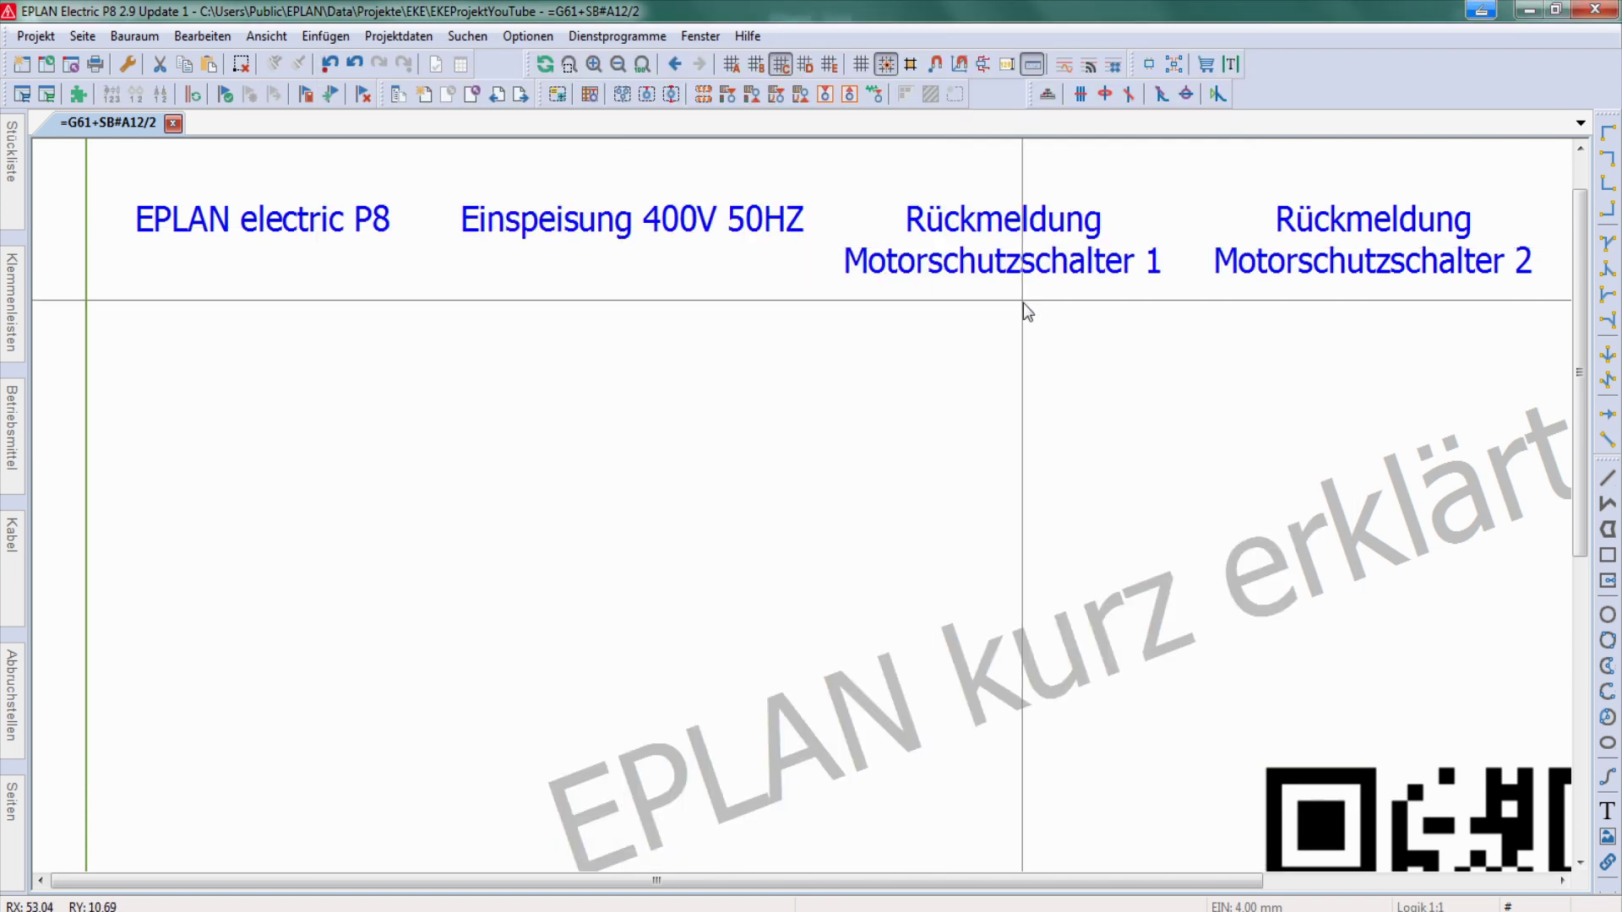
- Run the translation of the complete "Rückmeldung Motorschutzschalter 1" text and check its de_DE, en_US and zh_CN entries
{"action": "double_click", "coordinate": [1004, 256]}
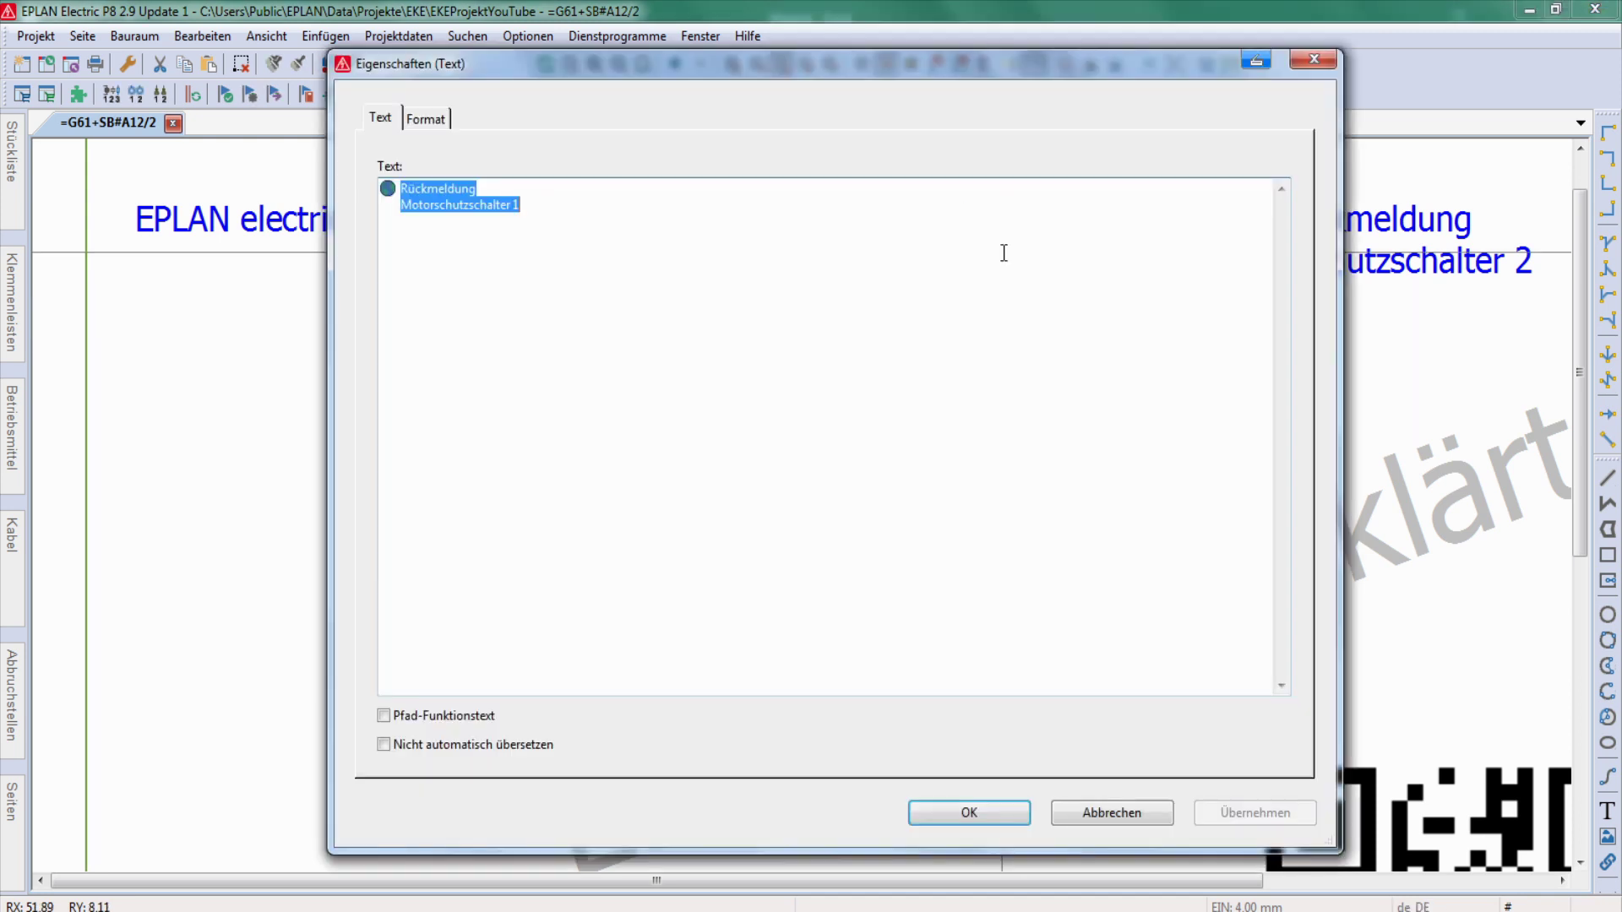
{"action": "left_click", "coordinate": [497, 229]}
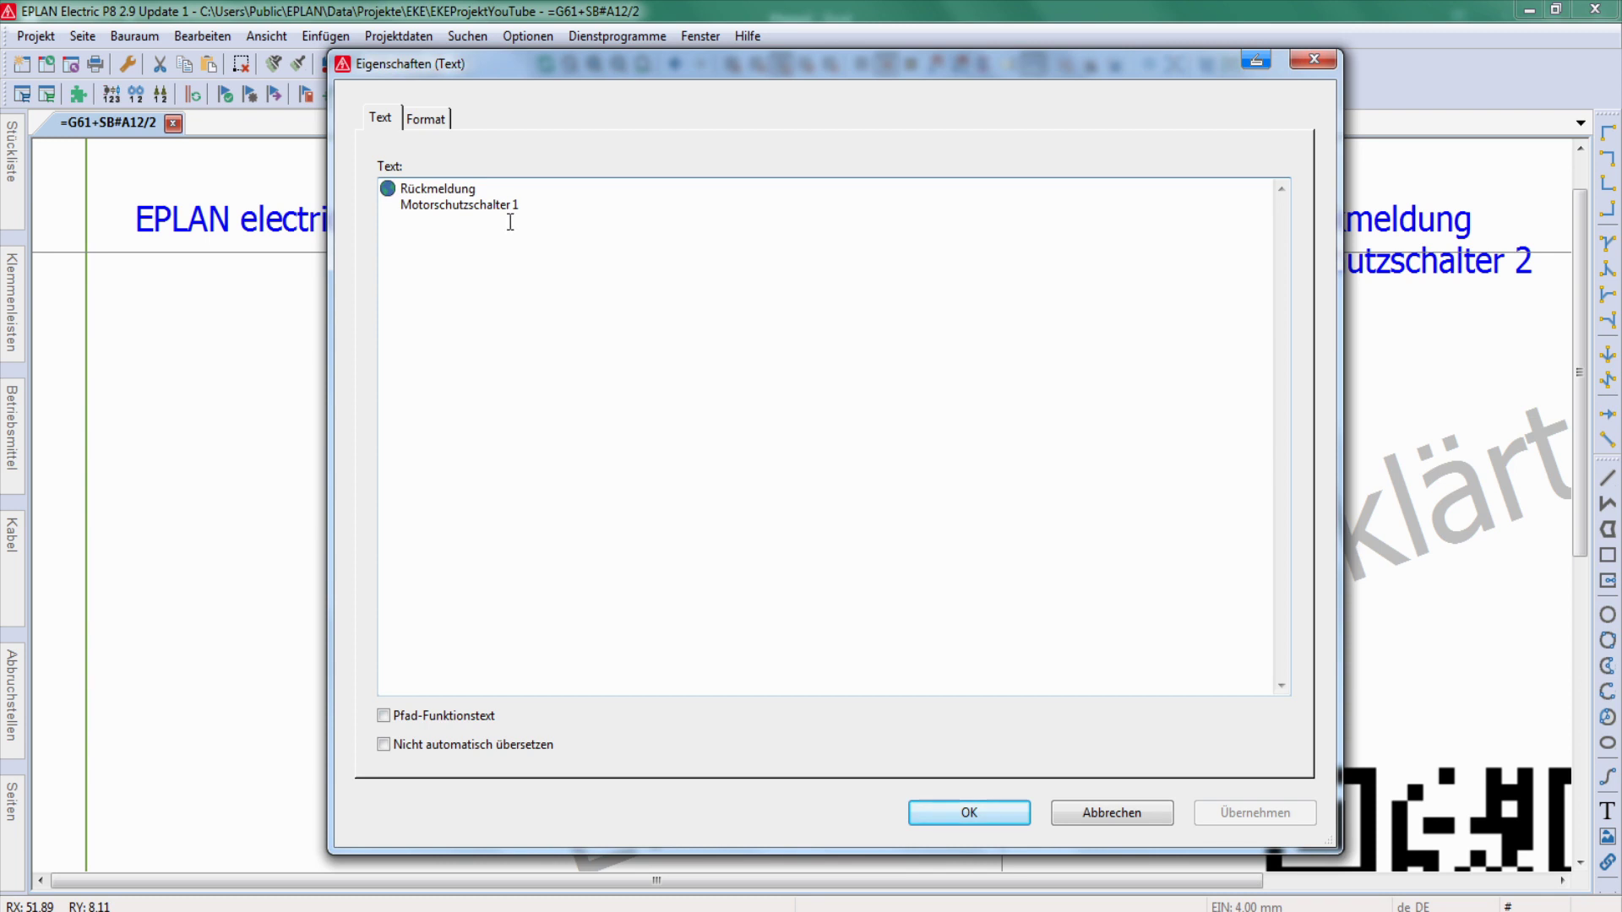
{"action": "left_click_drag", "start_coordinate": [543, 209], "coordinate": [393, 197]}
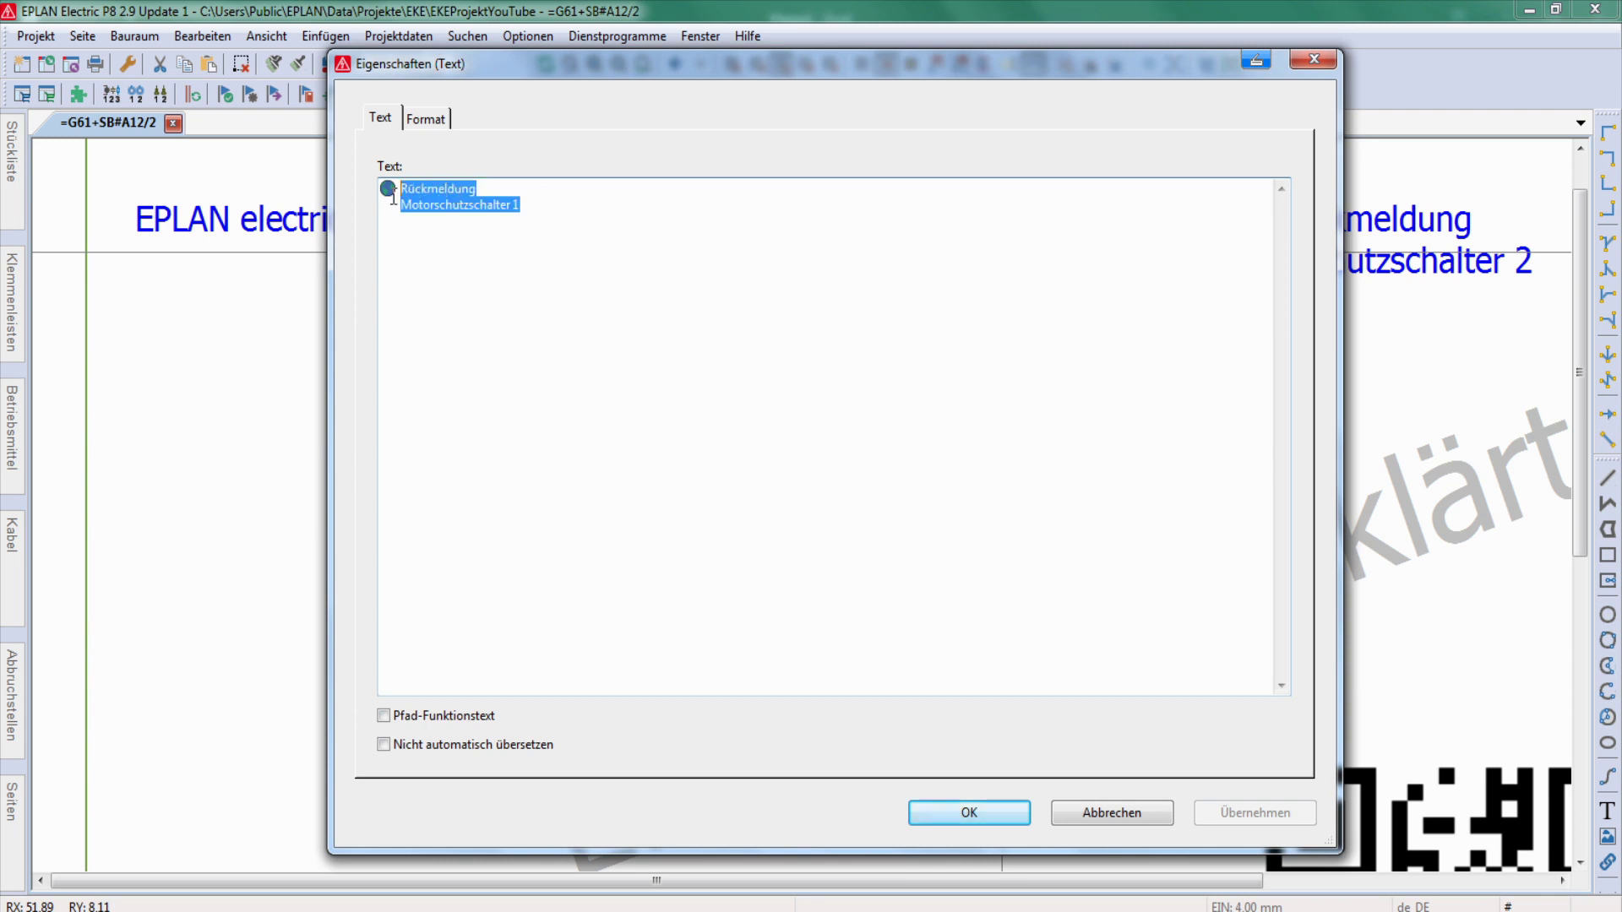
{"action": "right_click", "coordinate": [444, 199]}
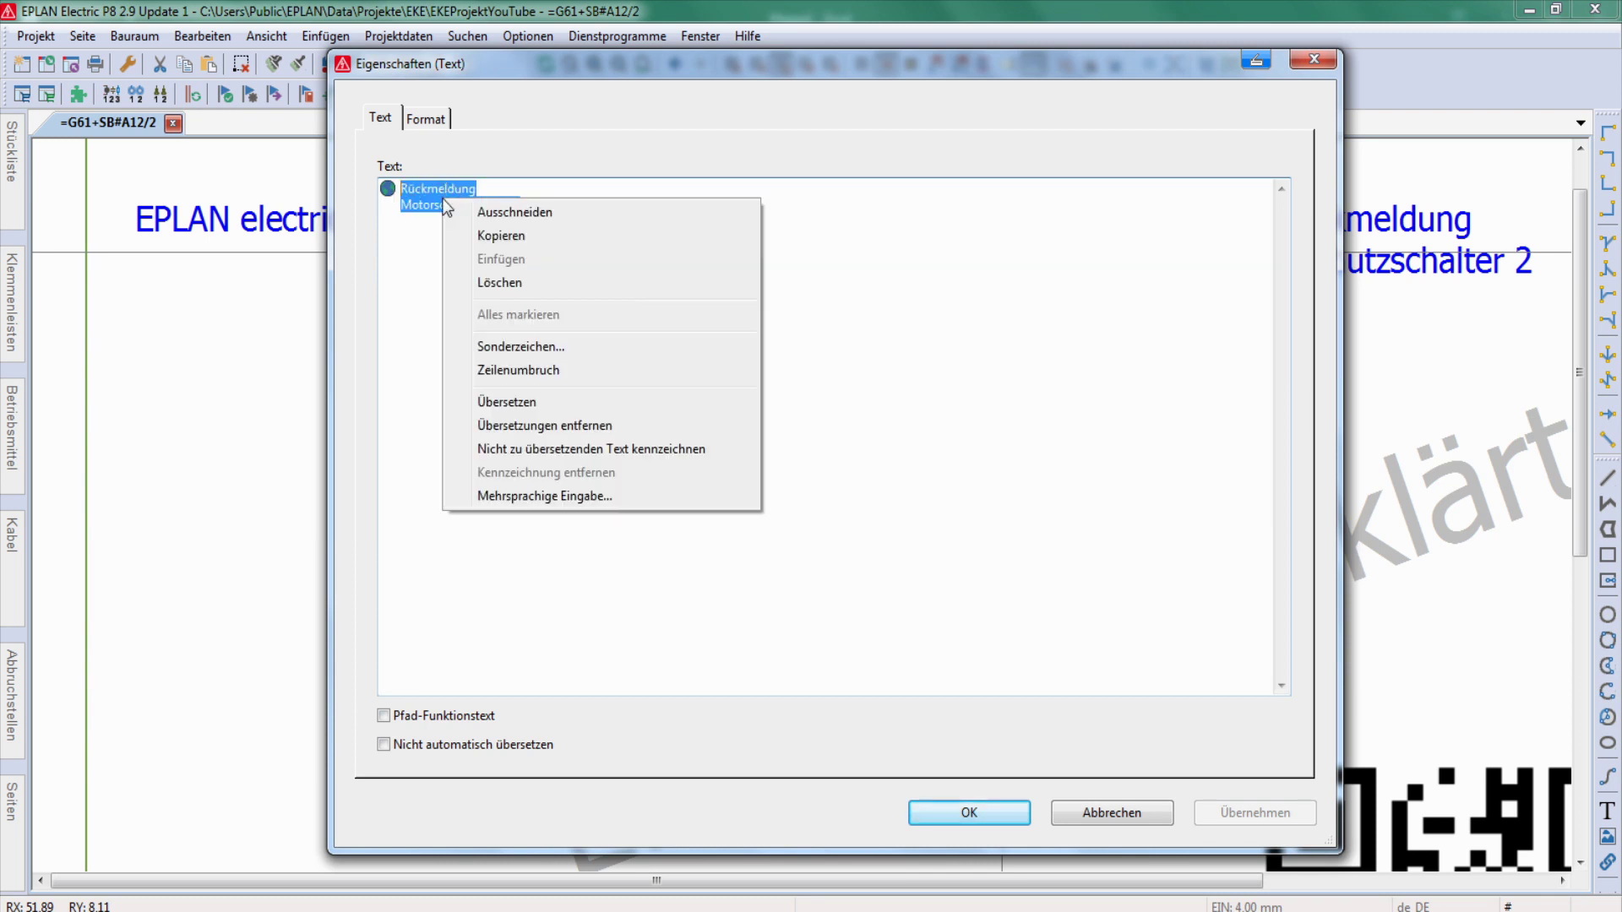
{"action": "left_click", "coordinate": [530, 402]}
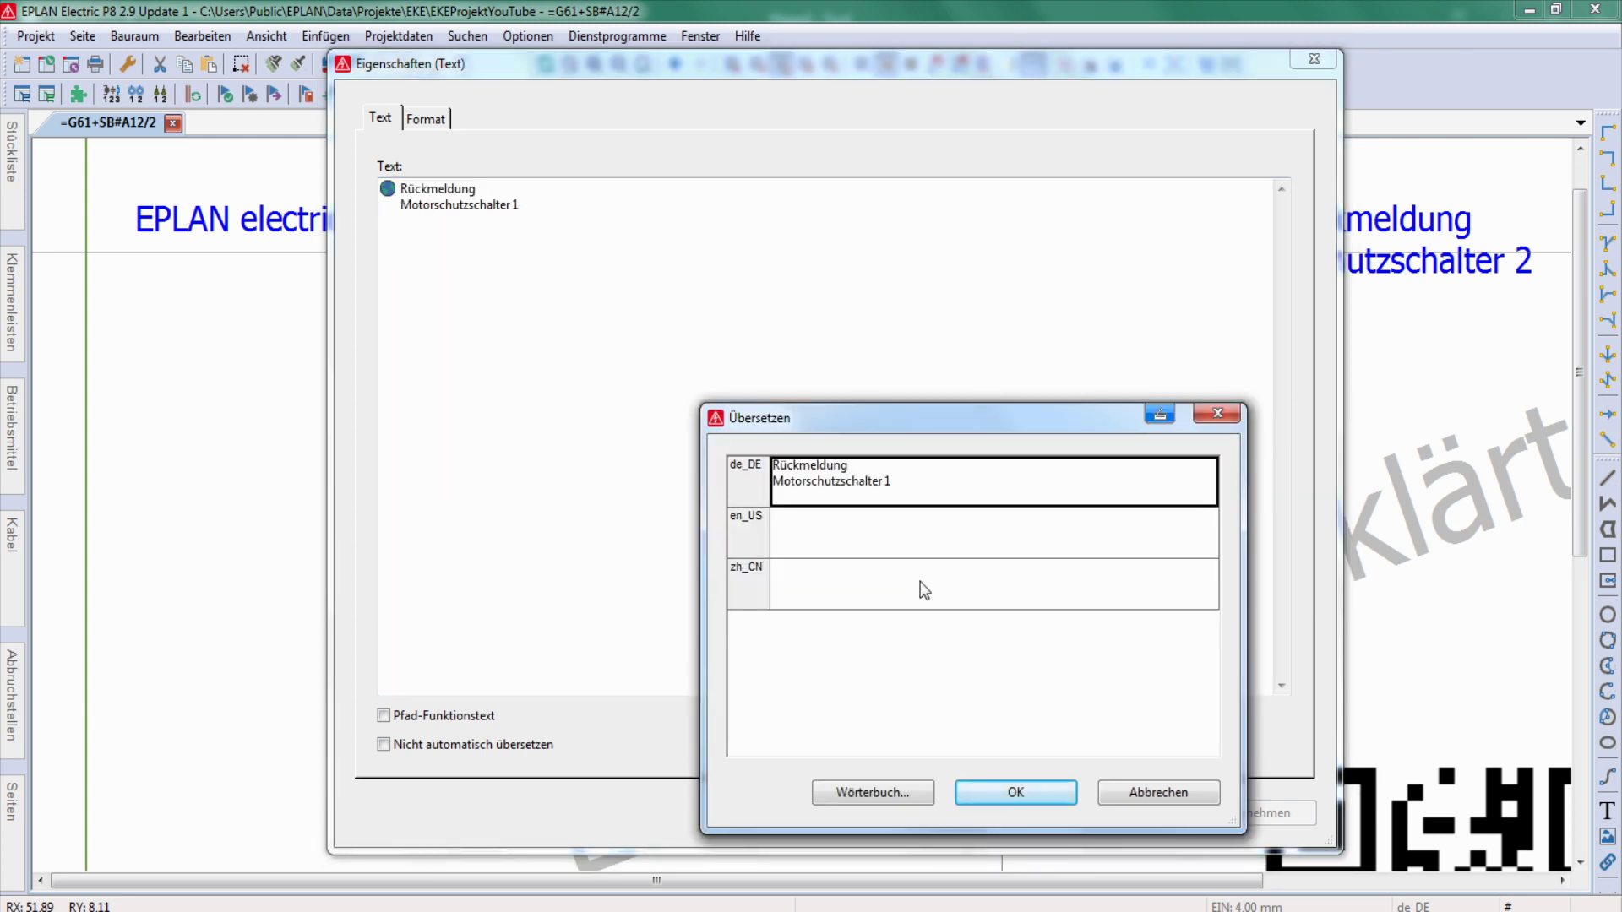
{"action": "left_click", "coordinate": [805, 554]}
{"action": "left_click", "coordinate": [828, 534]}
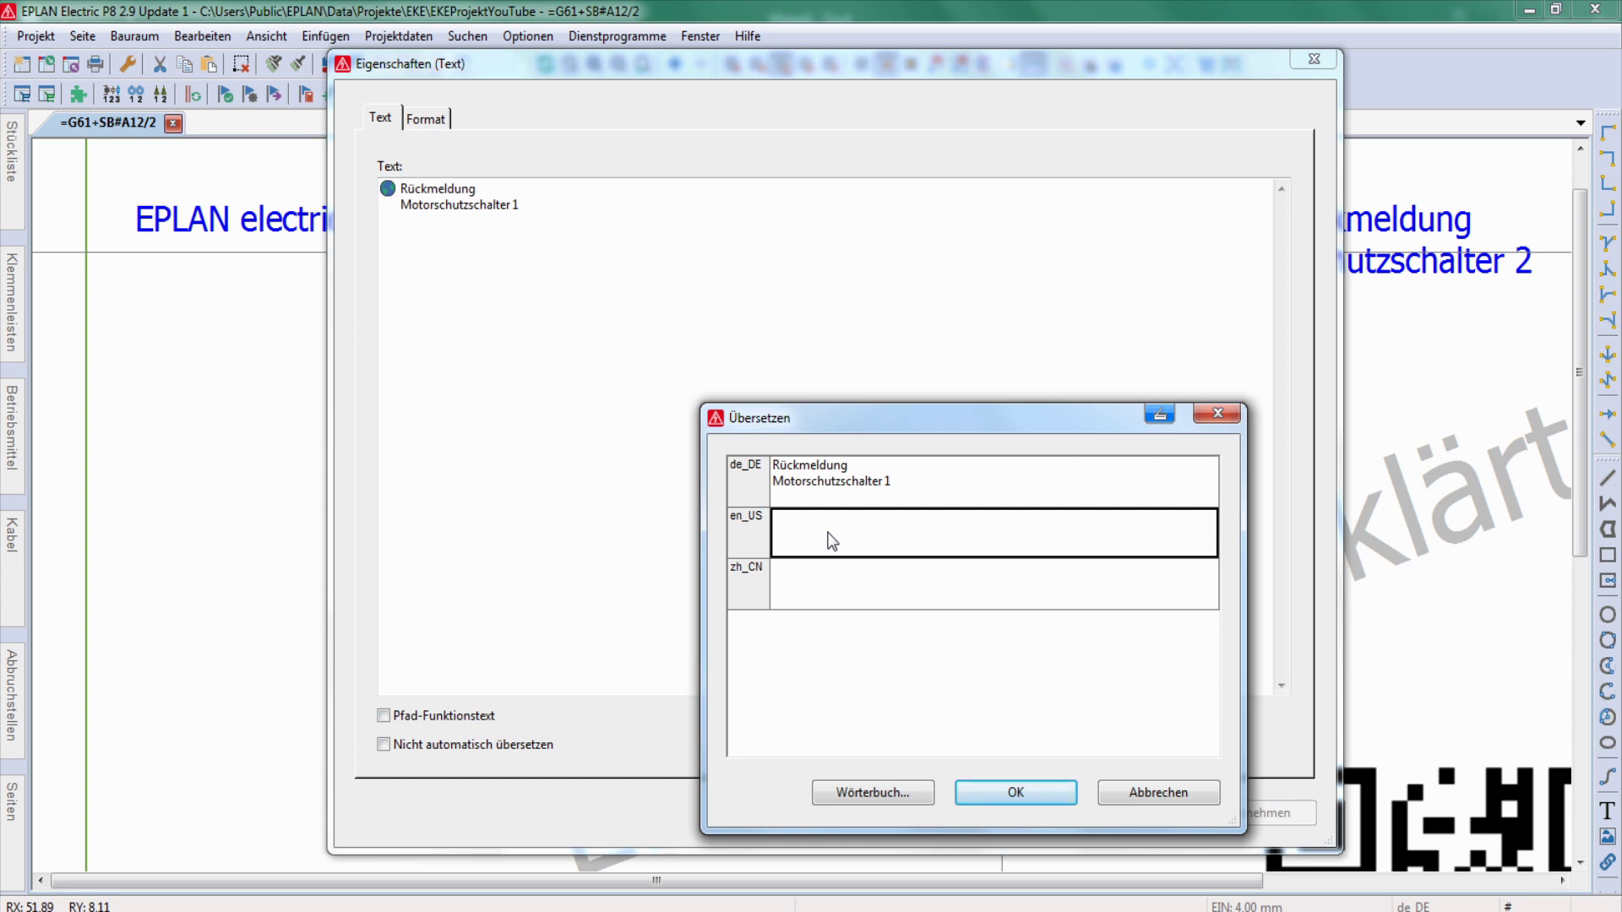
{"action": "left_click", "coordinate": [821, 482]}
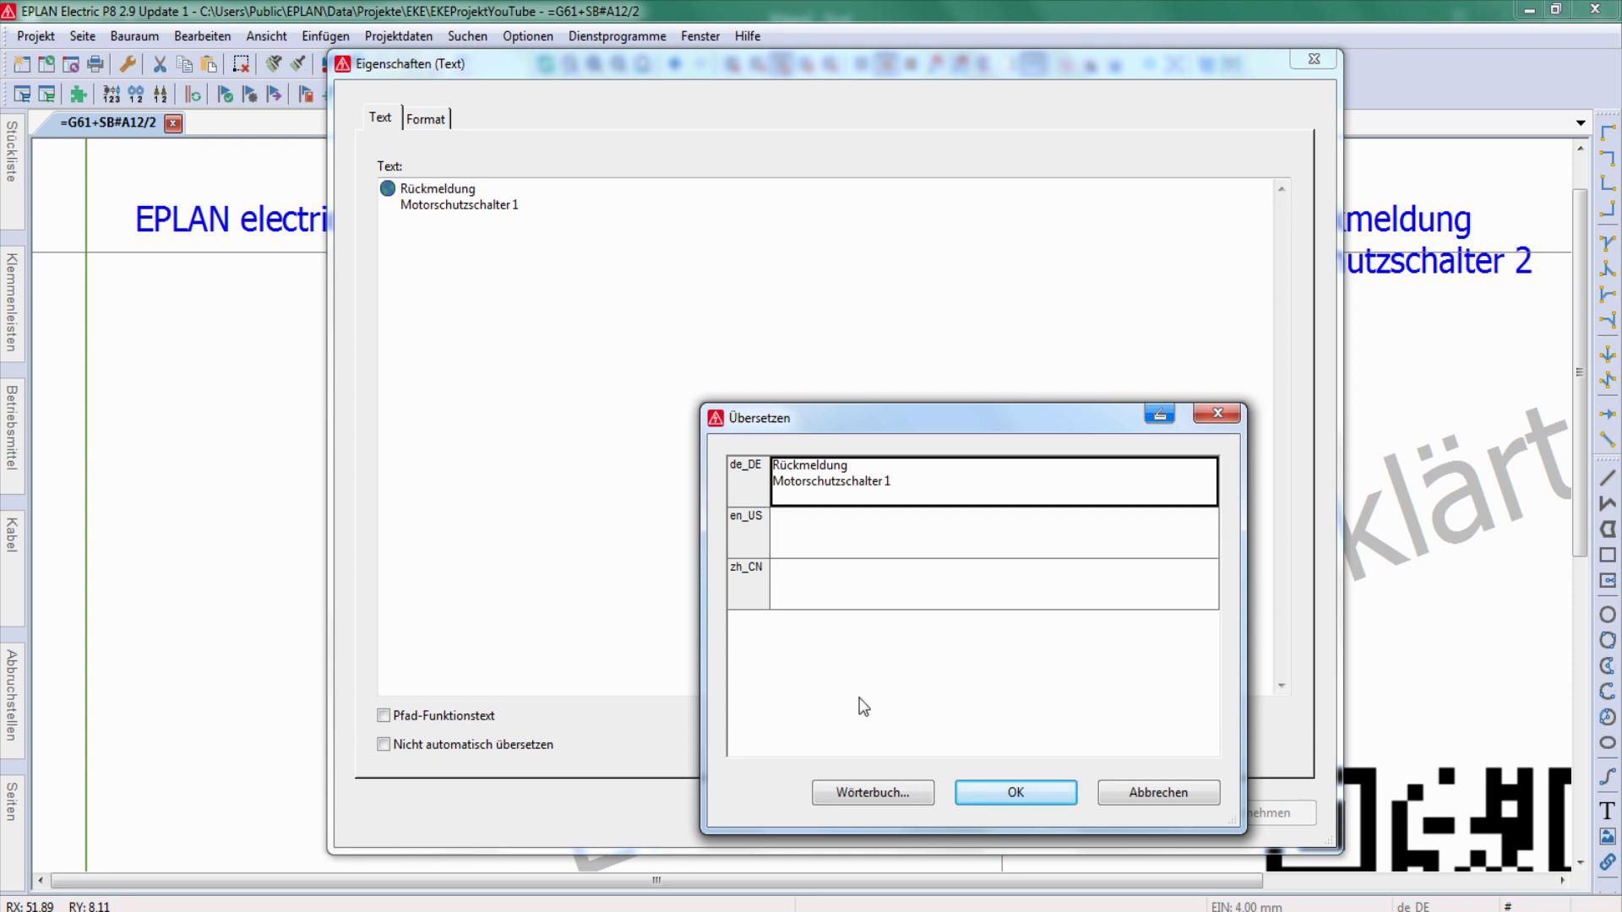
- Check the dictionary entry for "Rückmeldung Motorschutzschalter 1", then discard the changes and cancel the translation and text properties
{"action": "left_click", "coordinate": [875, 792]}
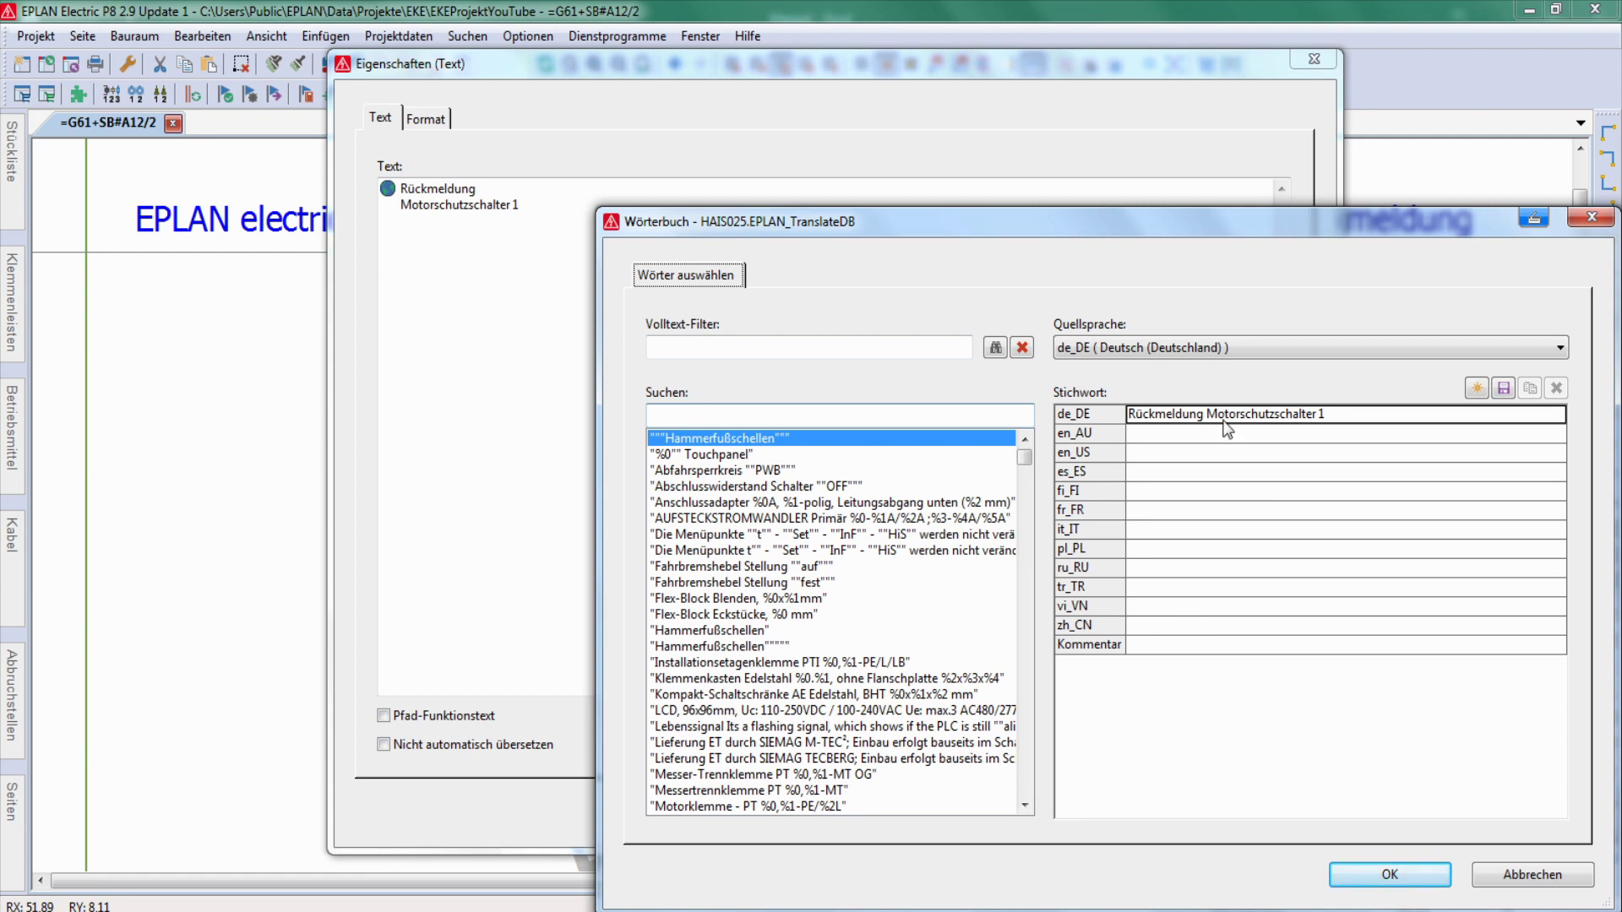
{"action": "left_click", "coordinate": [1530, 875]}
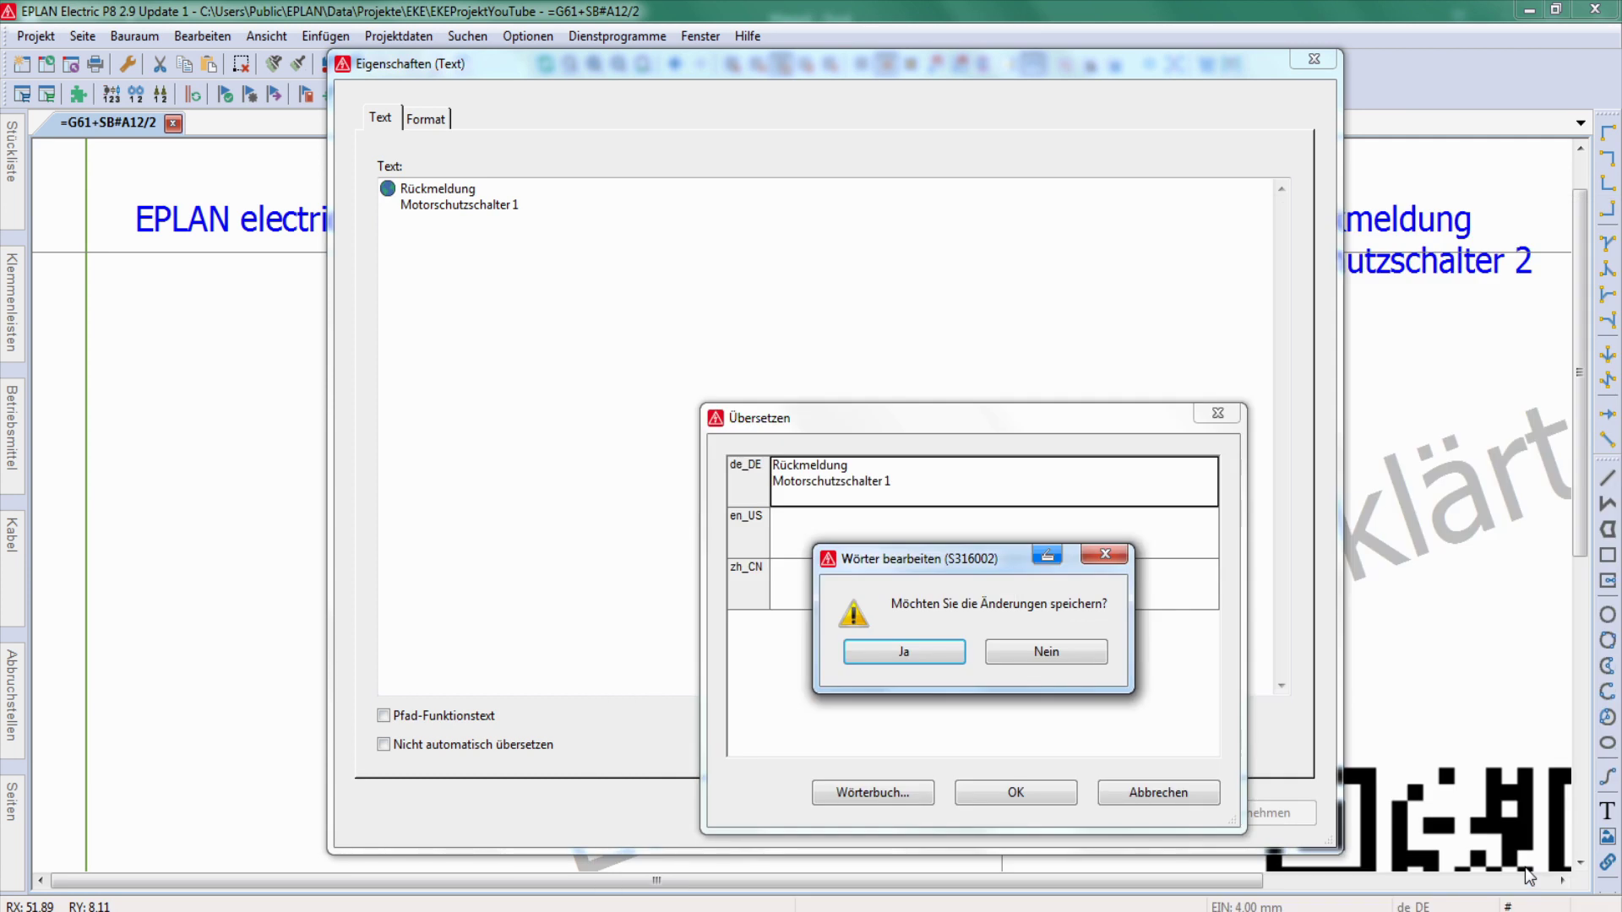
{"action": "left_click", "coordinate": [1047, 653]}
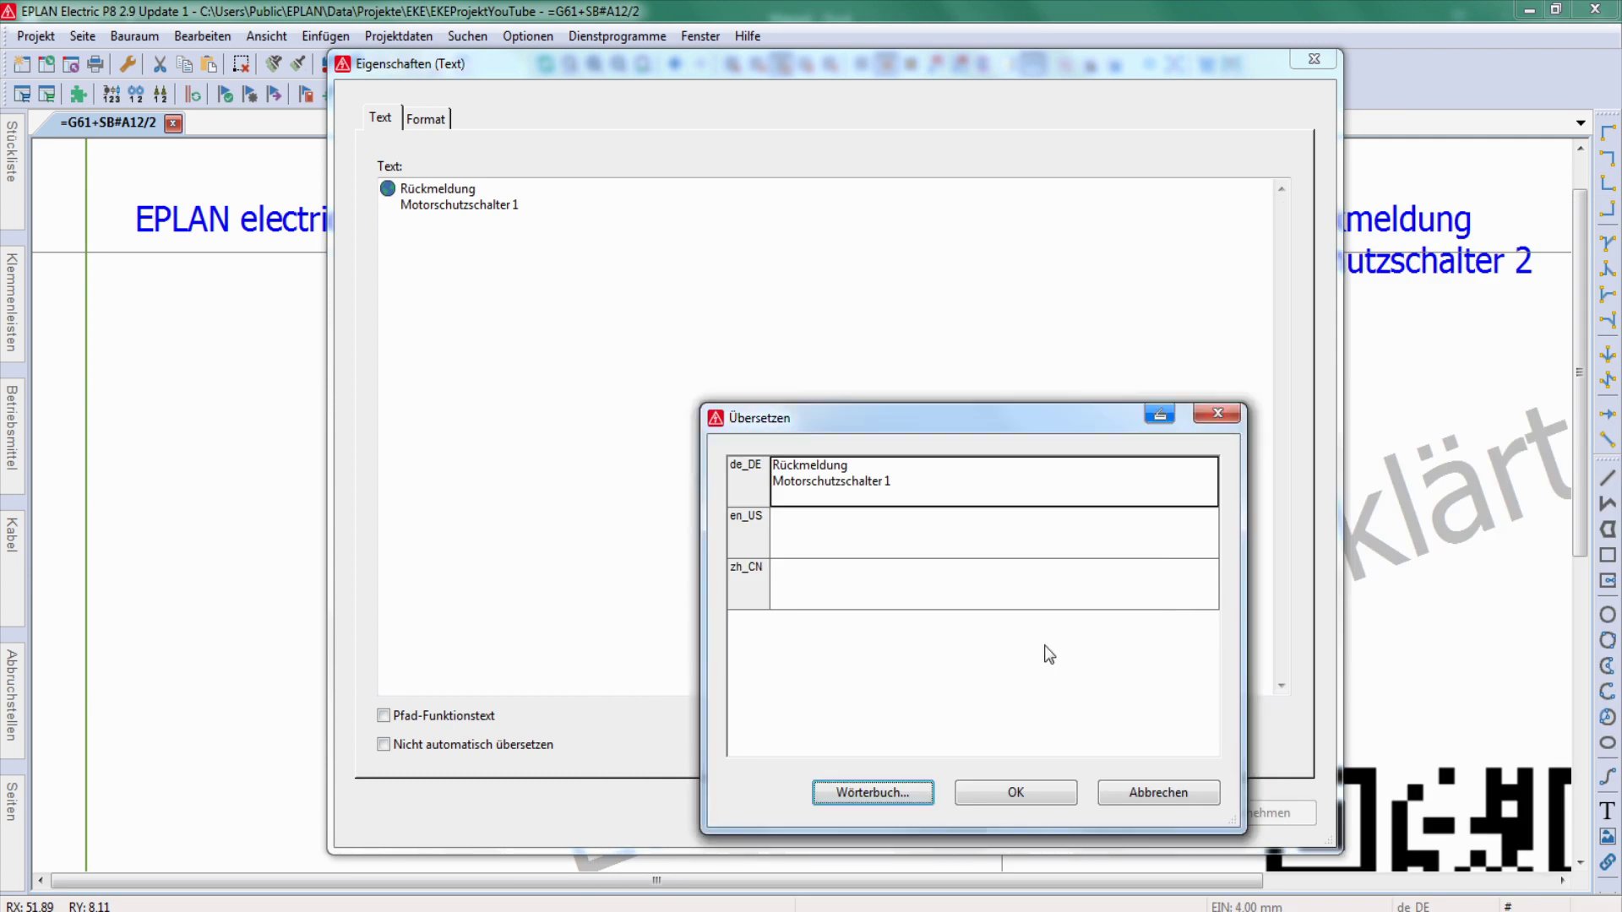
{"action": "left_click", "coordinate": [1177, 798]}
{"action": "left_click", "coordinate": [1141, 812]}
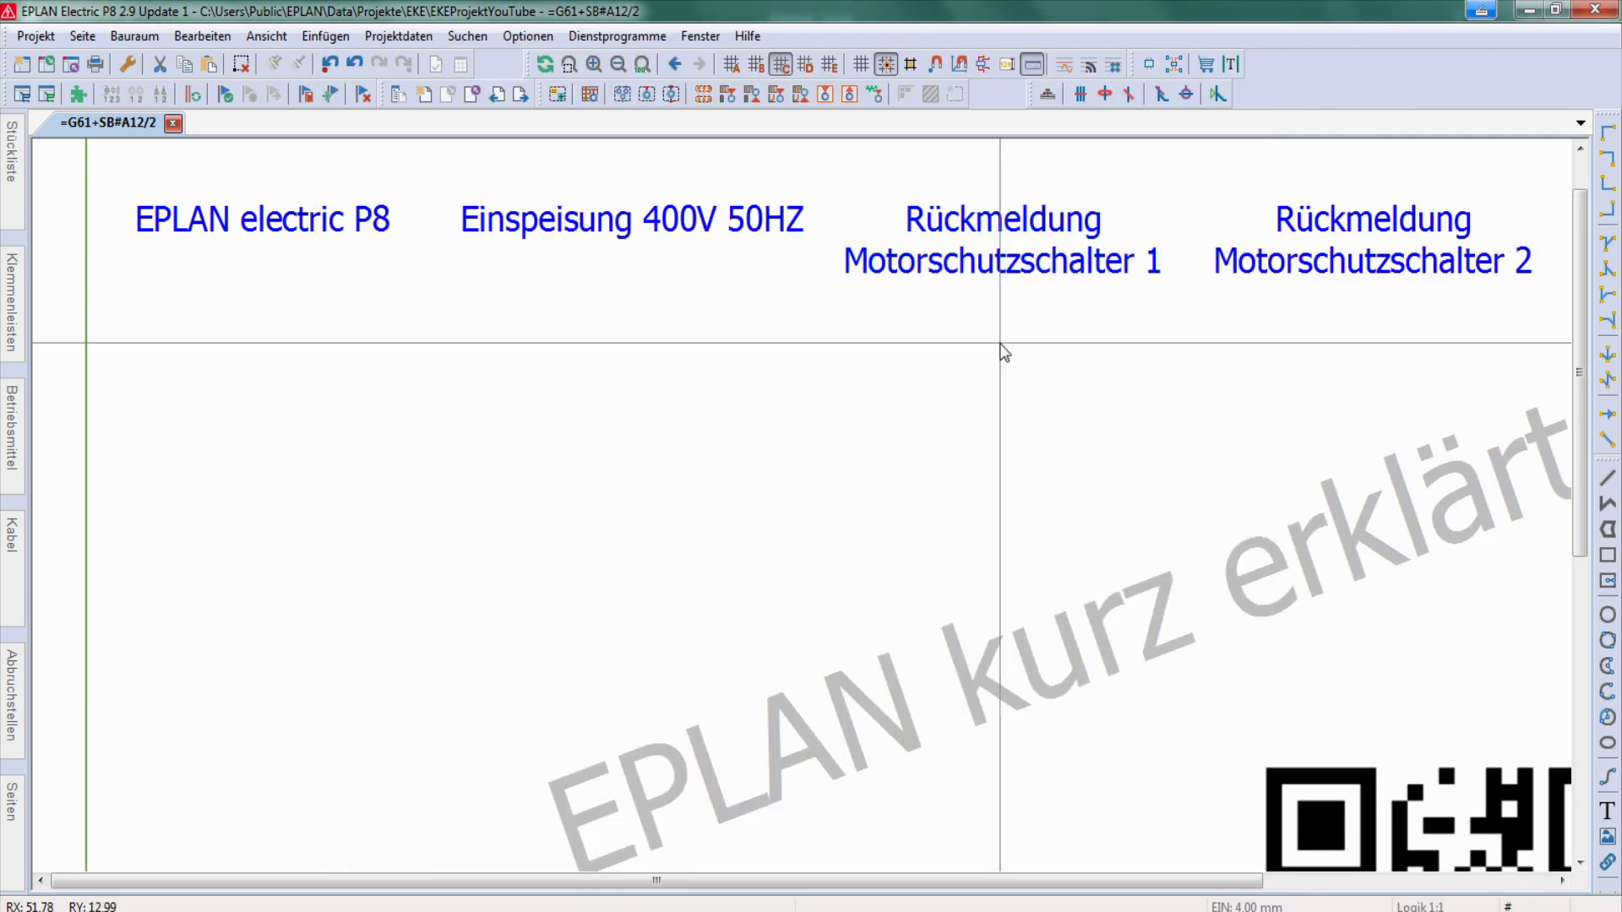
- Translate all five texts along the upper edge of the page together
{"action": "scroll", "coordinate": [1002, 352], "scroll_direction": "down", "scroll_amount": 1}
{"action": "scroll", "coordinate": [1003, 352], "scroll_direction": "down", "scroll_amount": 1}
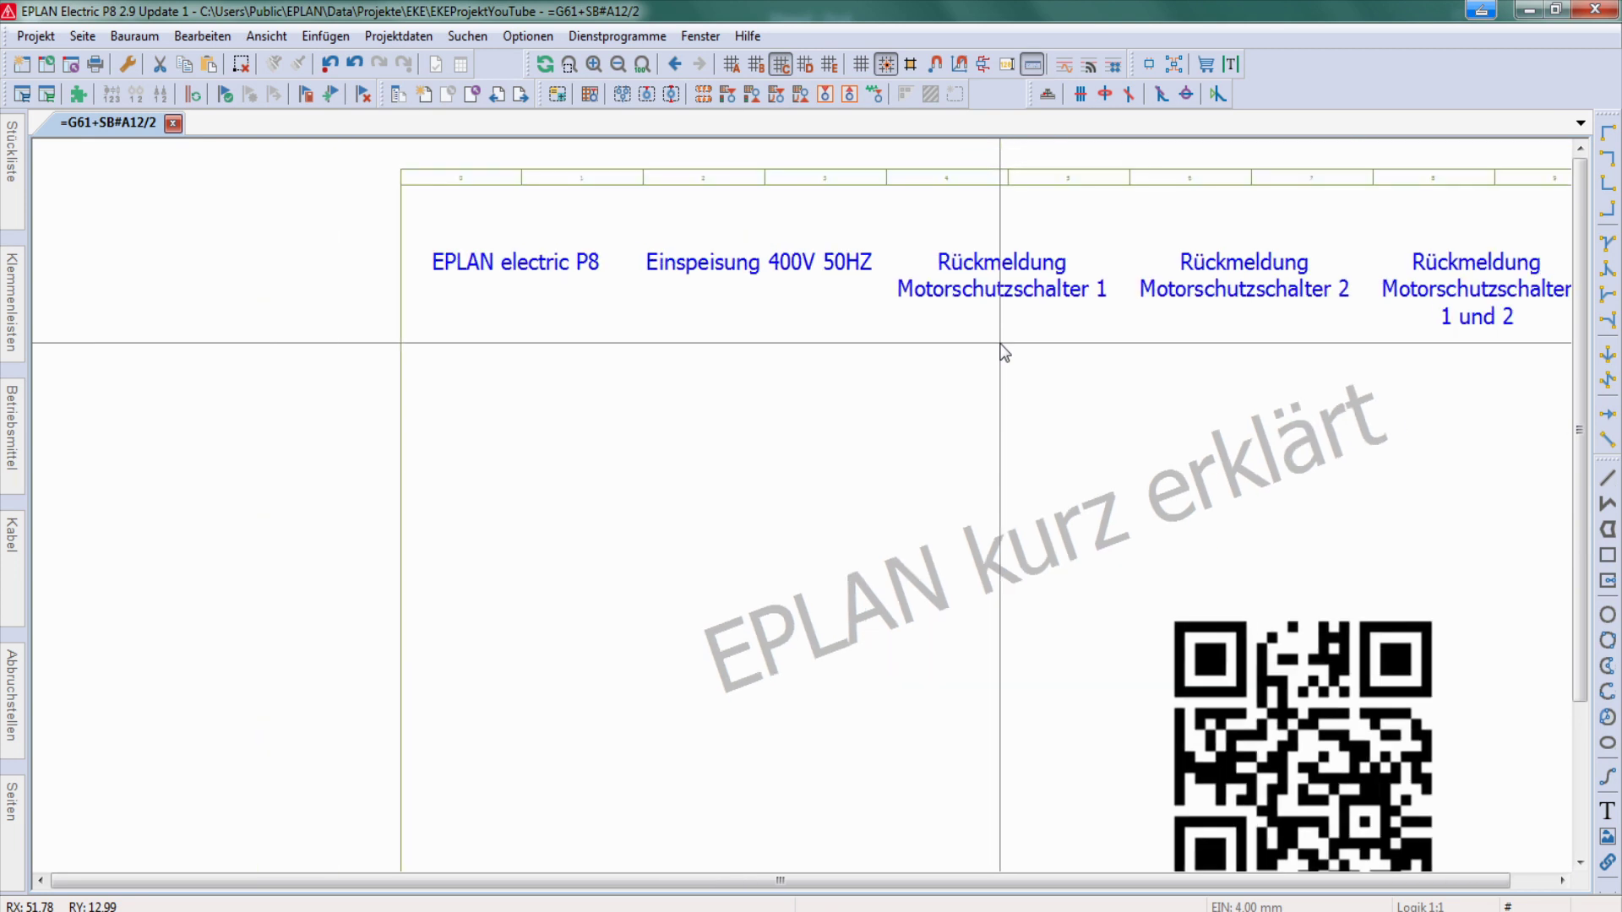
{"action": "scroll", "coordinate": [1042, 361], "scroll_direction": "down", "scroll_amount": 1}
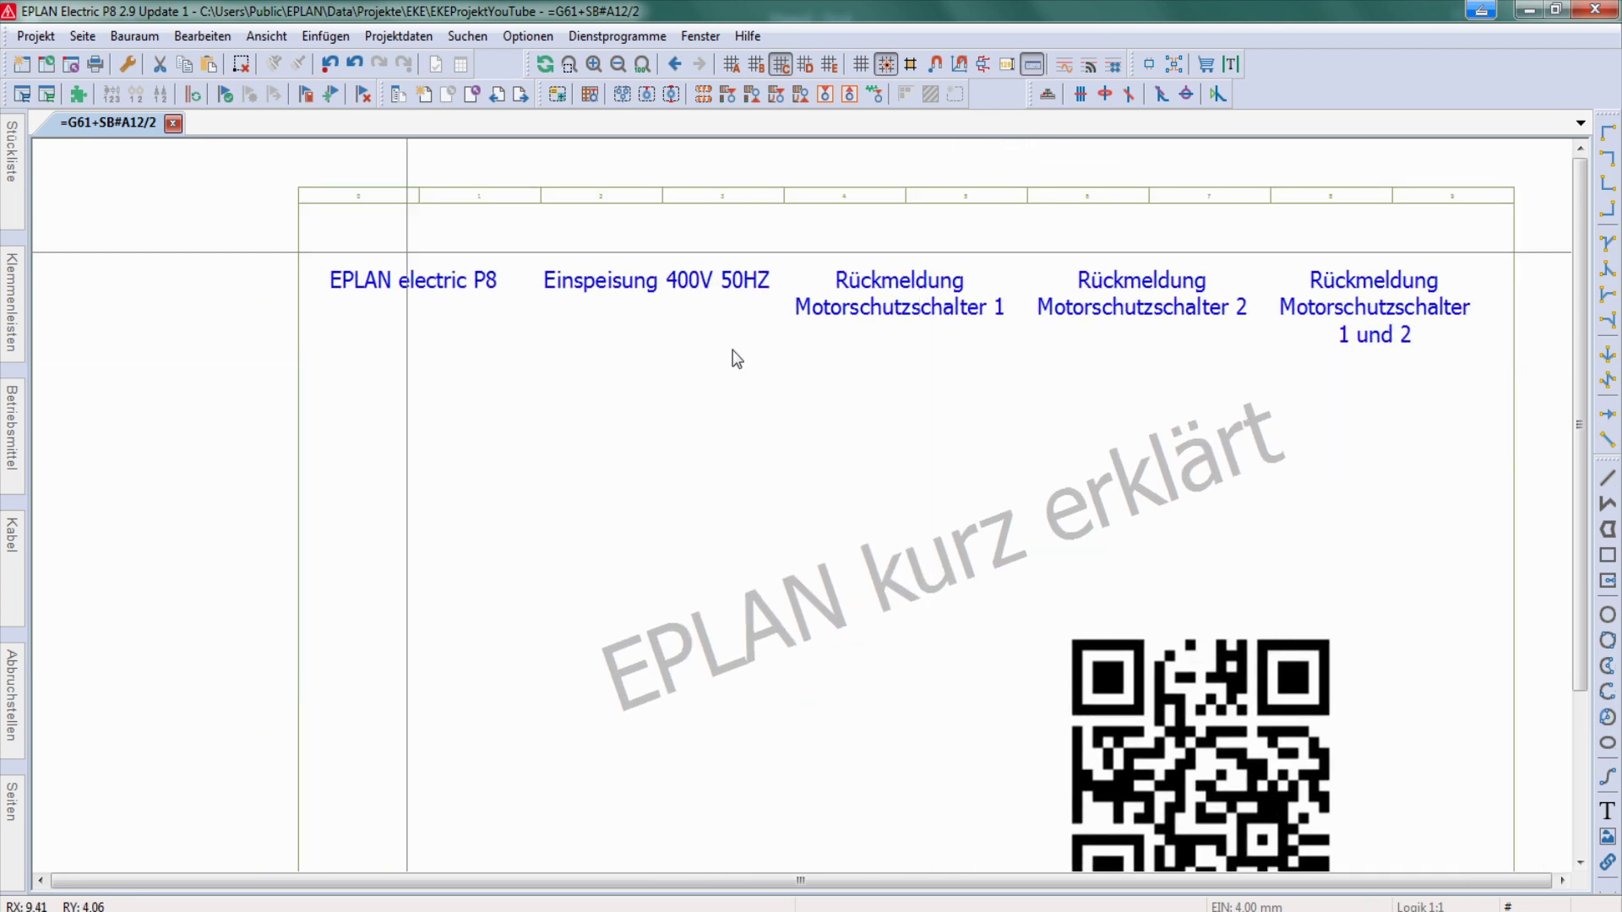
{"action": "left_click_drag", "start_coordinate": [246, 177], "coordinate": [1430, 443]}
{"action": "right_click", "coordinate": [1404, 408]}
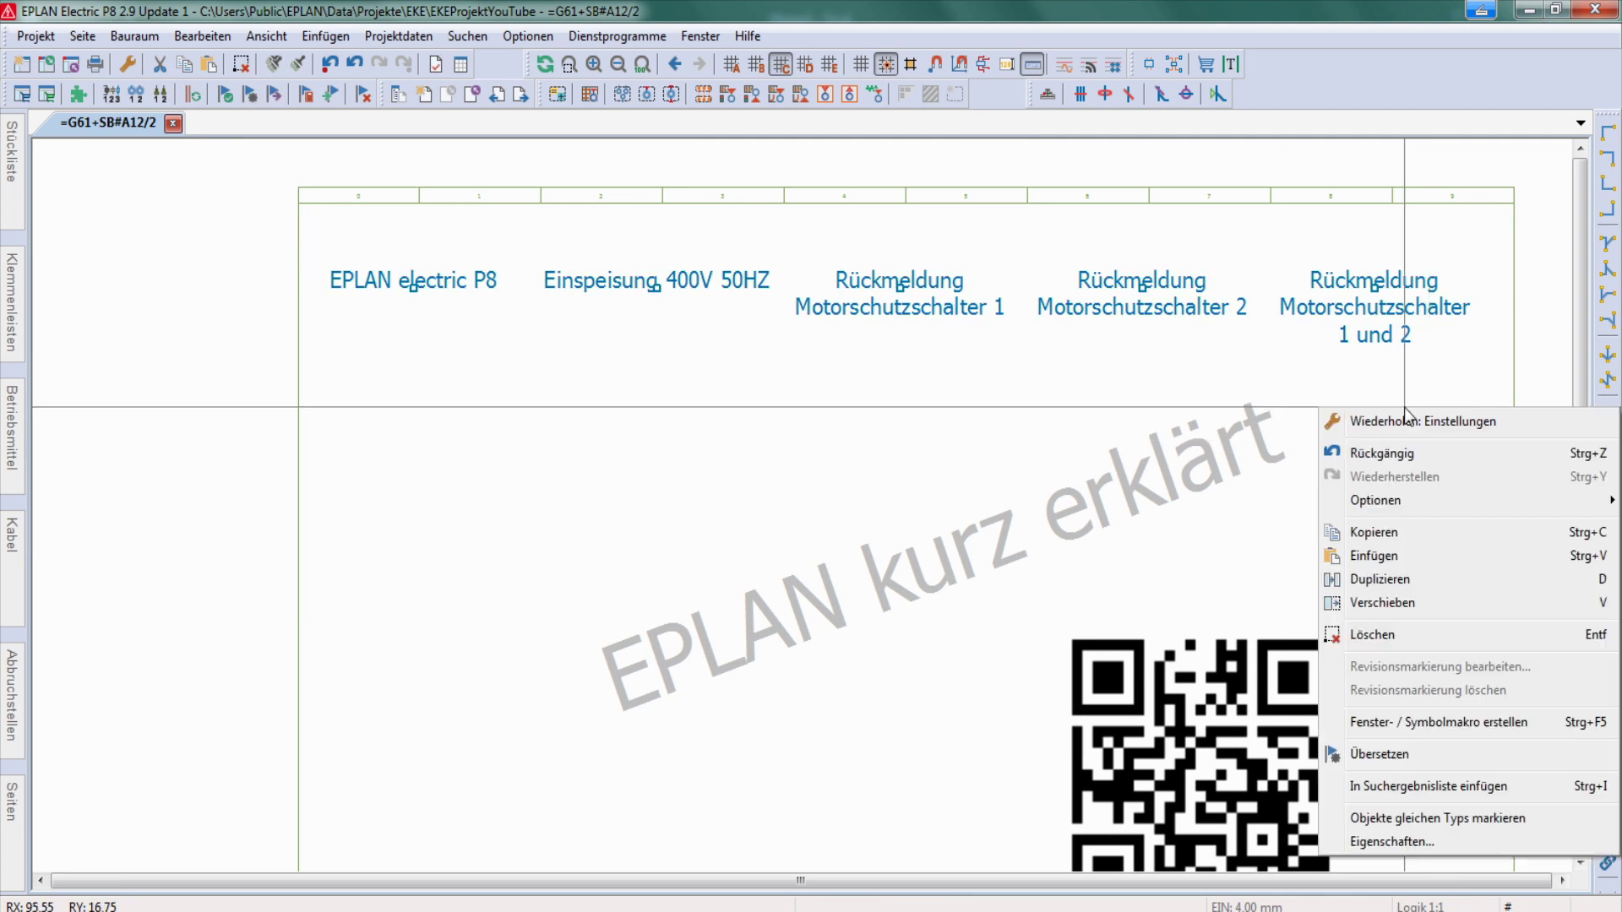
{"action": "left_click", "coordinate": [1379, 752]}
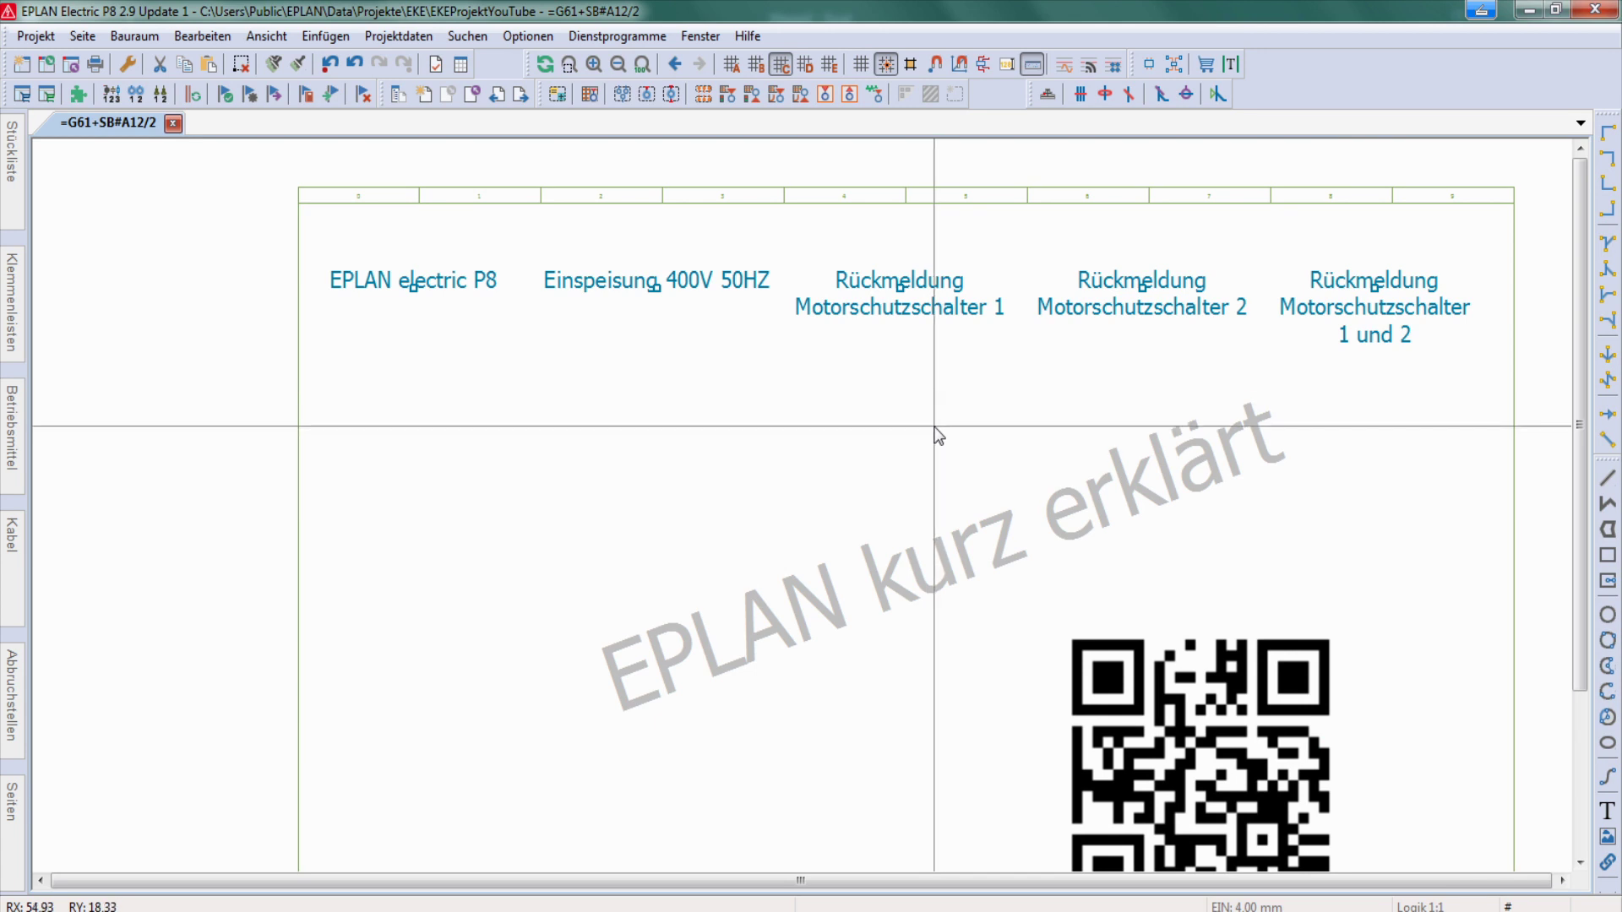
{"action": "left_click", "coordinate": [904, 409]}
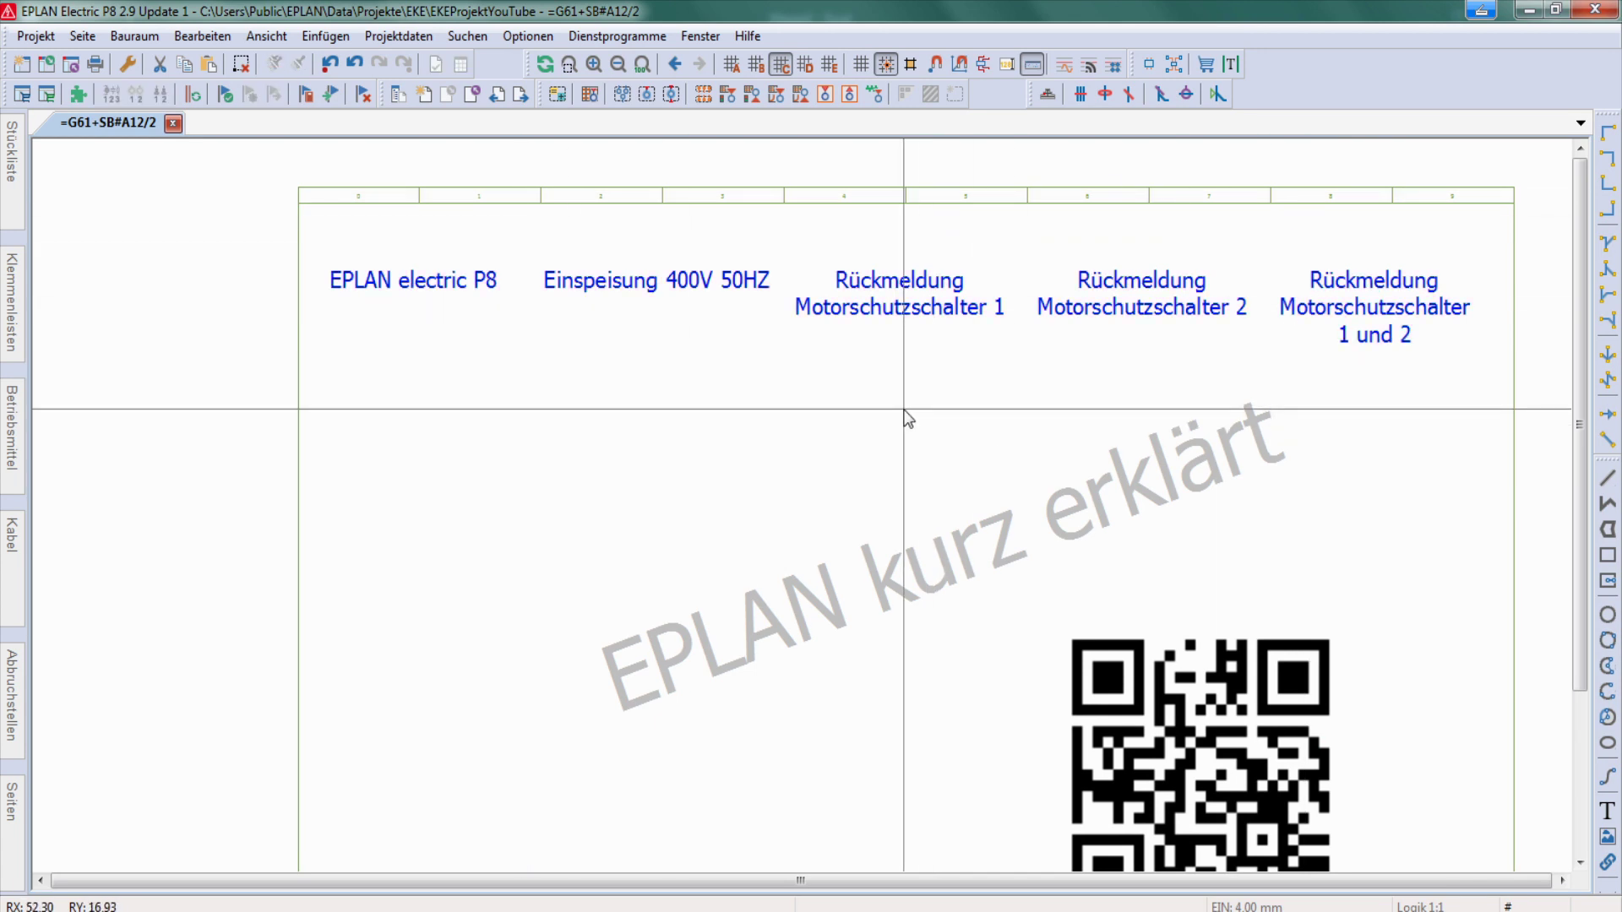
- Replace German with en_US (Englisch (USA)) as the project's display language and accept the settings
{"action": "left_click", "coordinate": [130, 65]}
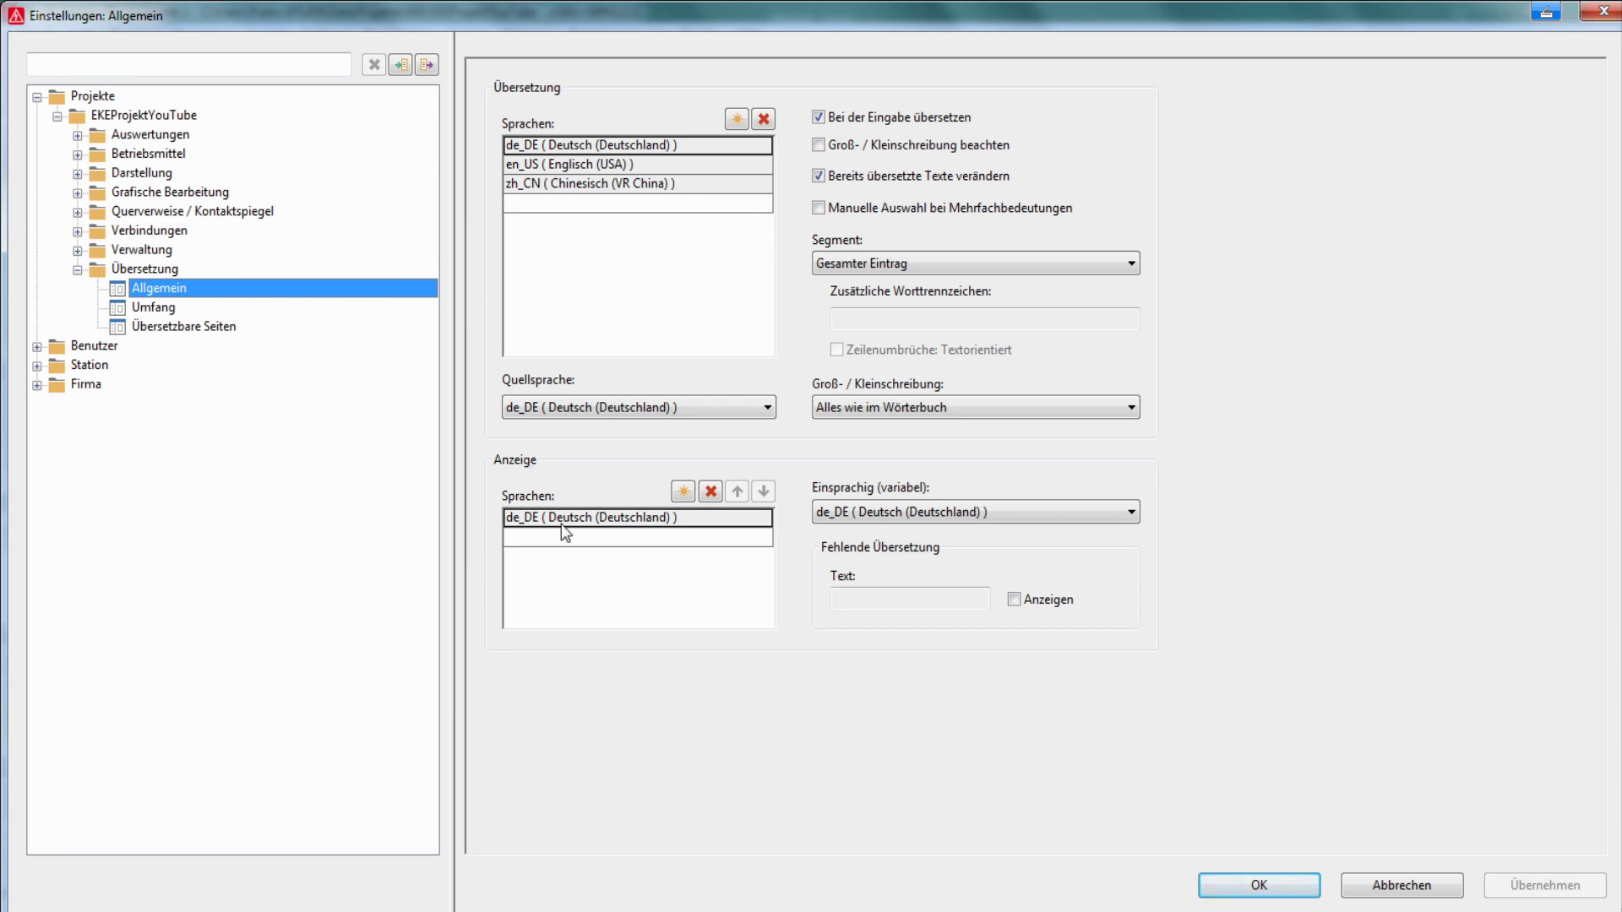
{"action": "left_click", "coordinate": [765, 538]}
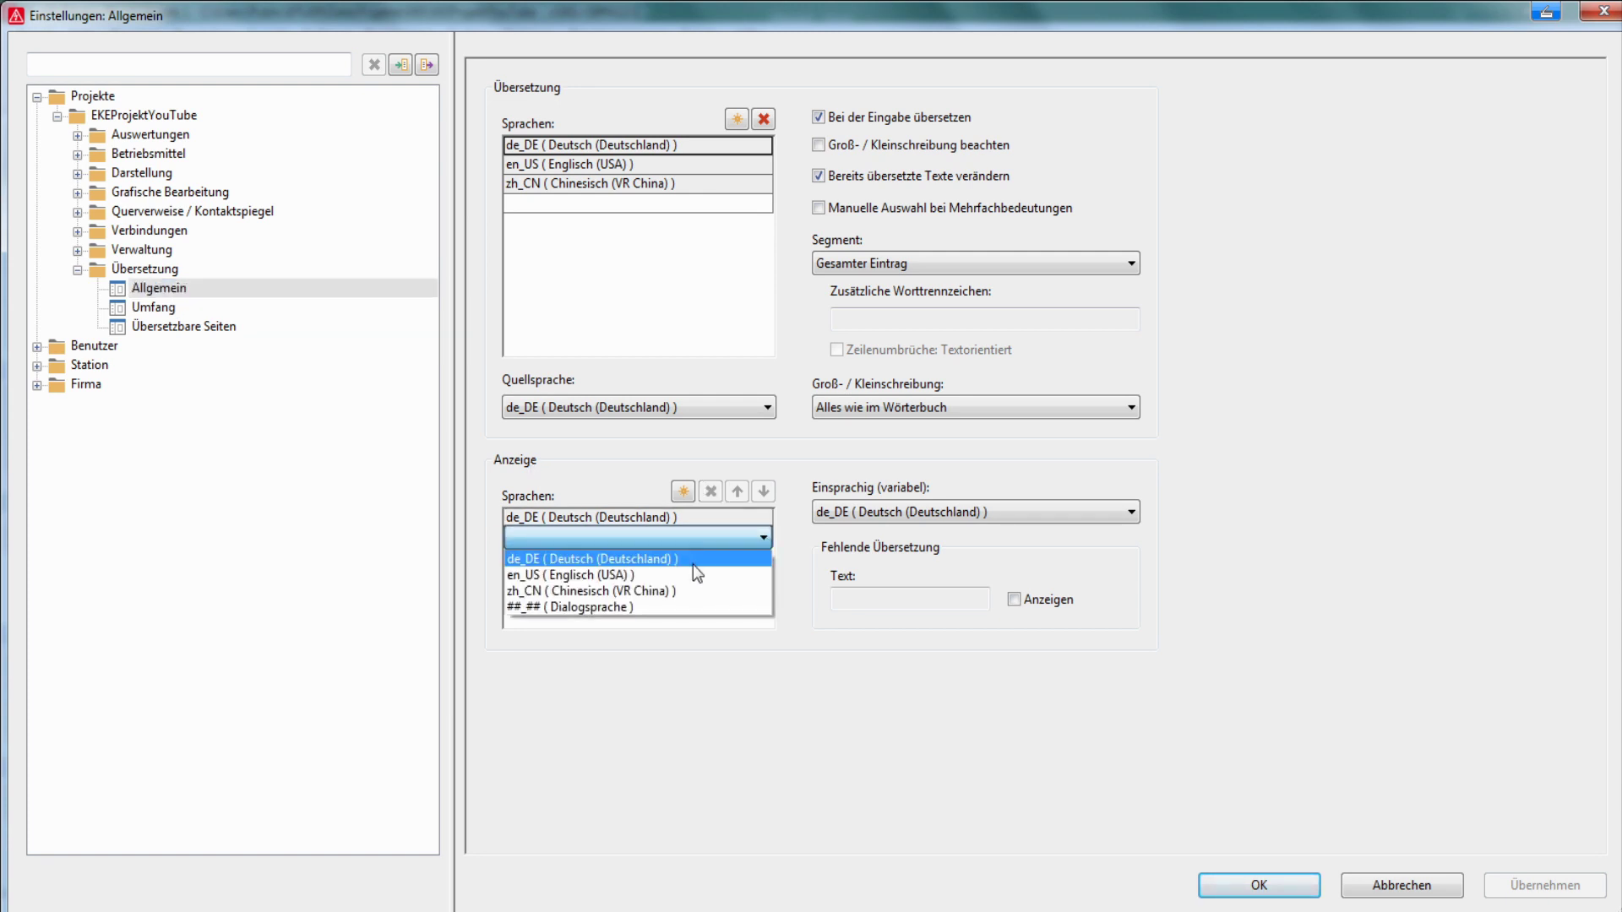
{"action": "left_click", "coordinate": [682, 575]}
{"action": "left_click", "coordinate": [702, 517]}
{"action": "left_click", "coordinate": [712, 491]}
{"action": "left_click", "coordinate": [1230, 885]}
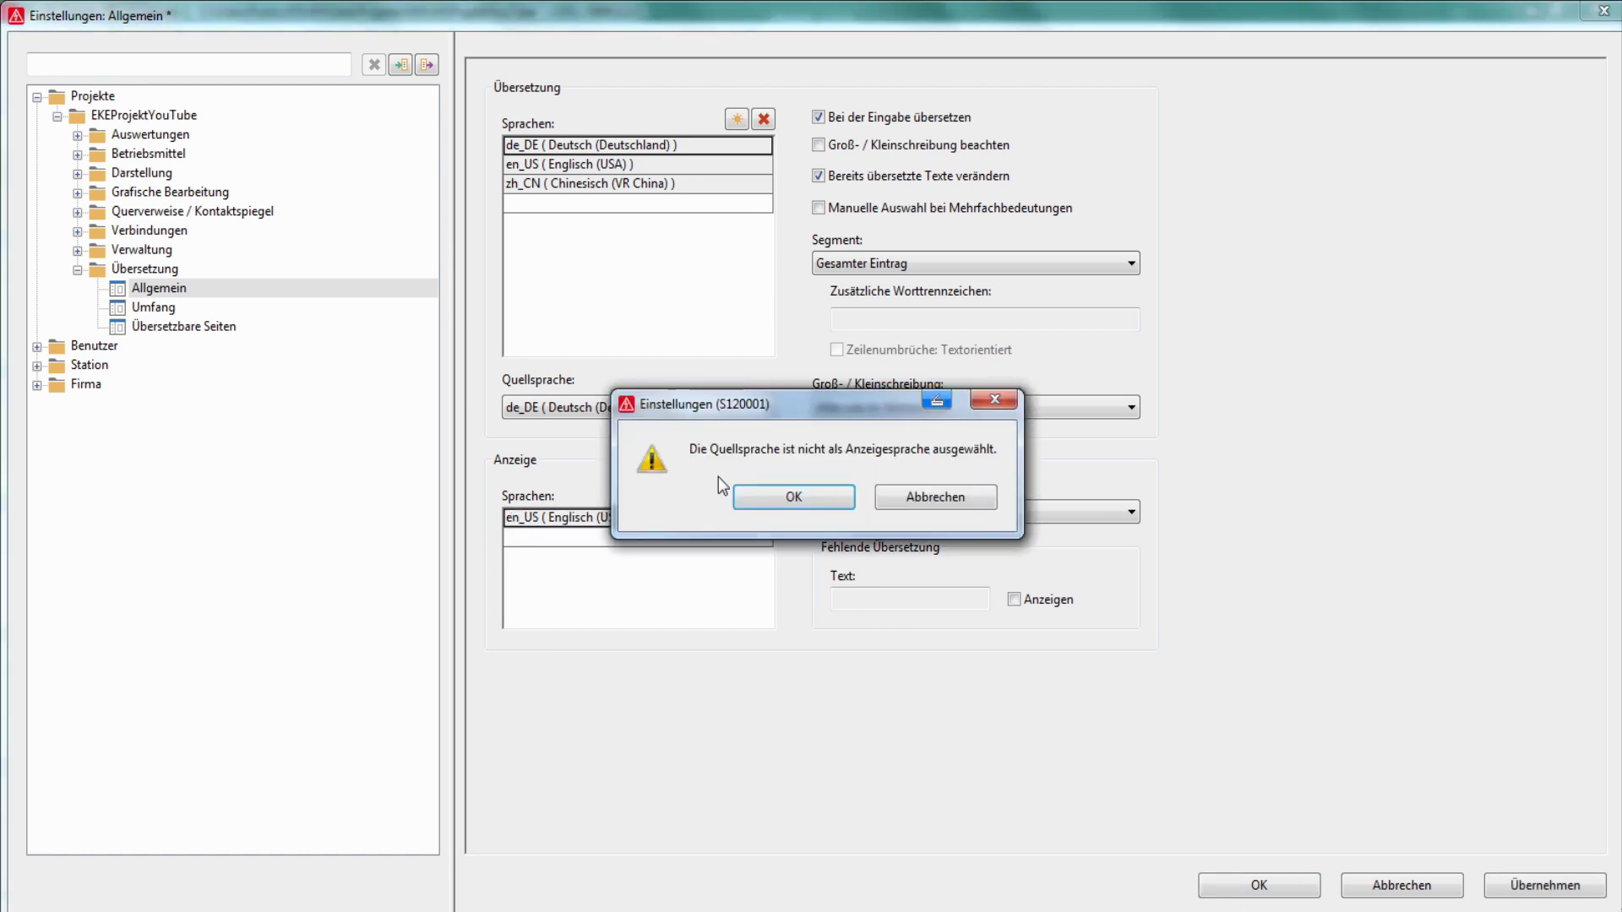
{"action": "left_click", "coordinate": [771, 496]}
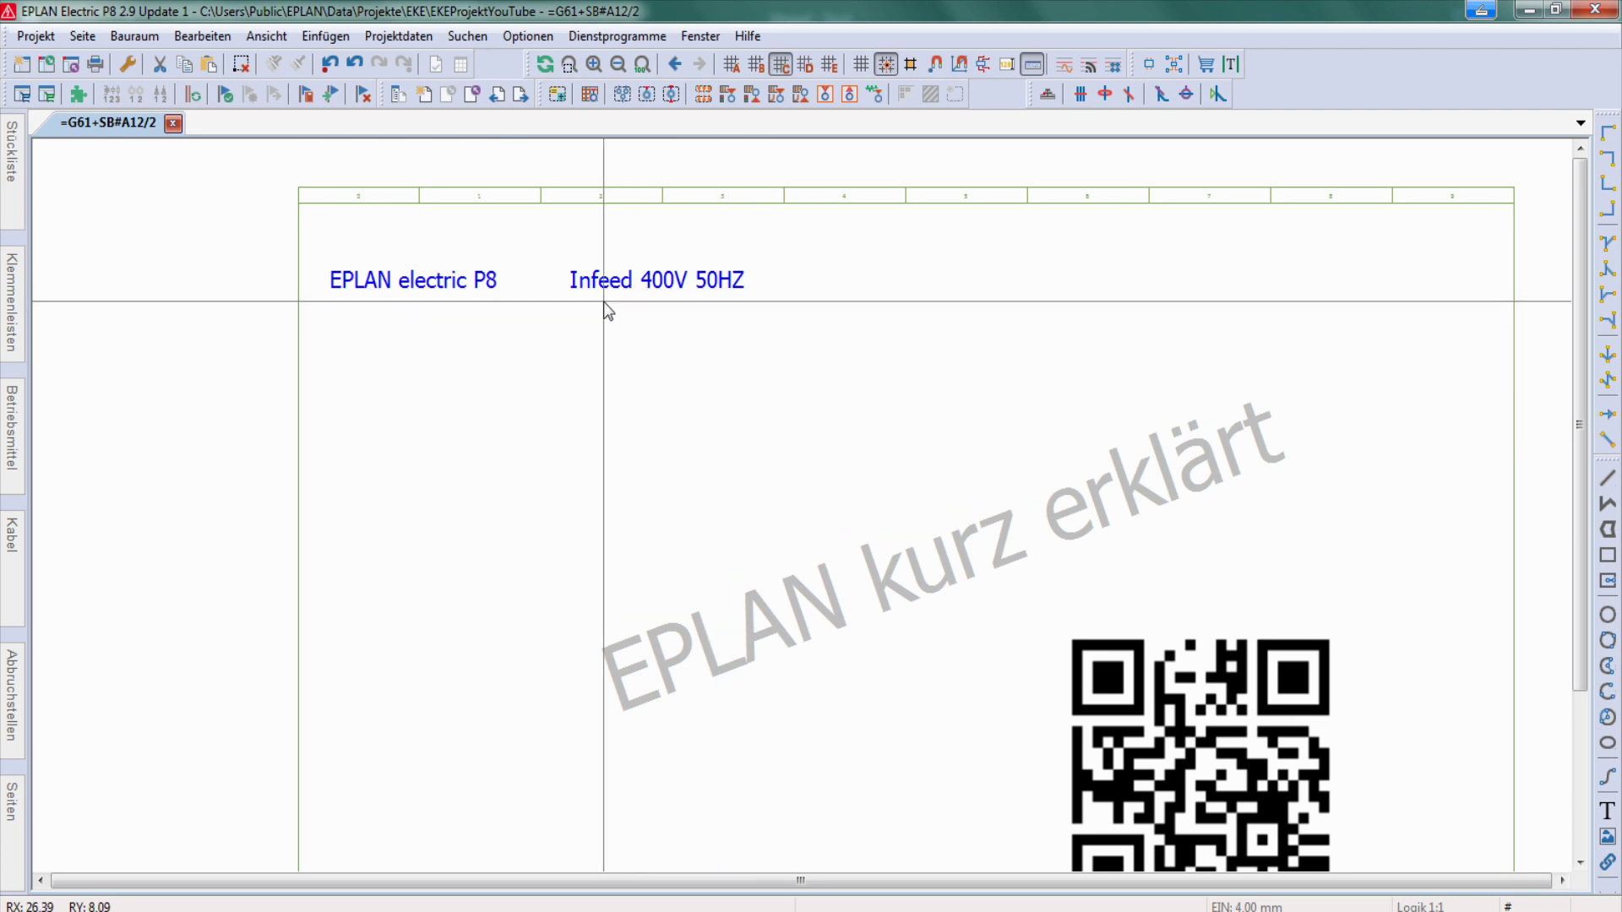
- Check the automatic-translation option of the "EPLAN electric P8" text, then show the insertion points on the page
{"action": "mouse_move", "coordinate": [615, 285]}
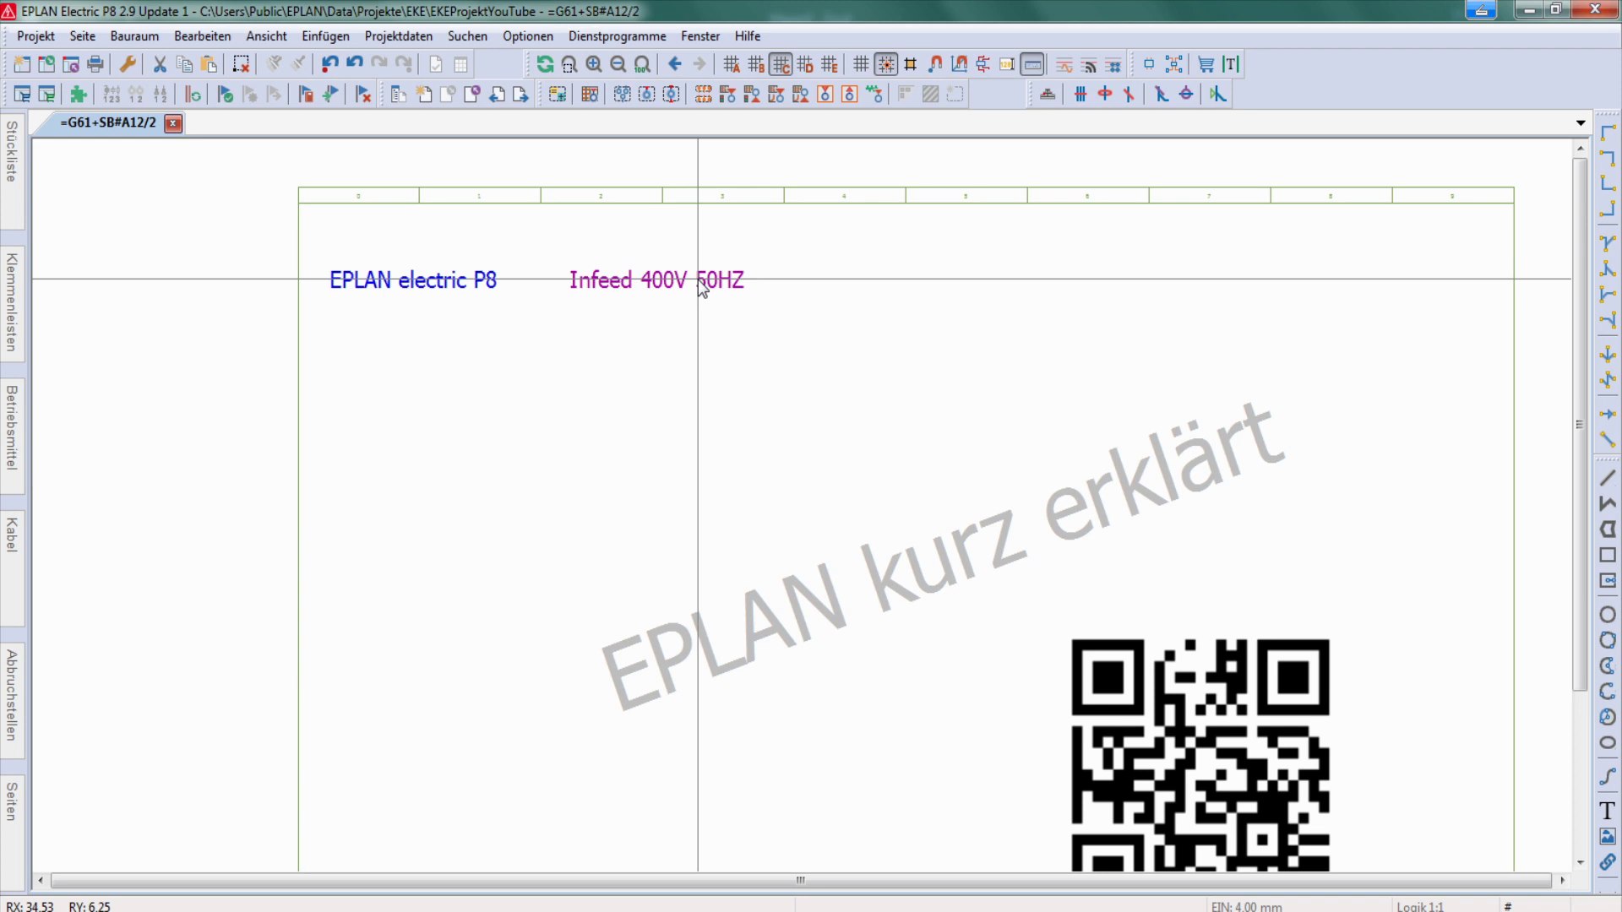
{"action": "double_click", "coordinate": [456, 286]}
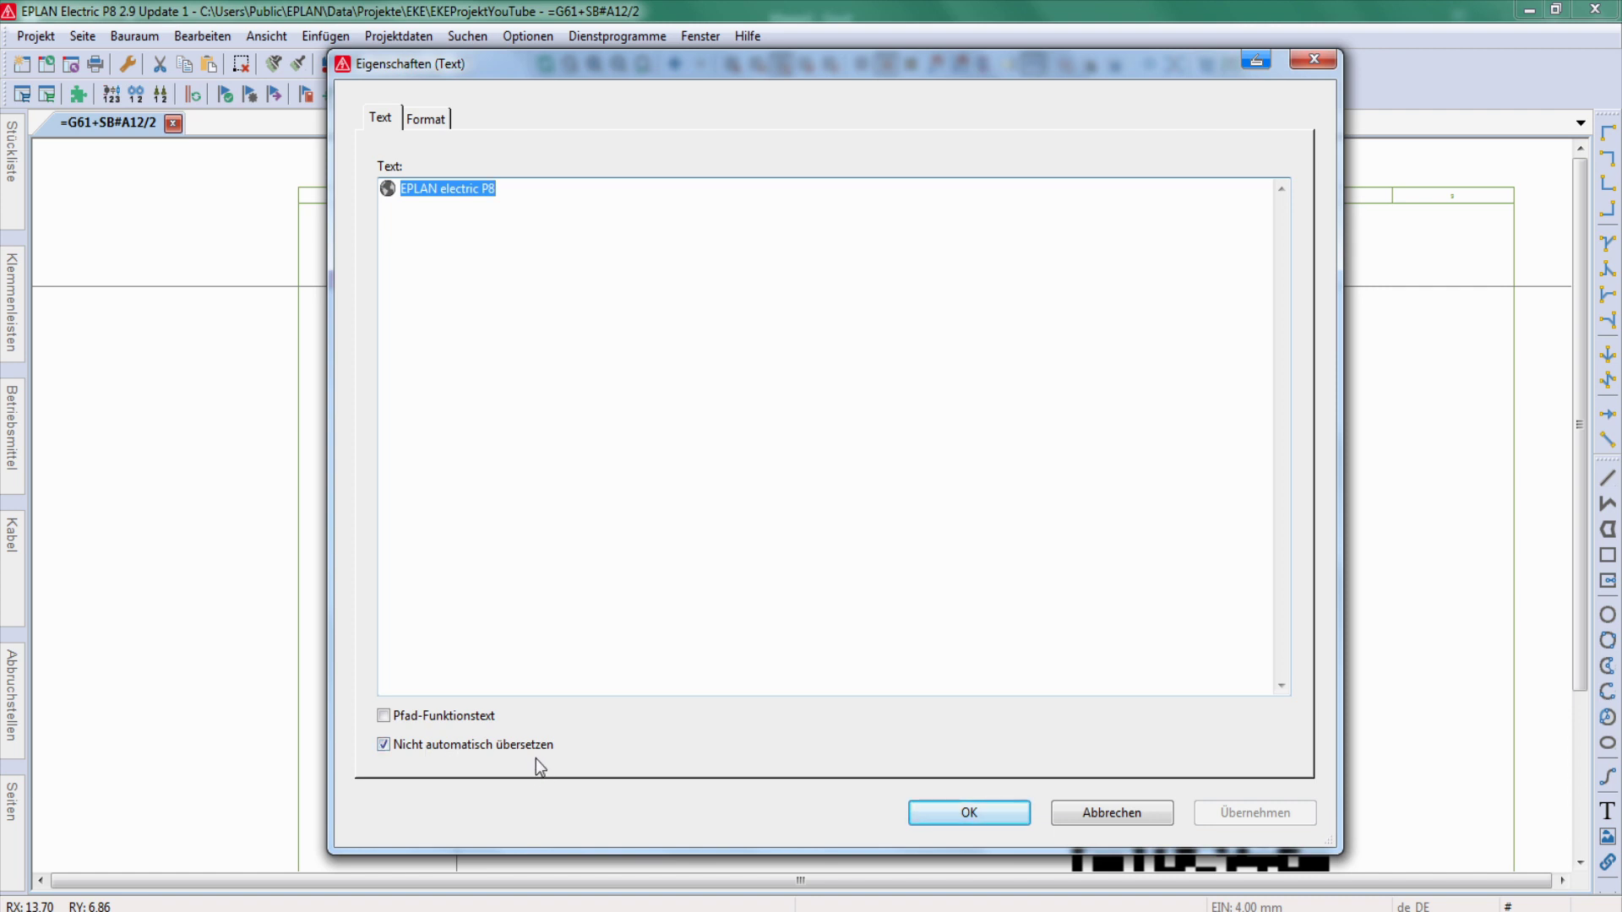
{"action": "left_click", "coordinate": [1005, 815]}
{"action": "left_click", "coordinate": [790, 347]}
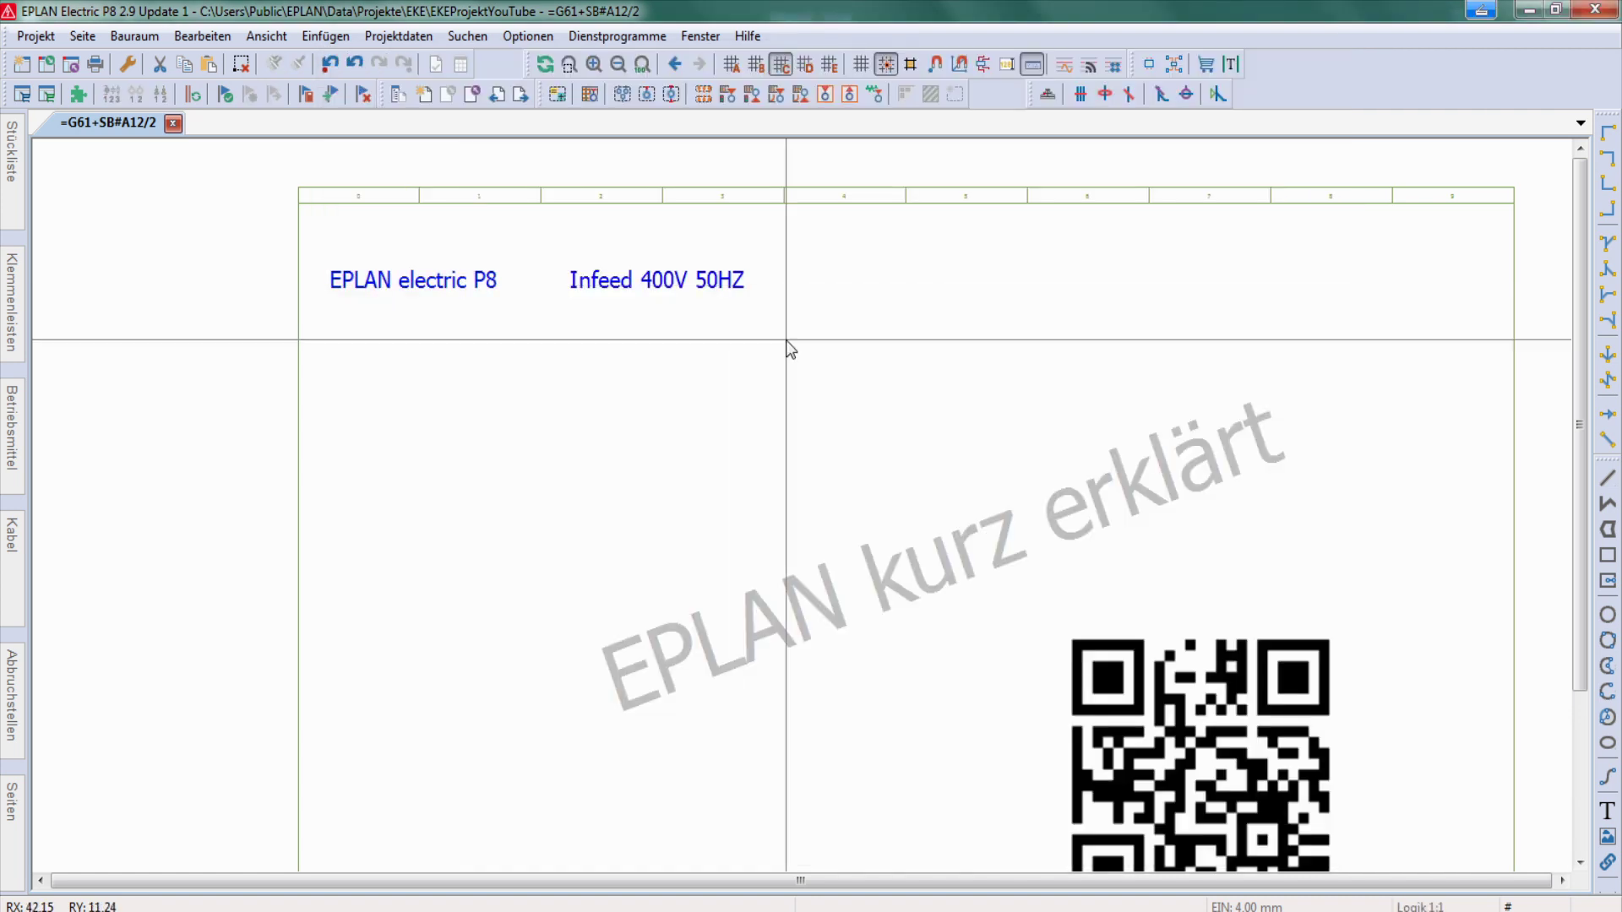
{"action": "key", "text": "ctrl+F8"}
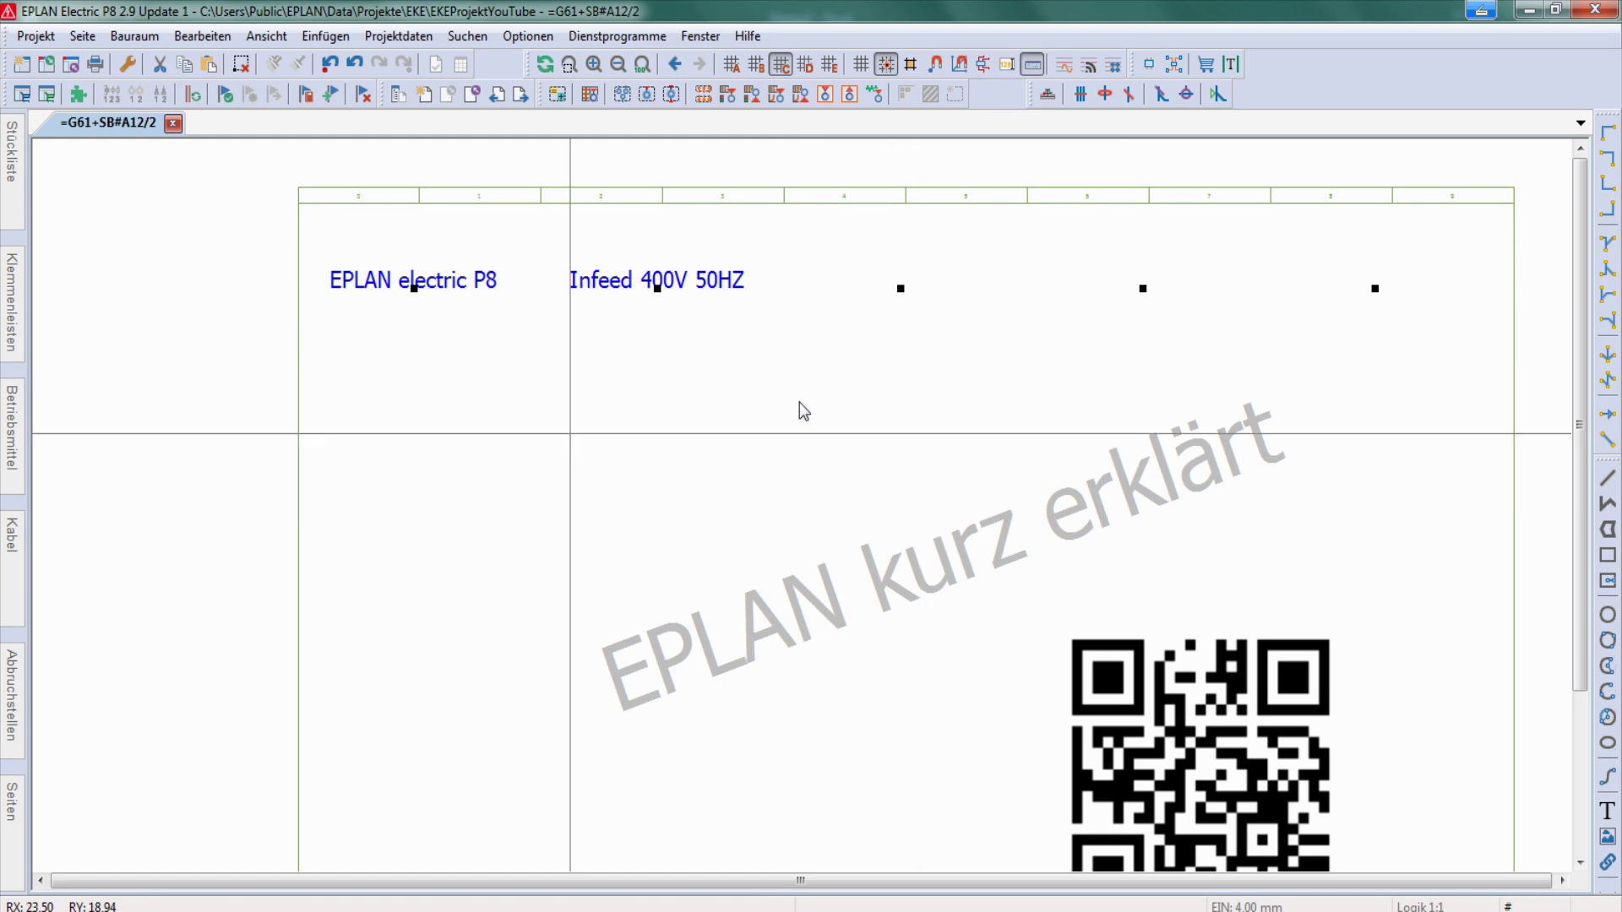
- Export the missing-word list of the whole EKEProjektYouTube project to the EKE folder as the tab-separated Unicode file EKEFehlwort.txt
{"action": "left_click", "coordinate": [12, 800]}
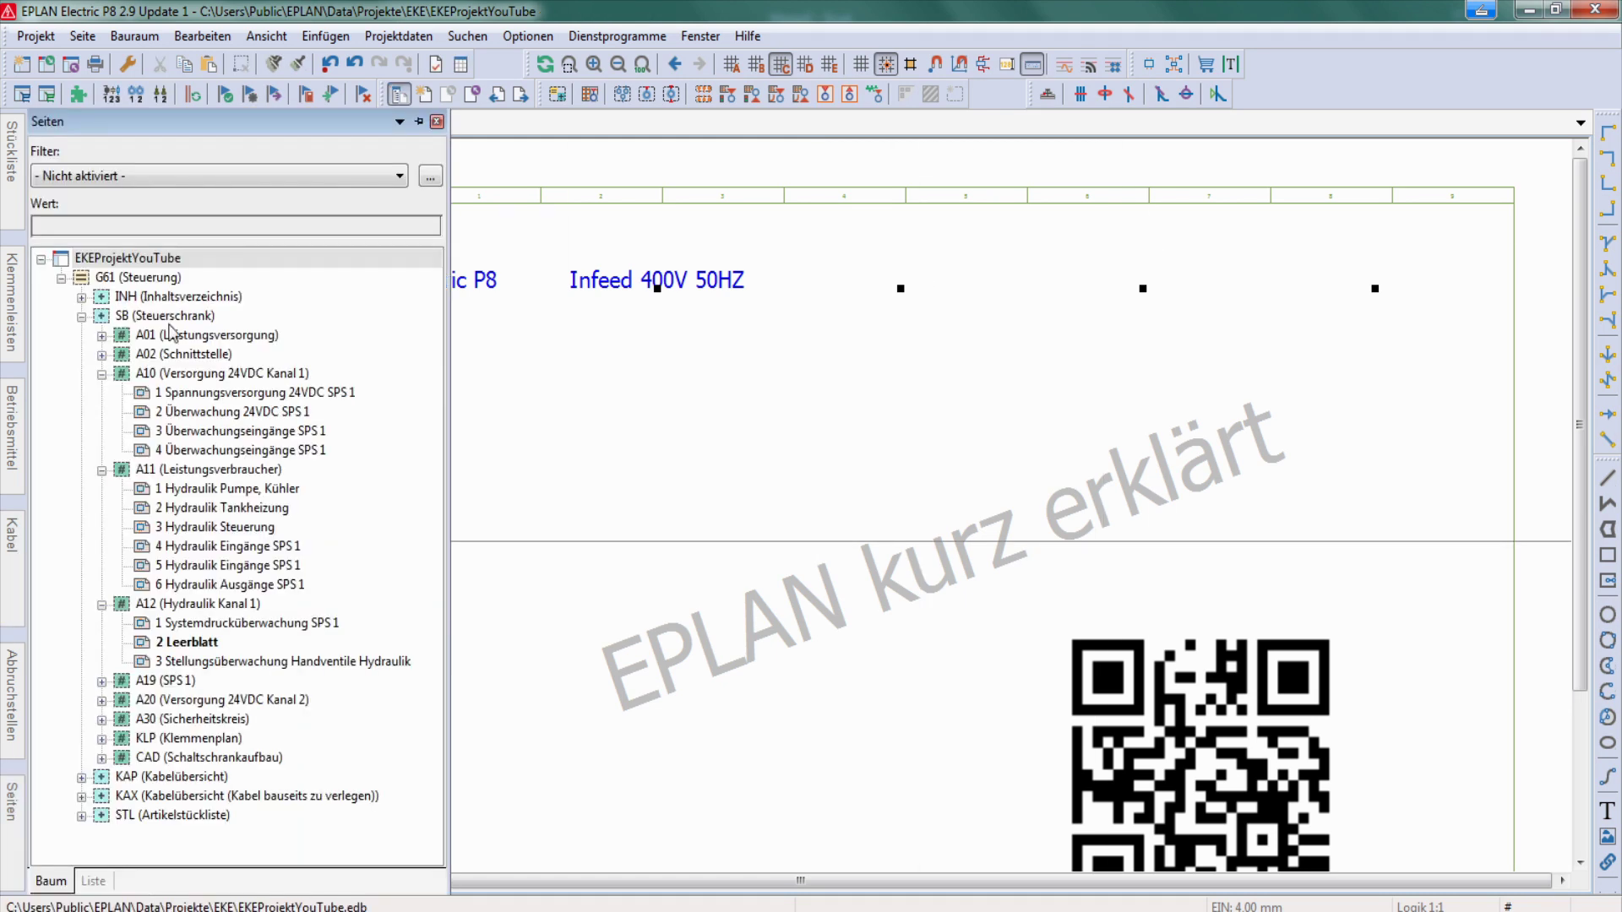
{"action": "left_click", "coordinate": [181, 260]}
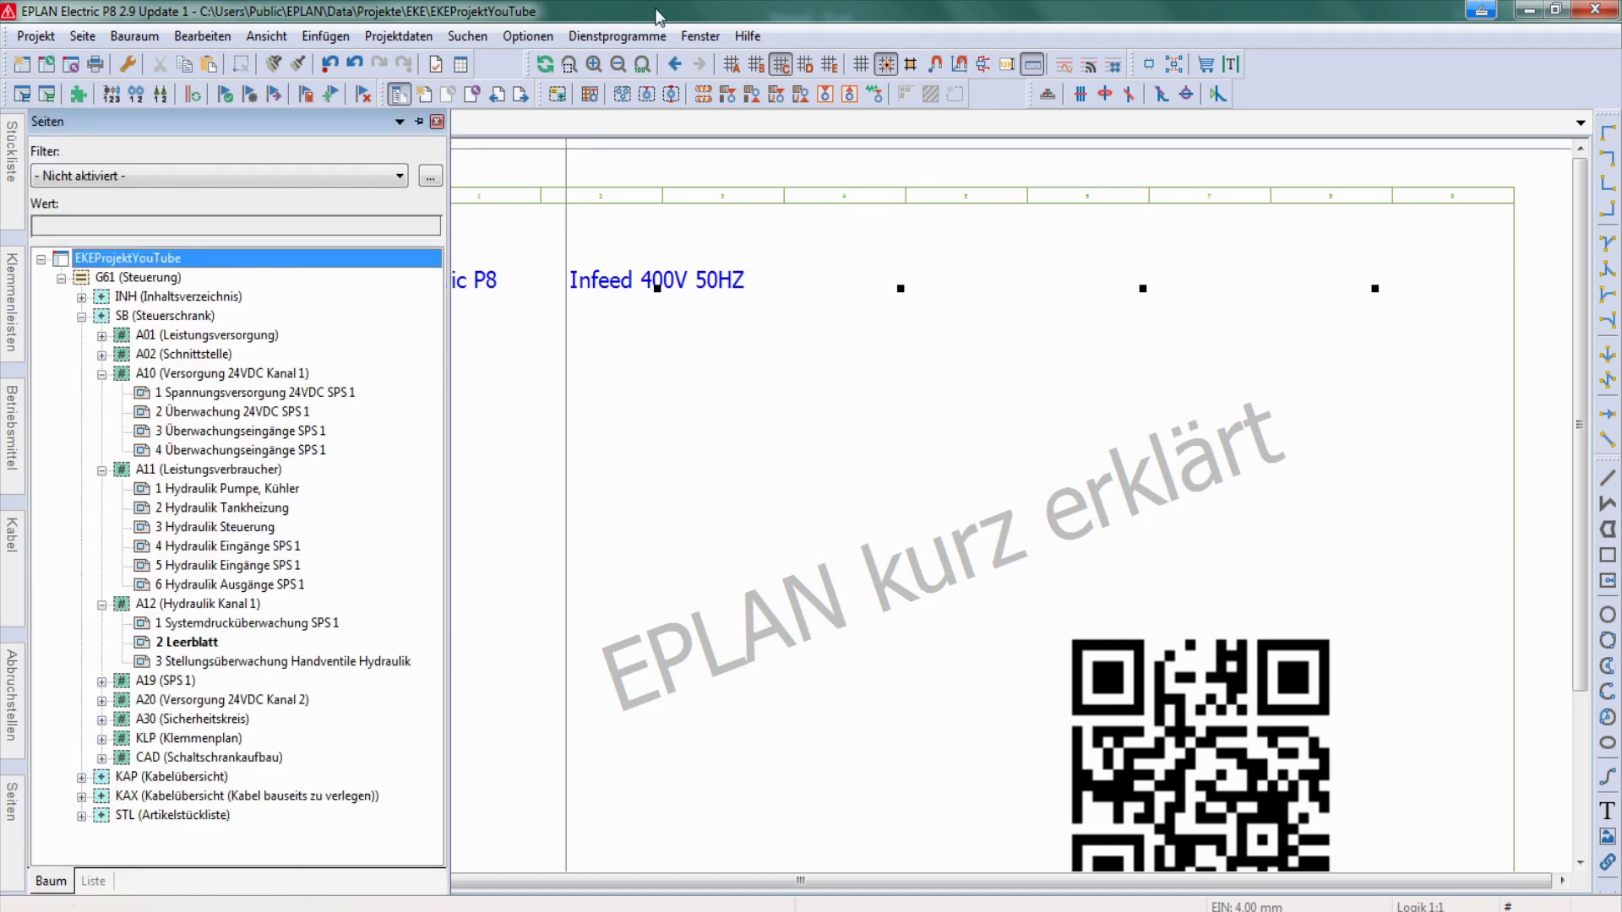
{"action": "left_click", "coordinate": [622, 36]}
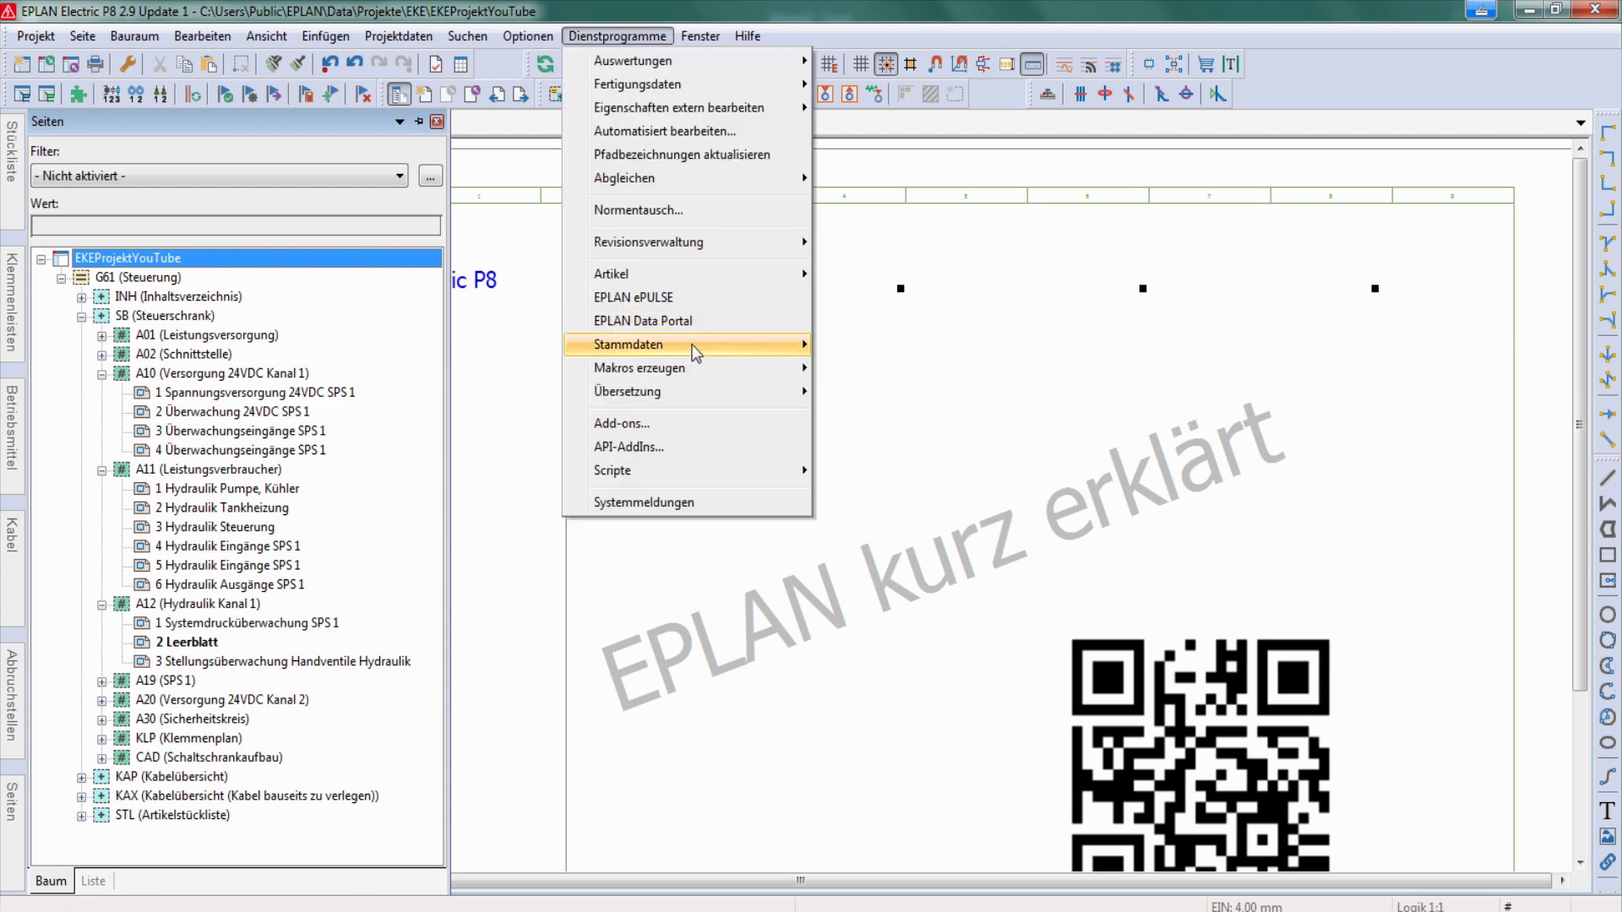
{"action": "mouse_move", "coordinate": [731, 400]}
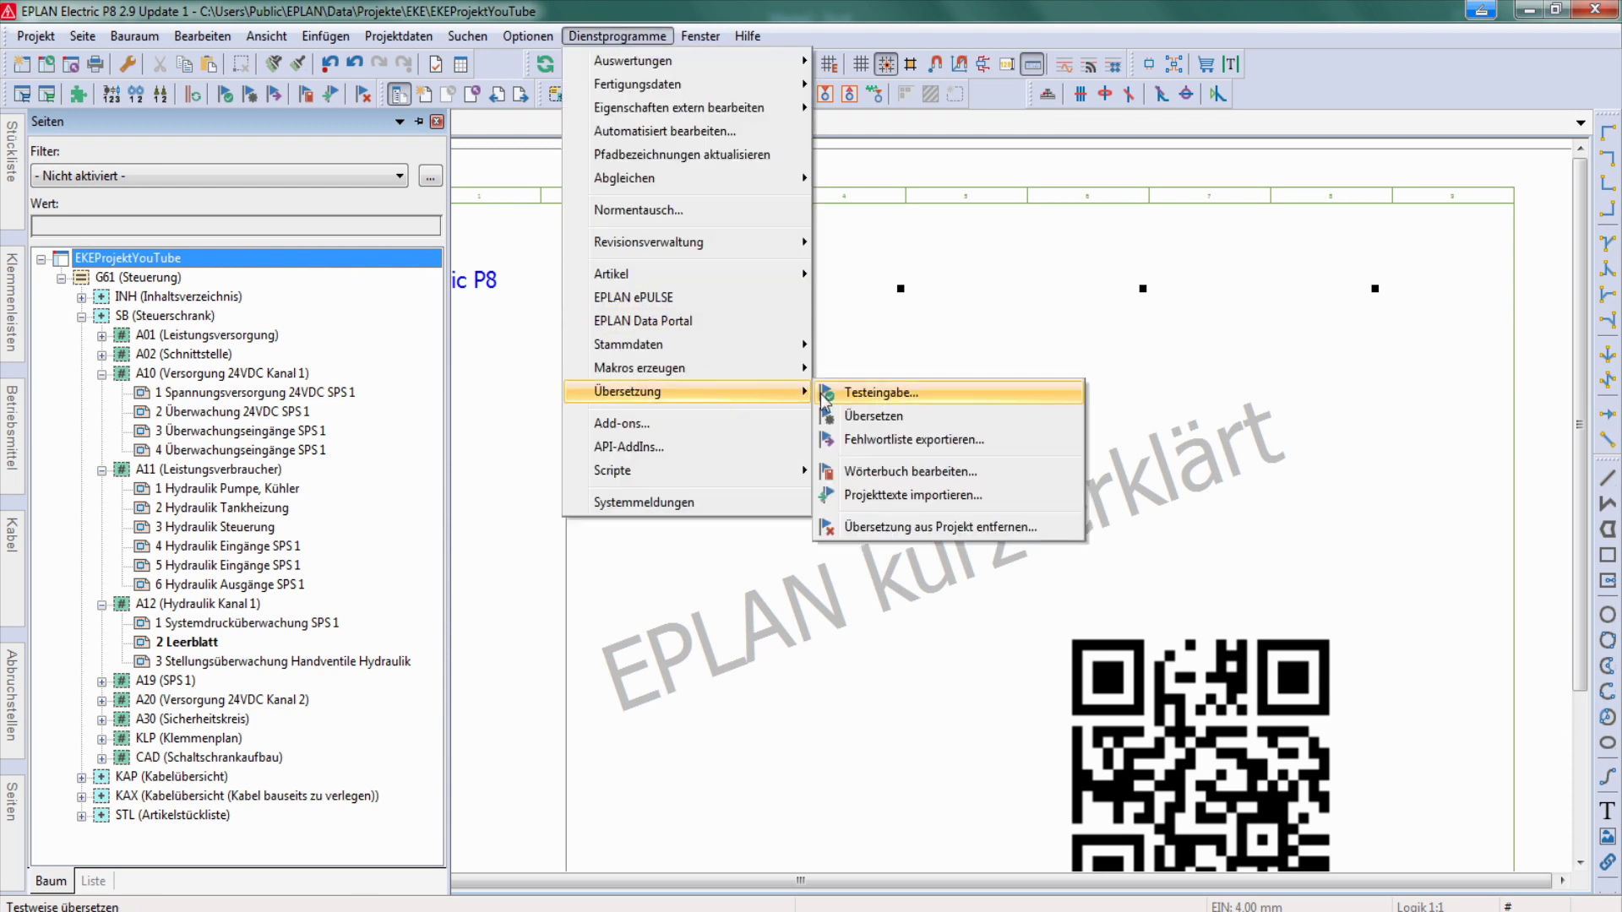
{"action": "left_click", "coordinate": [870, 439]}
{"action": "left_click", "coordinate": [849, 797]}
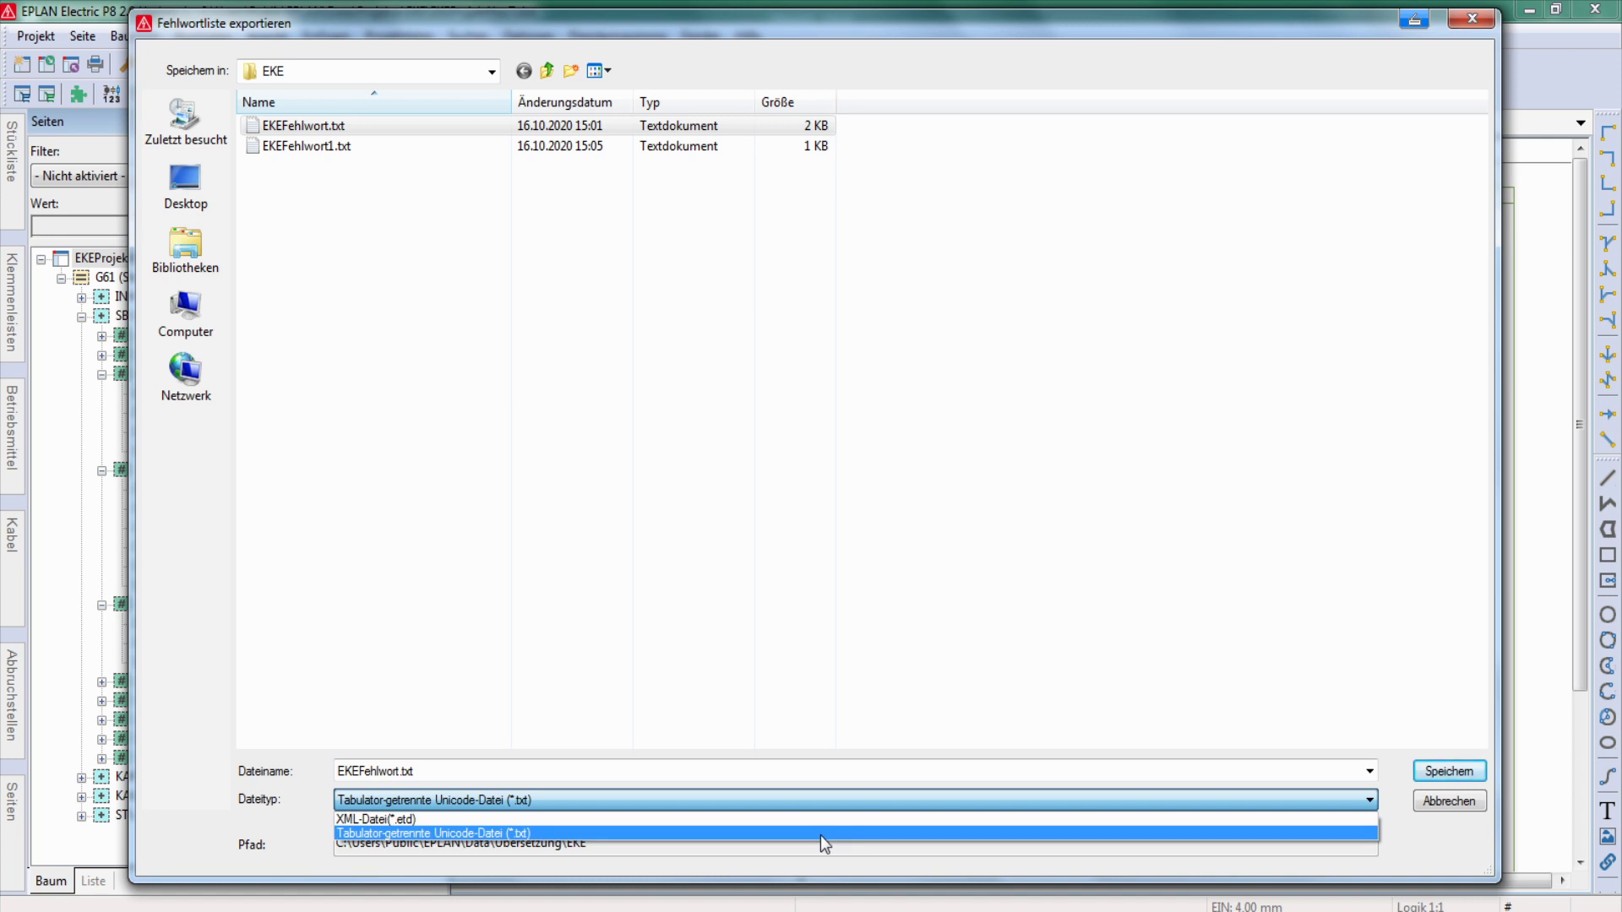
{"action": "left_click", "coordinate": [820, 835]}
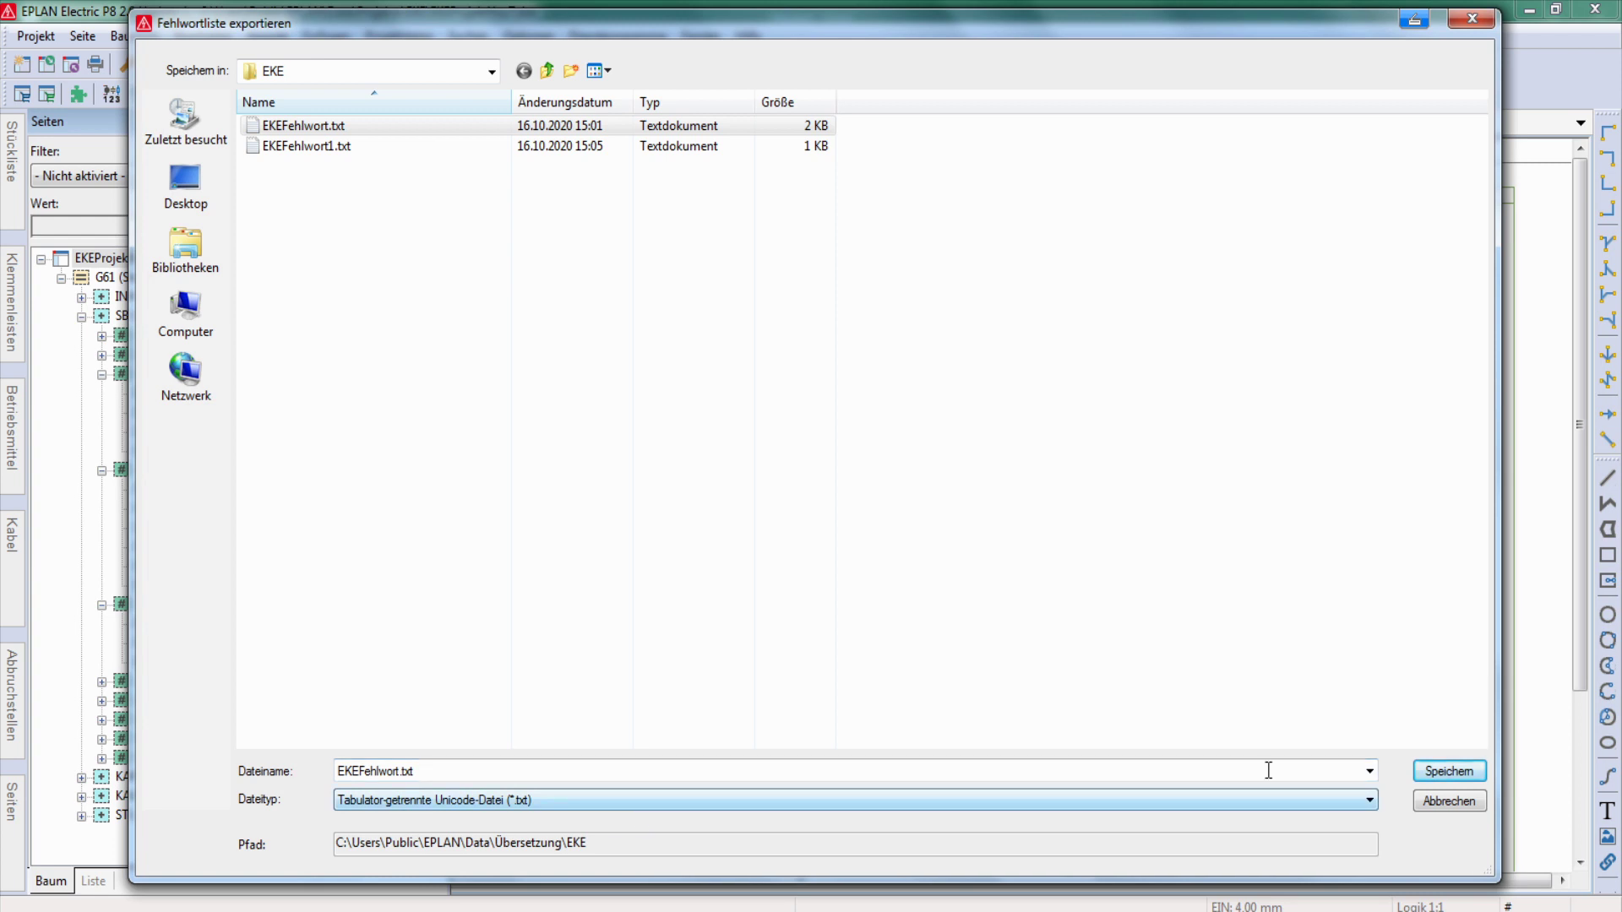
{"action": "left_click", "coordinate": [1446, 771]}
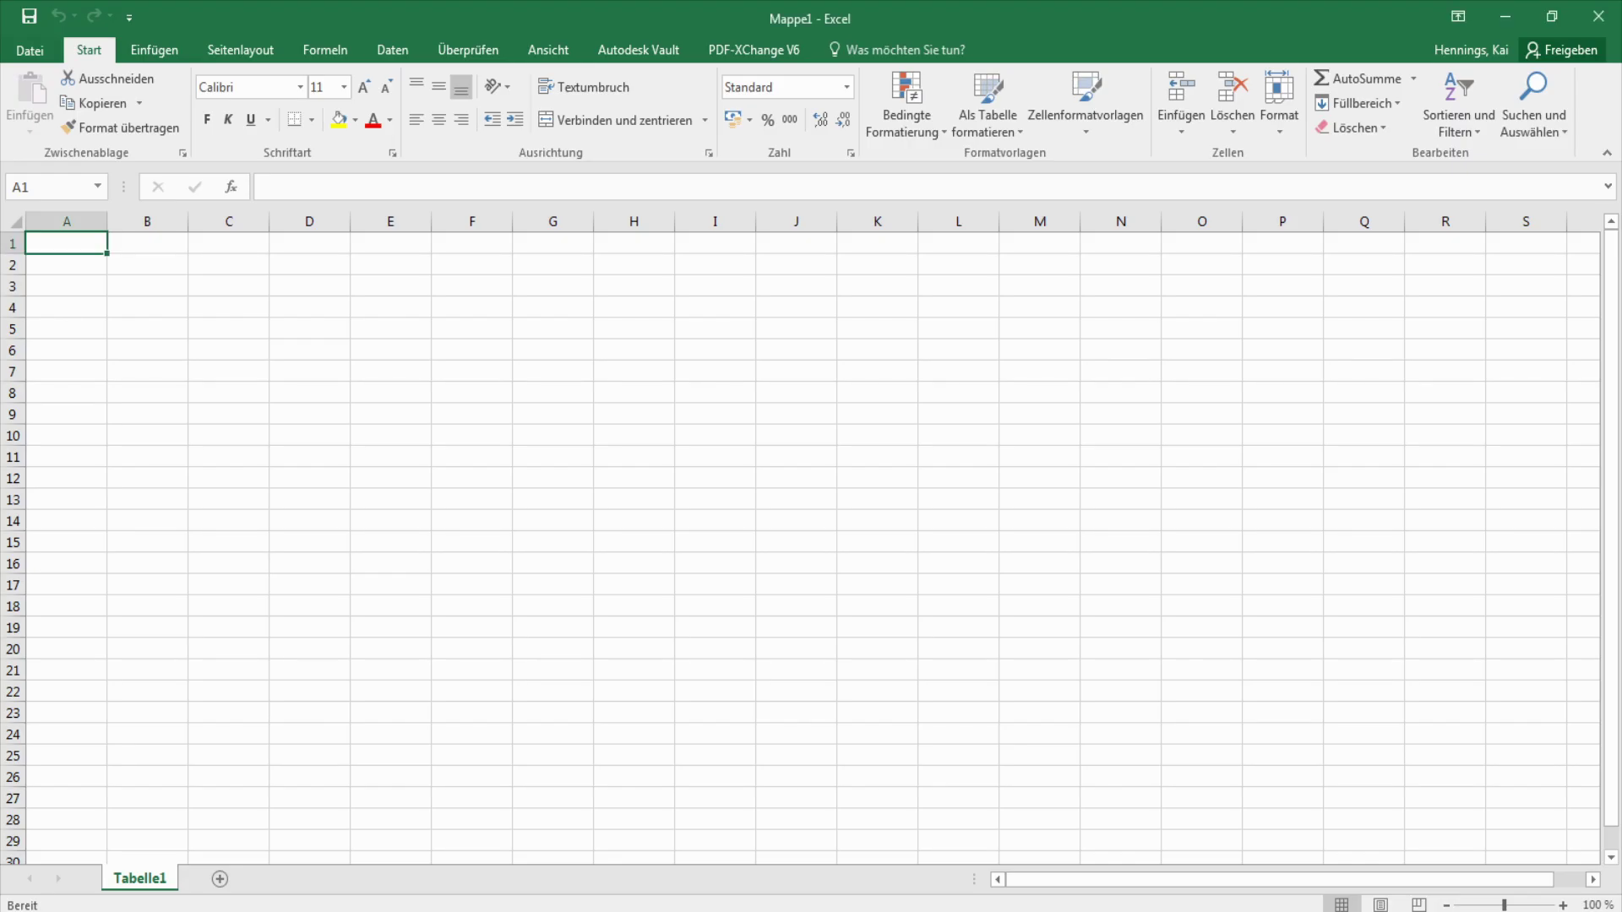
- Switch to Excel and open the missing-word file EKEFehlwort1.txt from the Übersetzung\EKE folder, with all file types listed
{"action": "left_click", "coordinate": [28, 50]}
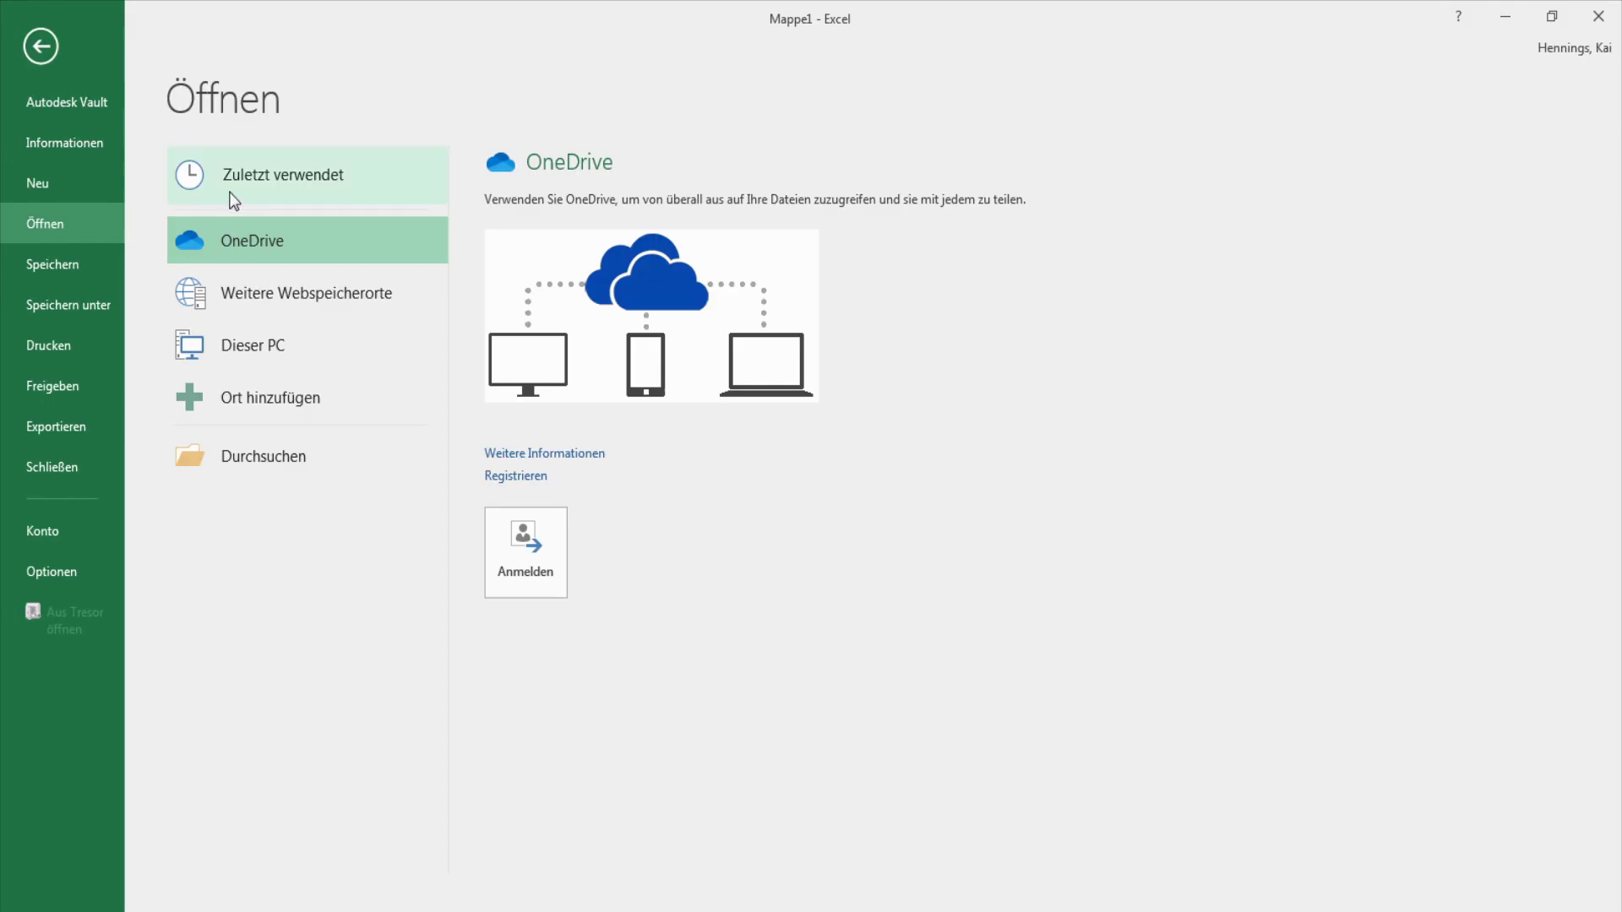
{"action": "left_click", "coordinate": [213, 453]}
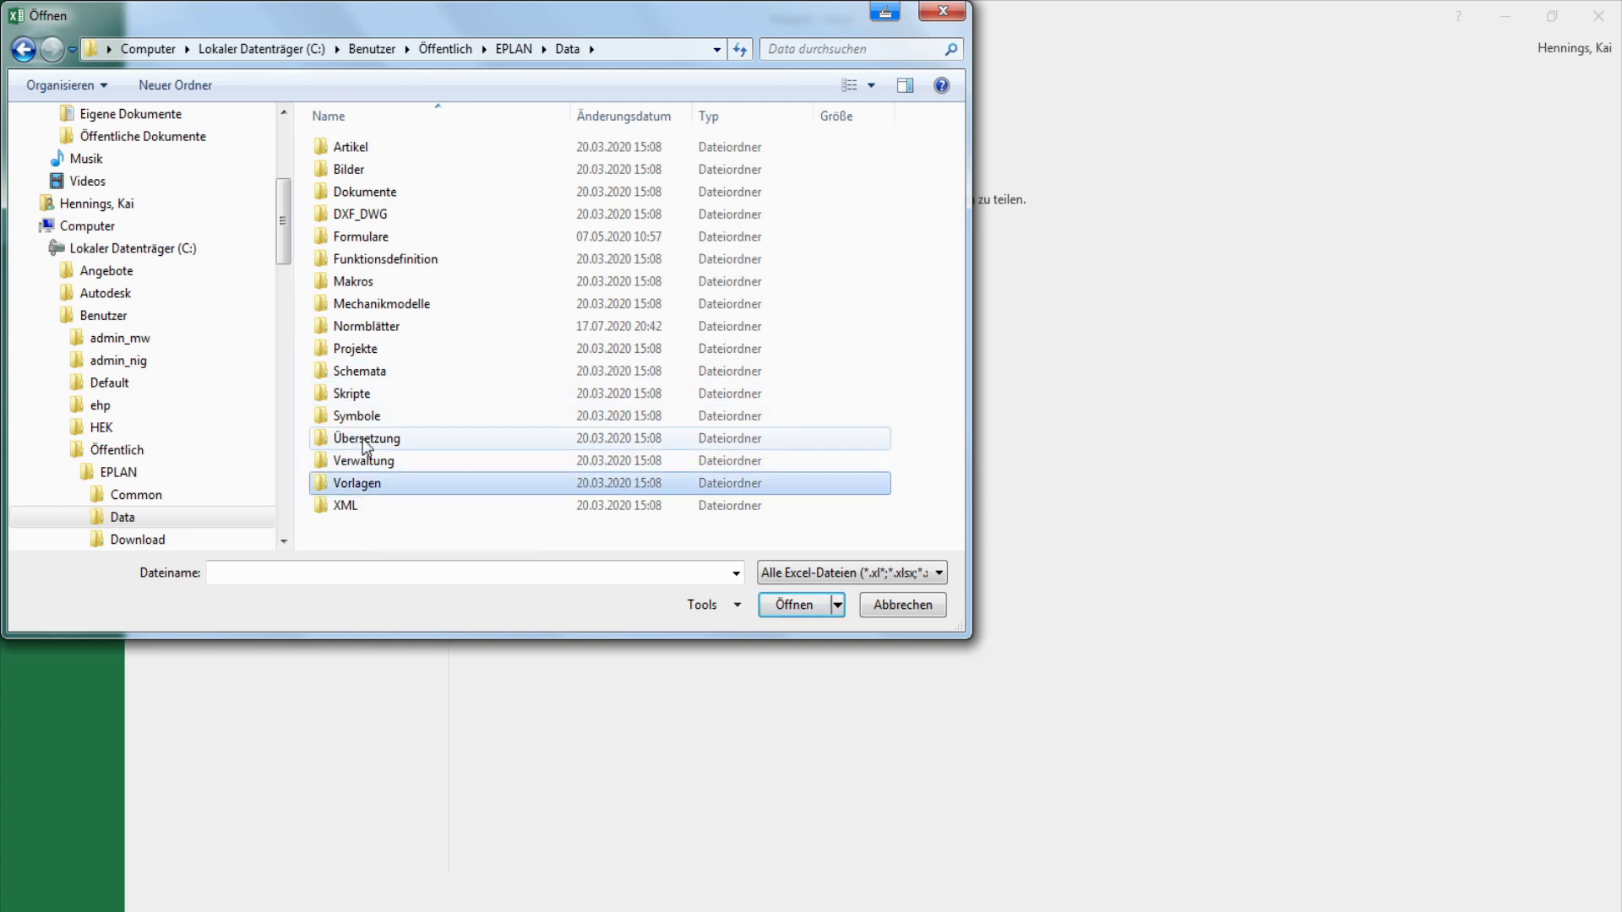
{"action": "double_click", "coordinate": [365, 438]}
{"action": "double_click", "coordinate": [343, 150]}
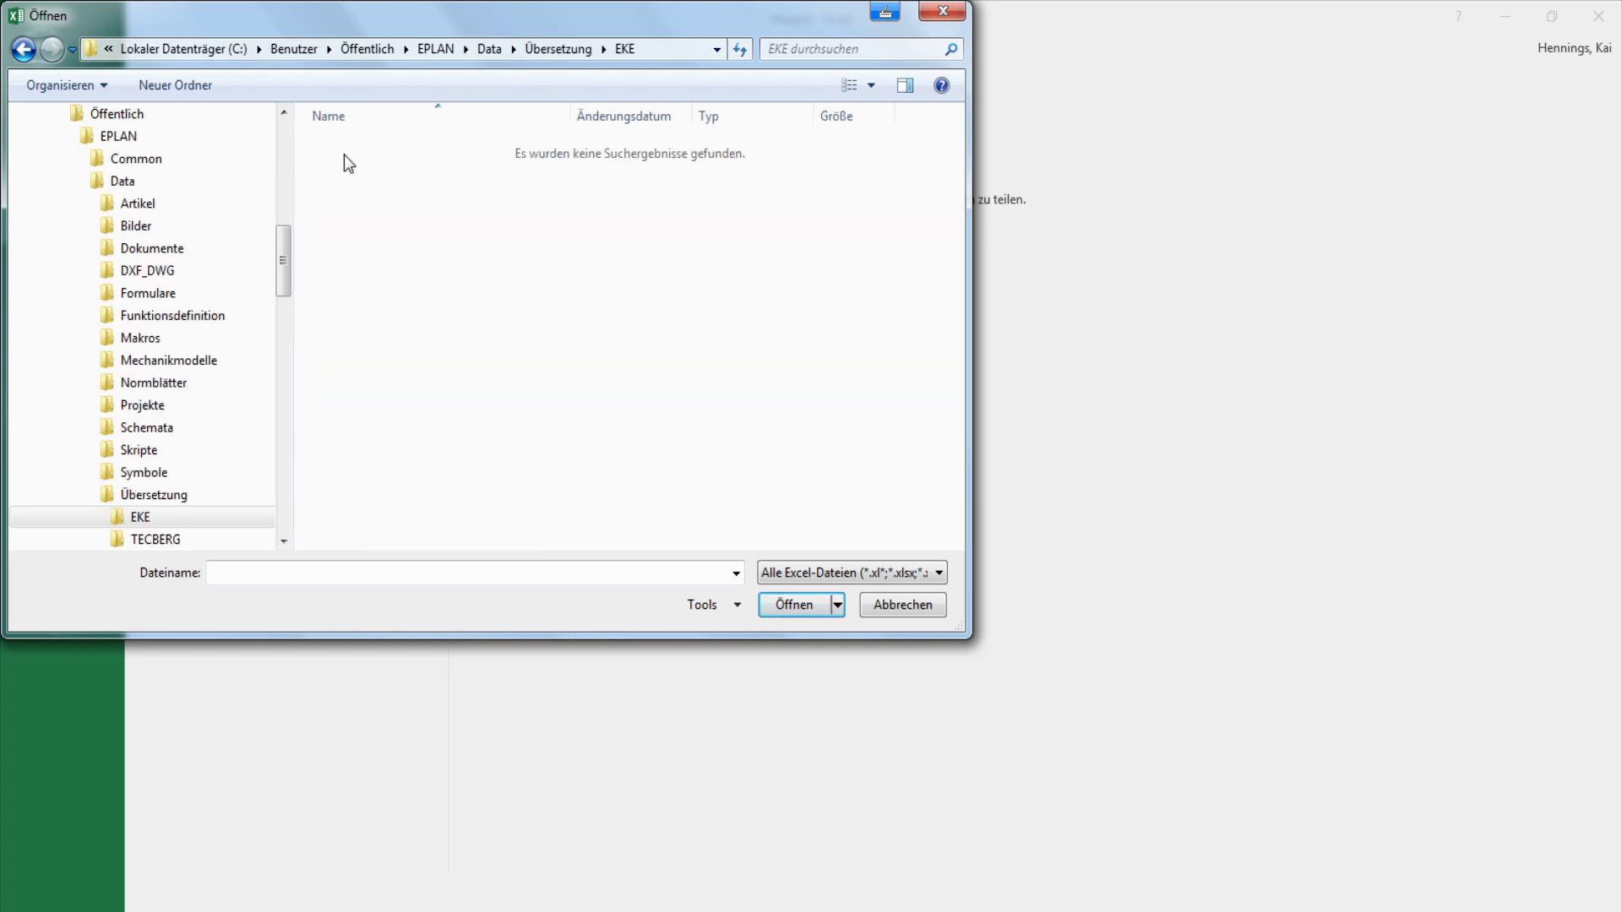
{"action": "left_click", "coordinate": [809, 574]}
{"action": "left_click", "coordinate": [803, 593]}
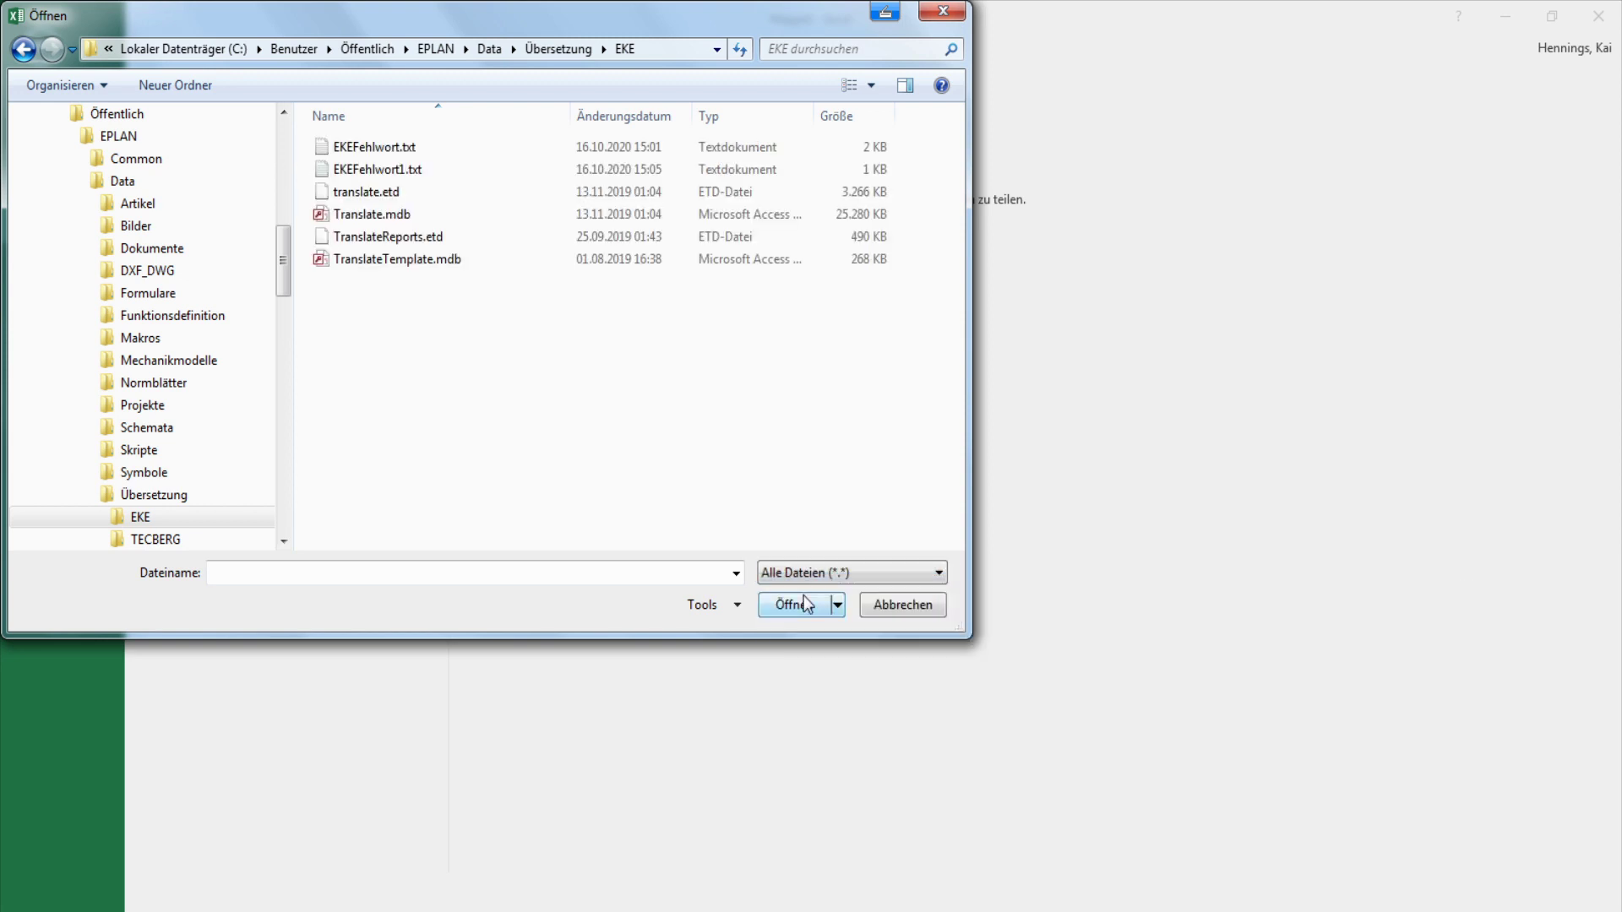
{"action": "left_click", "coordinate": [387, 145]}
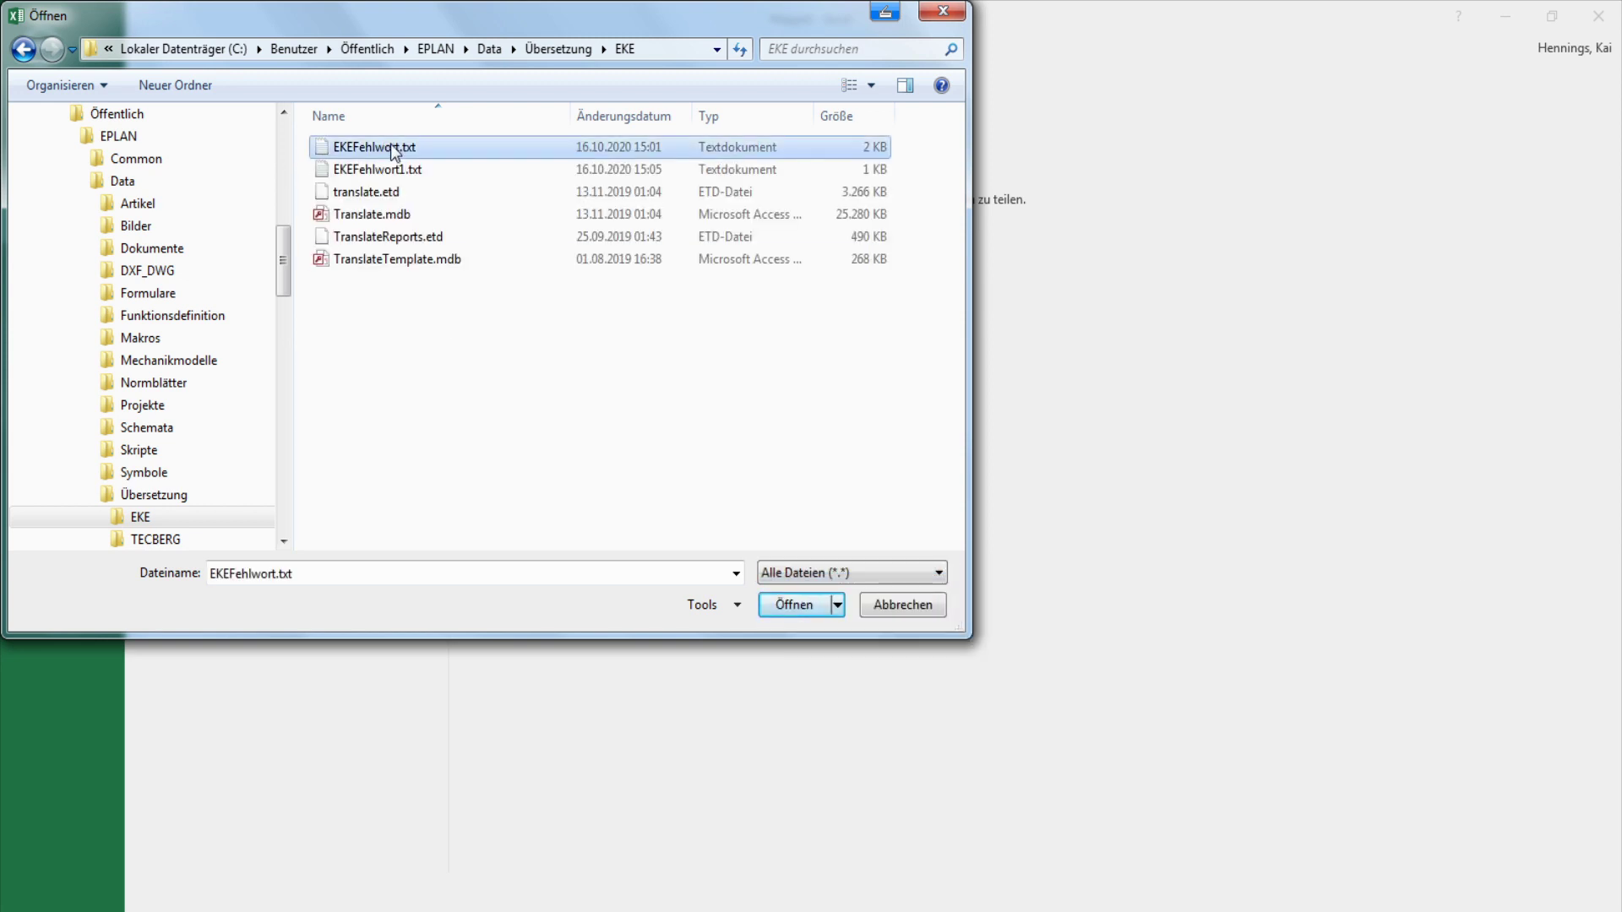
{"action": "left_click", "coordinate": [783, 605]}
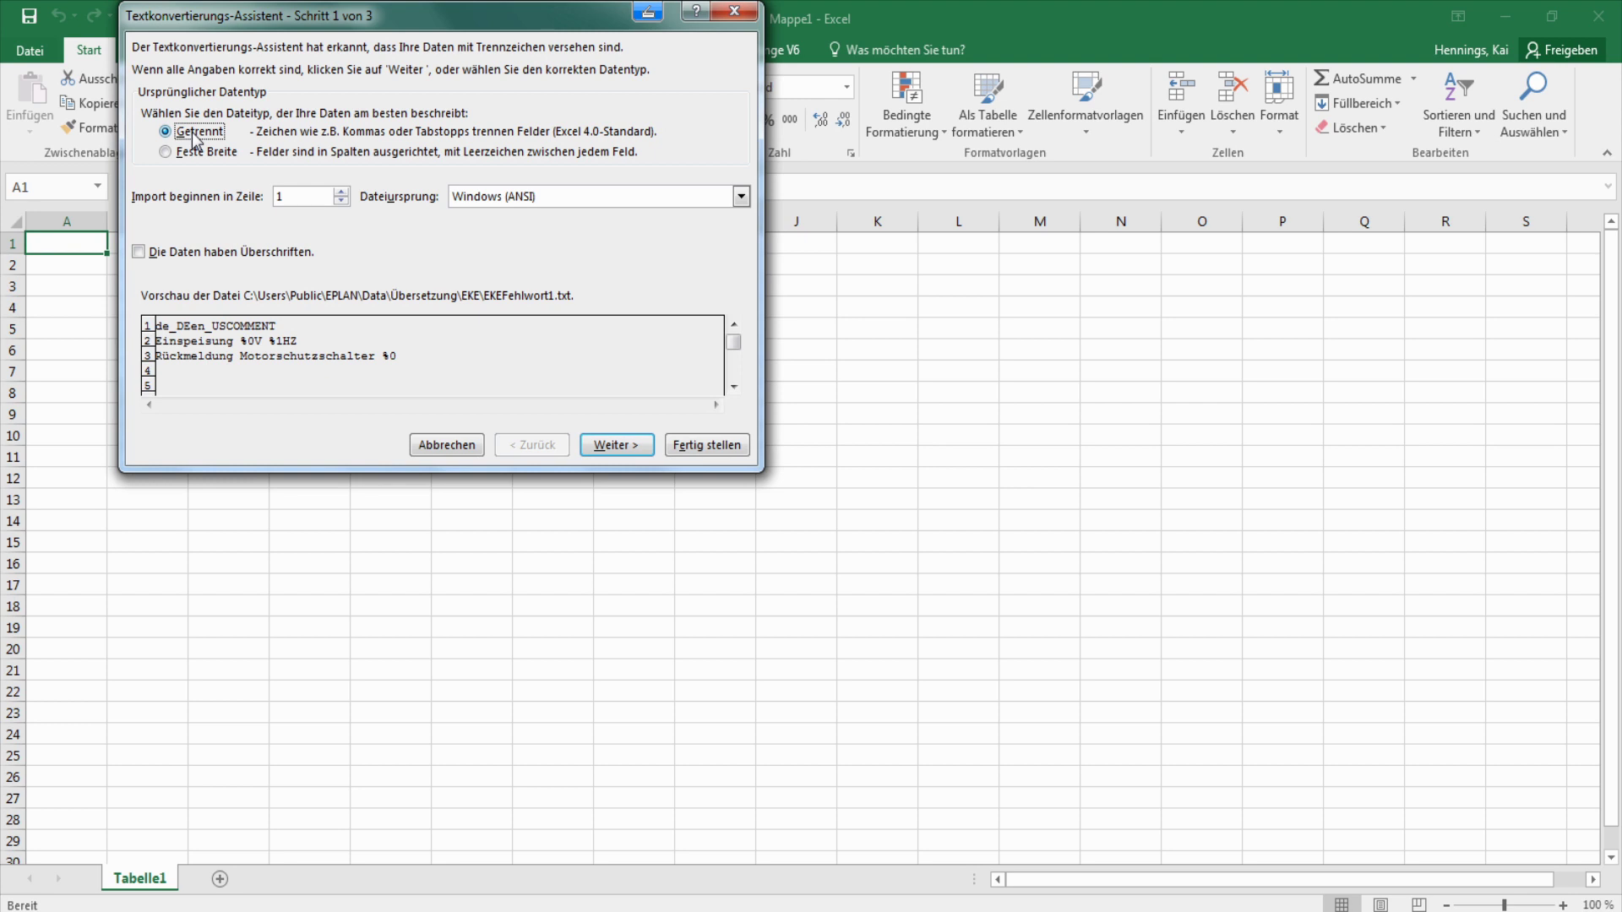
- Import the text file as delimited data with the tab stop as separator and finish the conversion
{"action": "left_click", "coordinate": [619, 448]}
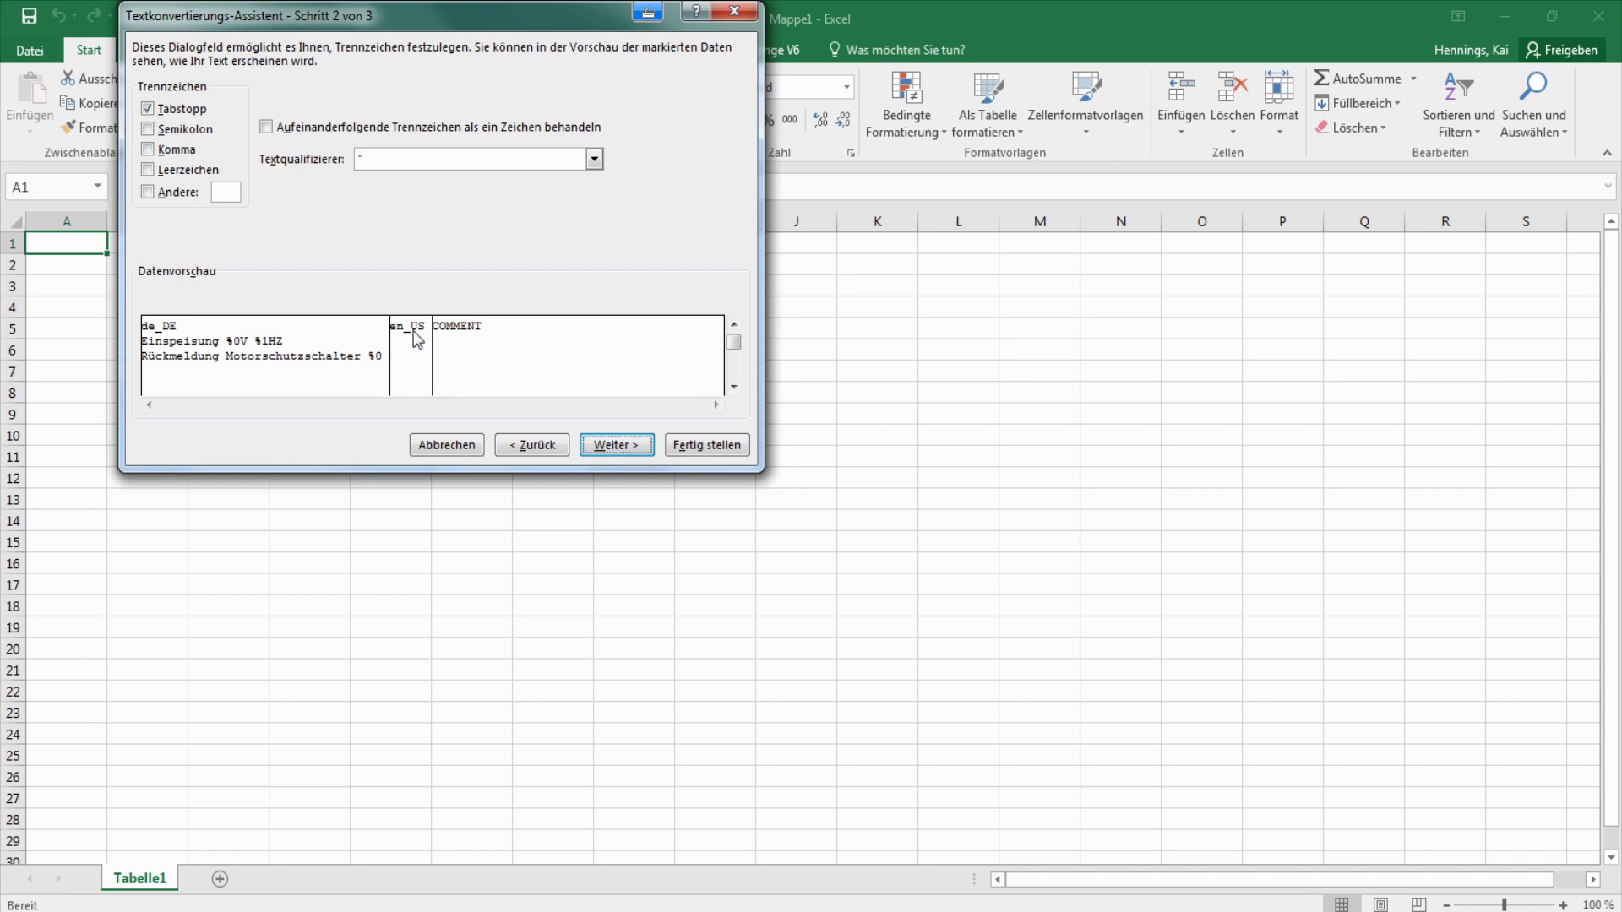
{"action": "left_click", "coordinate": [620, 448]}
{"action": "left_click", "coordinate": [701, 445]}
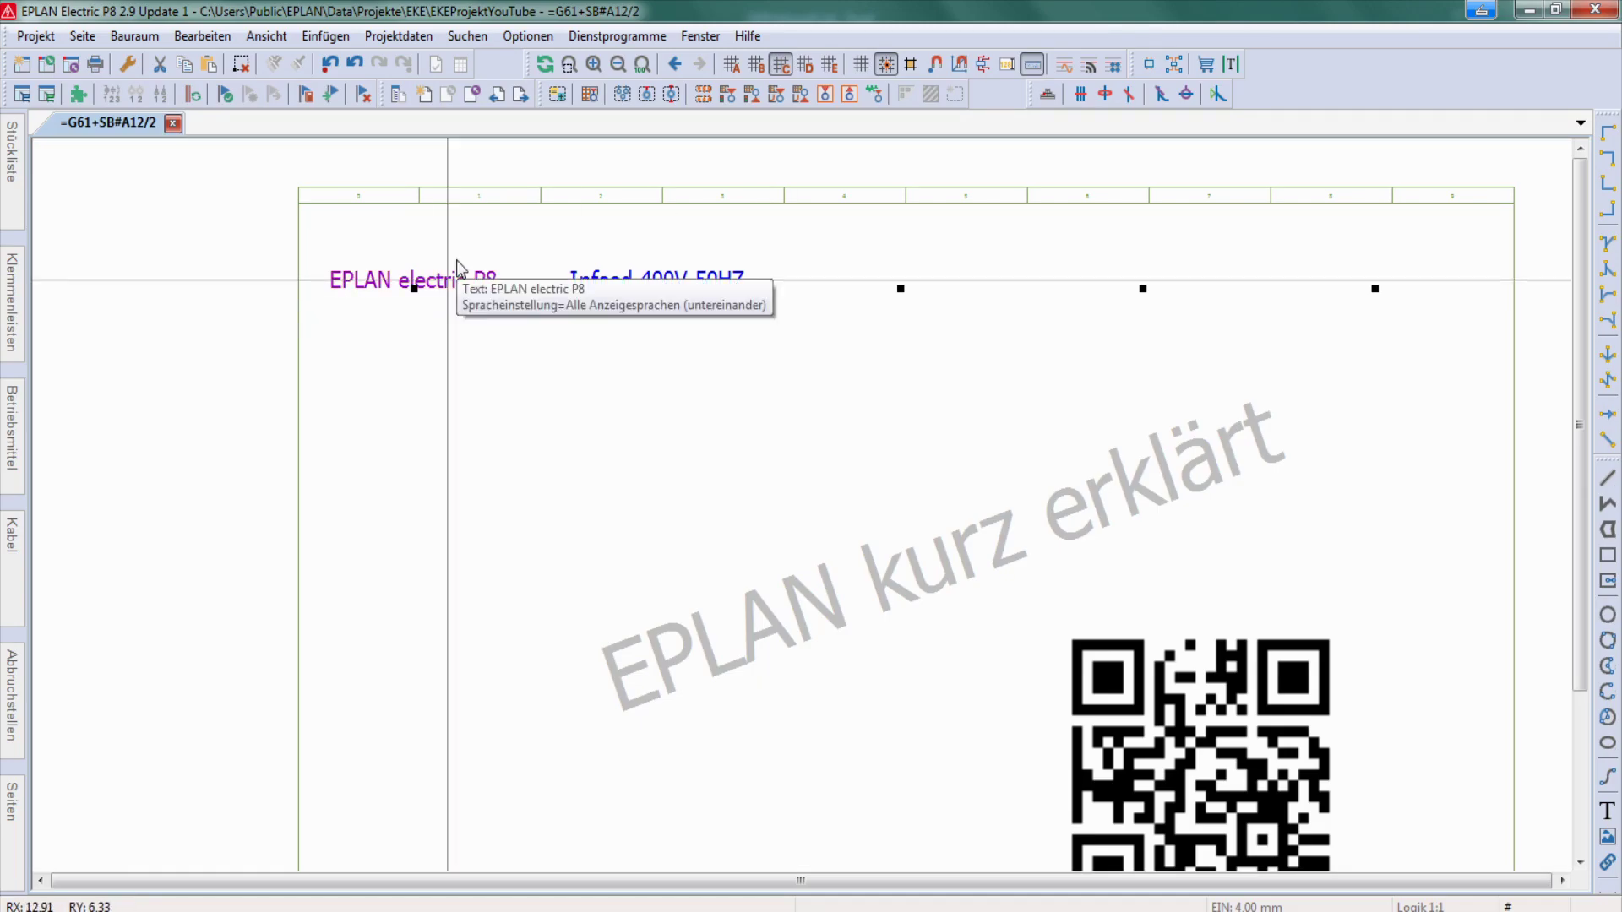
- Switch to EPLAN, replace en_US with de_DE (Deutsch (Deutschland)) as the project's display language, and accept the settings
{"action": "left_click", "coordinate": [120, 62]}
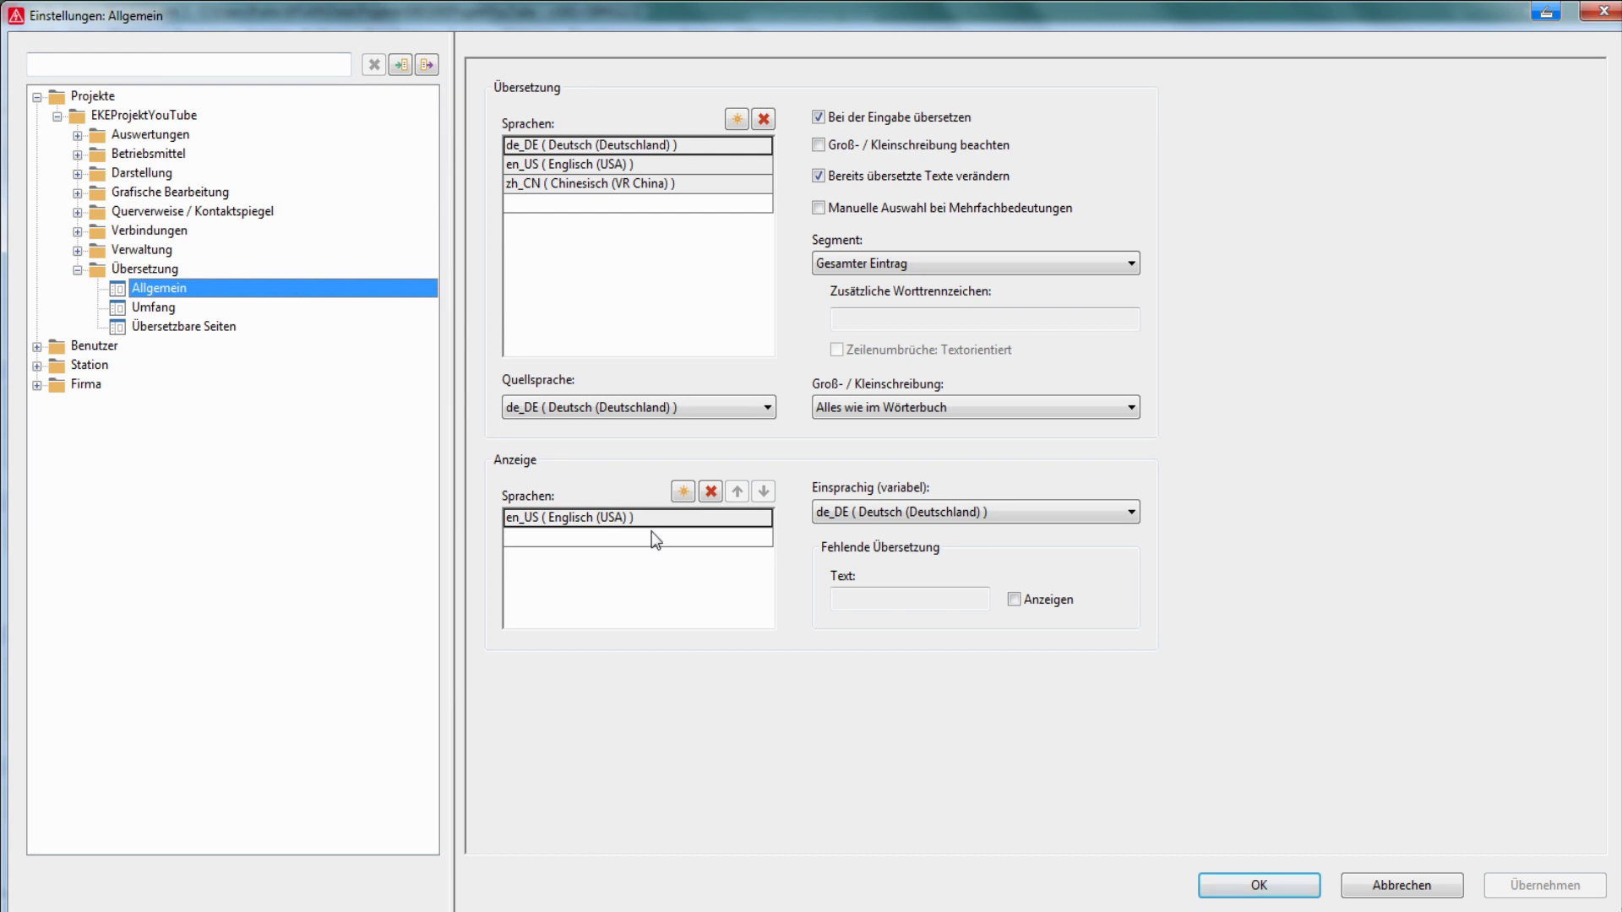
{"action": "left_click", "coordinate": [691, 538]}
{"action": "left_click", "coordinate": [748, 539]}
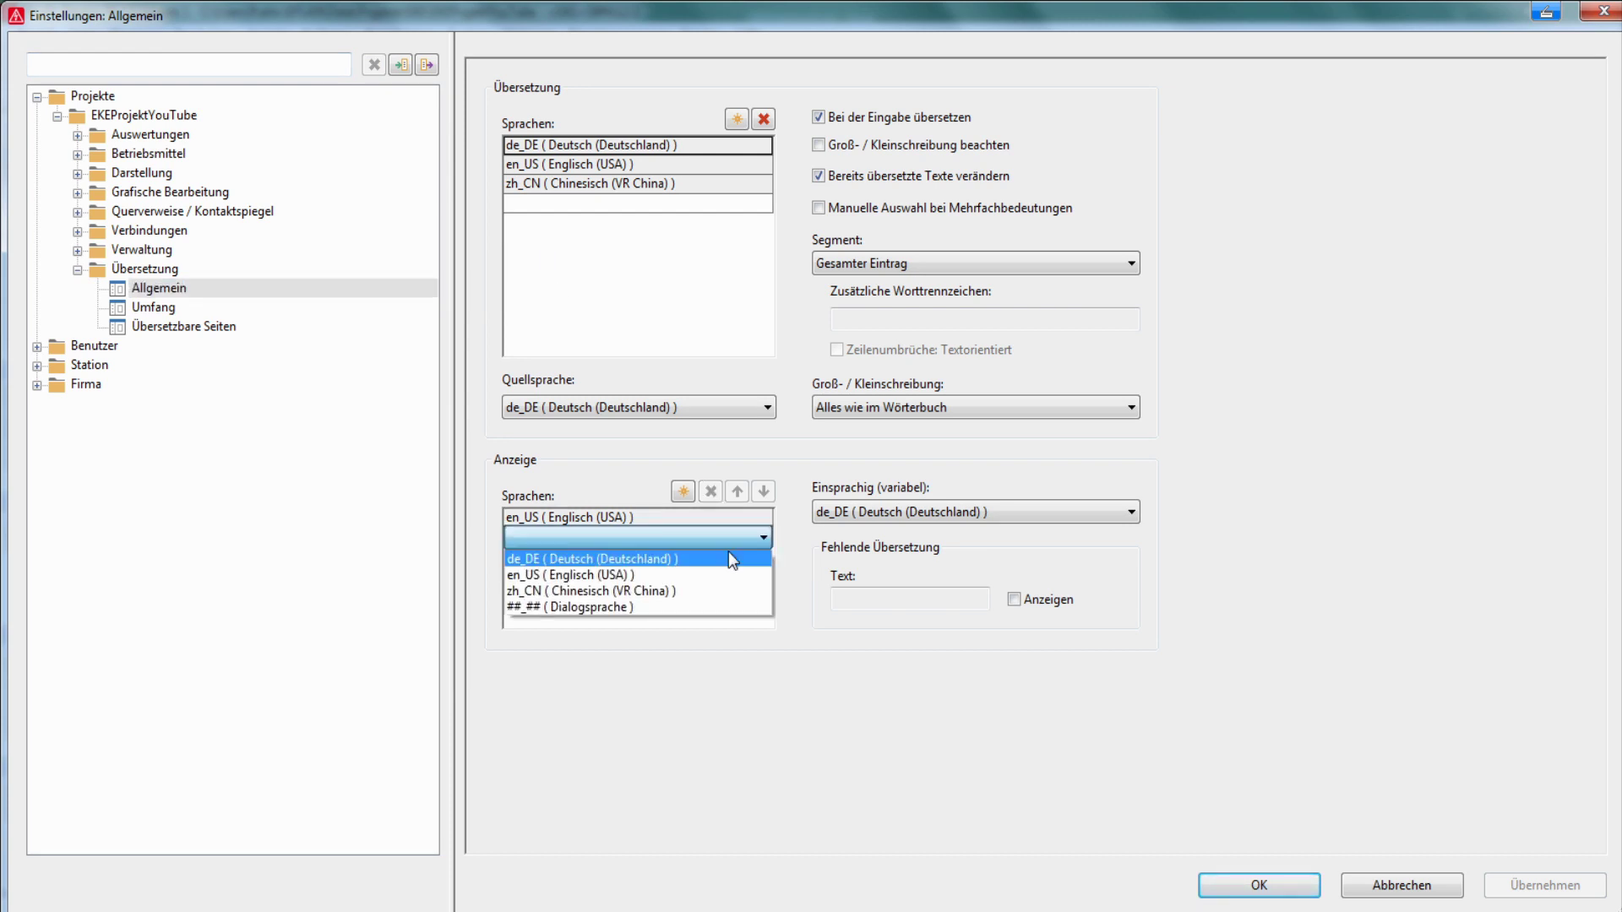
{"action": "left_click", "coordinate": [708, 557]}
{"action": "left_click", "coordinate": [702, 519]}
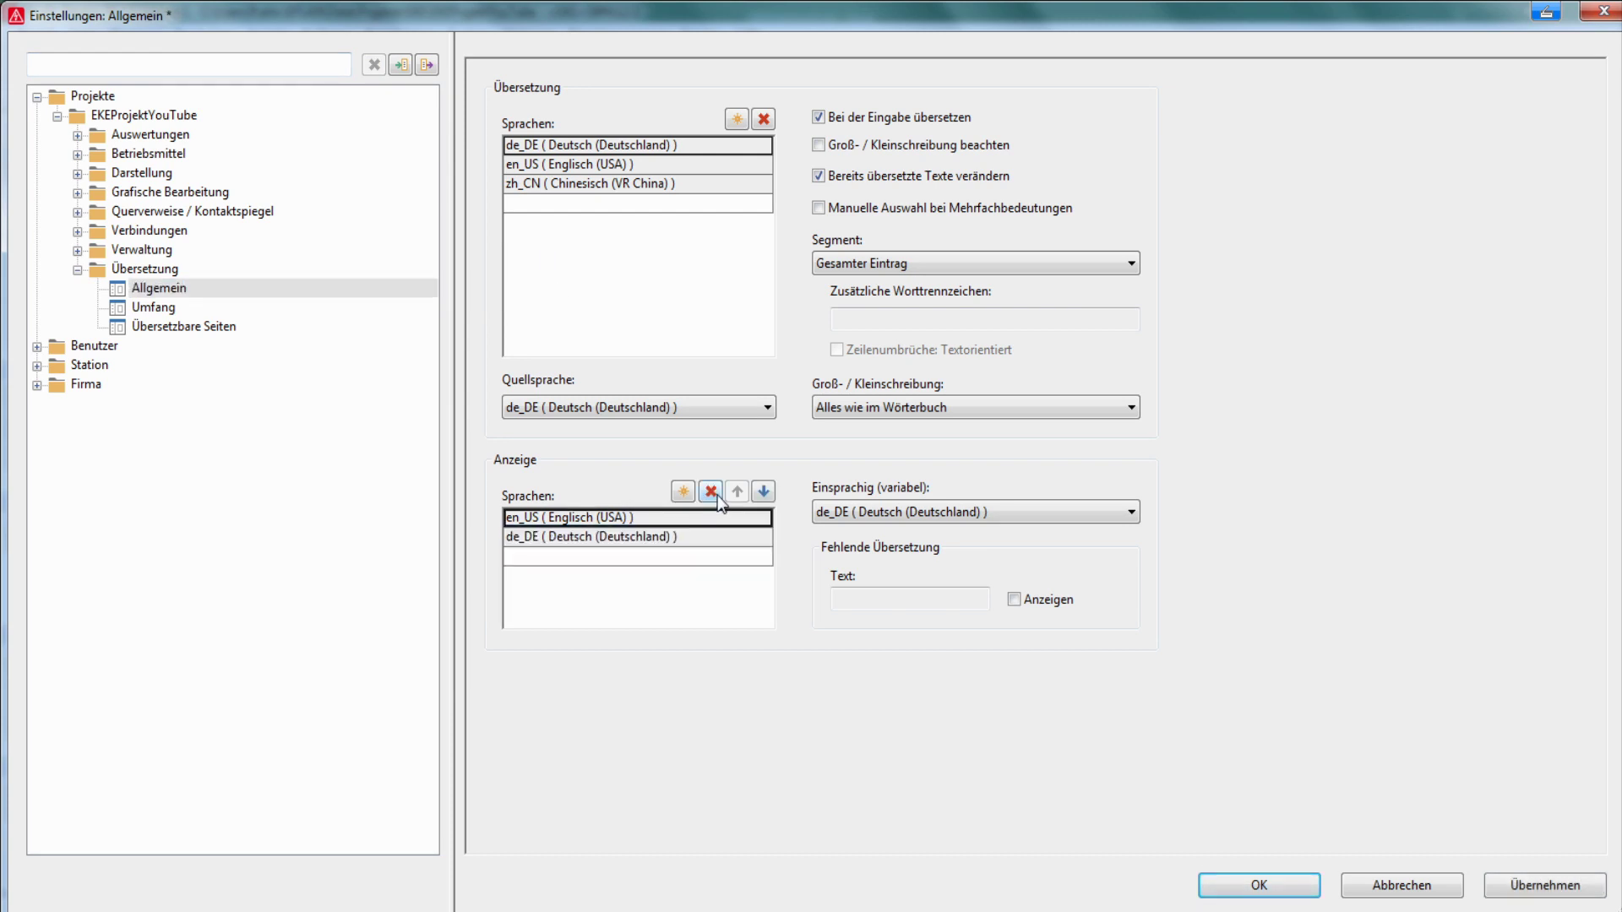
{"action": "left_click", "coordinate": [711, 491]}
{"action": "left_click", "coordinate": [1250, 885]}
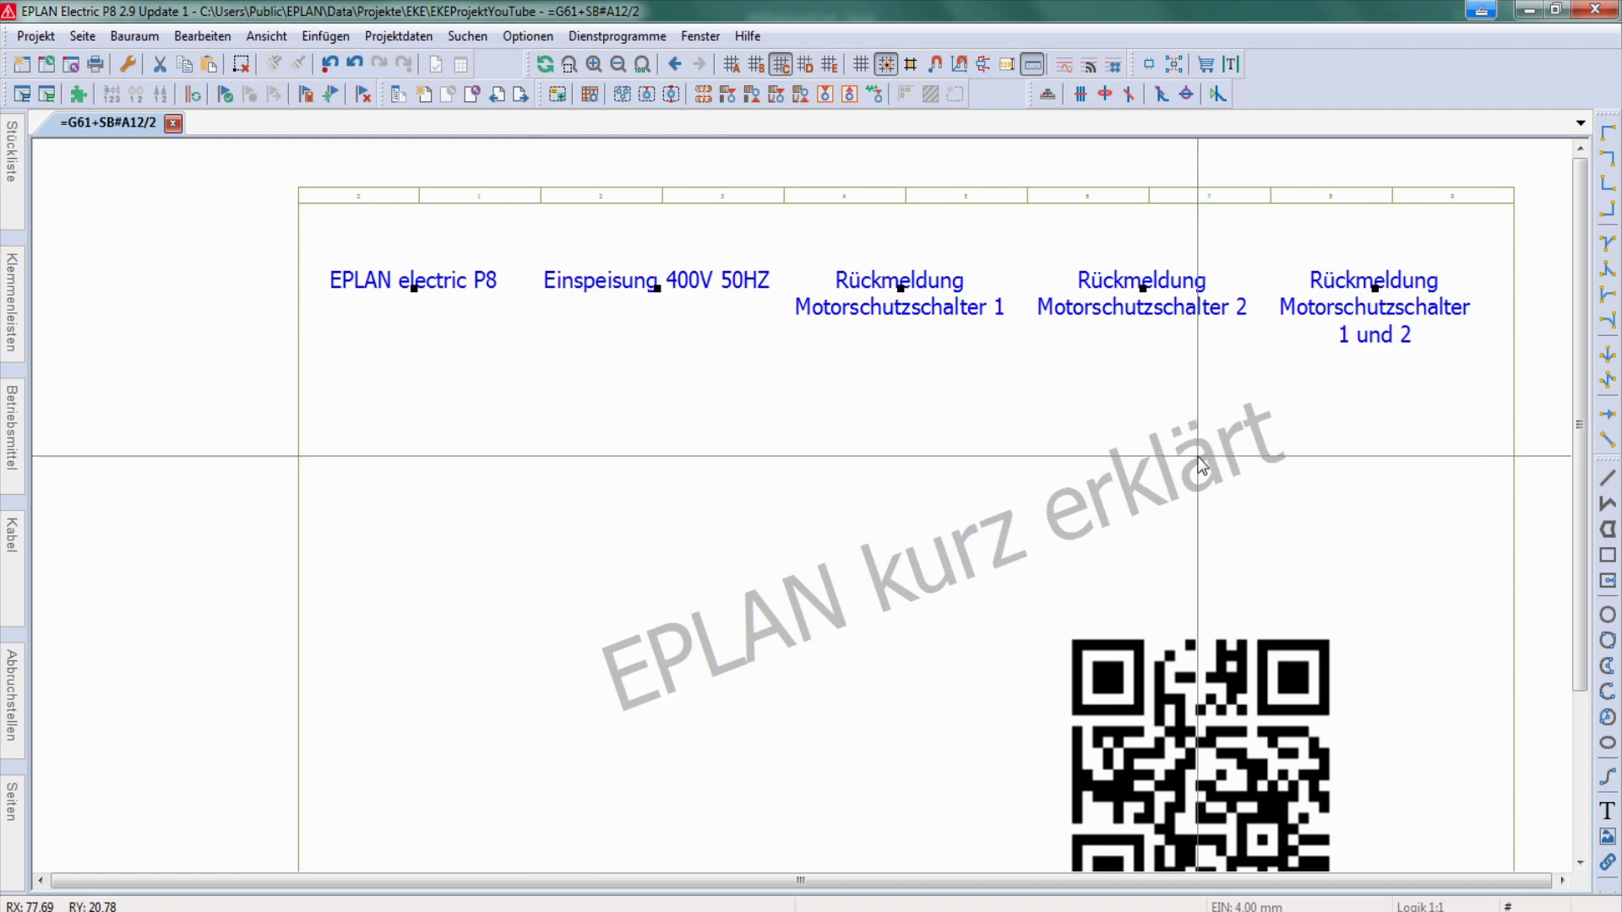
- Compare the "Rückmeldung Motorschutzschalter 2" text with the placeholder entry in cell A2 of EKEFehlwort1.txt in Excel
{"action": "left_click", "coordinate": [1126, 288]}
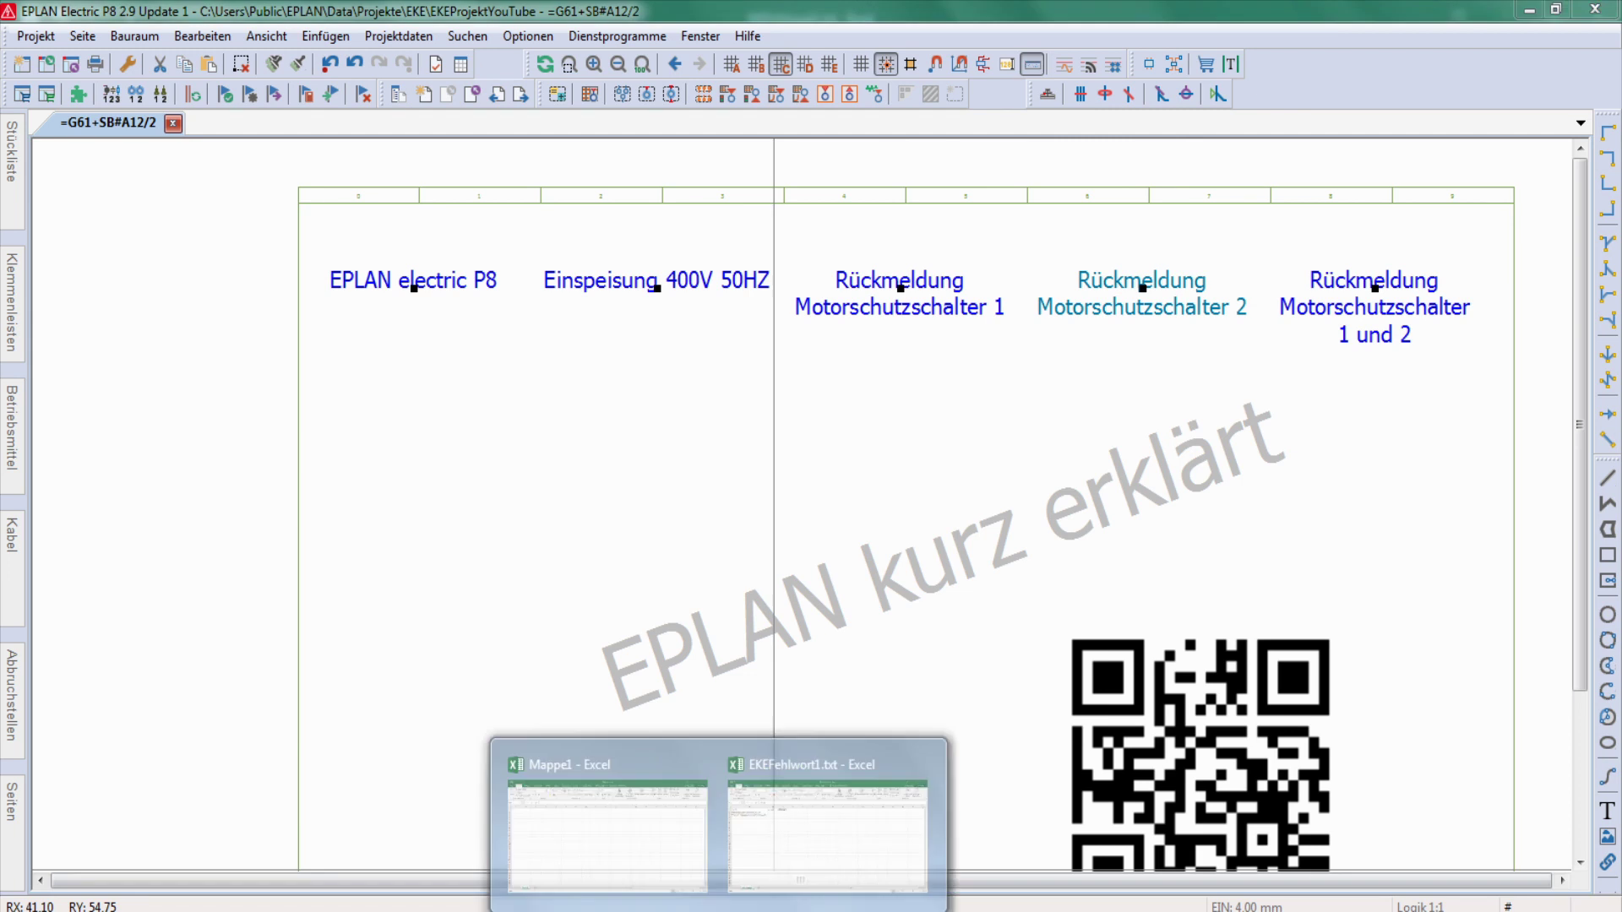
{"action": "left_click", "coordinate": [773, 832]}
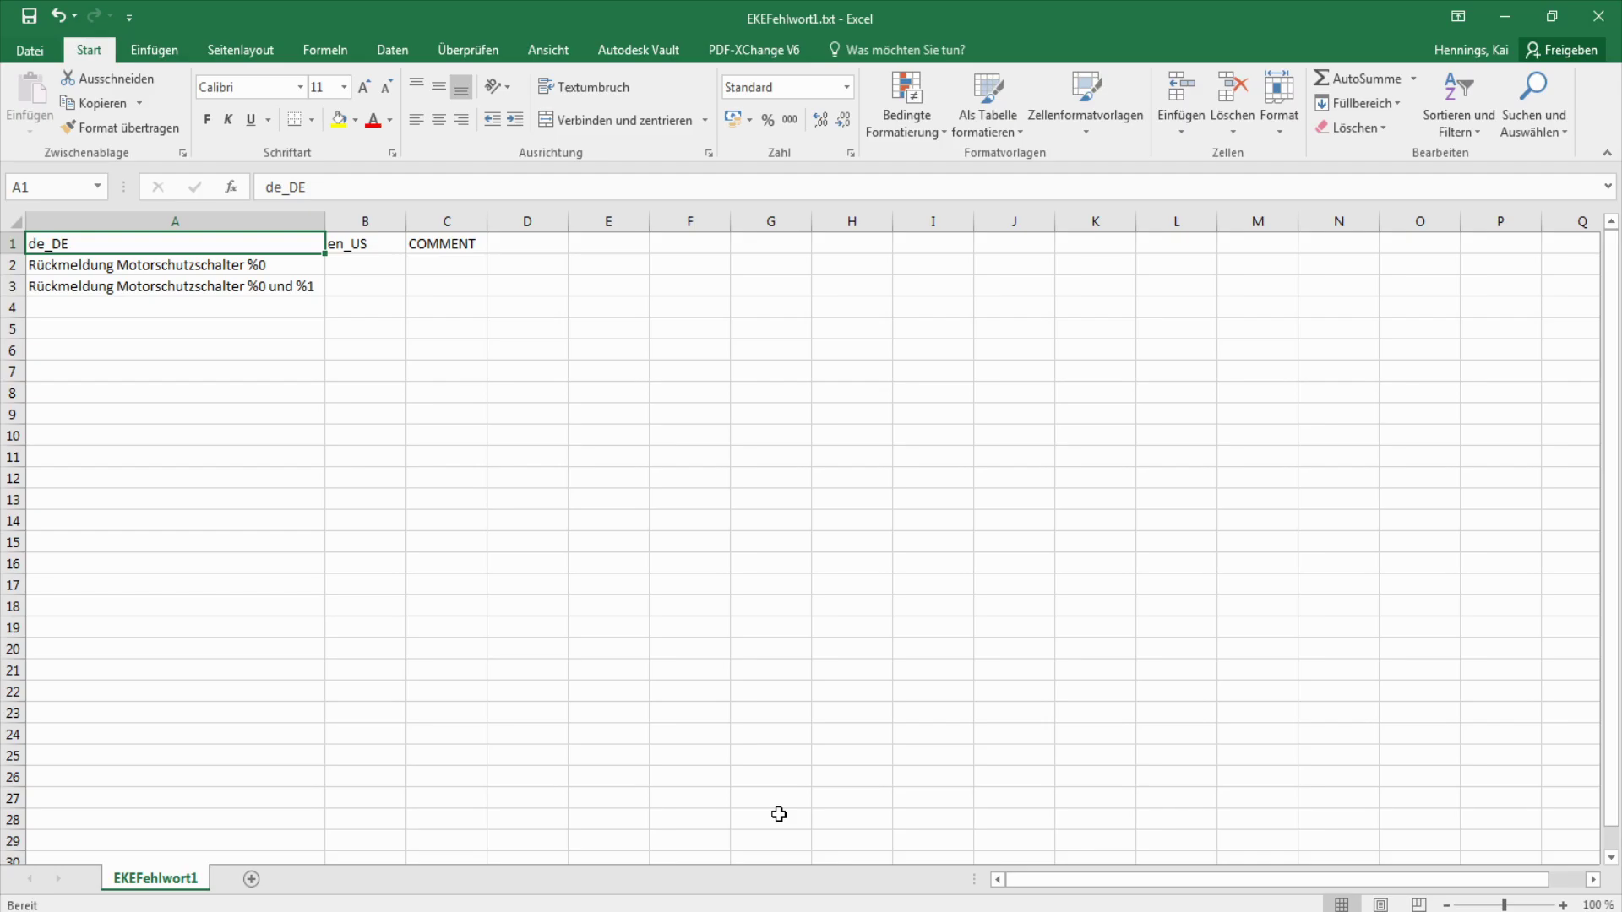
{"action": "left_click", "coordinate": [212, 270]}
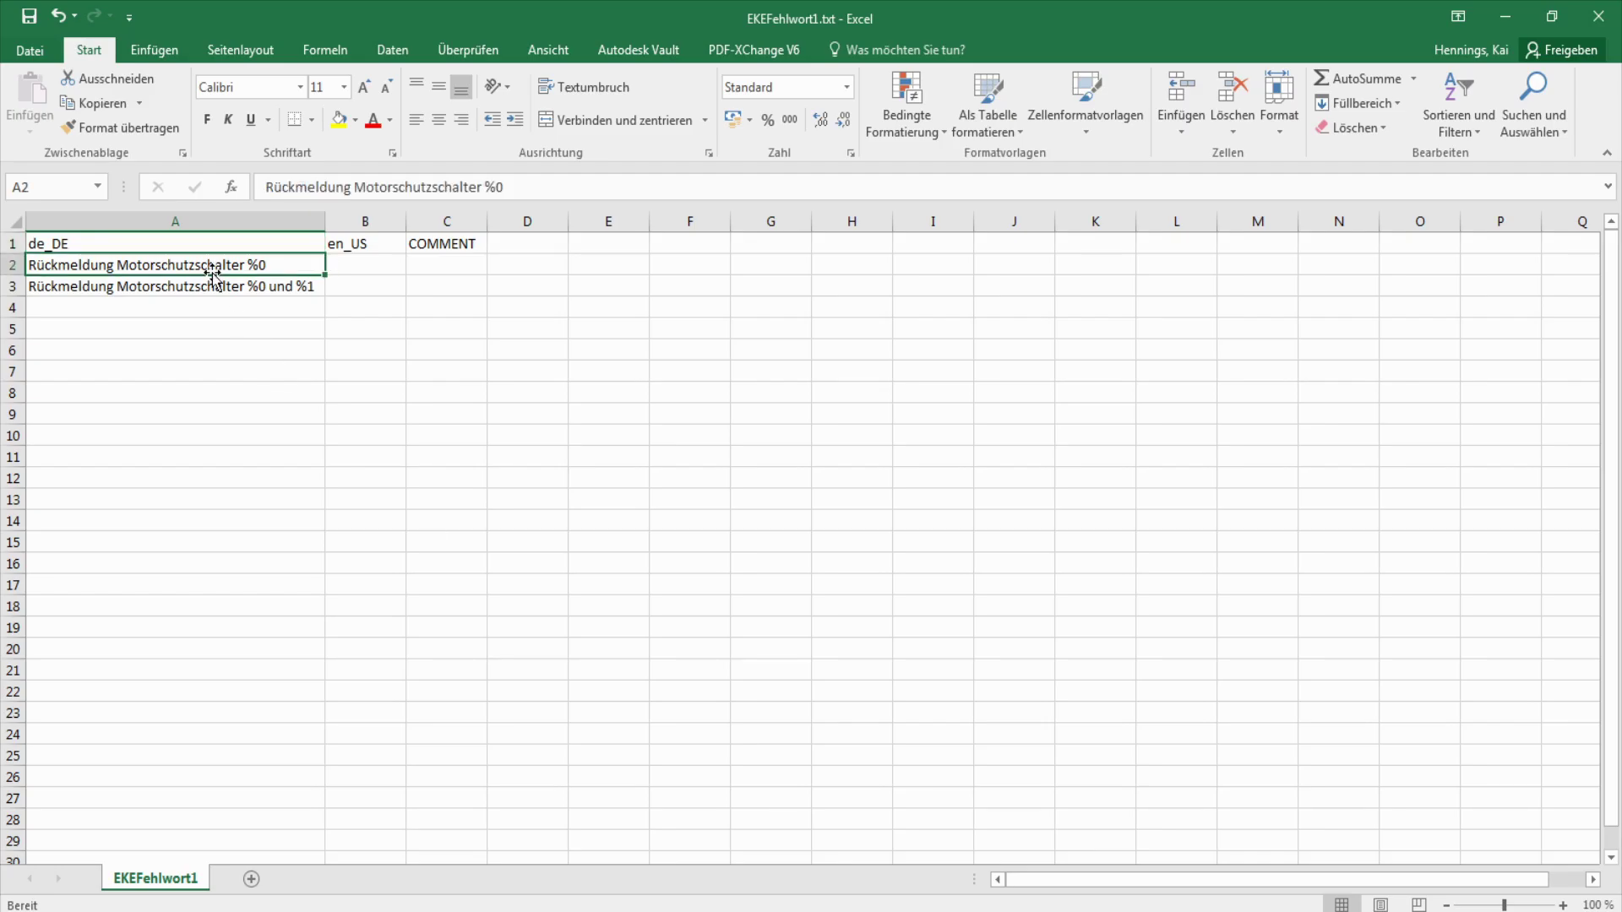
{"action": "left_click", "coordinate": [284, 267]}
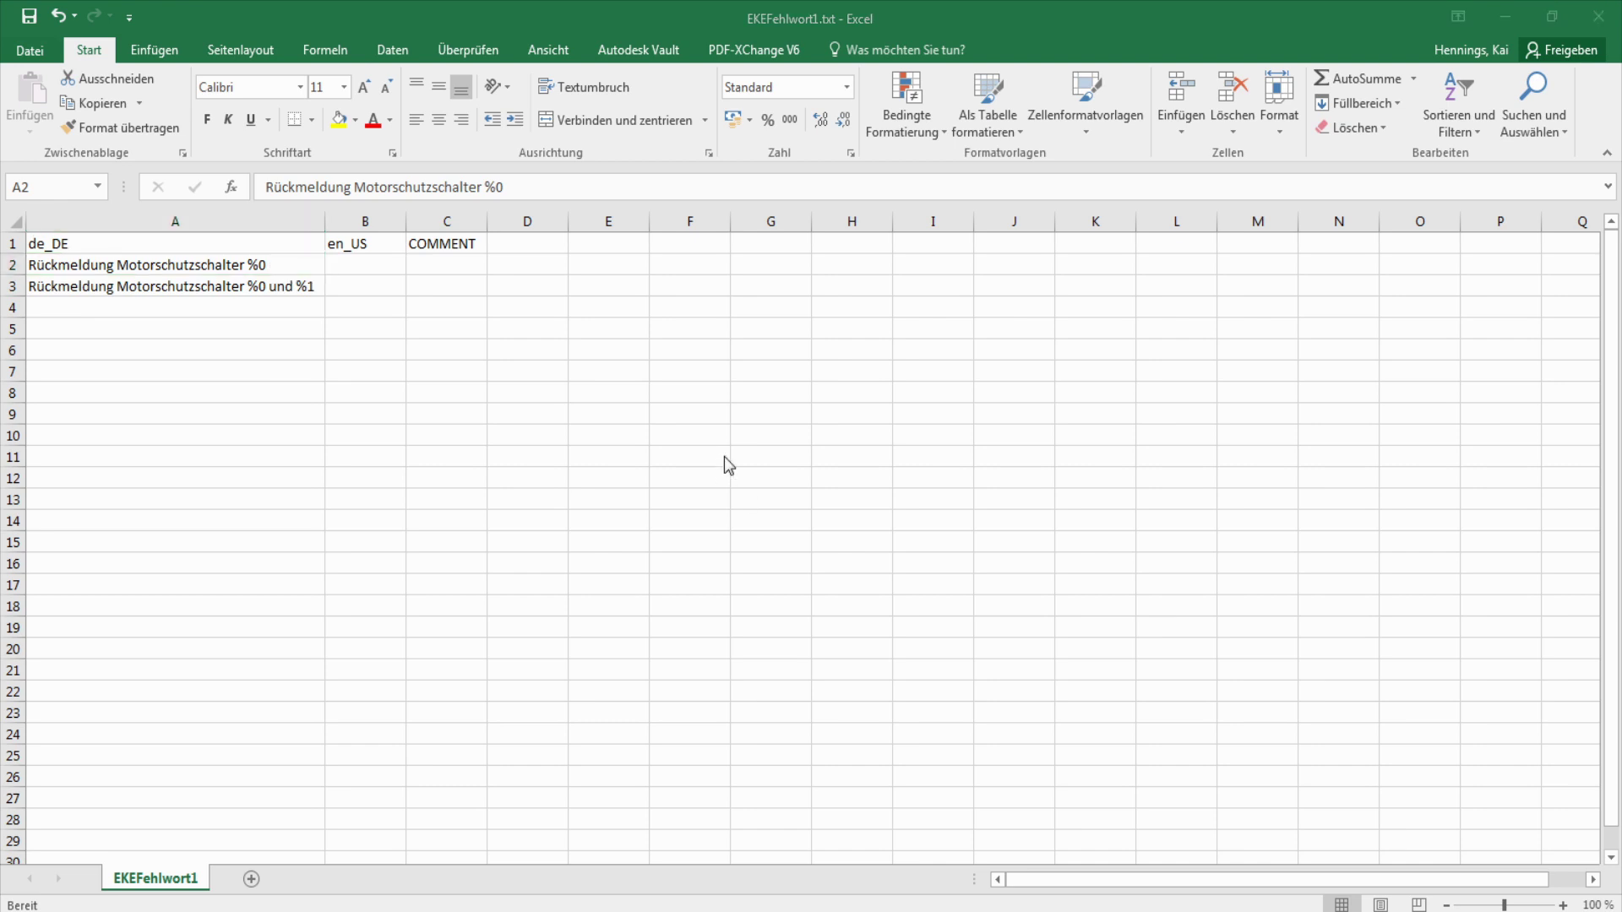
- Copy the German entry "Rückmeldung Motorschutzschalter %0" from A2 into the en_US cell B2
{"action": "left_click", "coordinate": [253, 270]}
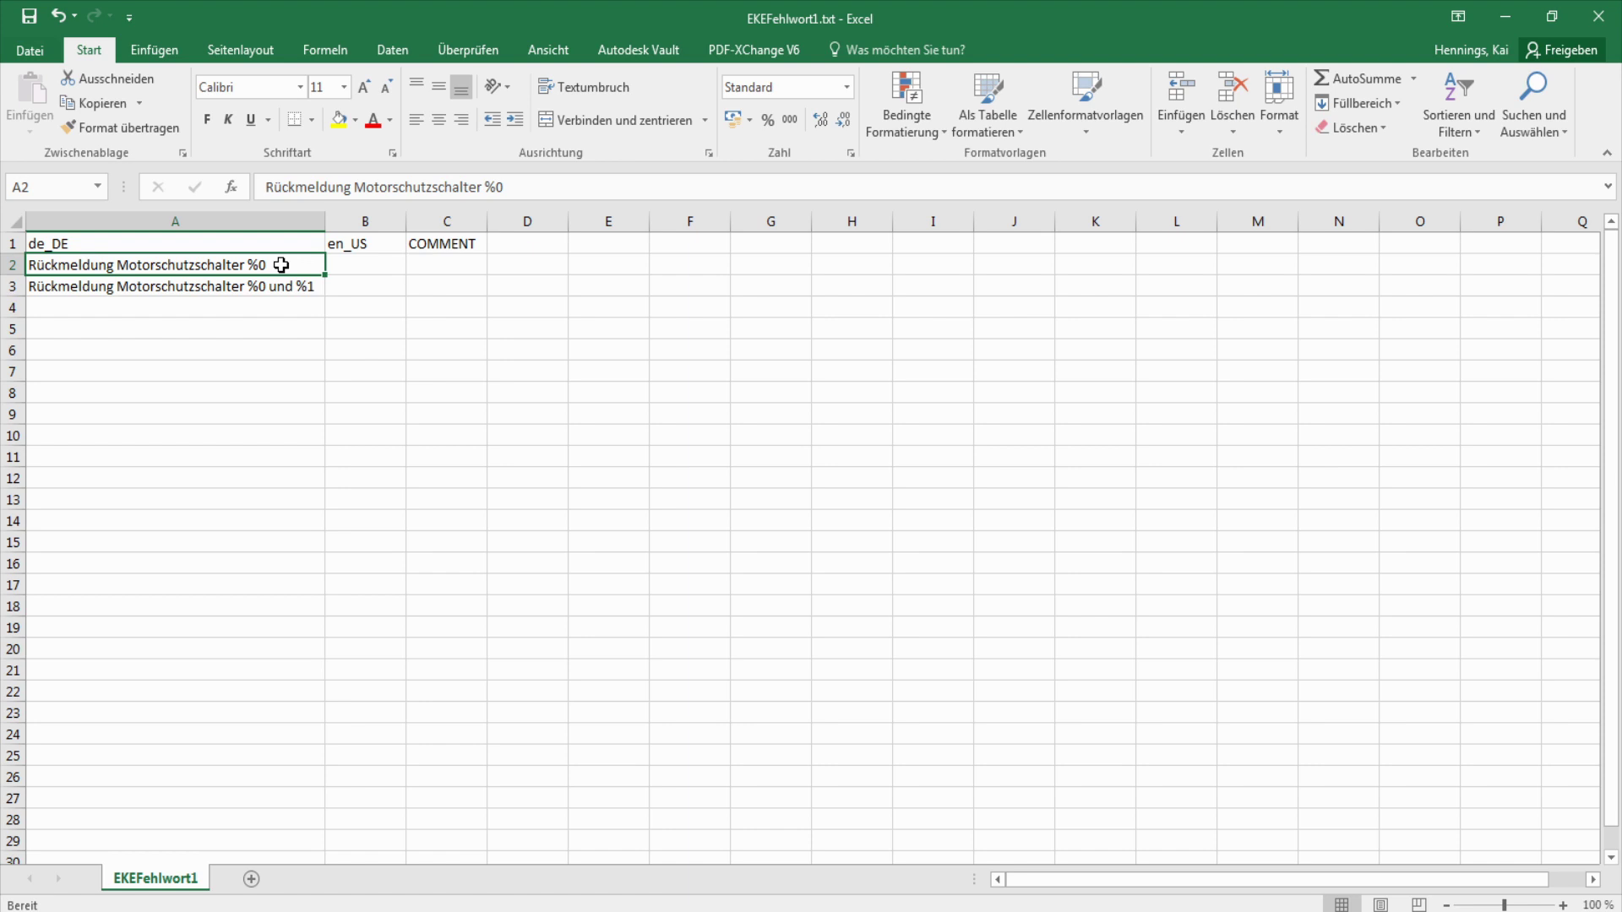
{"action": "key", "text": "ctrl+c"}
{"action": "left_click", "coordinate": [342, 281]}
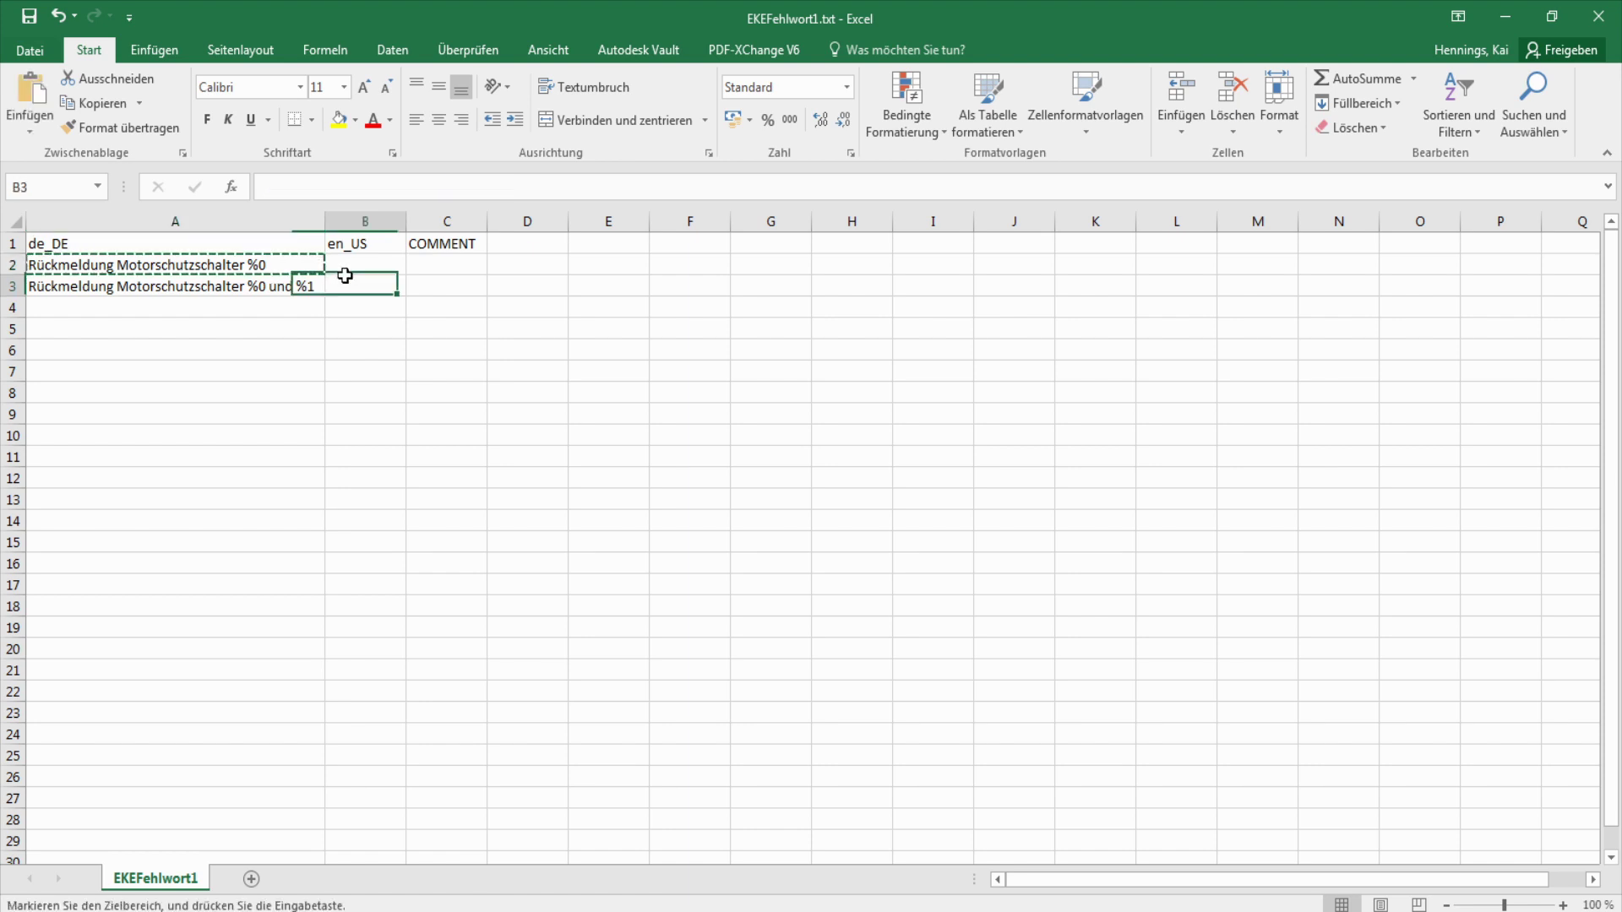
{"action": "left_click", "coordinate": [353, 269]}
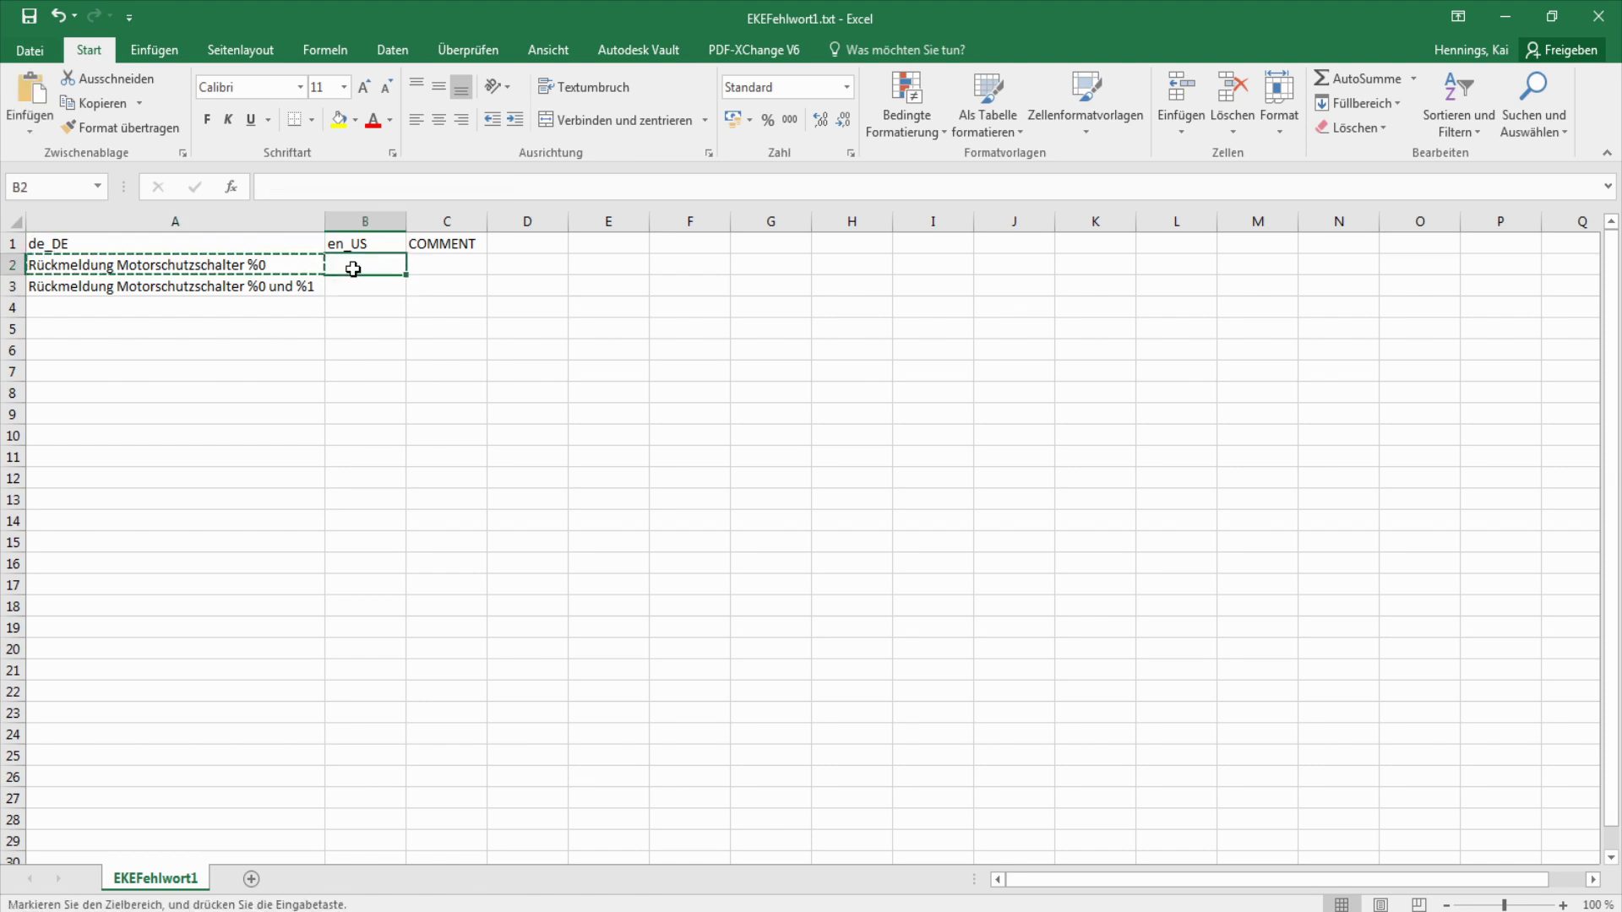
{"action": "key", "text": "ctrl+v"}
- Change the entry in B2 to "Feedback MCCB %0" and fit column B's width to its contents
{"action": "double_click", "coordinate": [355, 267]}
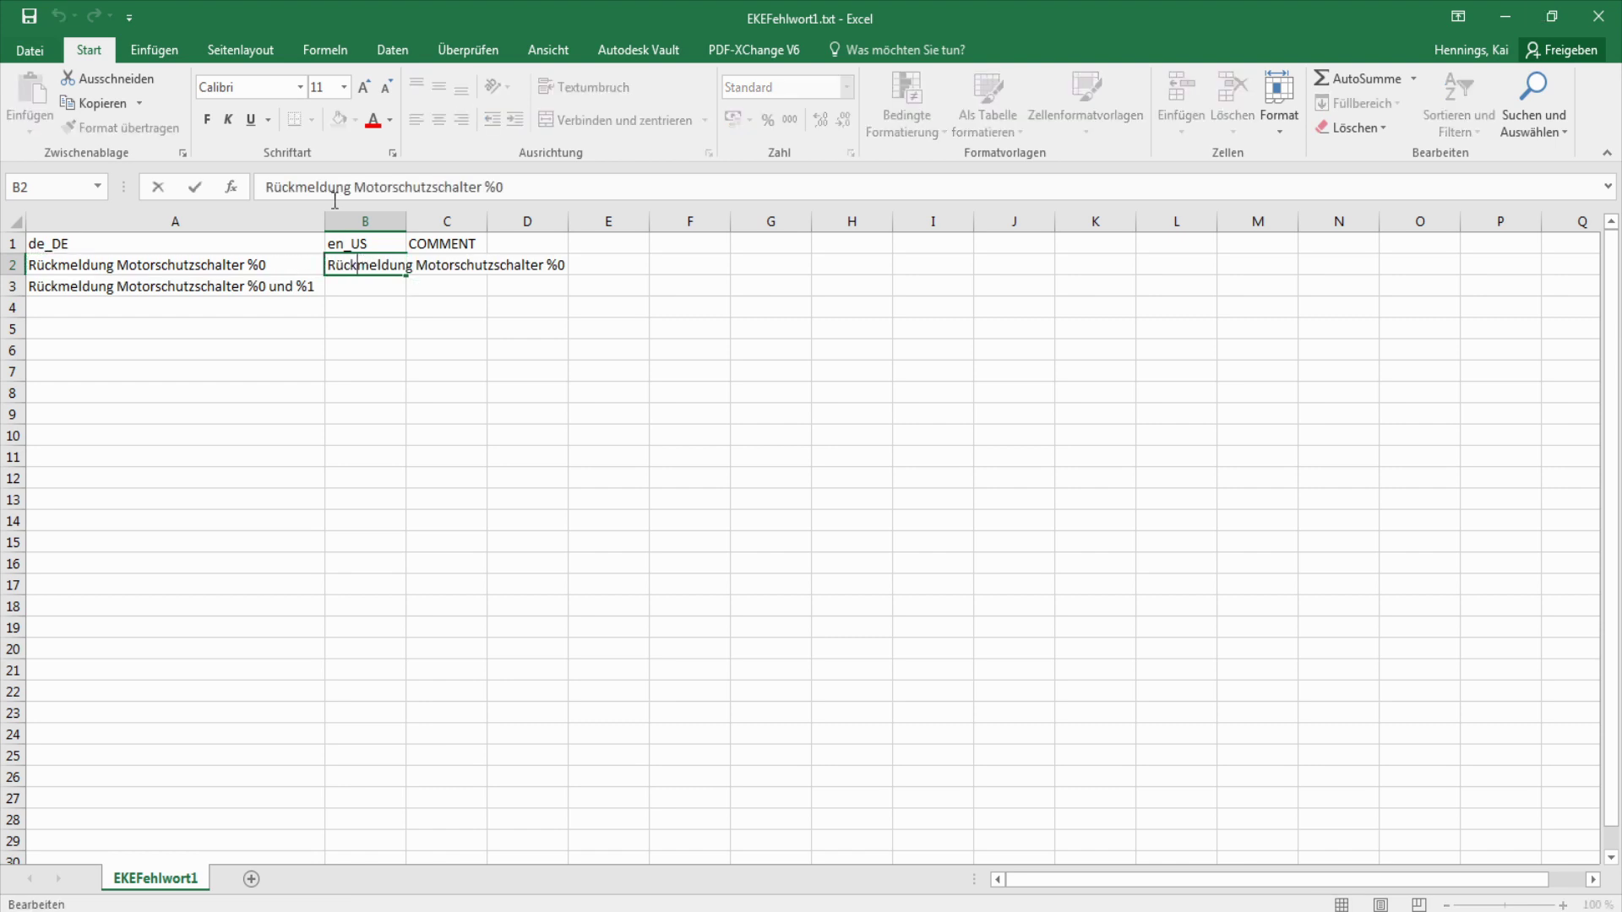
{"action": "left_click_drag", "start_coordinate": [483, 188], "coordinate": [246, 195]}
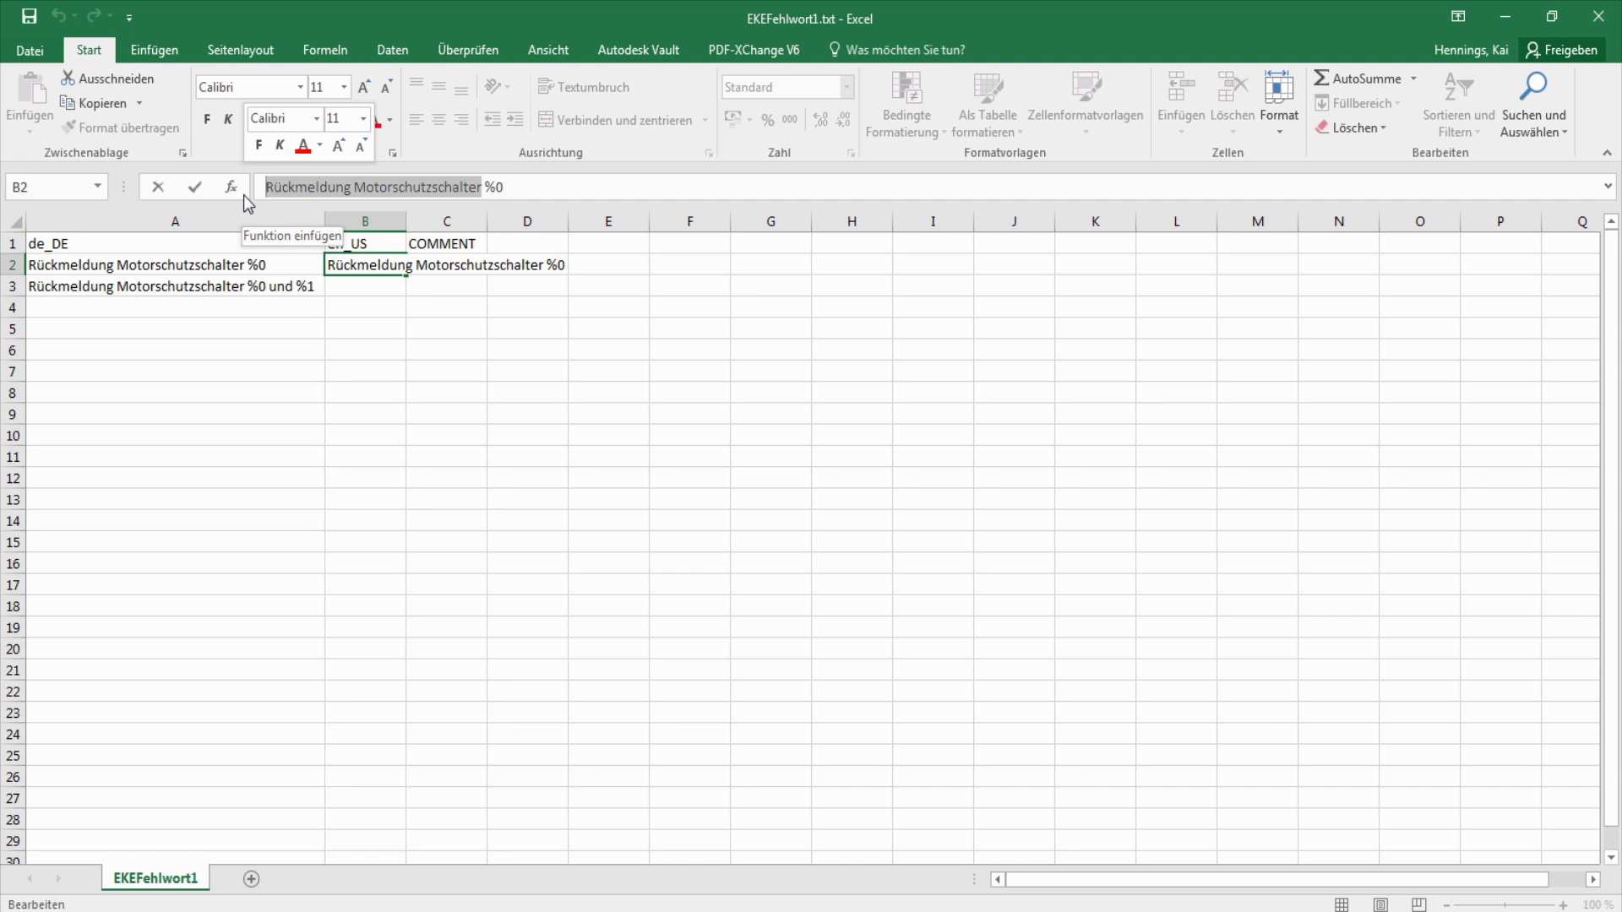
{"action": "type", "text": "Feed"}
{"action": "type", "text": "back"}
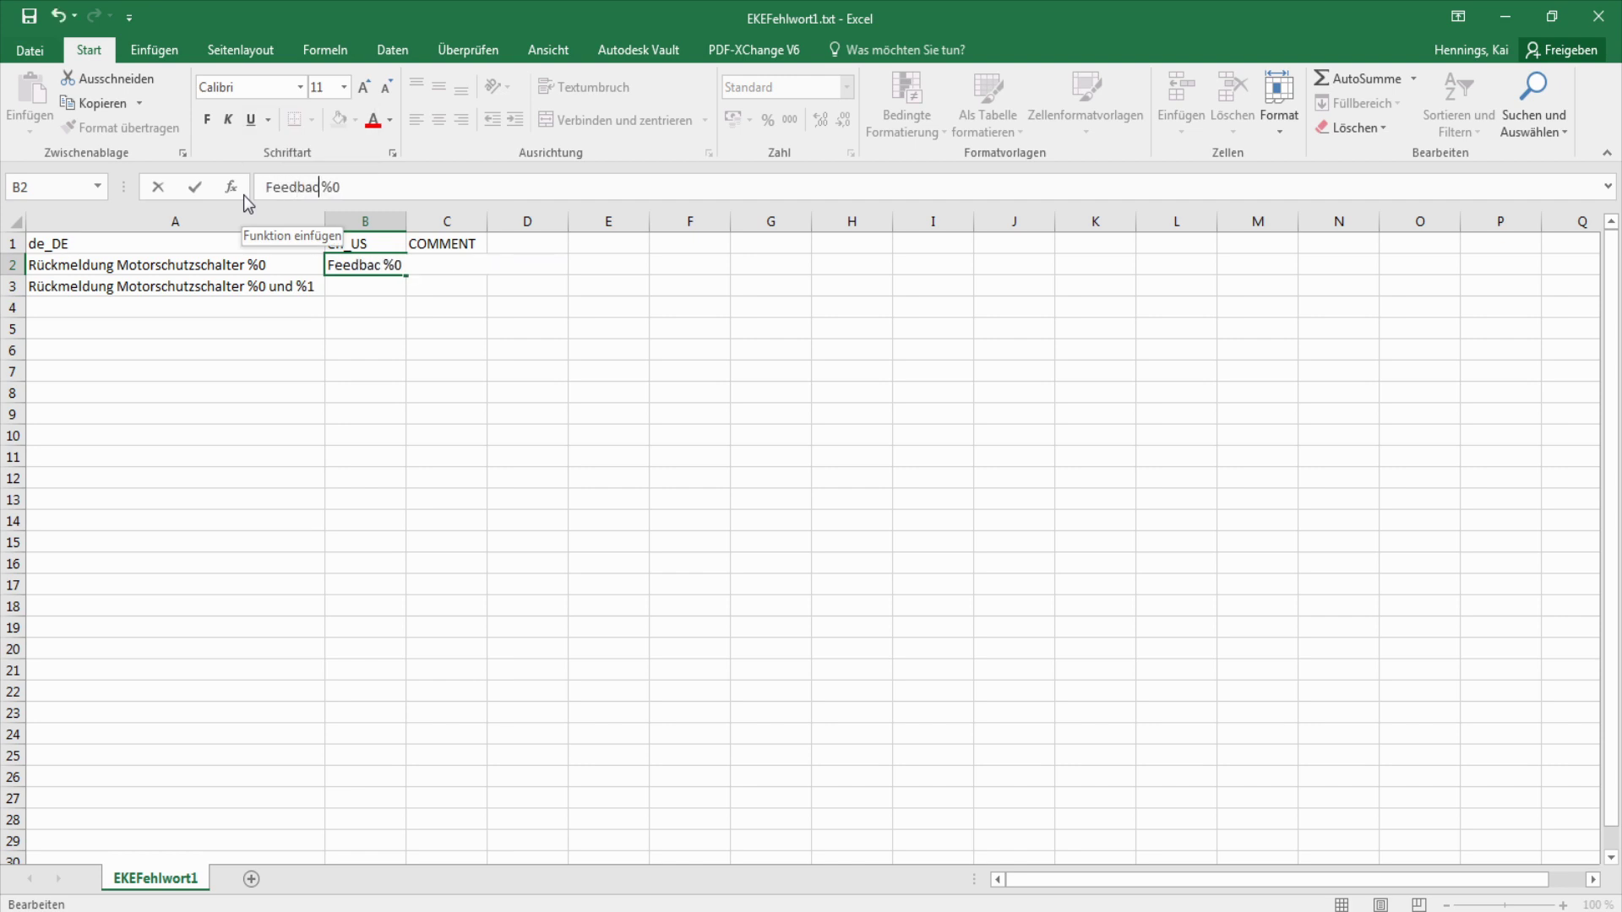
{"action": "type", "text": " MCCB"}
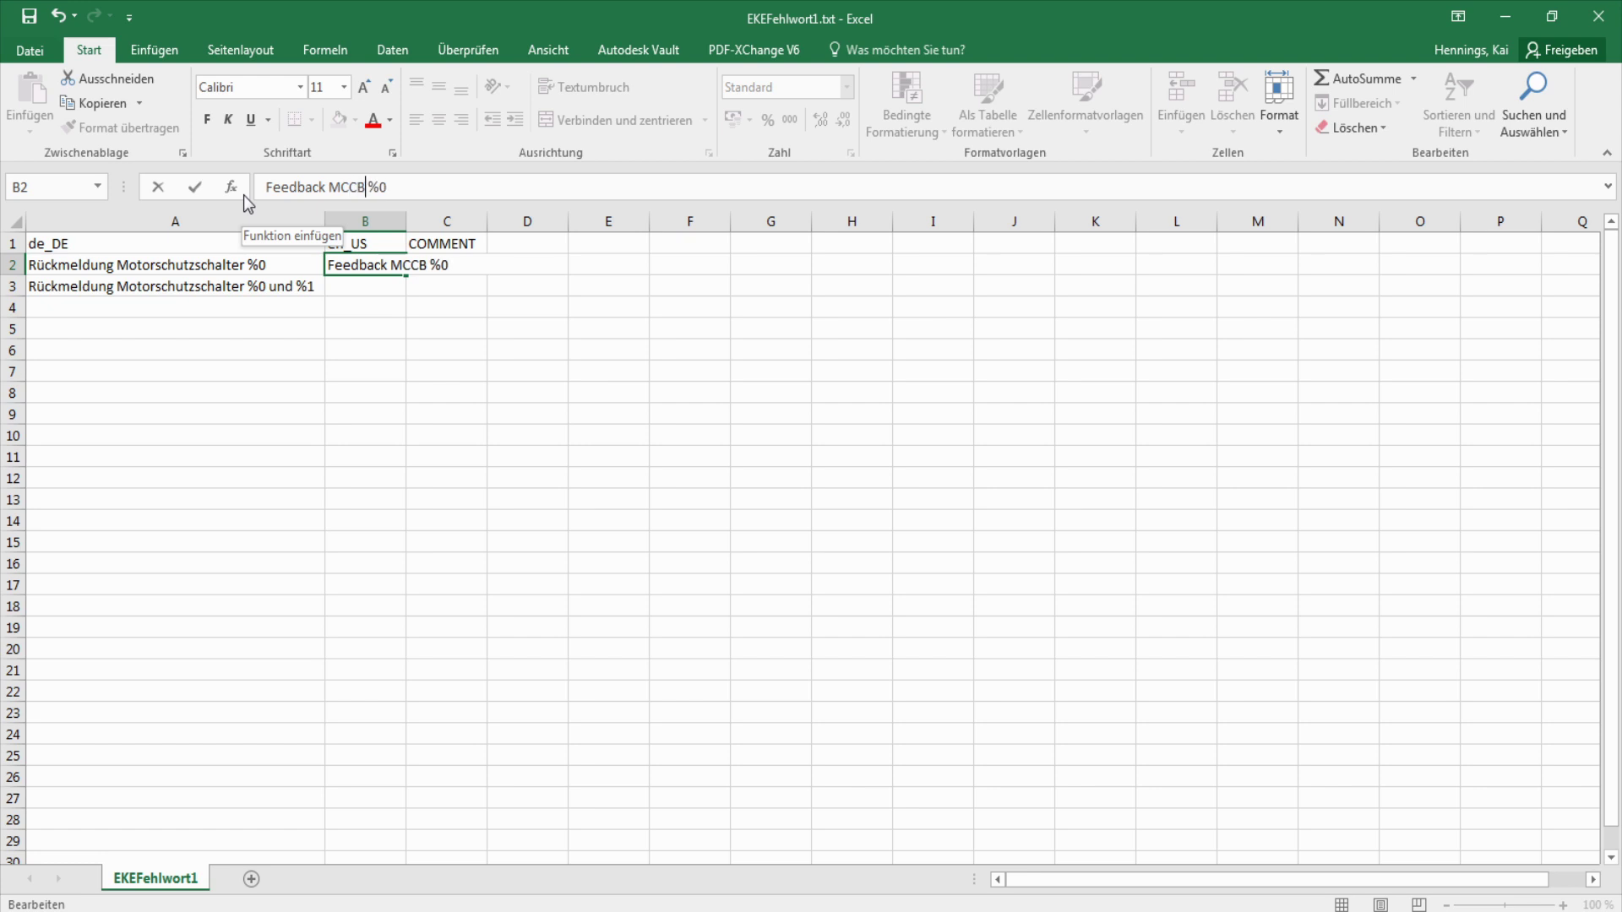
{"action": "left_click", "coordinate": [387, 306]}
{"action": "left_click", "coordinate": [384, 259]}
{"action": "double_click", "coordinate": [407, 223]}
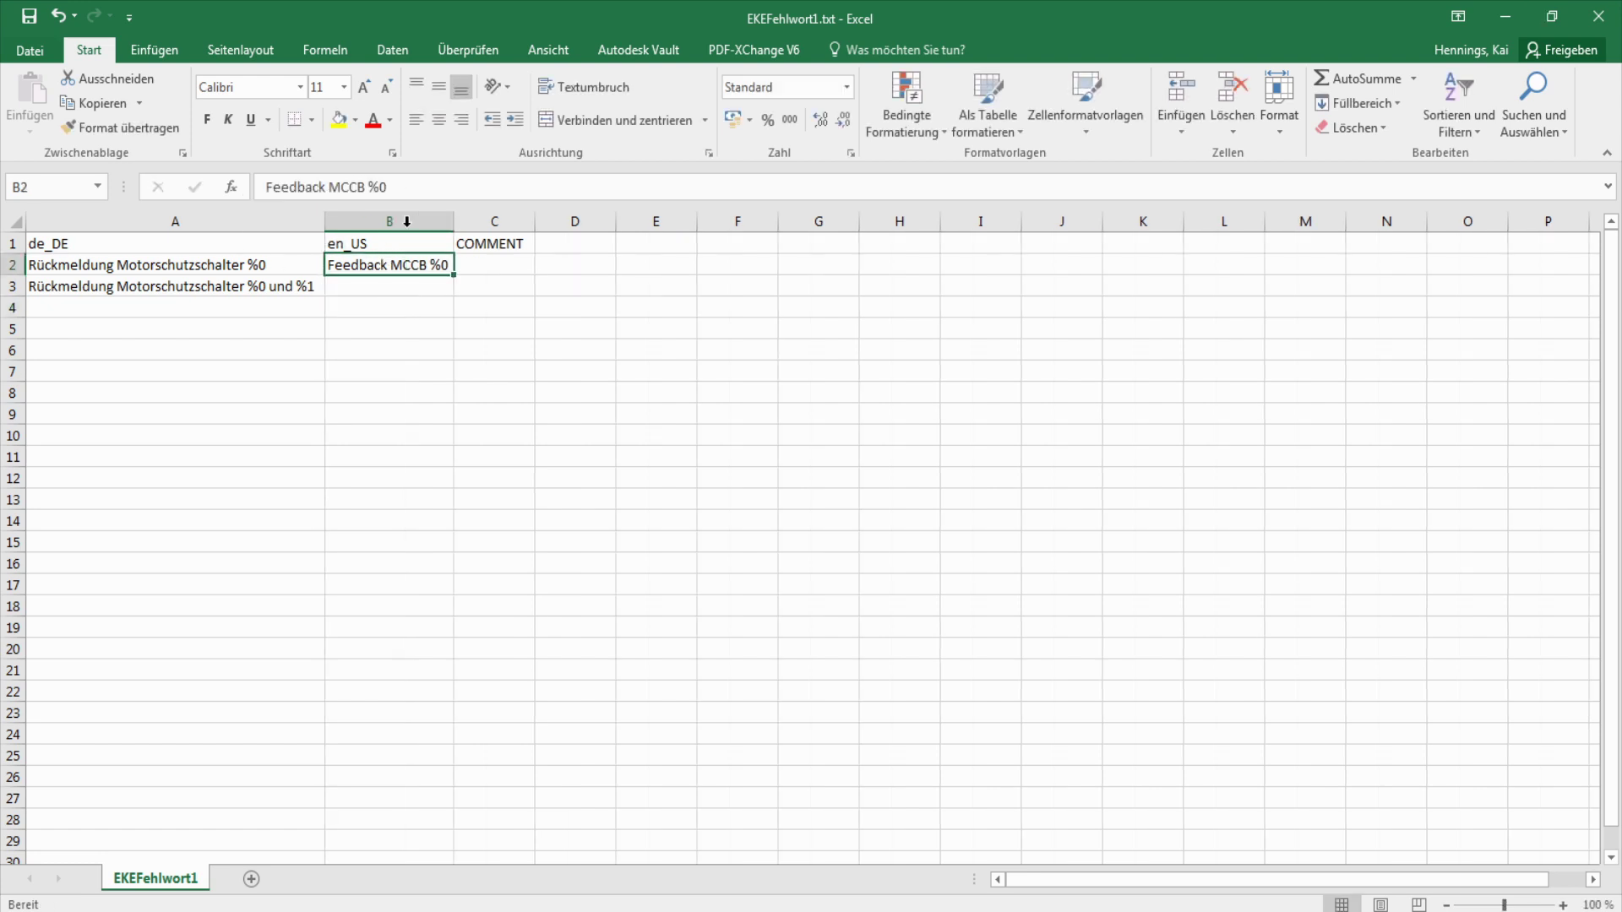
- Copy the German entry "Rückmeldung Motorschutzschalter %0 und %1" from A3 into the en_US cell B3 after comparing it with the EPLAN text
{"action": "left_click", "coordinate": [279, 297]}
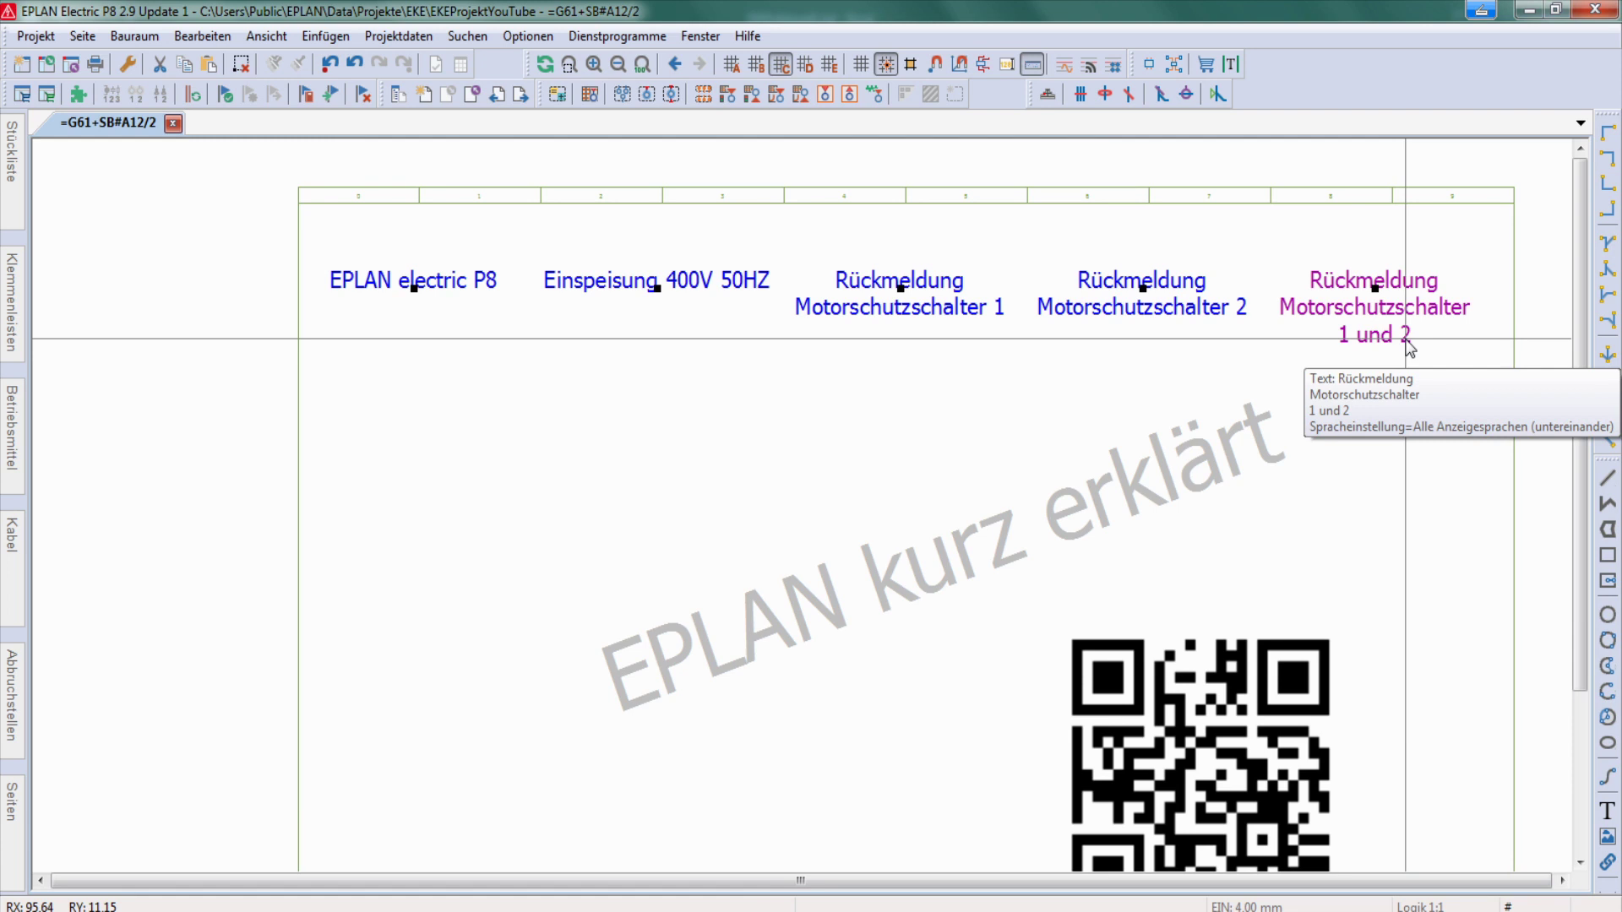
{"action": "mouse_move", "coordinate": [718, 905]}
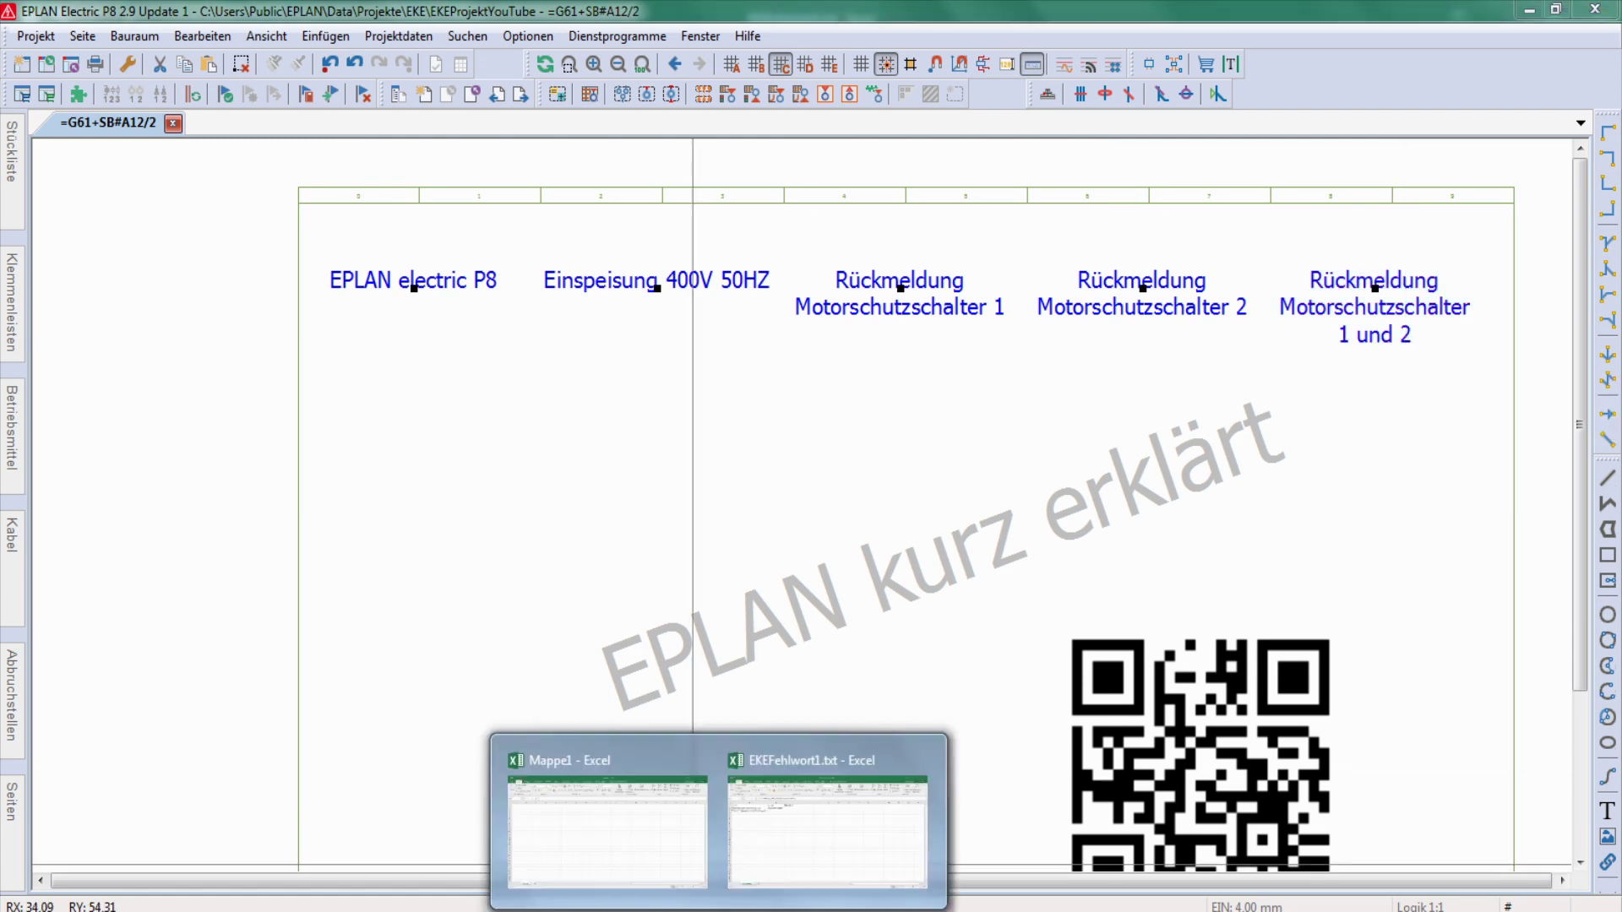
{"action": "left_click", "coordinate": [745, 876]}
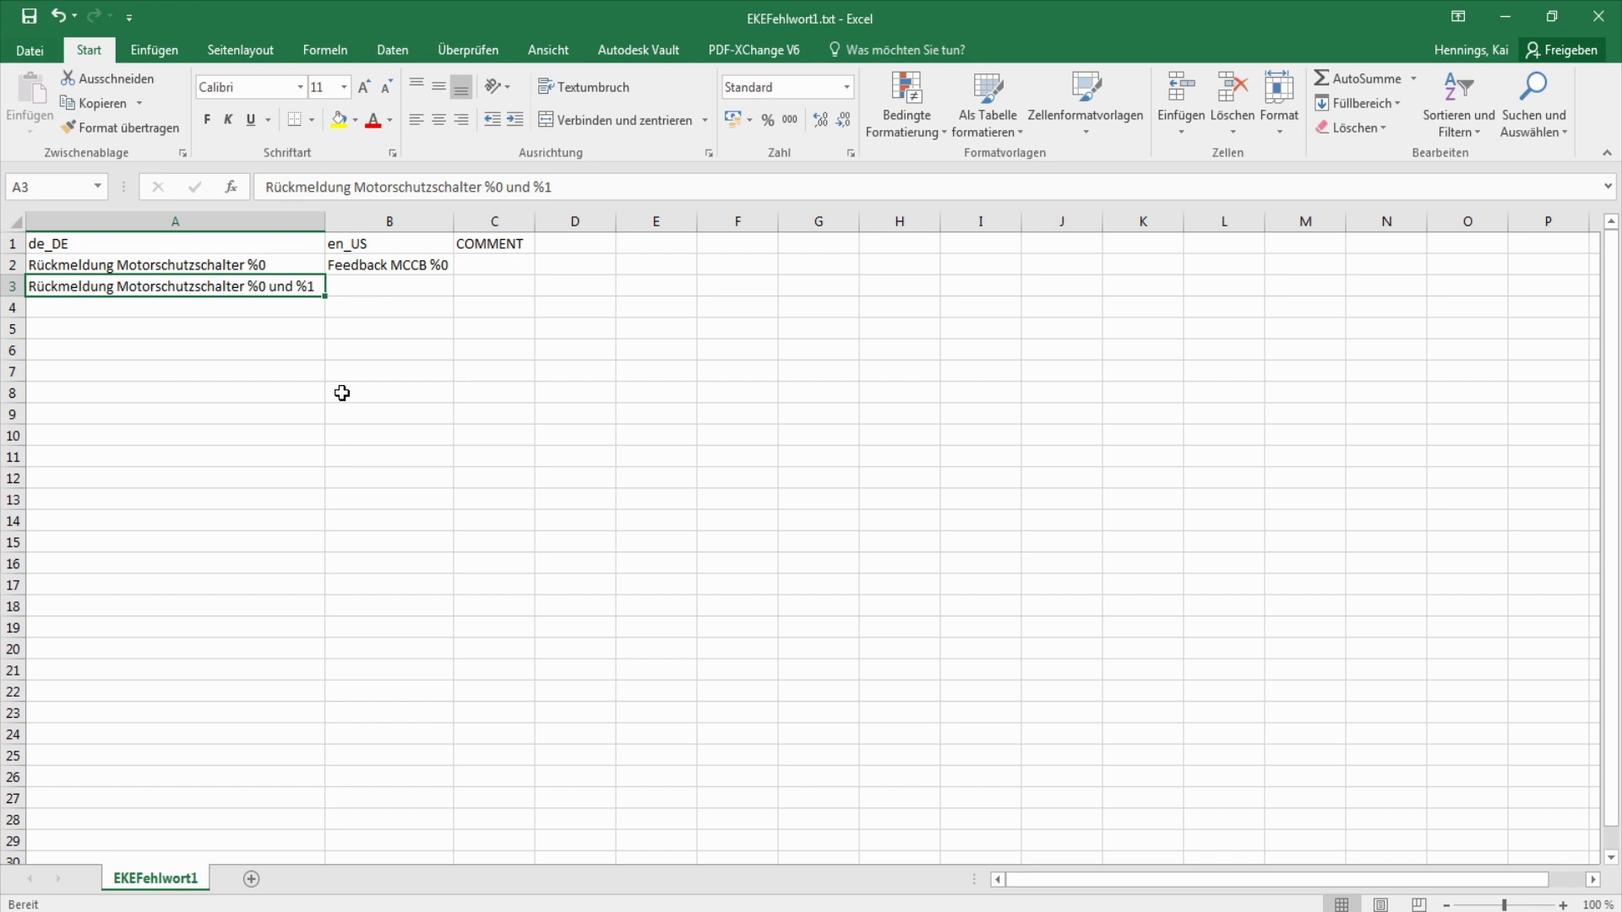
{"action": "key", "text": "ctrl+c"}
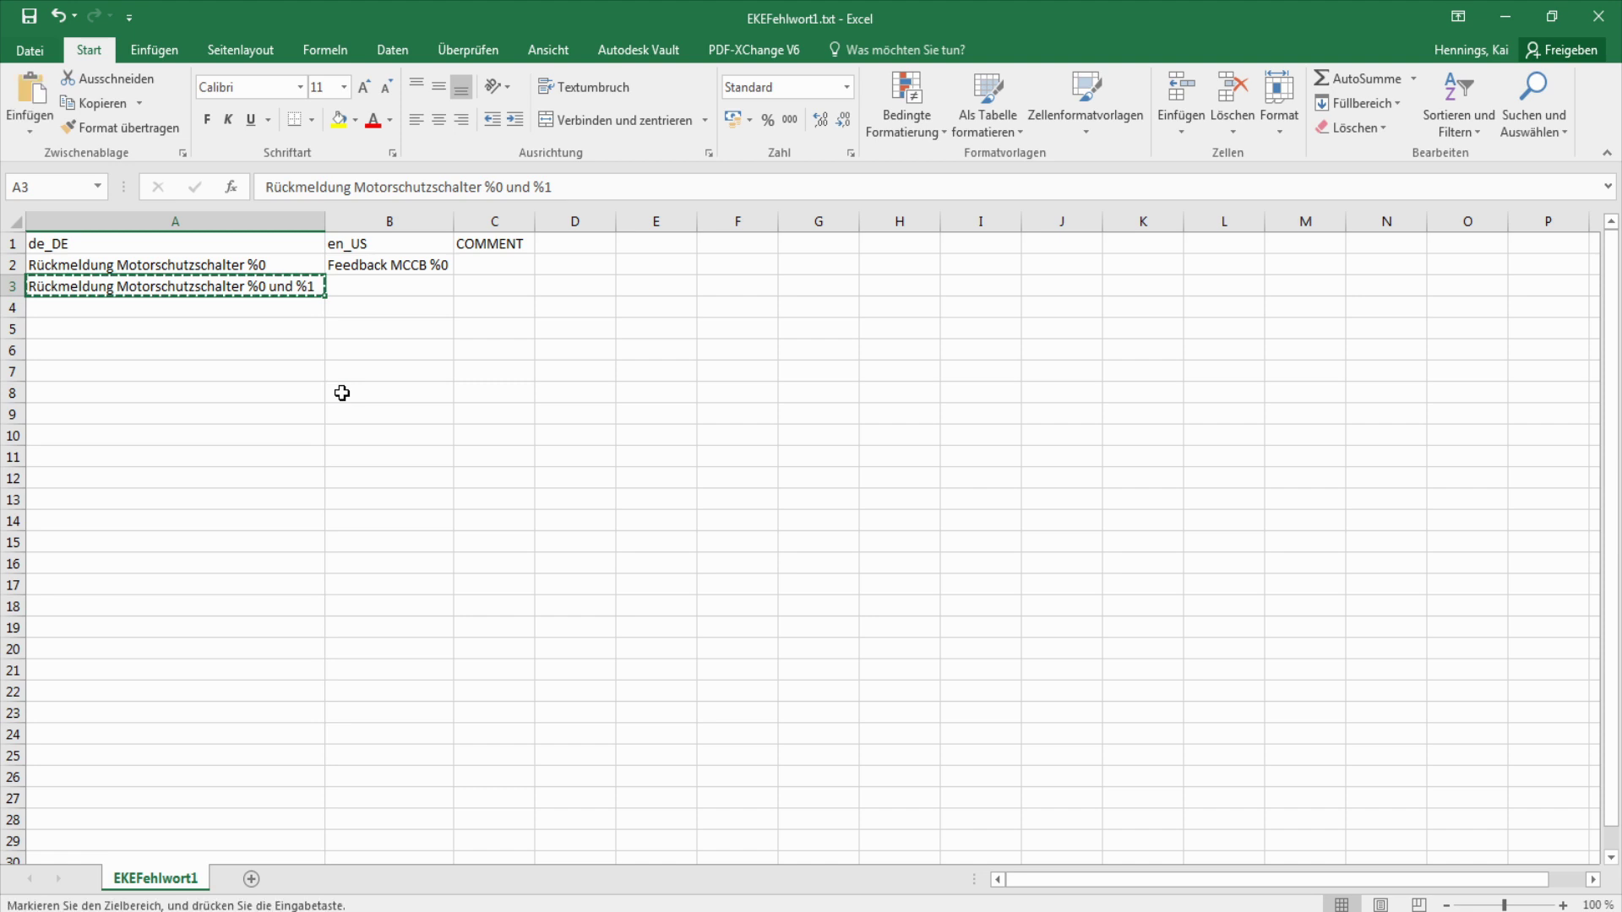
{"action": "left_click", "coordinate": [391, 296]}
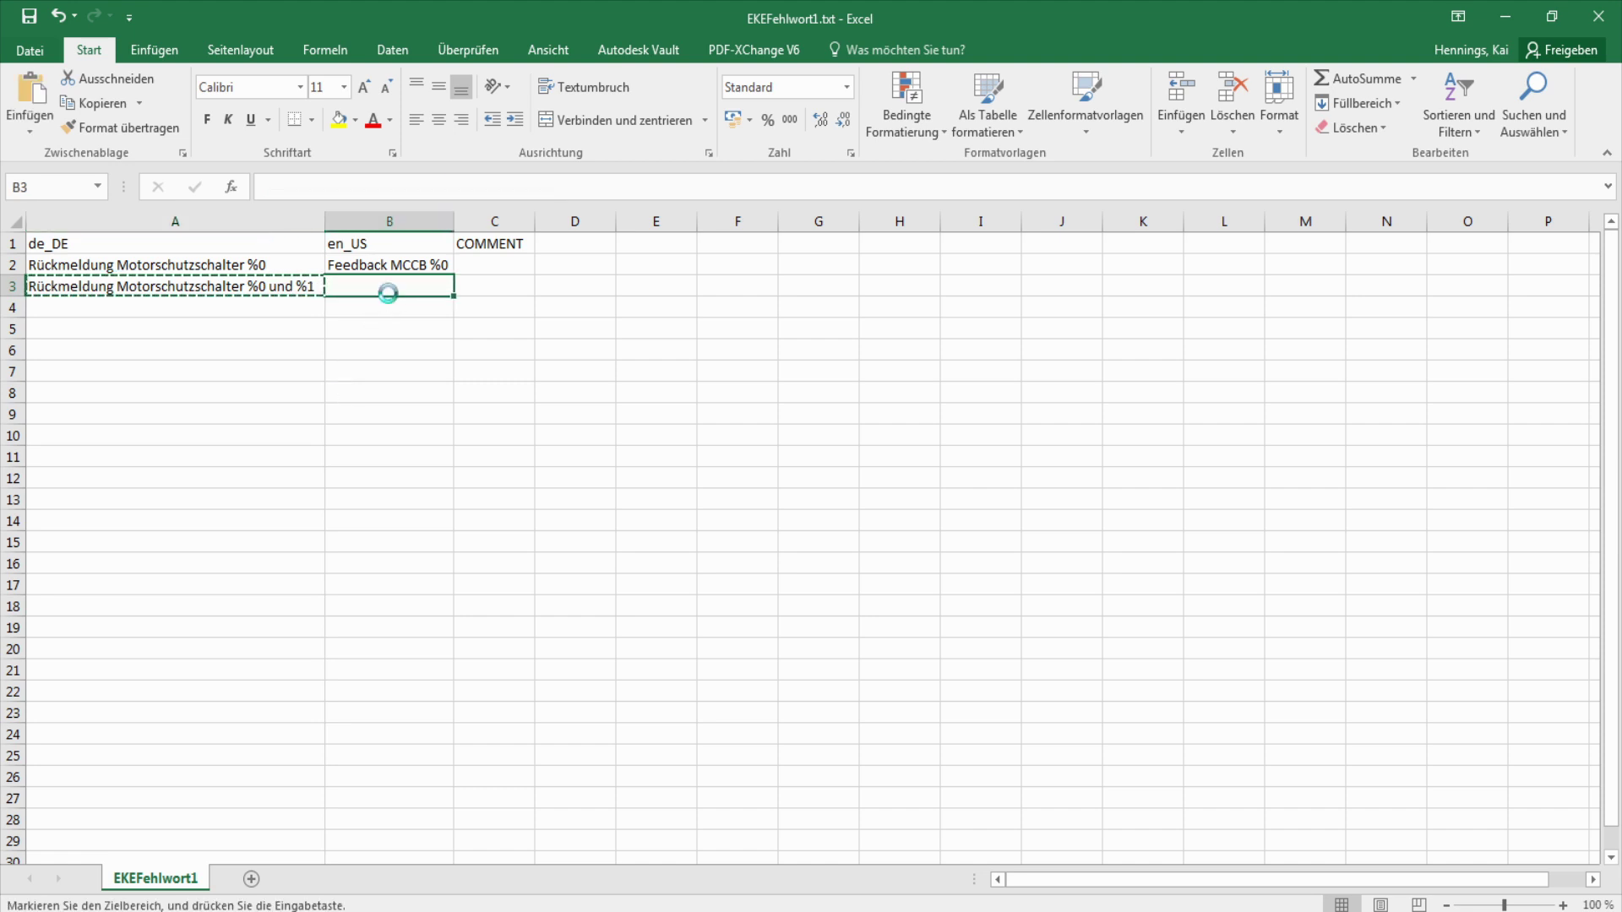
{"action": "key", "text": "ctrl+v"}
- Change the entry in B3 to "Feedback MCCB %0 and %1", reusing the "Feedback MCCB" wording from B2
{"action": "double_click", "coordinate": [403, 267]}
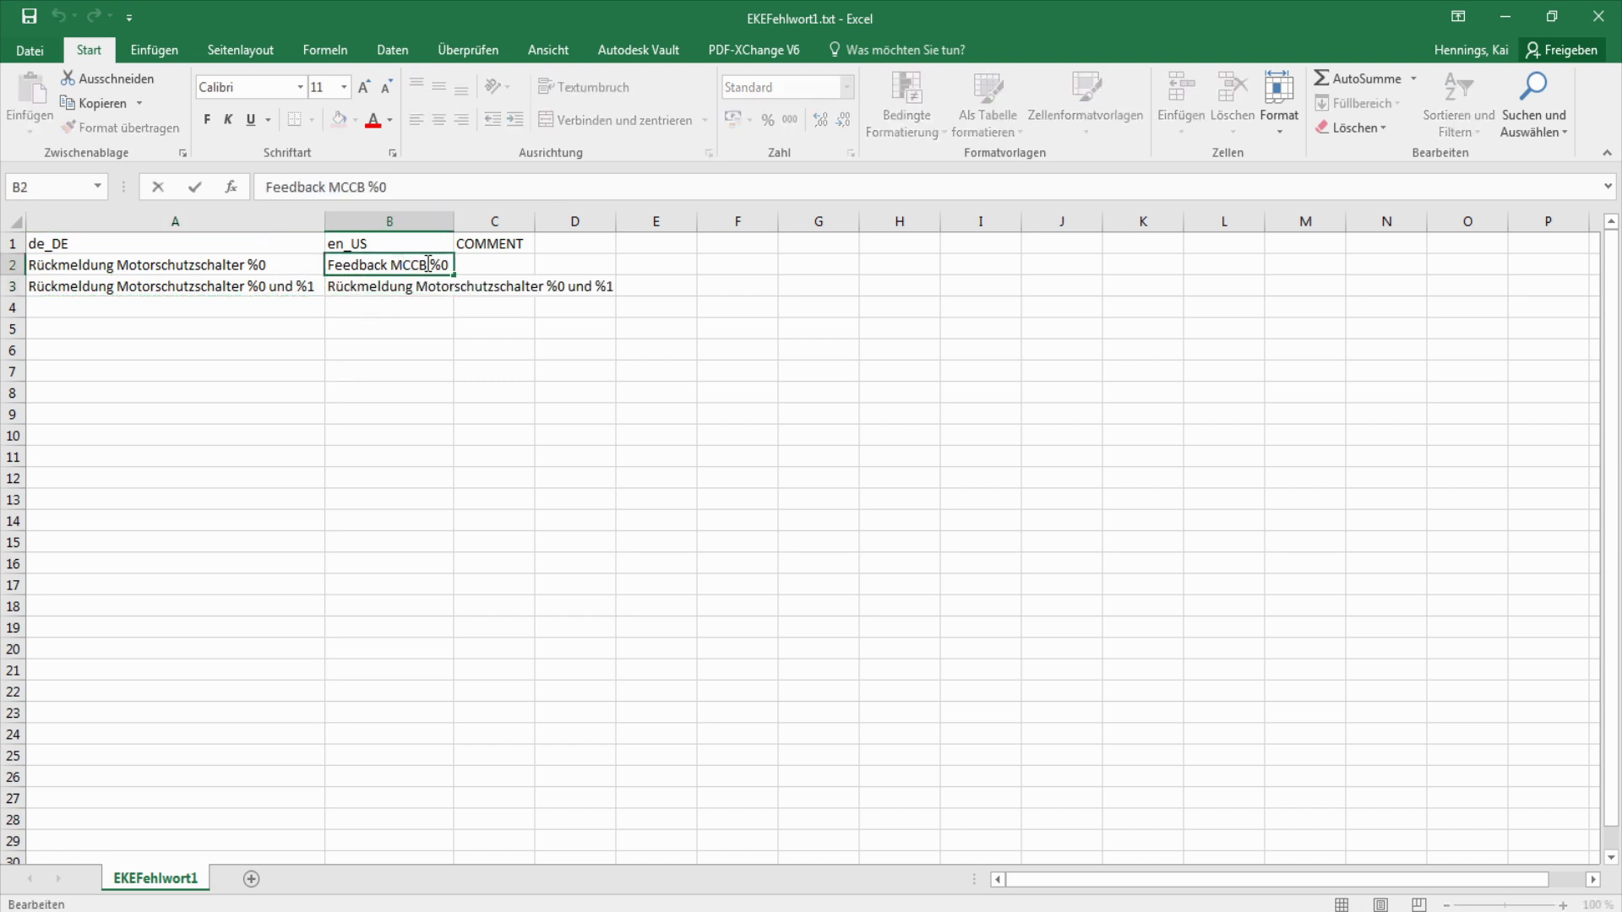
{"action": "left_click_drag", "start_coordinate": [428, 265], "coordinate": [316, 256]}
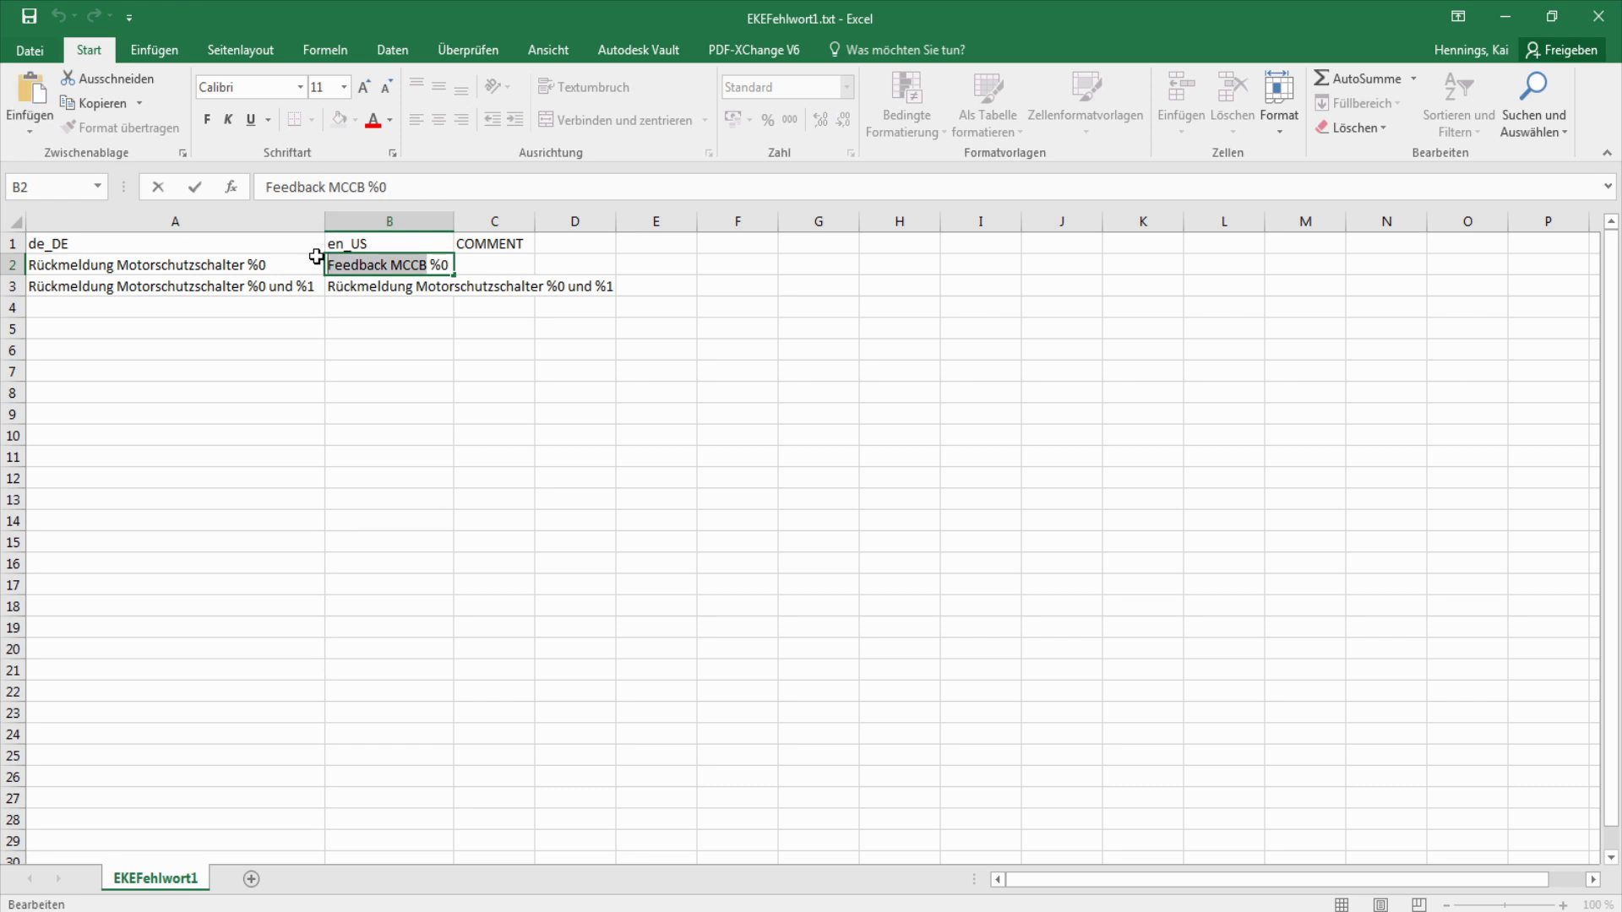
{"action": "left_click", "coordinate": [372, 287]}
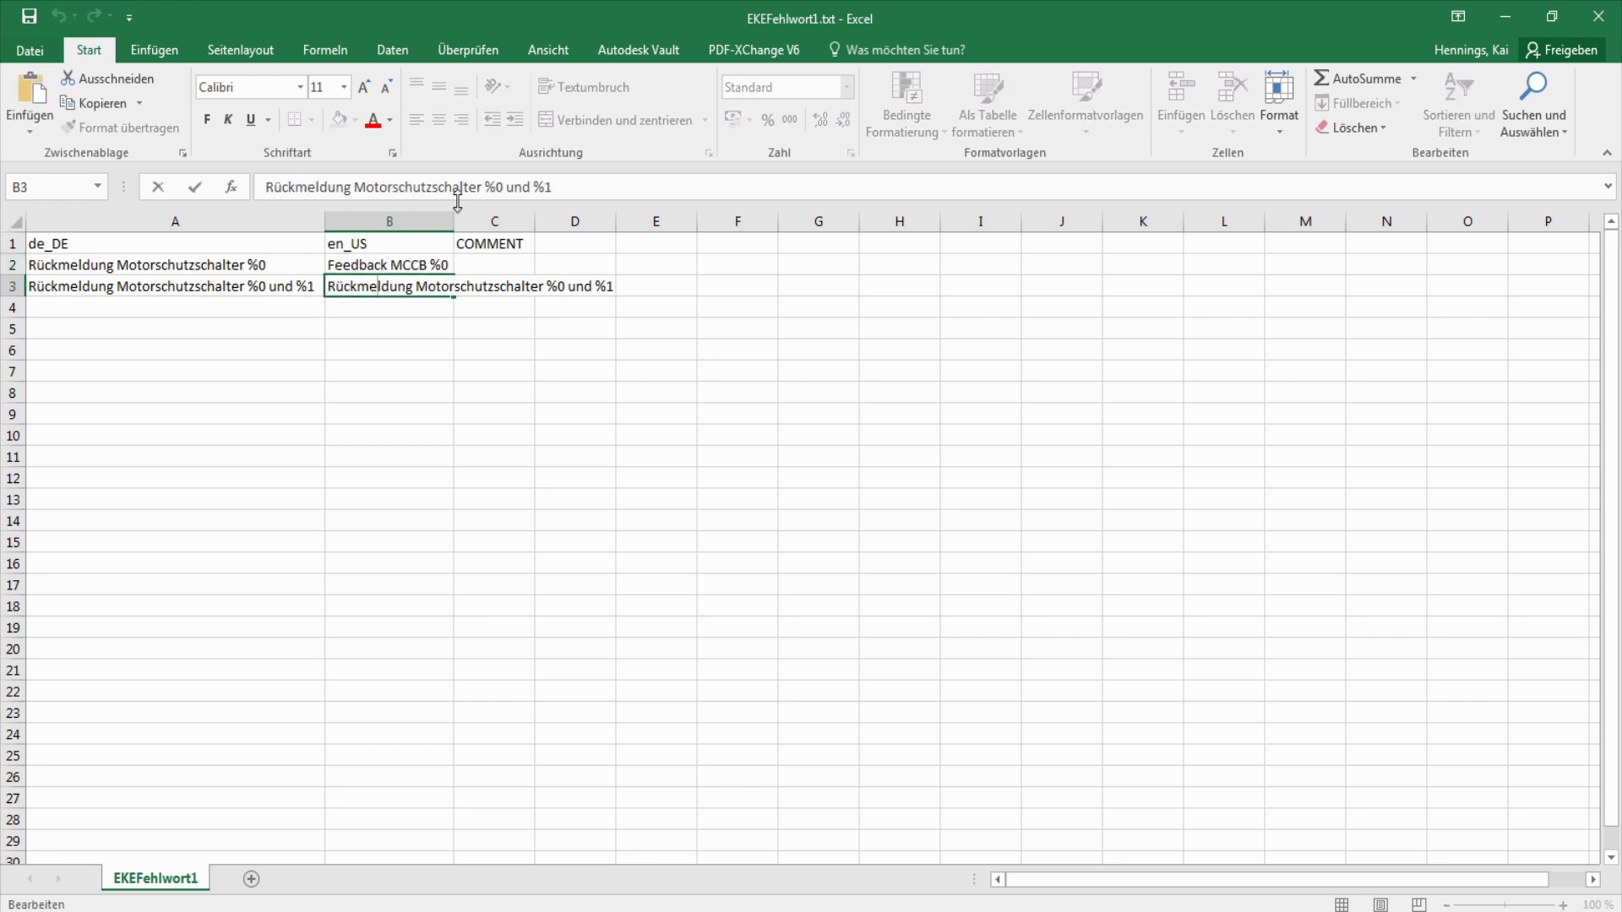
{"action": "left_click_drag", "start_coordinate": [482, 187], "coordinate": [224, 203]}
{"action": "key", "text": "ctrl+v"}
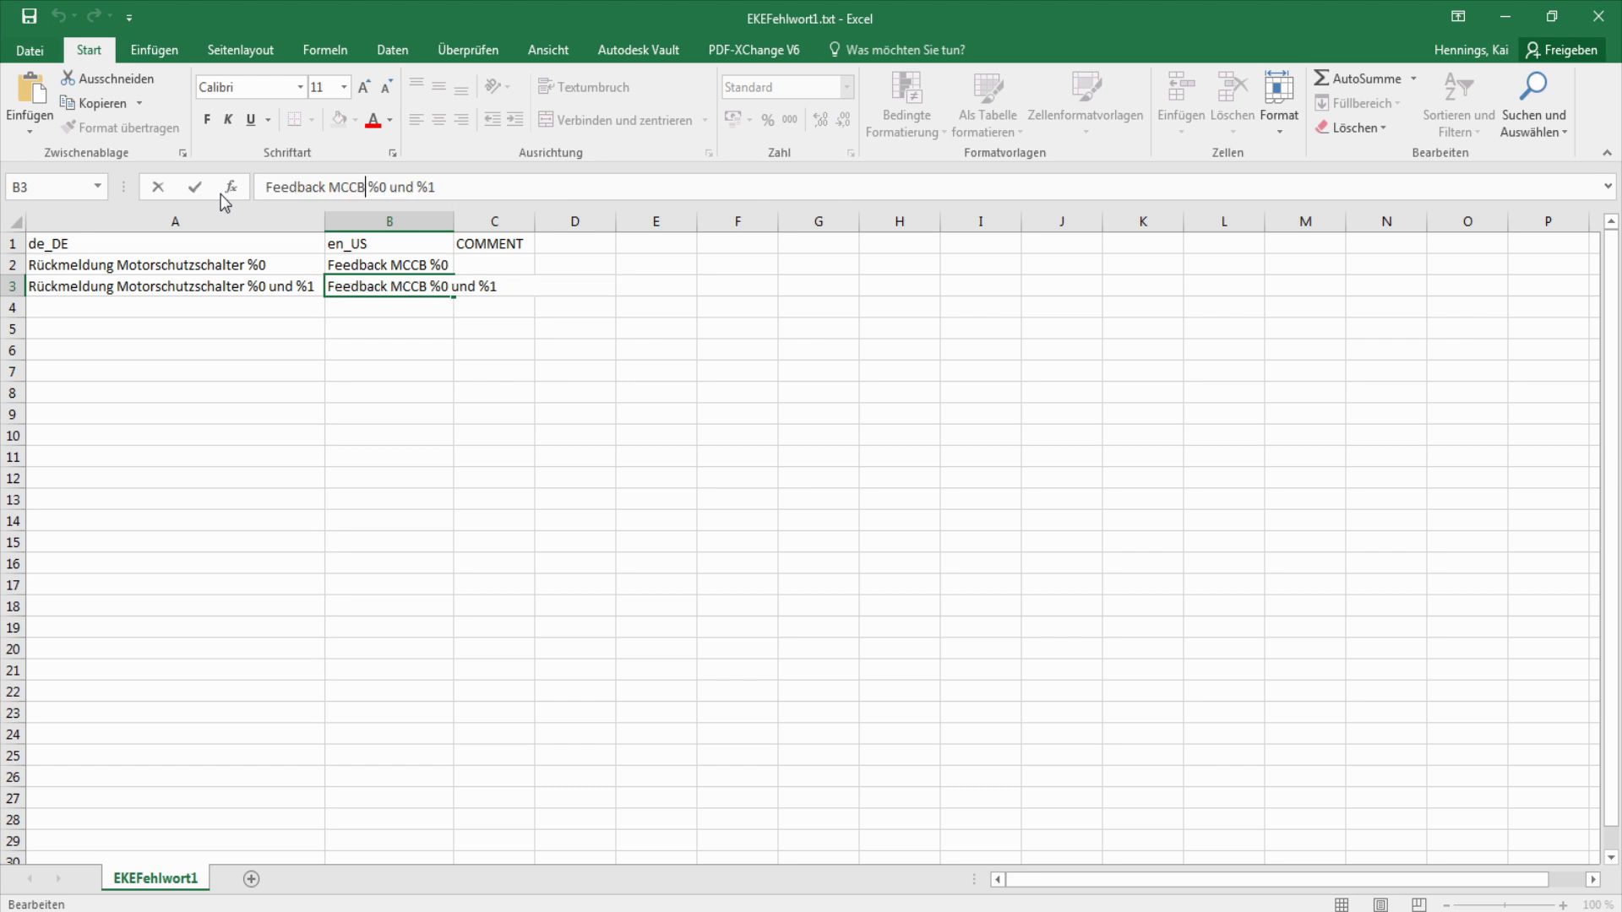
{"action": "key", "text": "BackSpace"}
{"action": "key", "text": "BackSpace"}
{"action": "key", "text": "BackSpace"}
{"action": "key", "text": "BackSpace"}
{"action": "type", "text": "and"}
{"action": "left_click", "coordinate": [383, 308]}
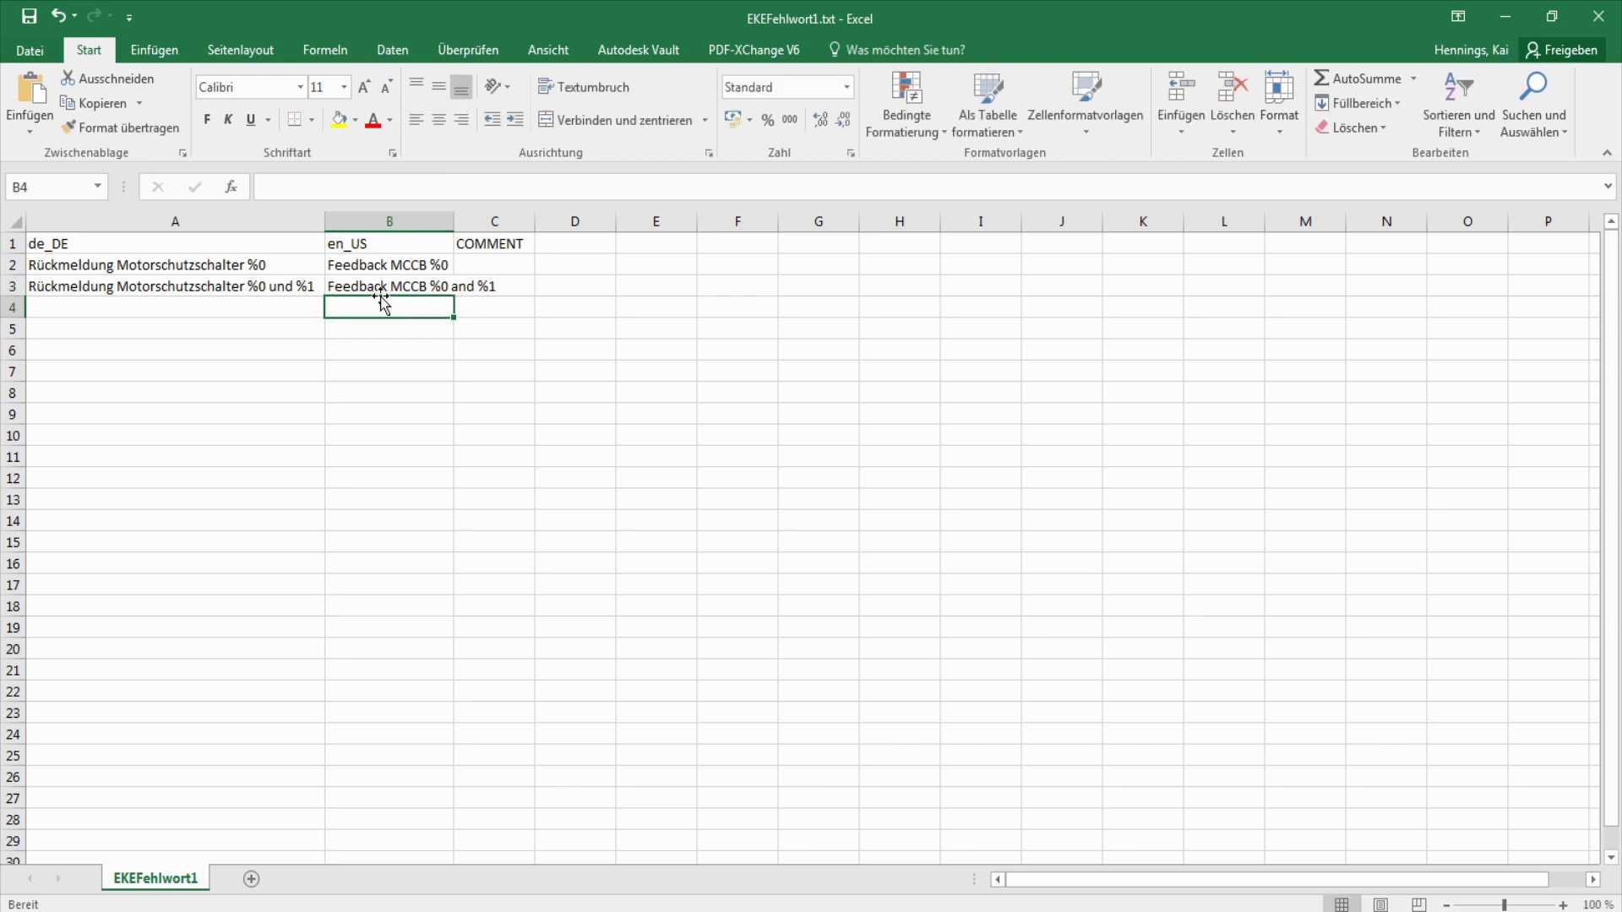
- Save EKEFehlwort1.txt in its Unicode text format and close it
{"action": "left_click", "coordinate": [385, 285]}
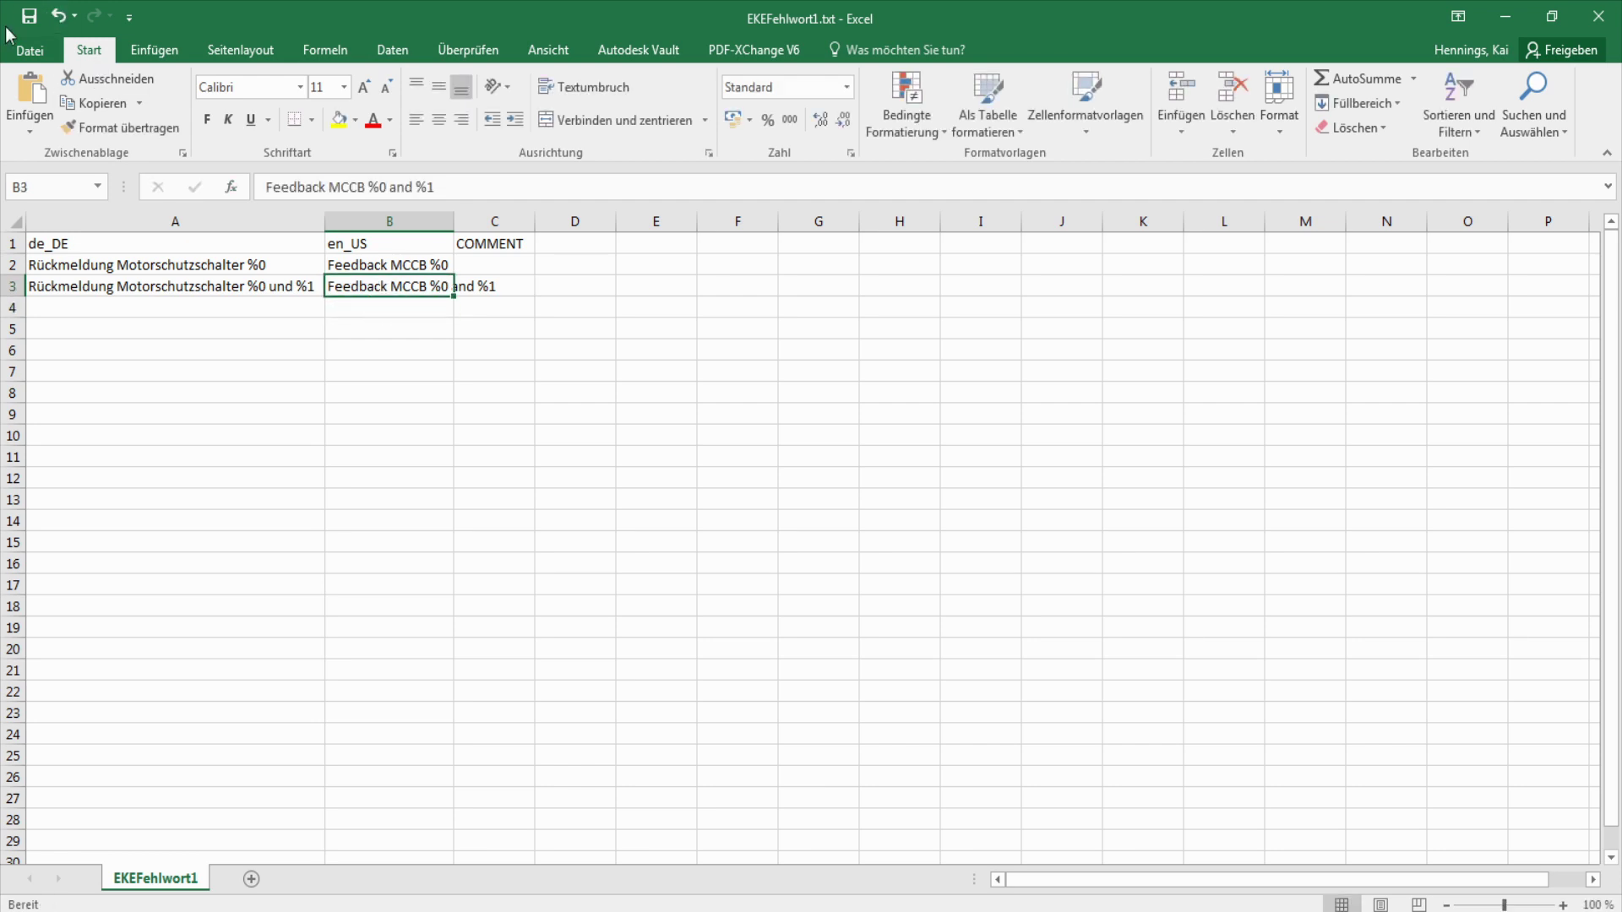
{"action": "left_click", "coordinate": [29, 16]}
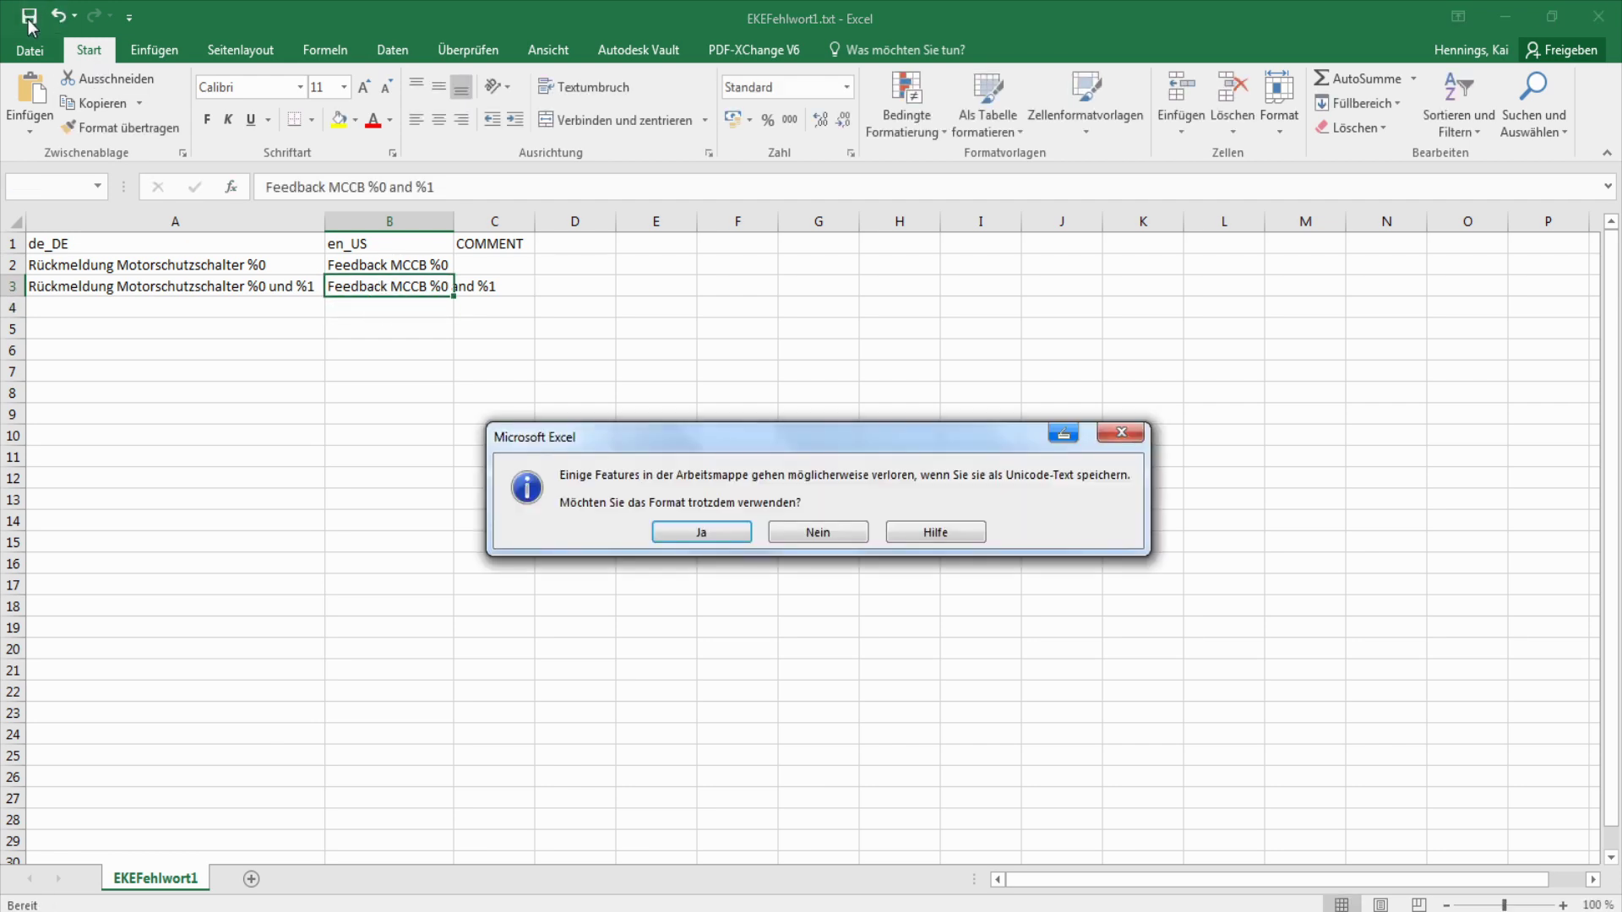
{"action": "left_click", "coordinate": [700, 532]}
{"action": "left_click", "coordinate": [1592, 15]}
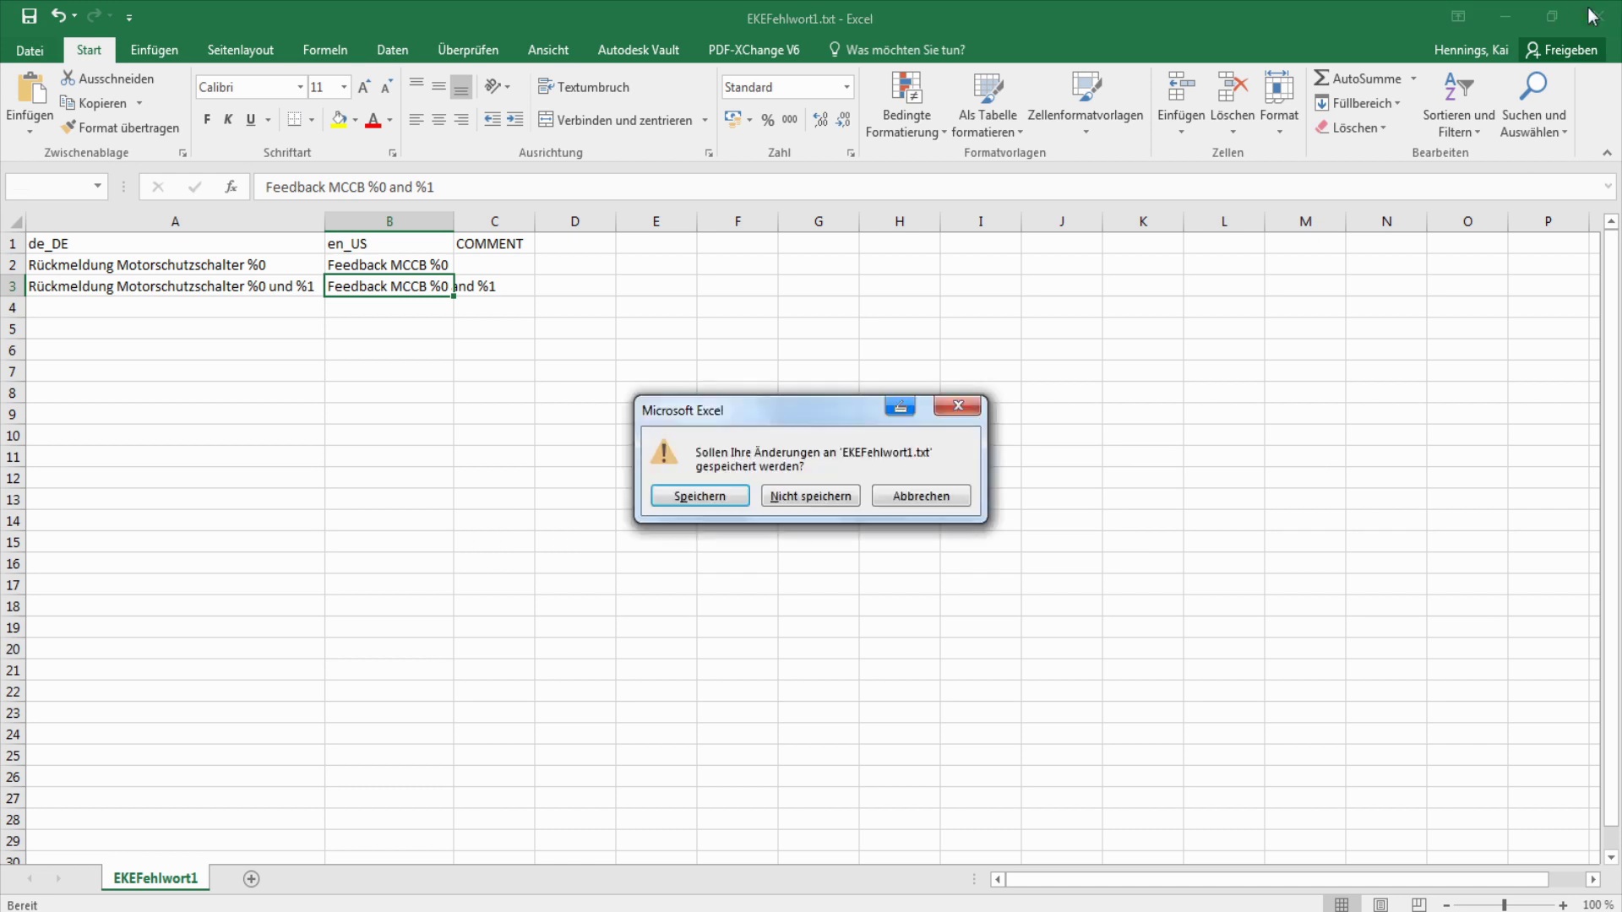
{"action": "left_click", "coordinate": [679, 501]}
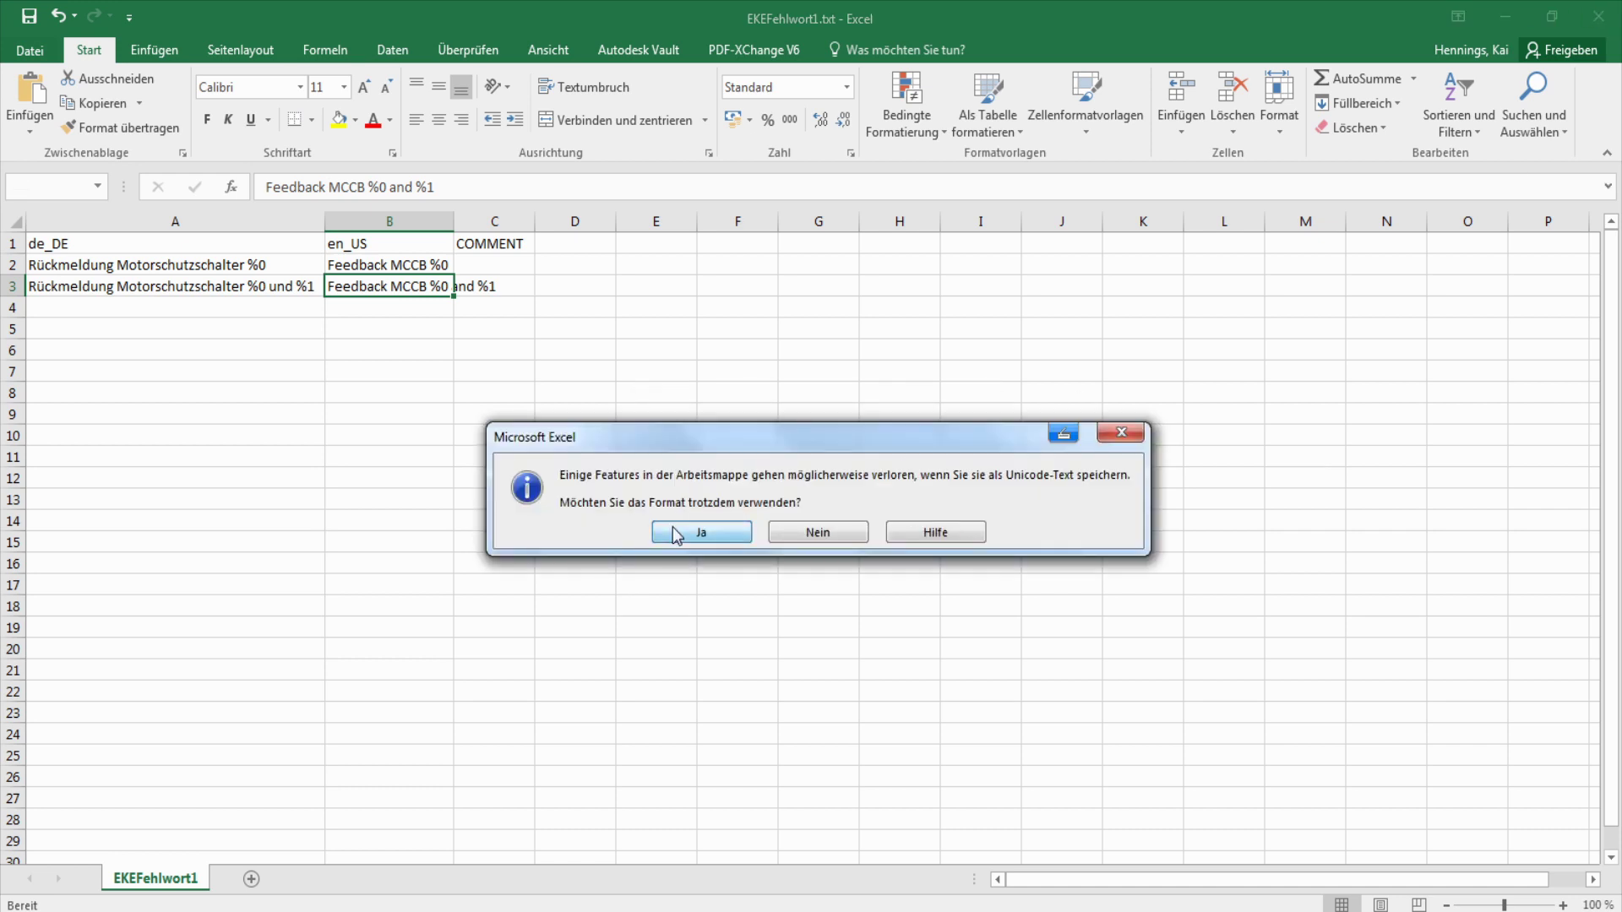
{"action": "left_click", "coordinate": [679, 532]}
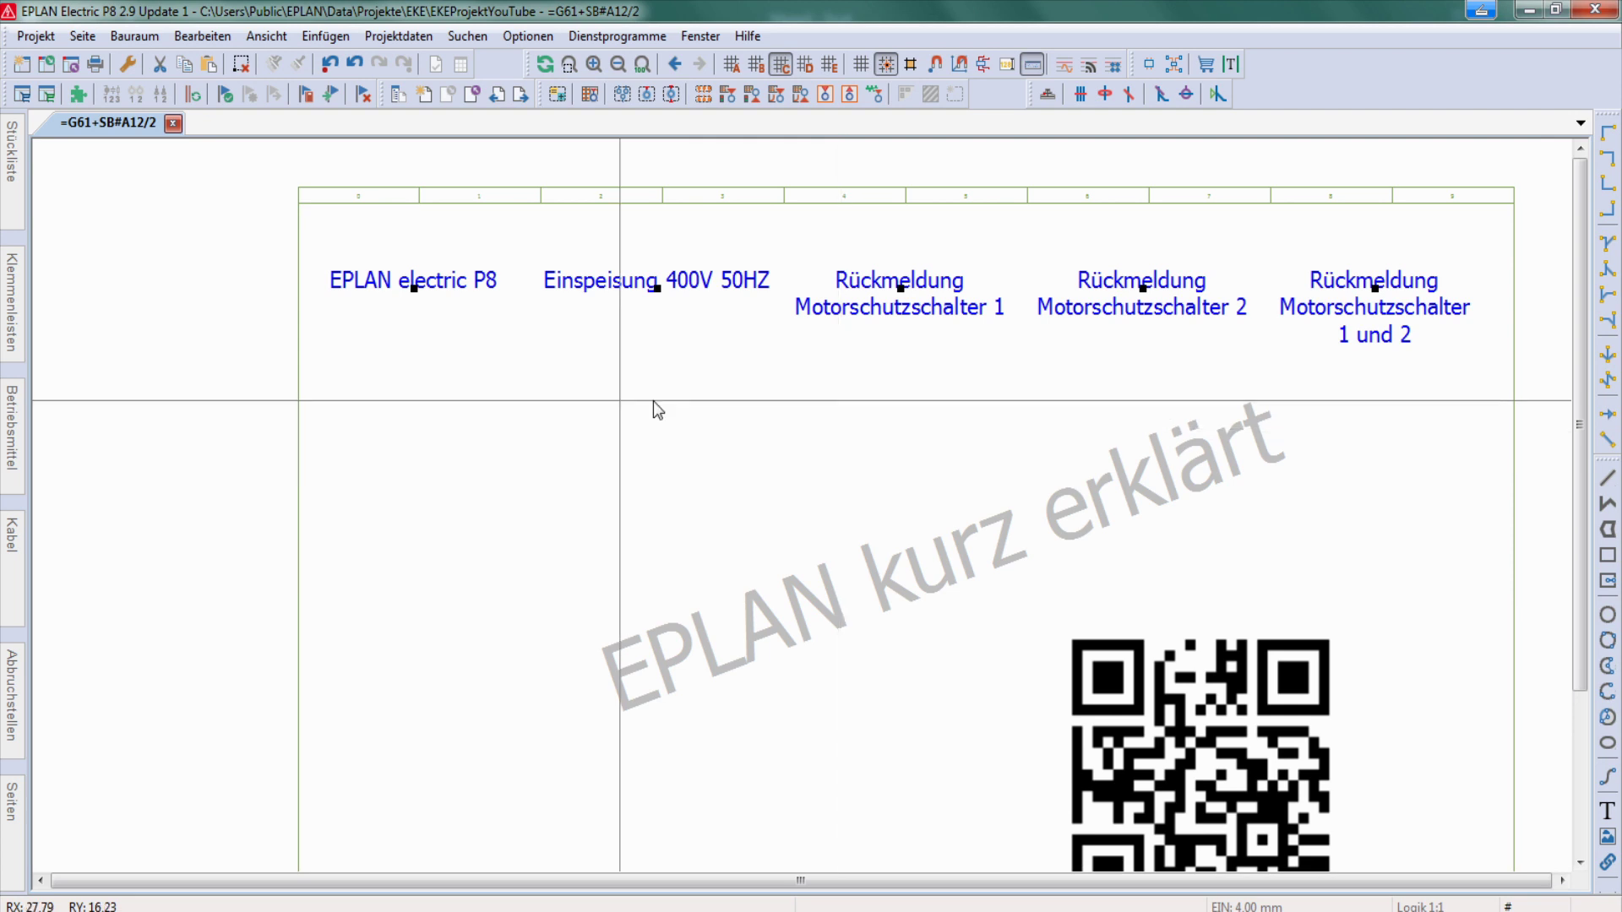
- Open the translation dictionary for editing in EPLAN and place its window over the middle of the drawing
{"action": "left_click", "coordinate": [596, 37]}
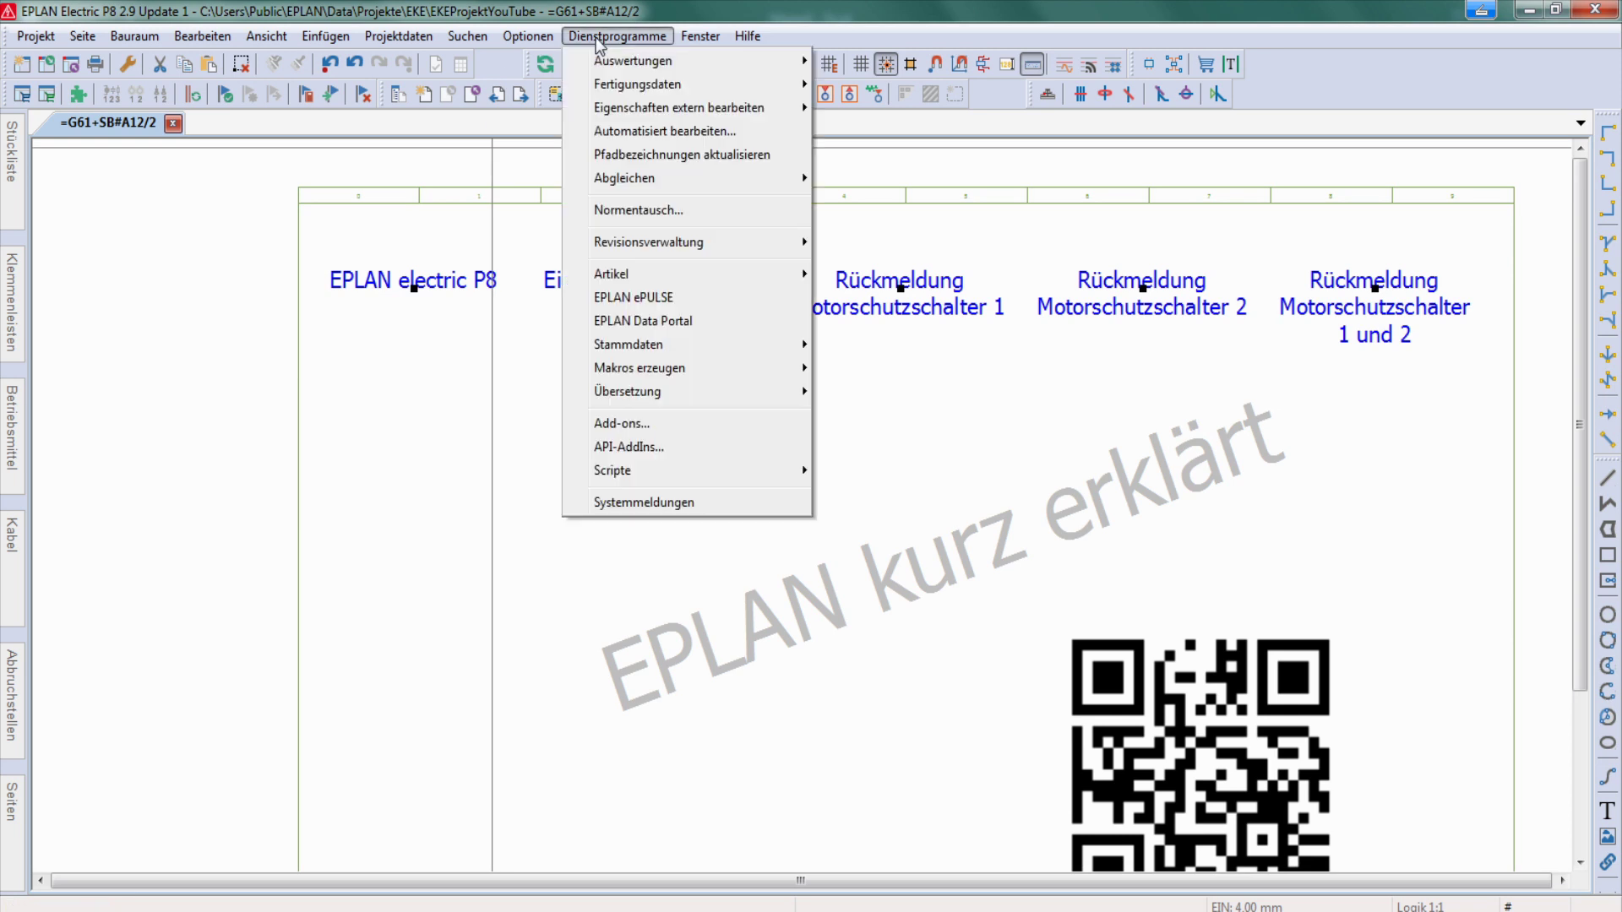
{"action": "mouse_move", "coordinate": [745, 388]}
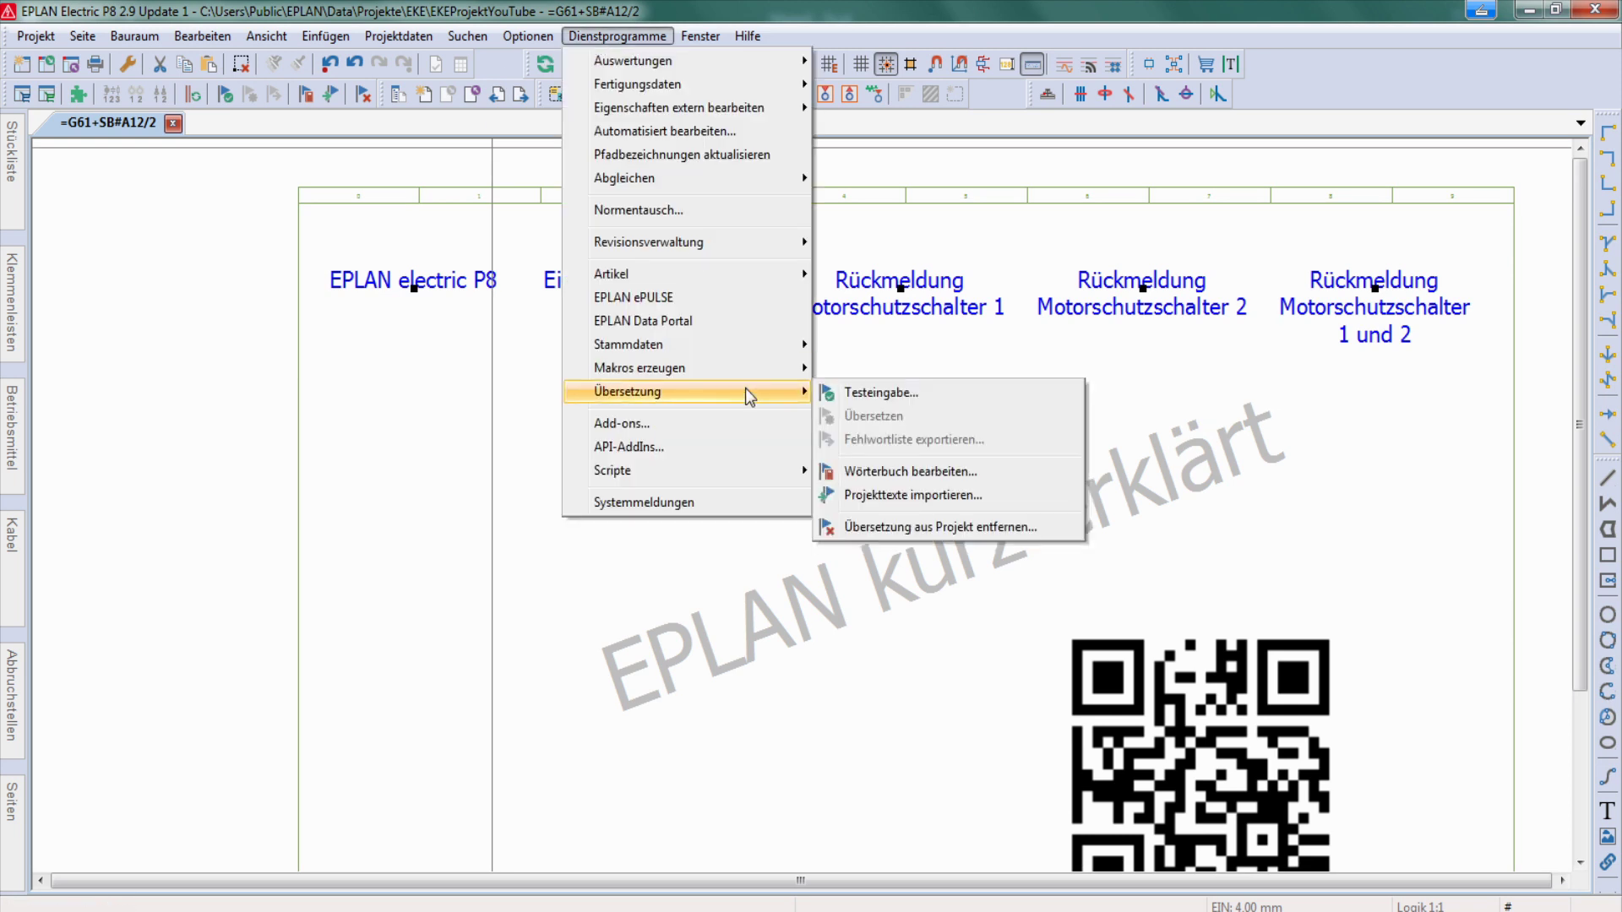
{"action": "left_click", "coordinate": [860, 472]}
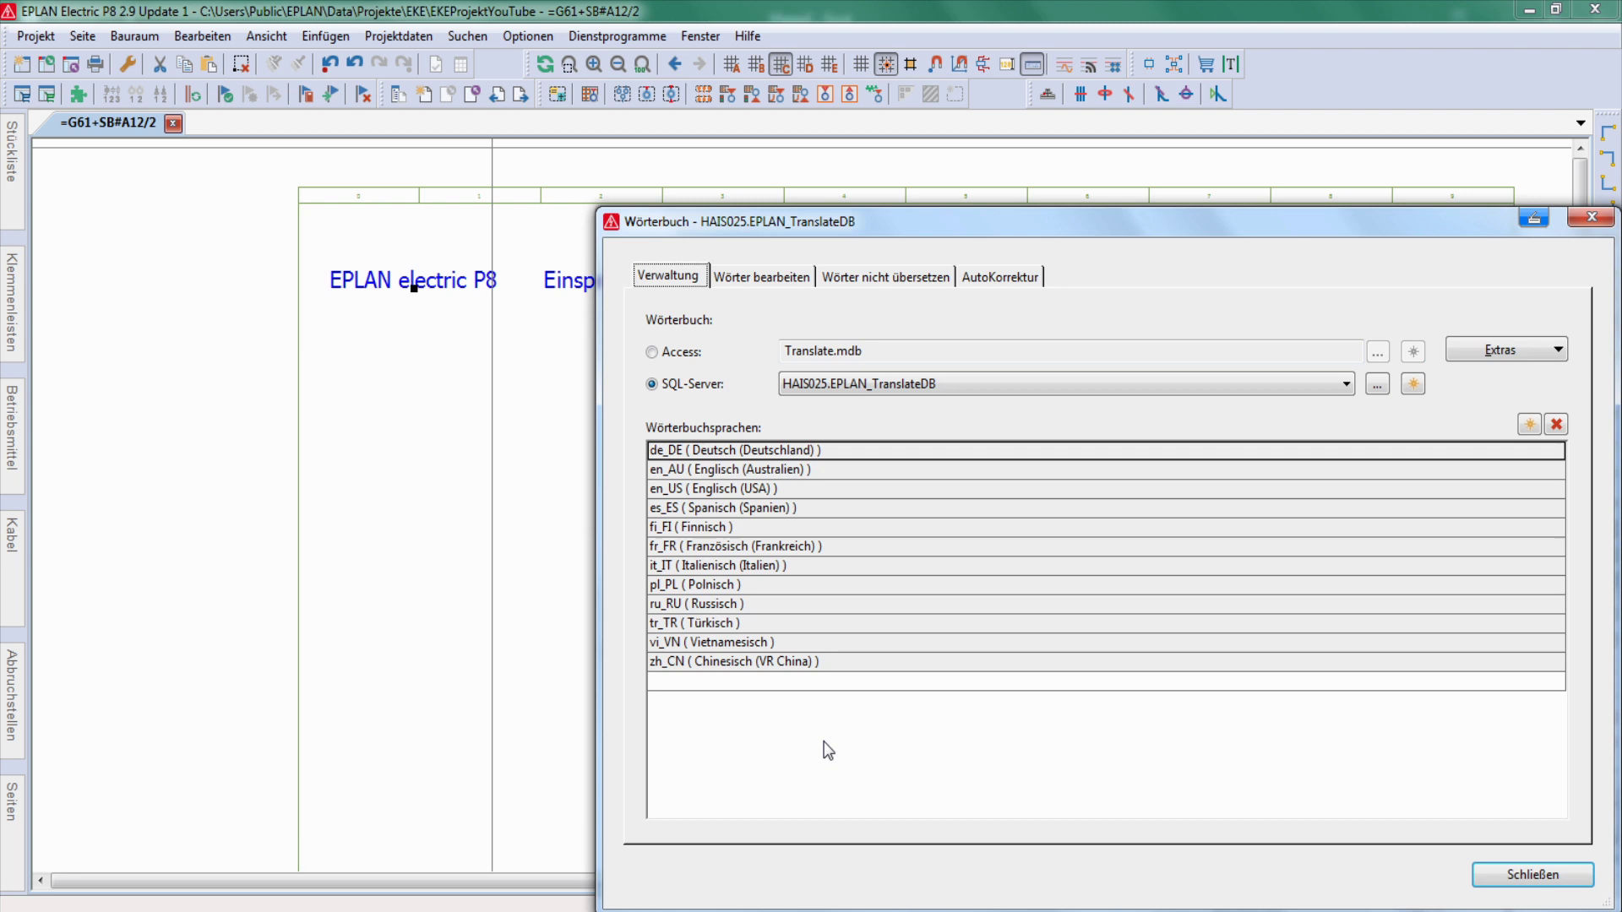
{"action": "left_click_drag", "start_coordinate": [963, 229], "coordinate": [775, 156]}
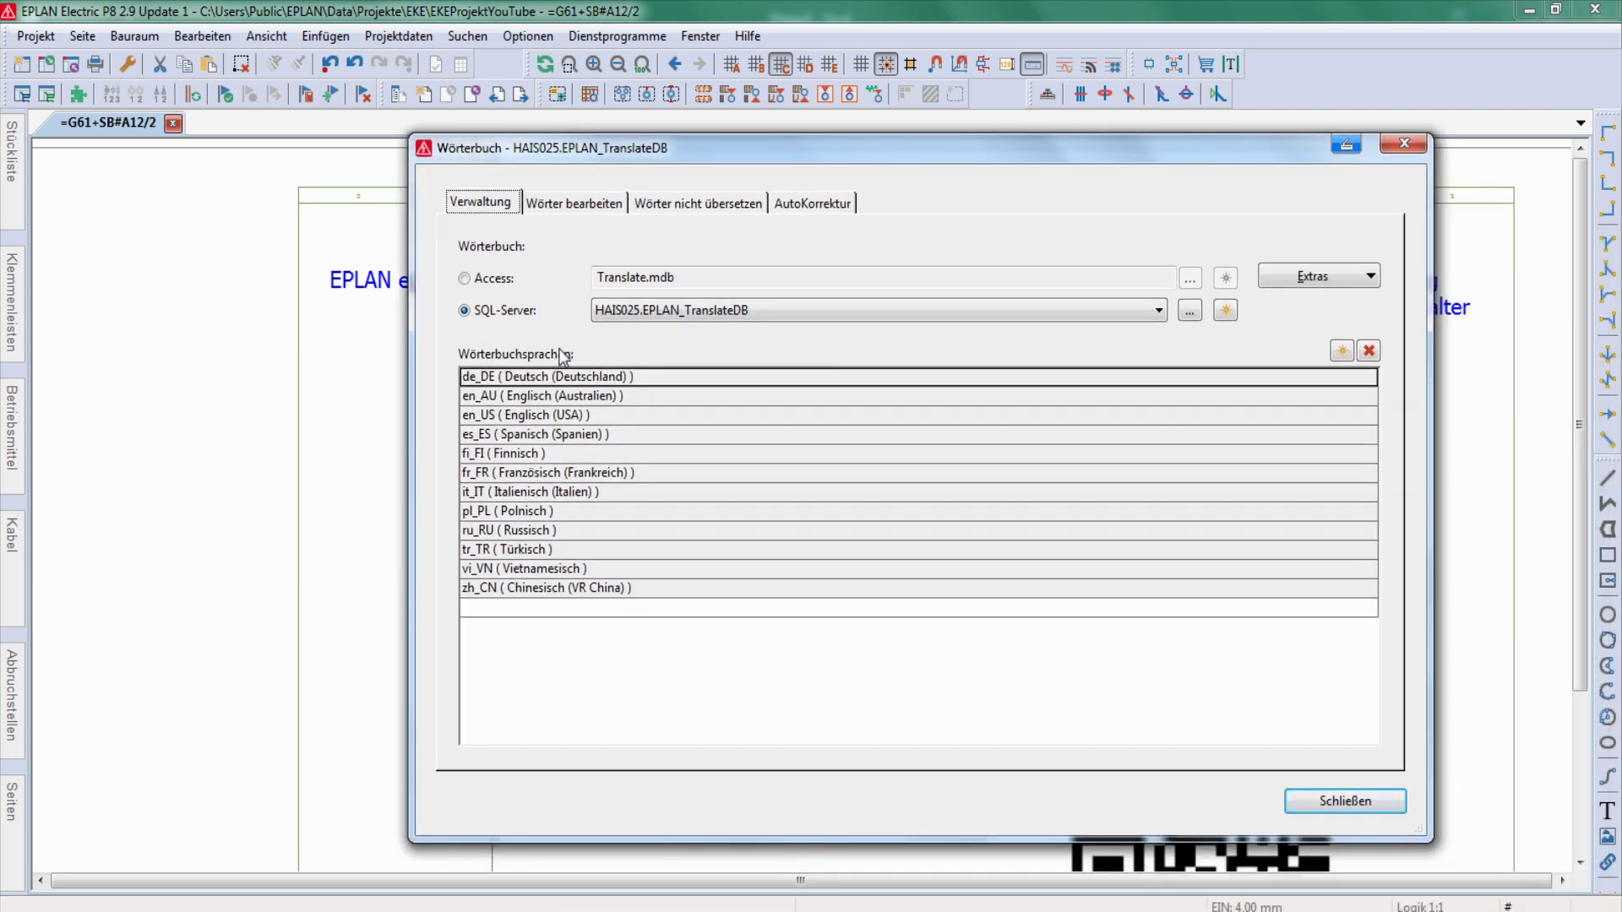
- Import the tab-separated Unicode file EKEFehlwort1.txt into the dictionary with de_DE (Deutsch (Deutschland)) as source language
{"action": "left_click", "coordinate": [1294, 273]}
{"action": "left_click", "coordinate": [1301, 304]}
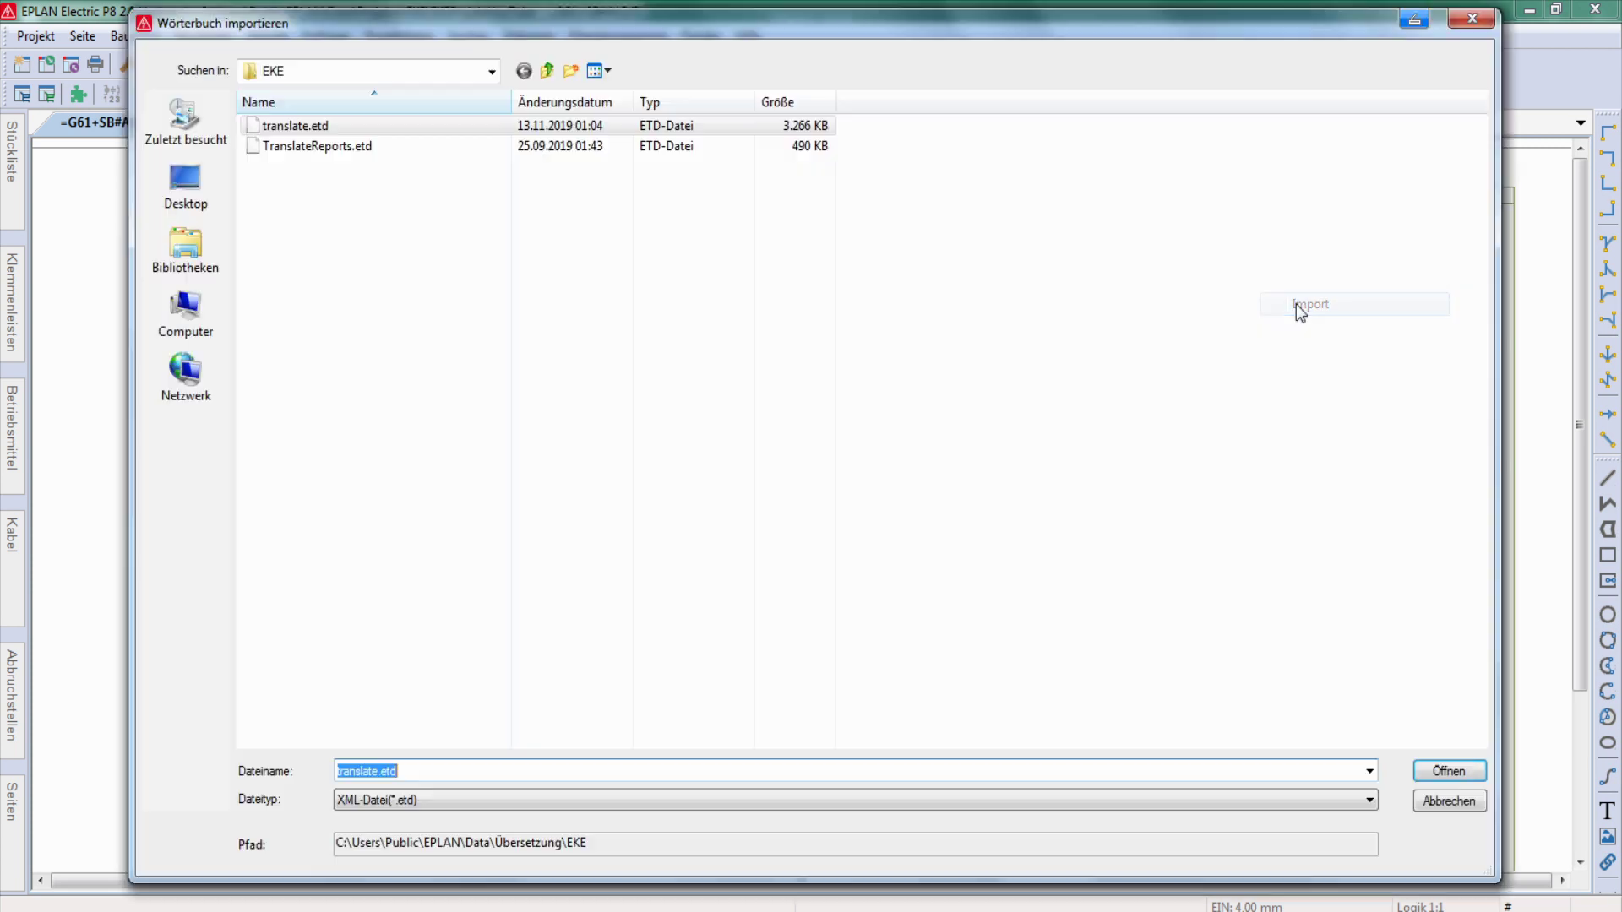
{"action": "left_click", "coordinate": [334, 144]}
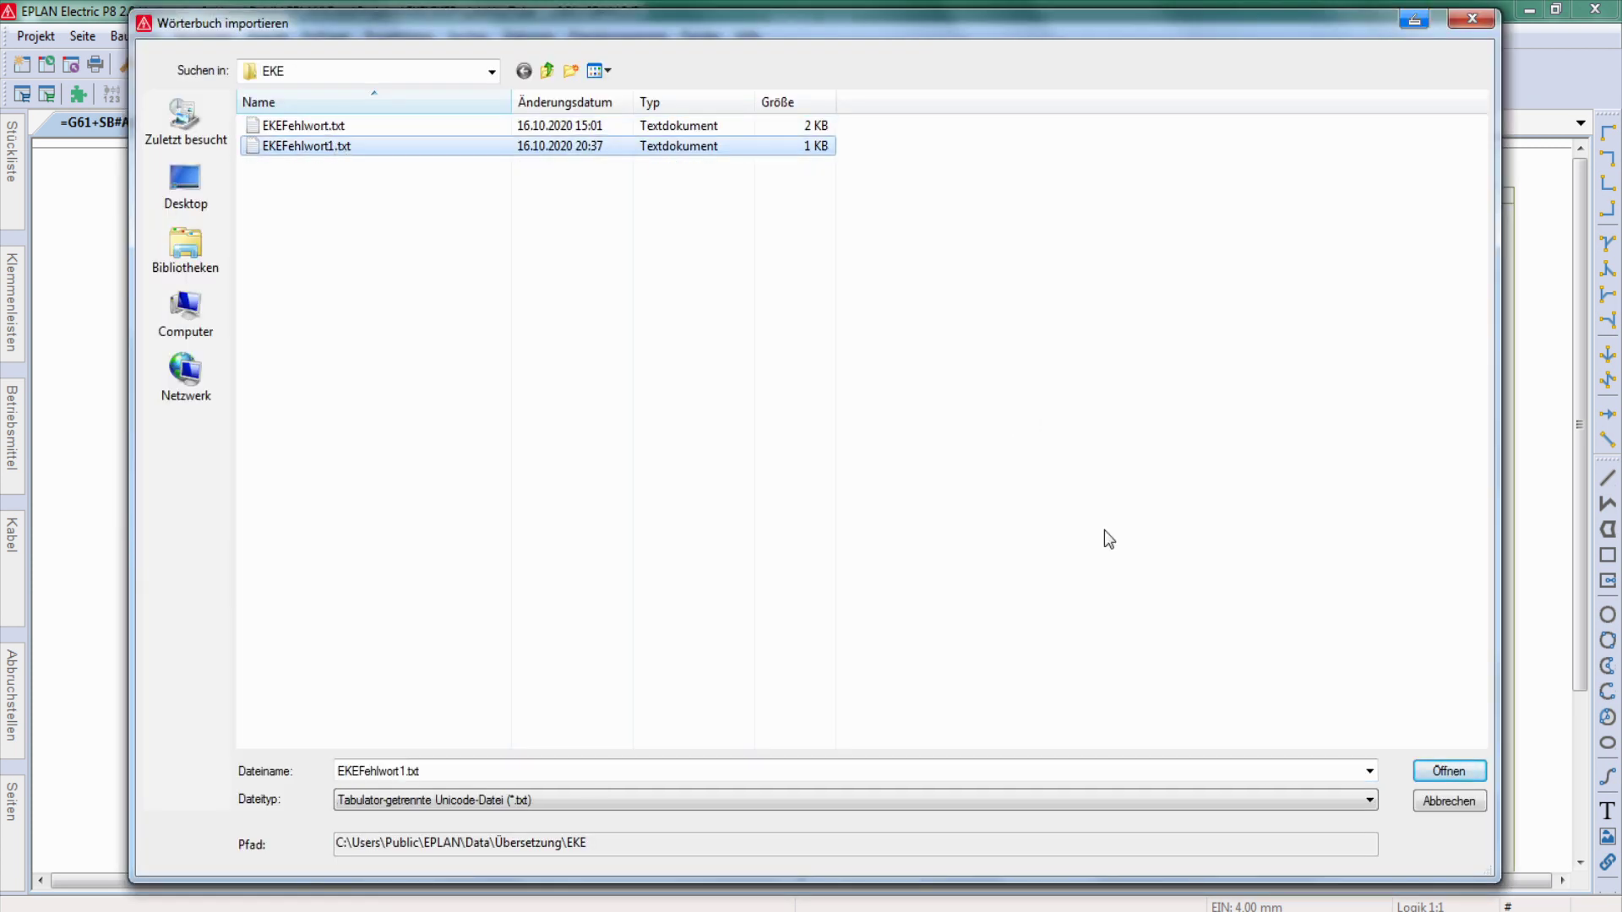
{"action": "left_click", "coordinate": [1443, 771]}
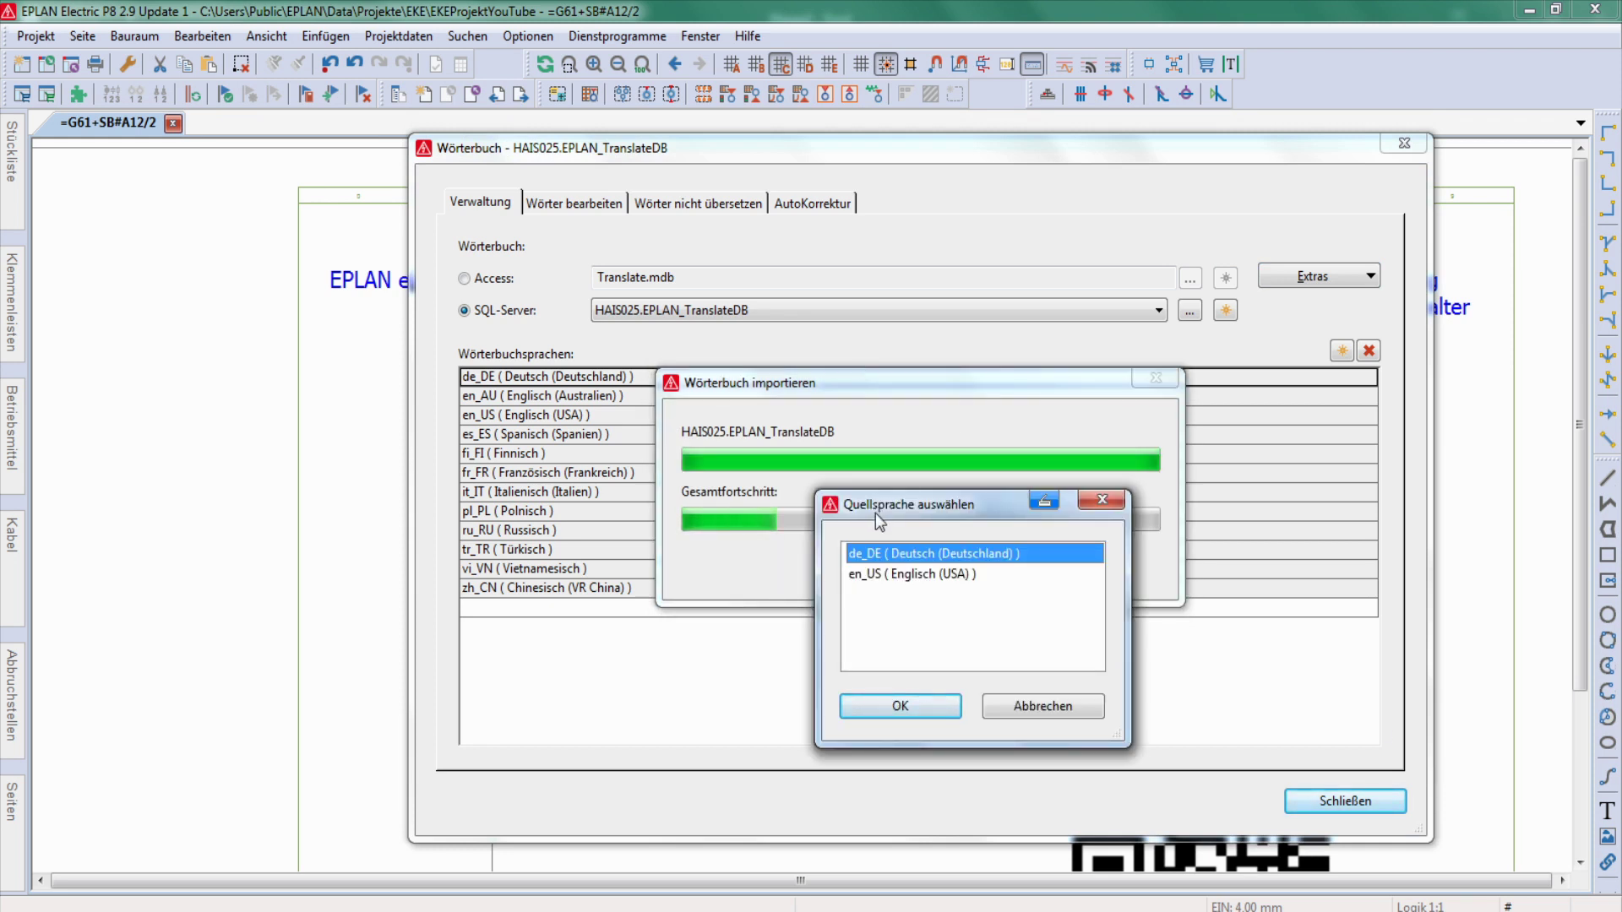
{"action": "left_click_drag", "start_coordinate": [892, 505], "coordinate": [854, 407]}
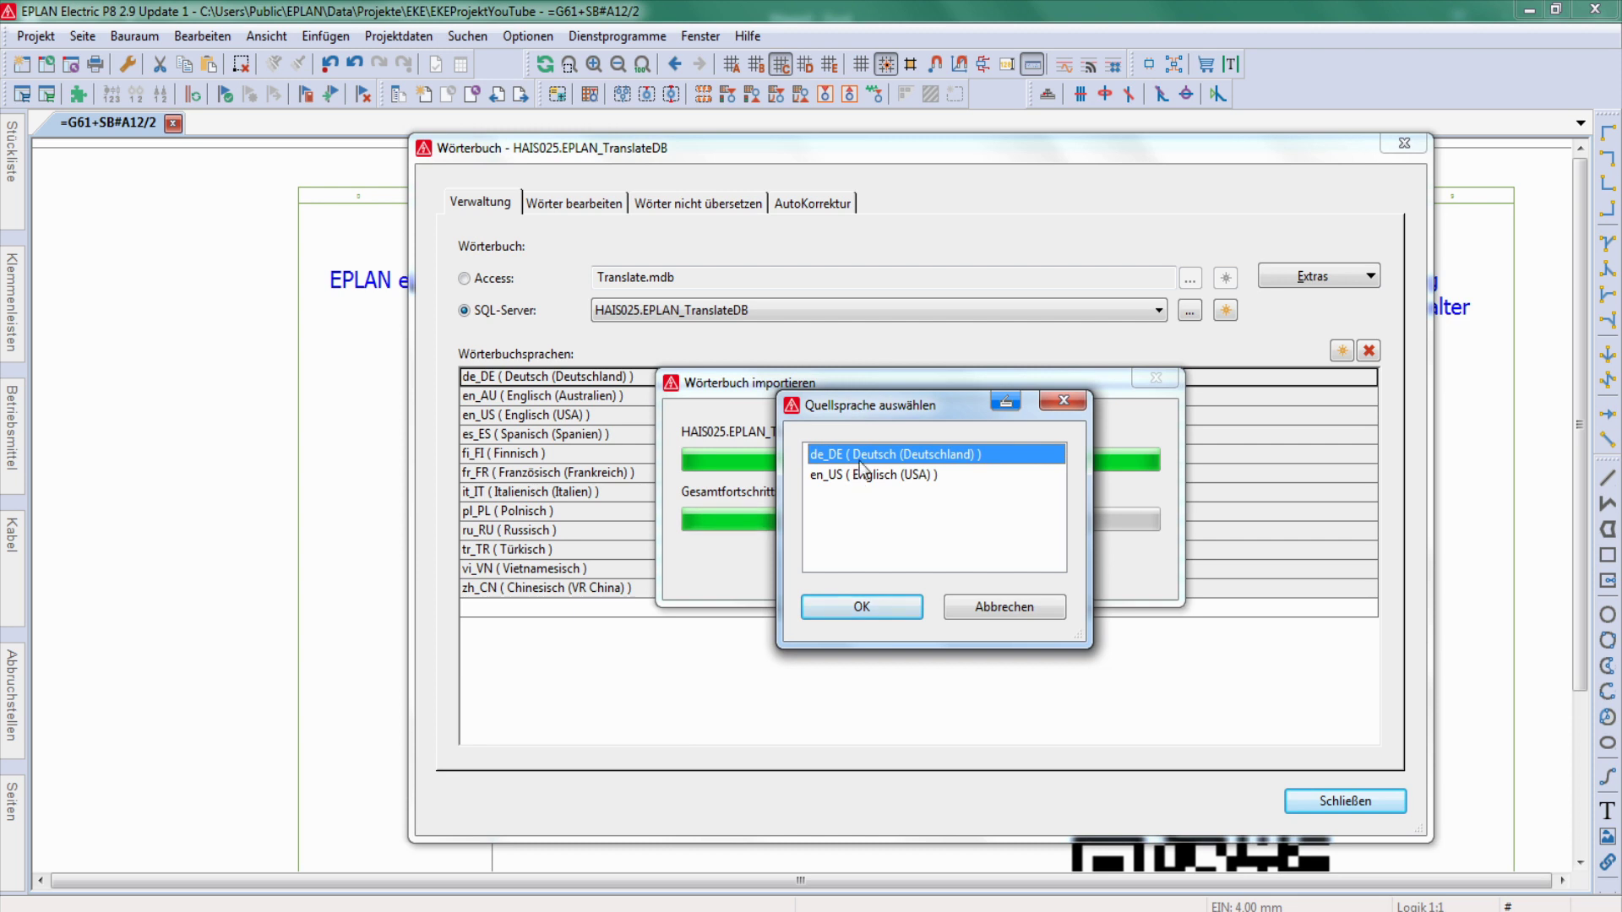
{"action": "left_click", "coordinate": [886, 616]}
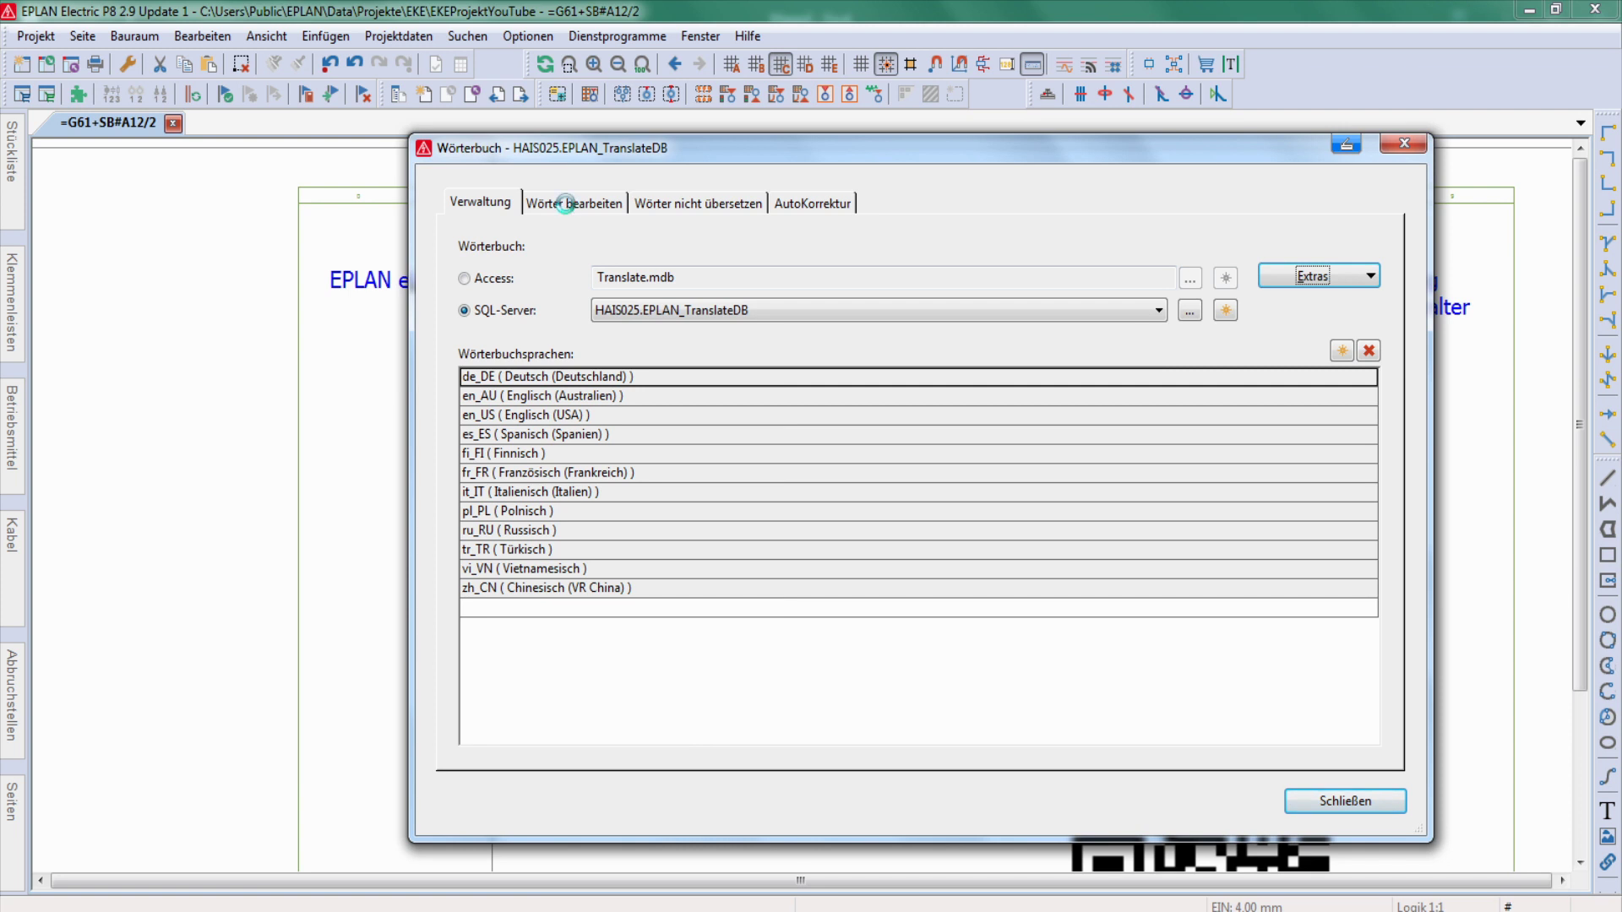
- Examine the dictionary's word entries and its list of words excluded from translation, and close the dictionary
{"action": "left_click", "coordinate": [564, 204]}
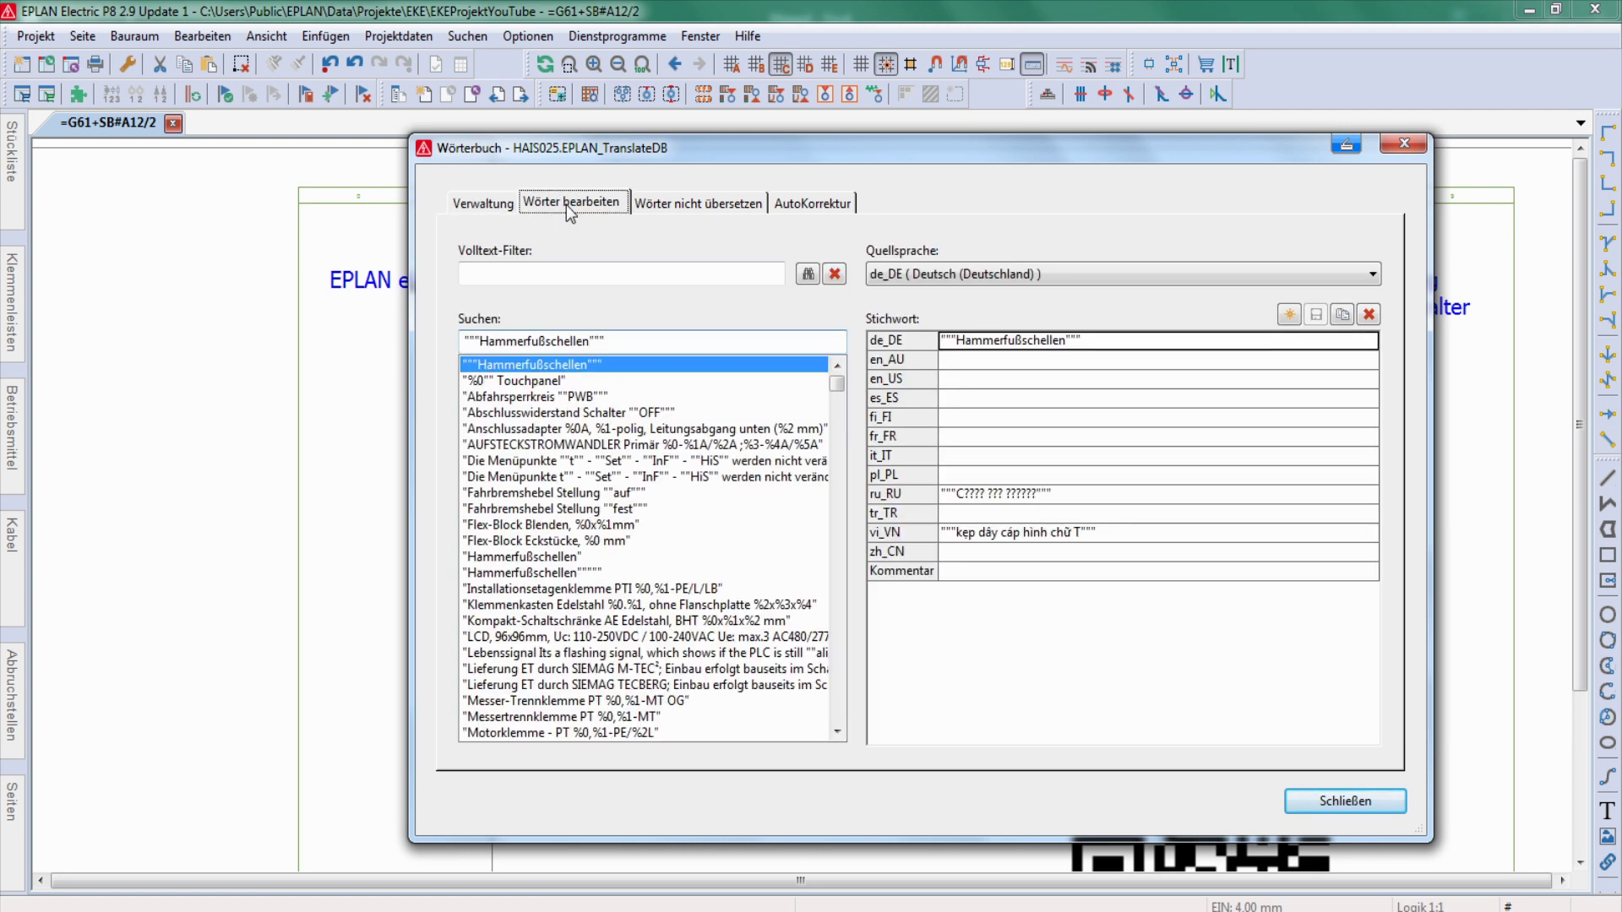
{"action": "key", "text": "ctrl+v"}
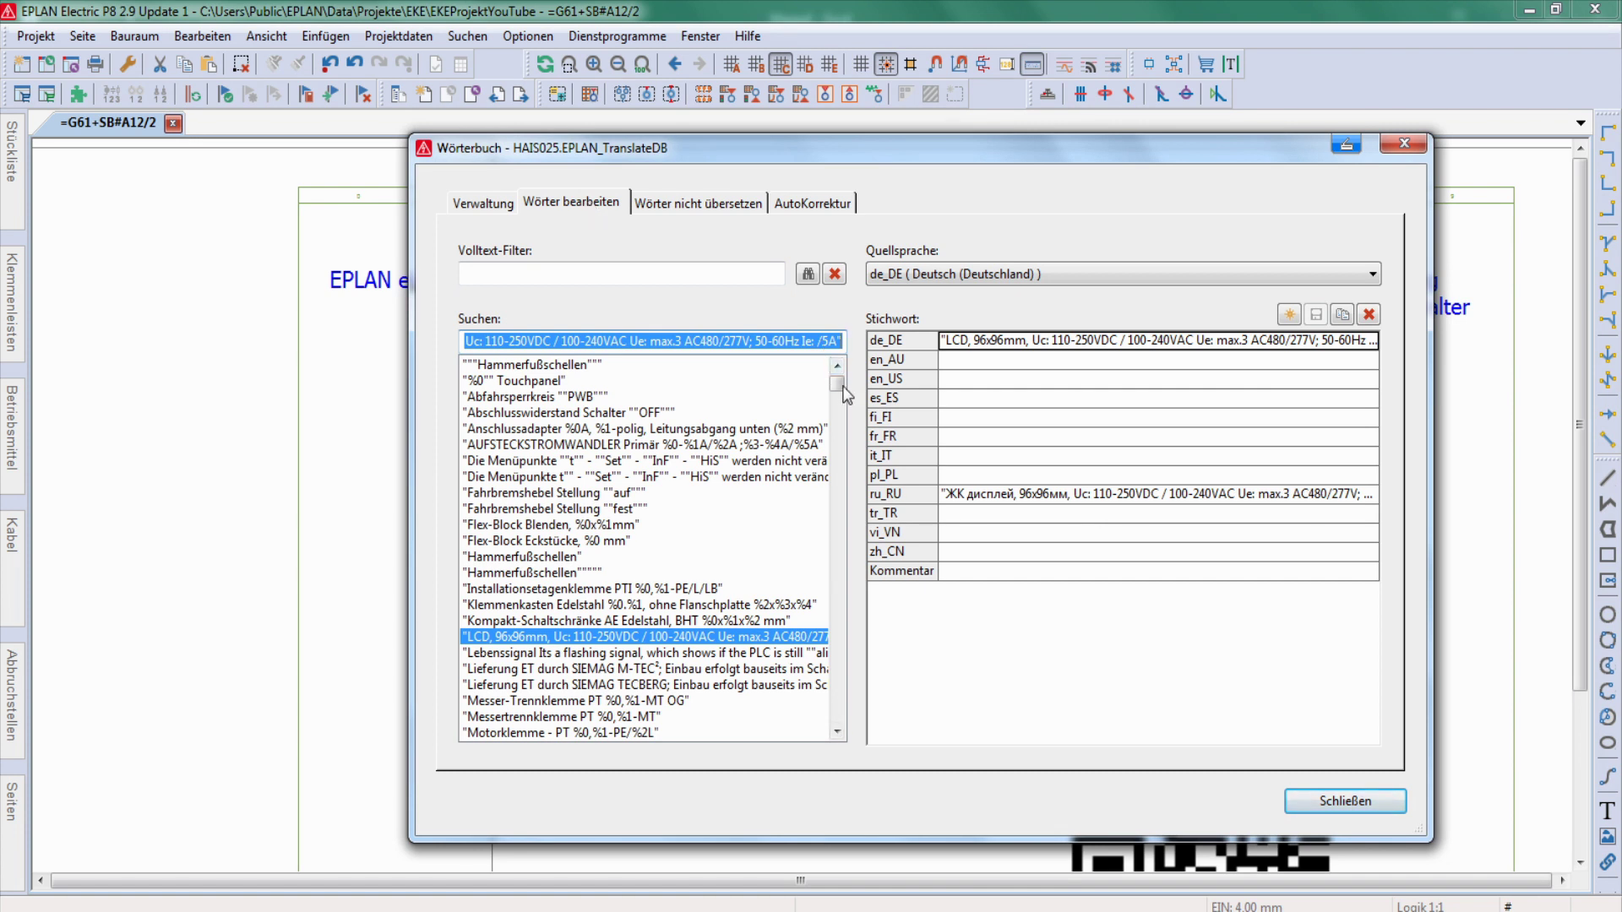
{"action": "left_click", "coordinate": [838, 417]}
{"action": "left_click_drag", "start_coordinate": [839, 416], "coordinate": [836, 370]}
{"action": "left_click", "coordinate": [745, 209]}
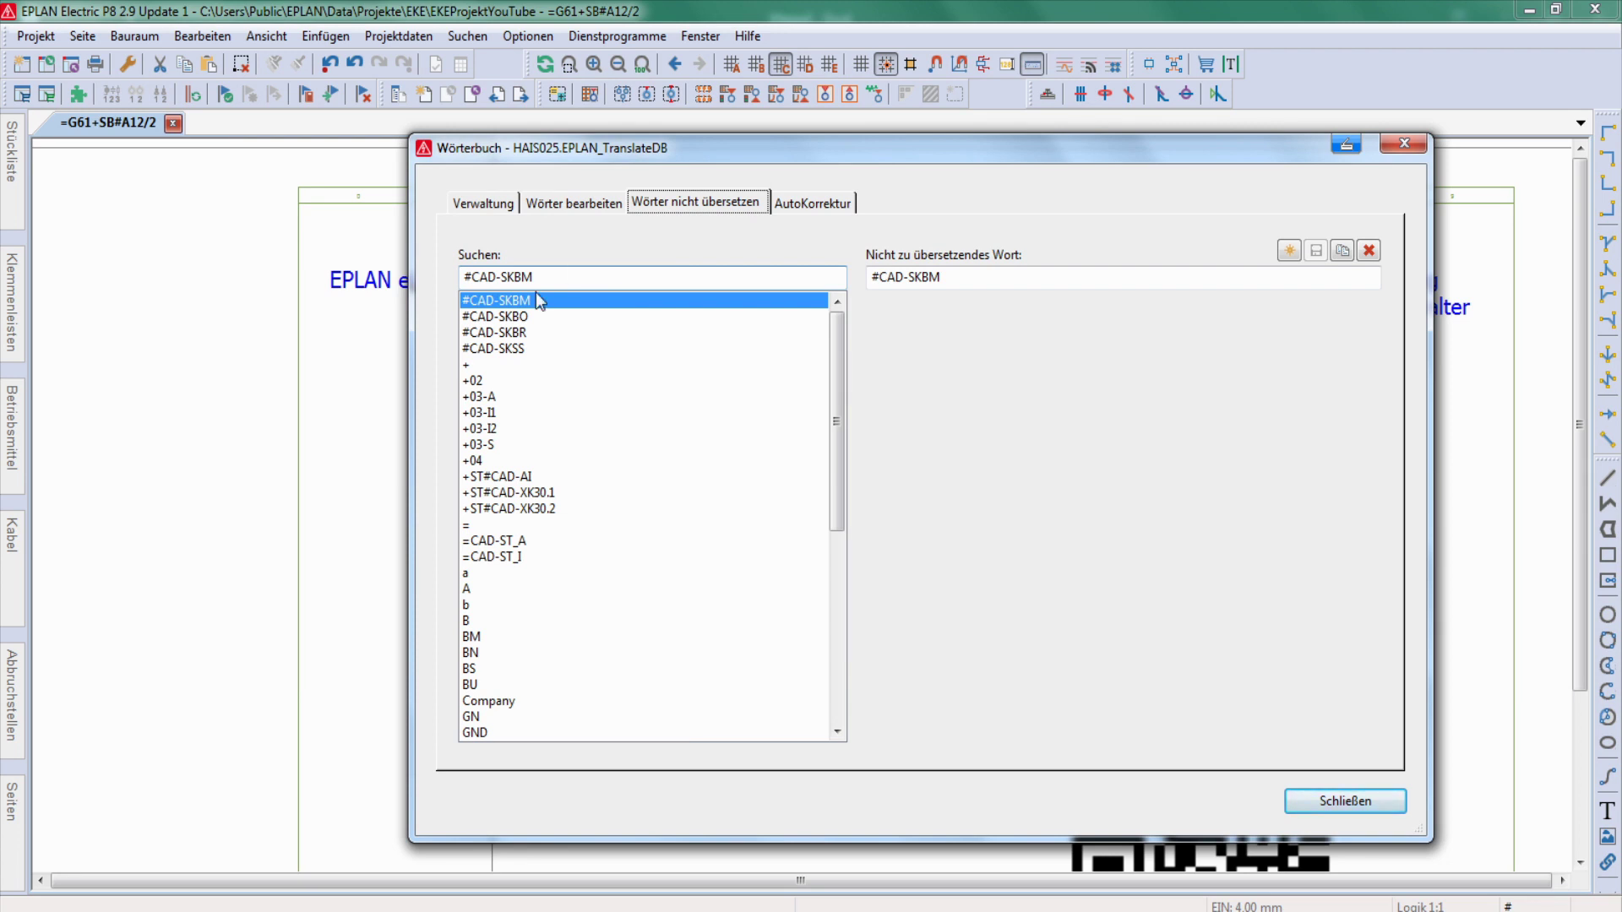
{"action": "left_click_drag", "start_coordinate": [836, 454], "coordinate": [835, 550]}
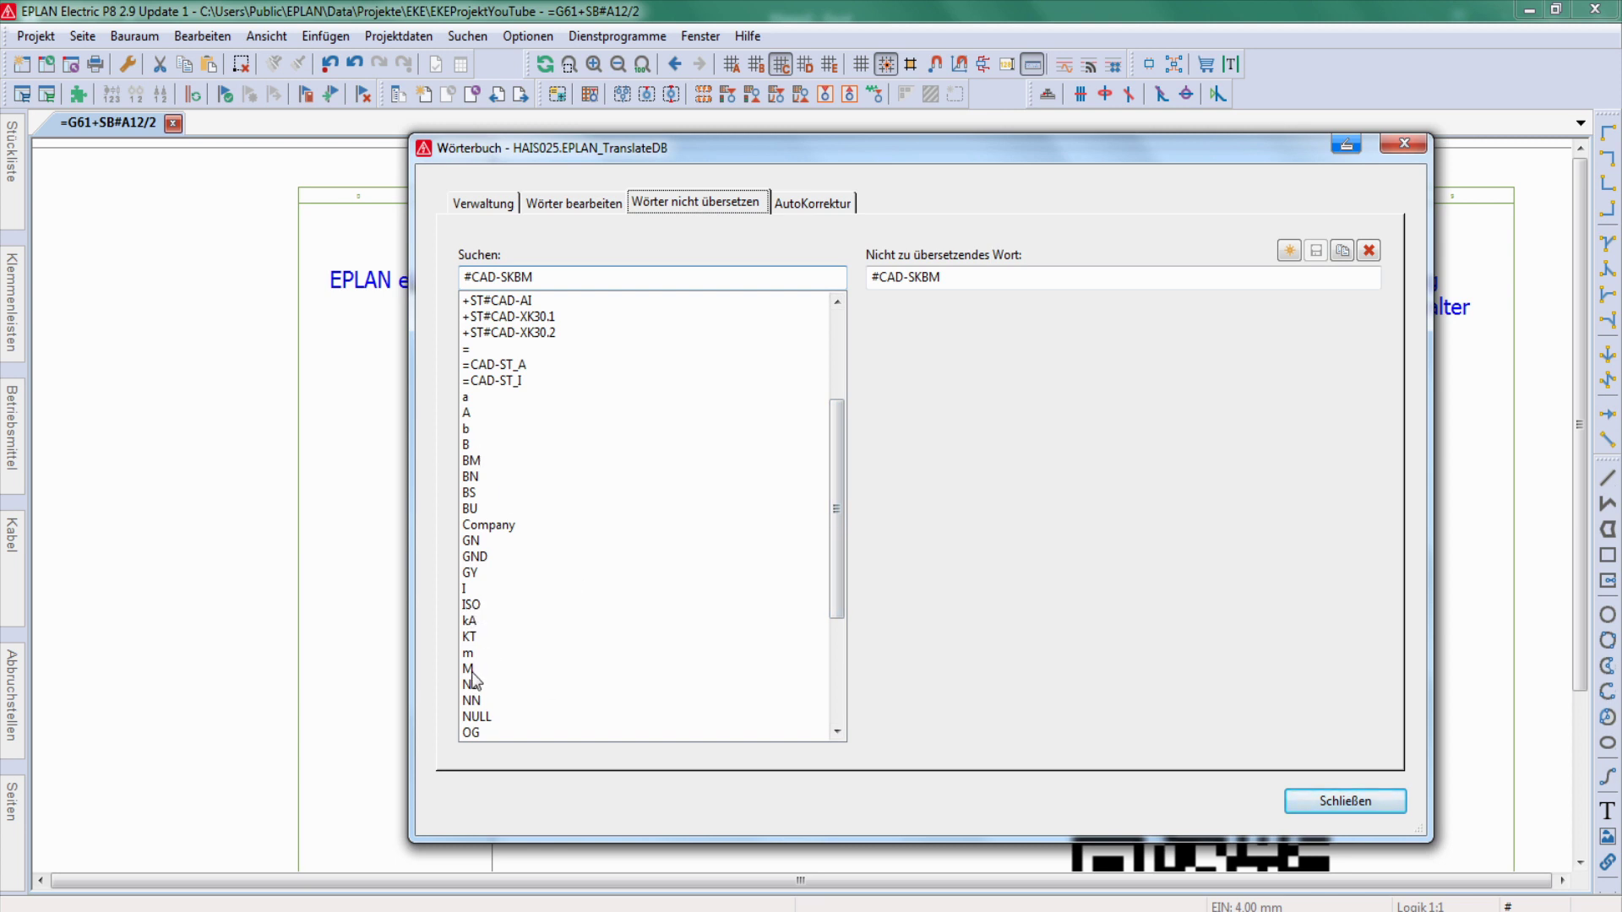
{"action": "left_click", "coordinate": [709, 210]}
{"action": "left_click", "coordinate": [482, 205]}
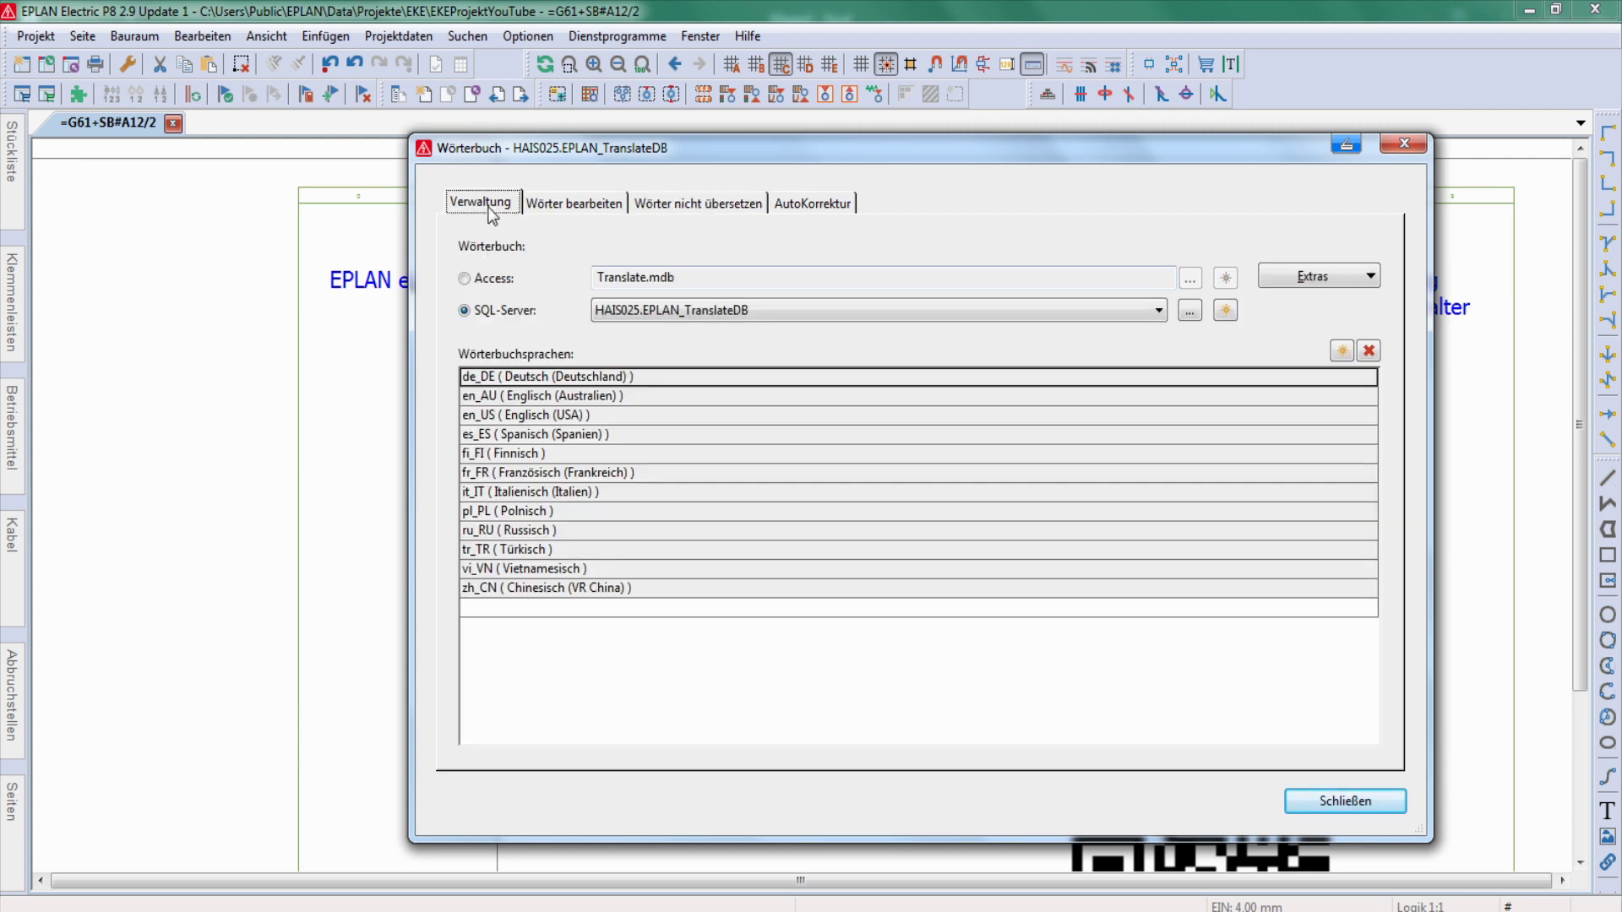
{"action": "left_click", "coordinate": [1312, 802]}
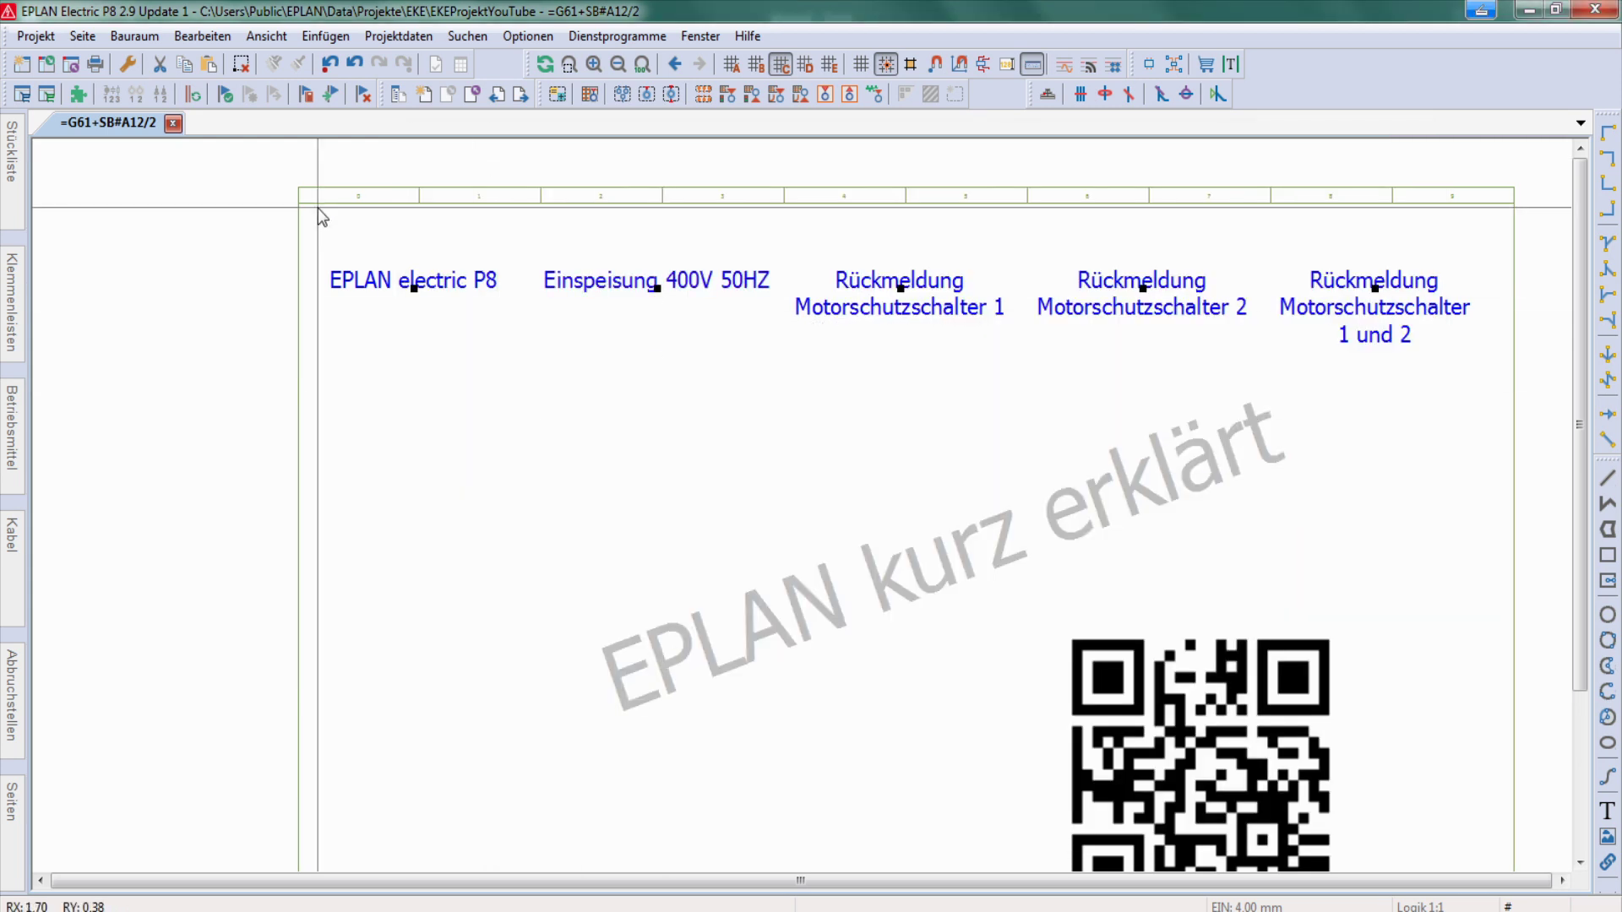
- Translate all five header texts on page =G61+SB#A12/2 together
{"action": "left_click_drag", "start_coordinate": [319, 210], "coordinate": [1483, 439]}
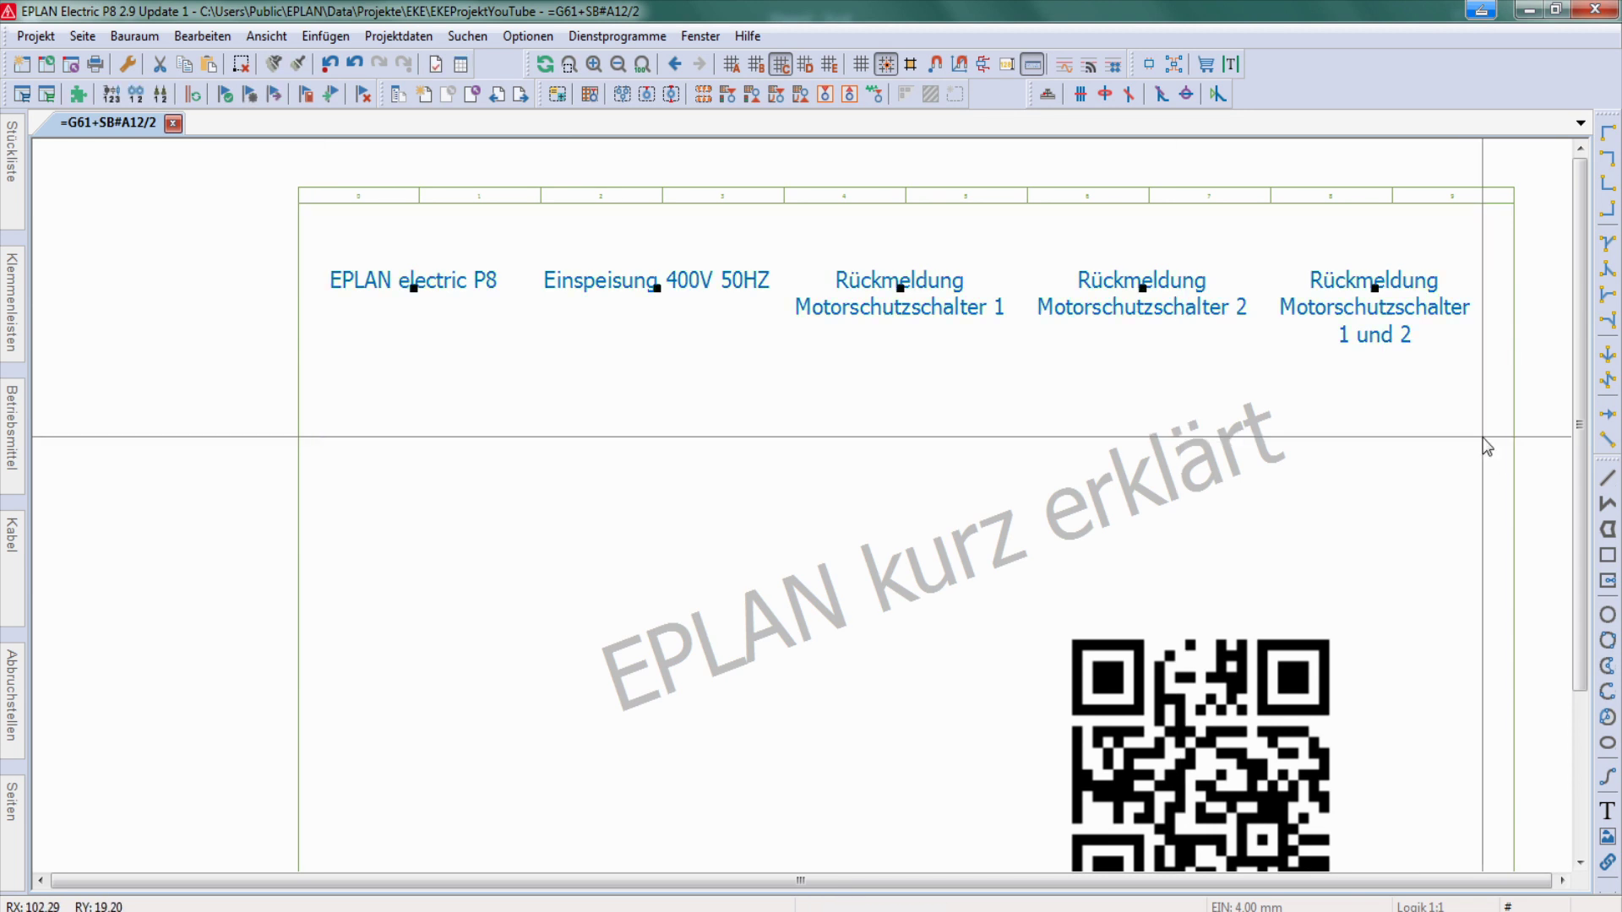
{"action": "right_click", "coordinate": [1387, 308]}
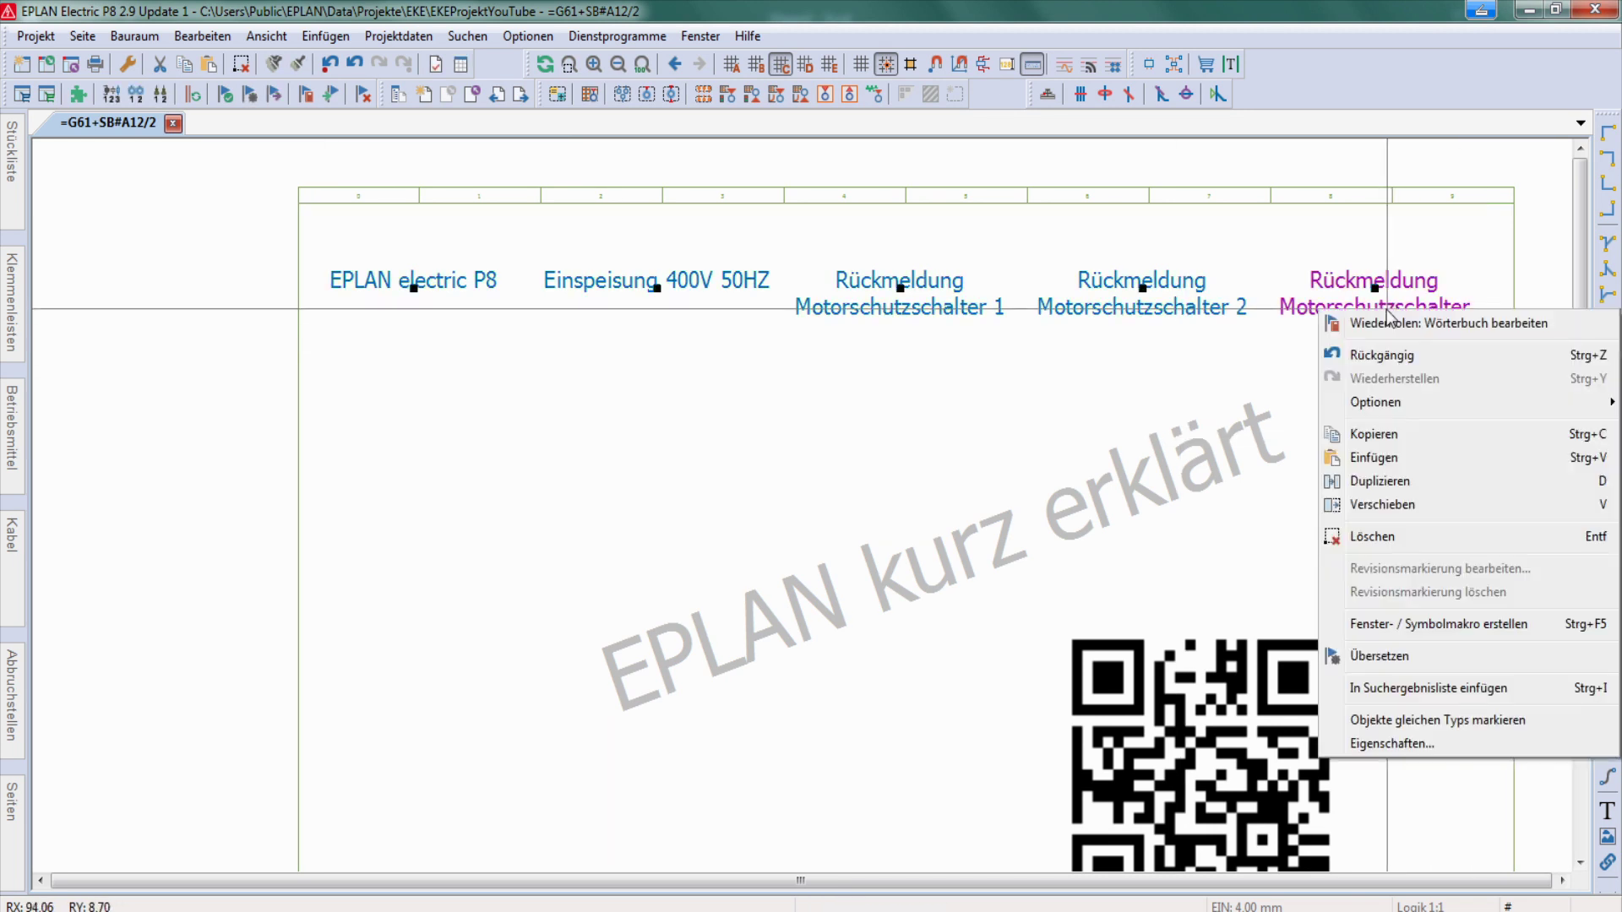
{"action": "left_click", "coordinate": [1361, 663]}
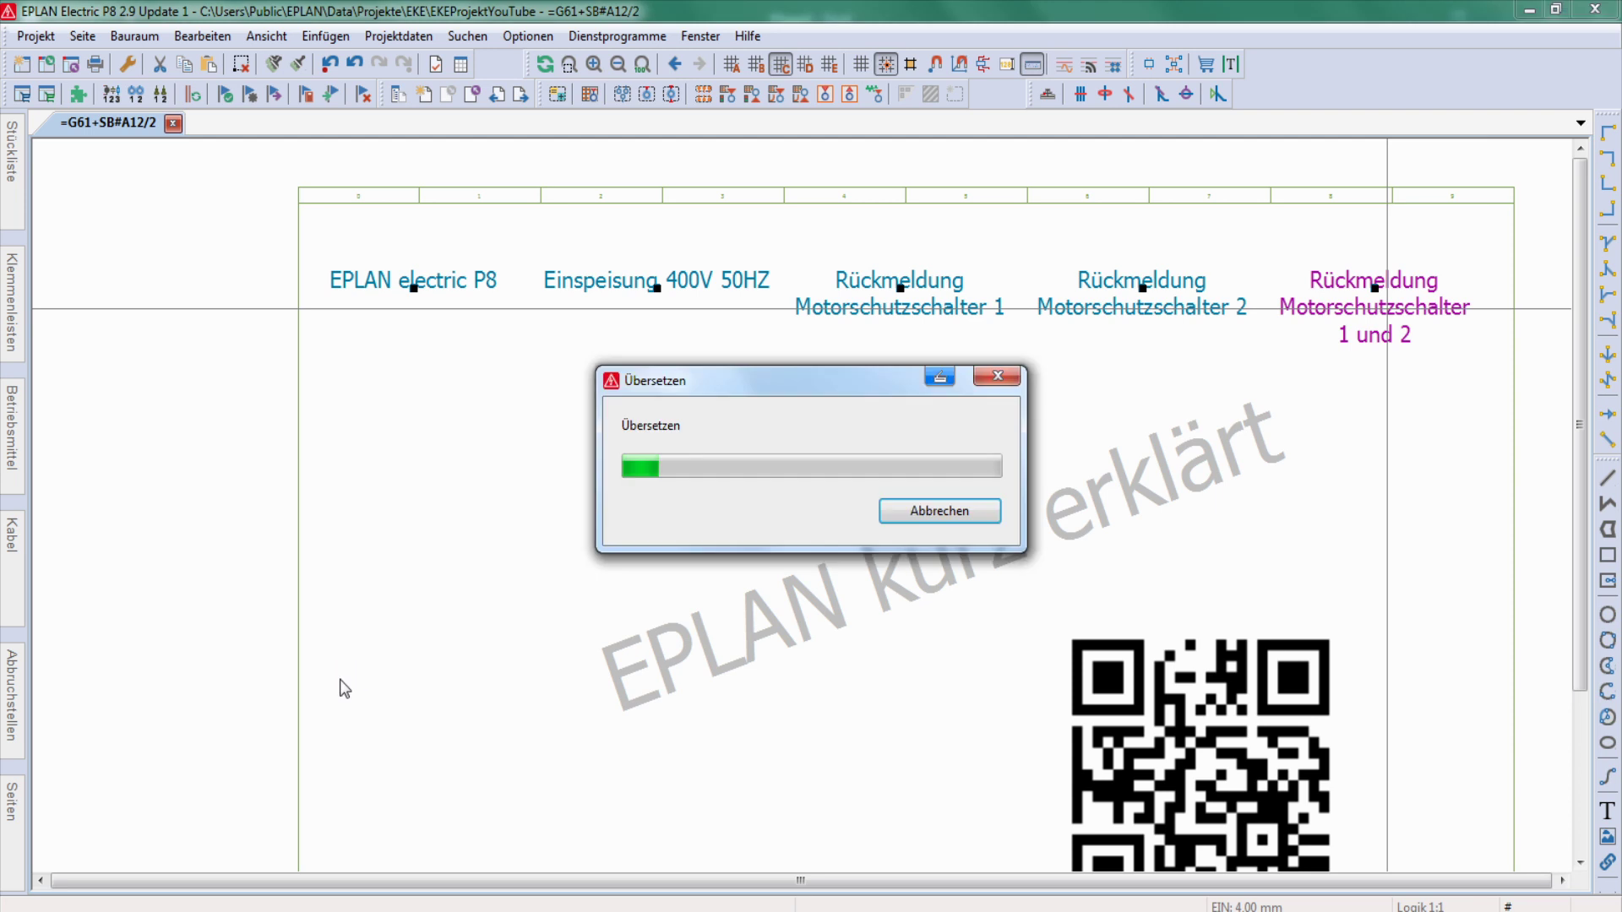
- Translate the entire project EKEProjektYouTube and close the page navigator
{"action": "left_click", "coordinate": [7, 813]}
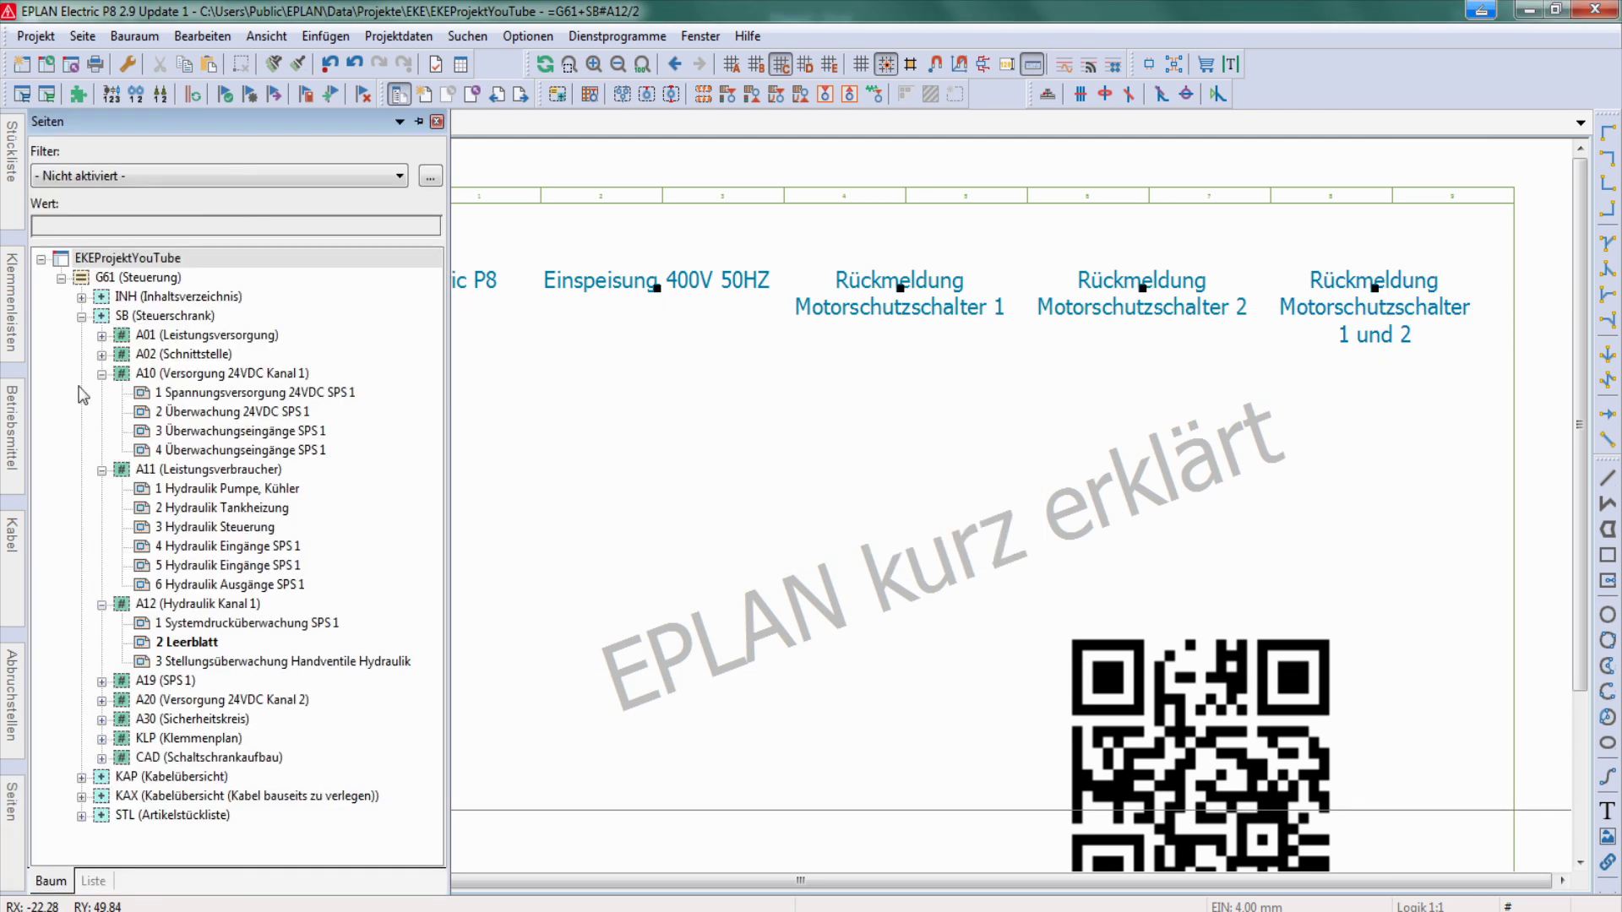
{"action": "left_click", "coordinate": [129, 260]}
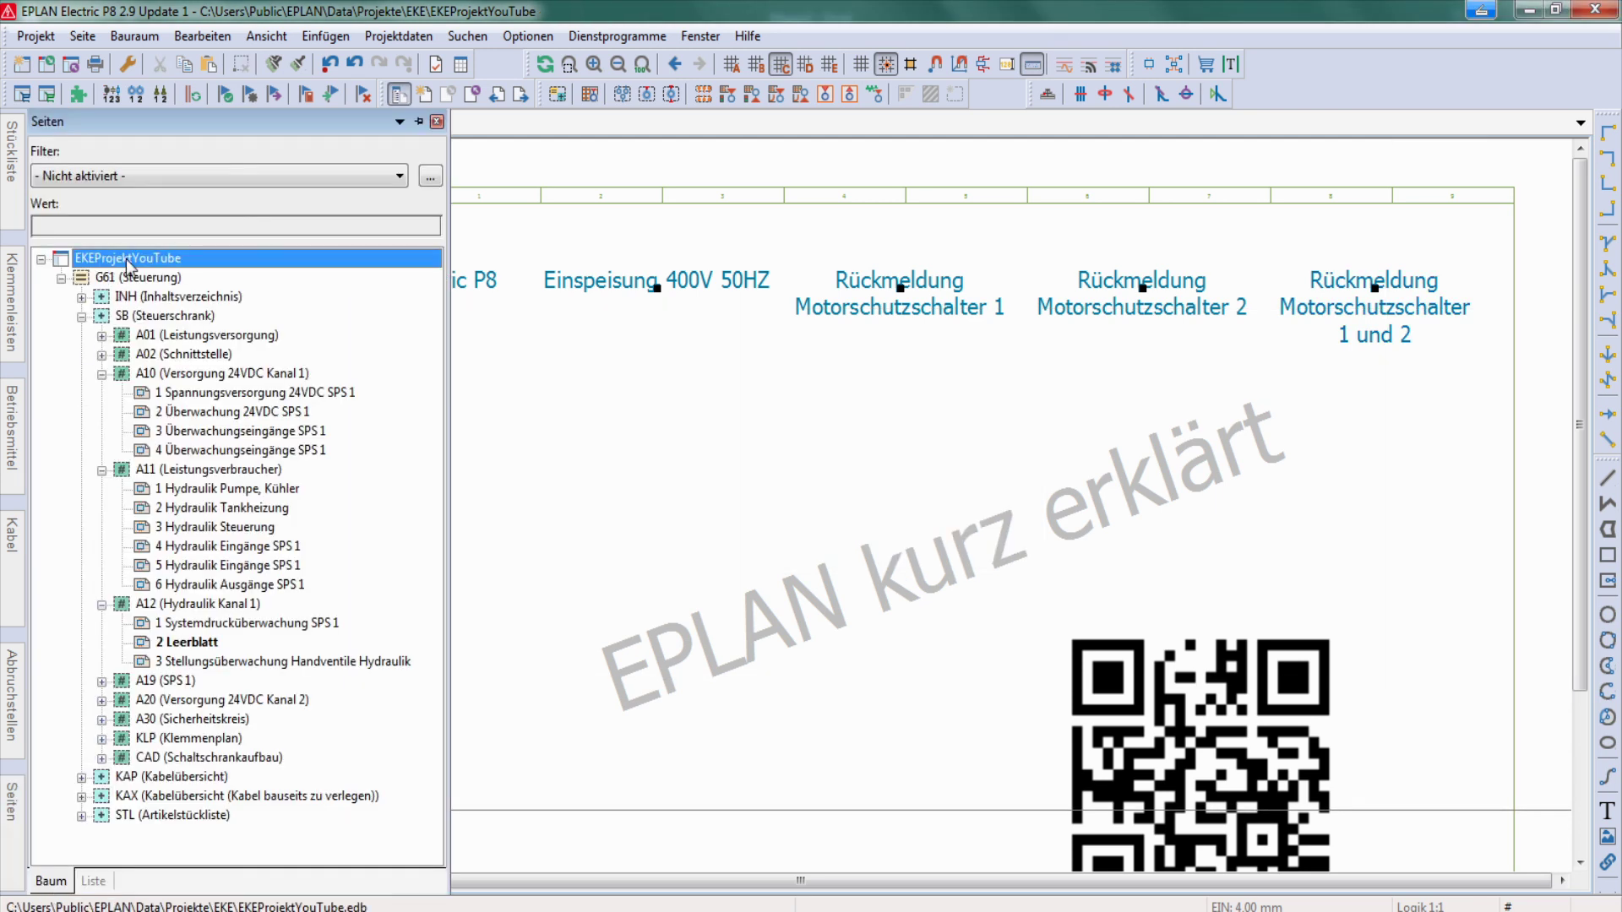
{"action": "left_click", "coordinate": [617, 35]}
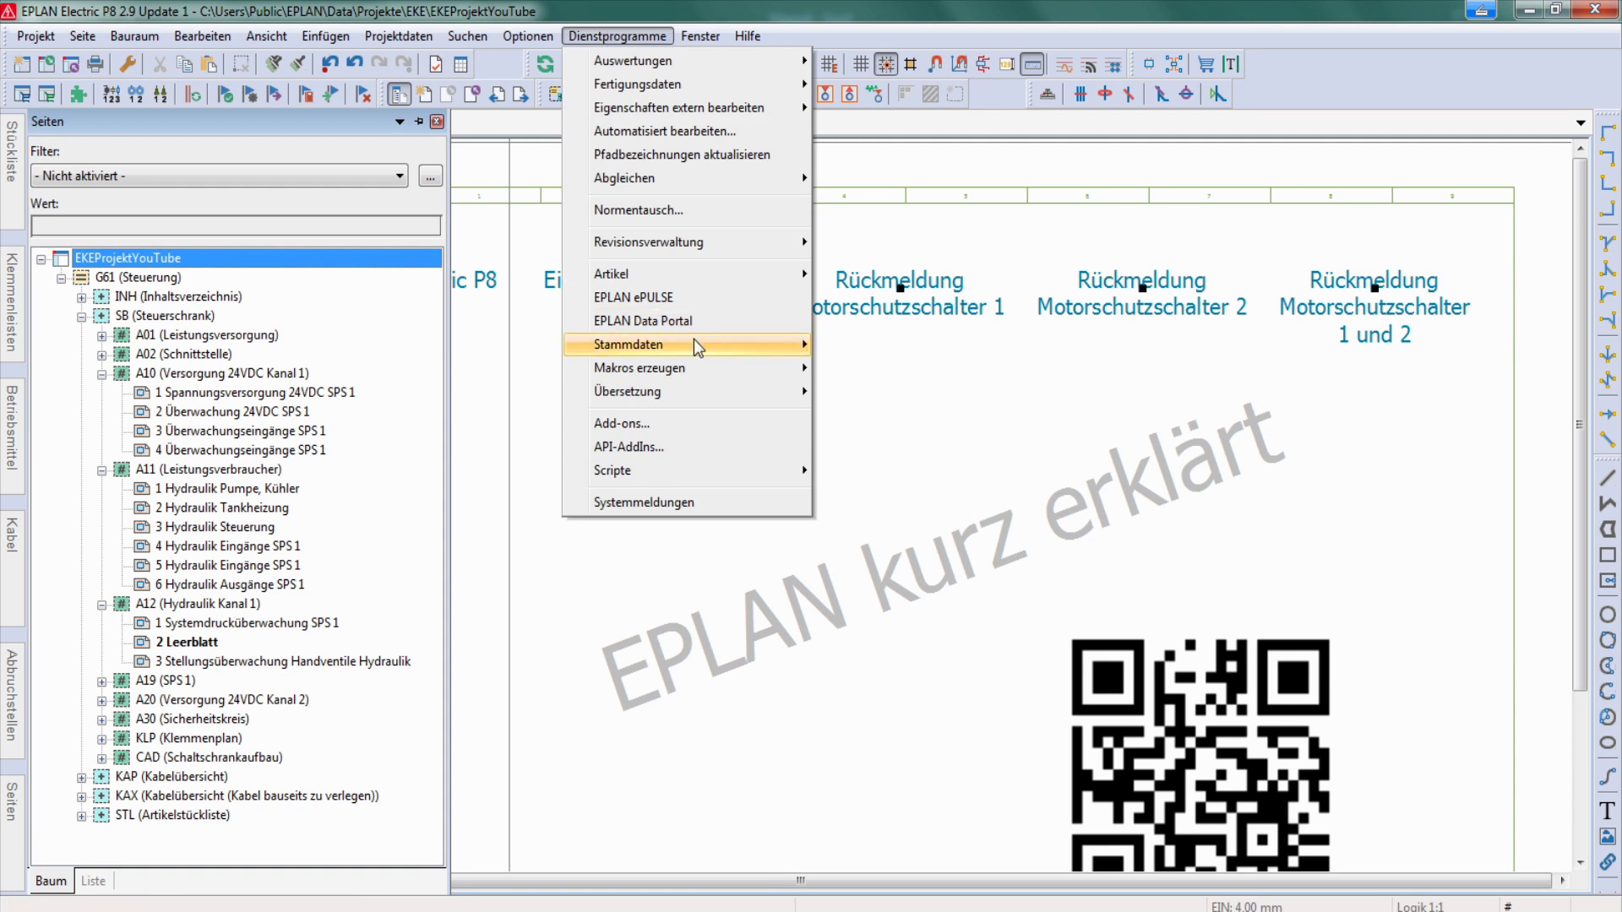
{"action": "mouse_move", "coordinate": [723, 396]}
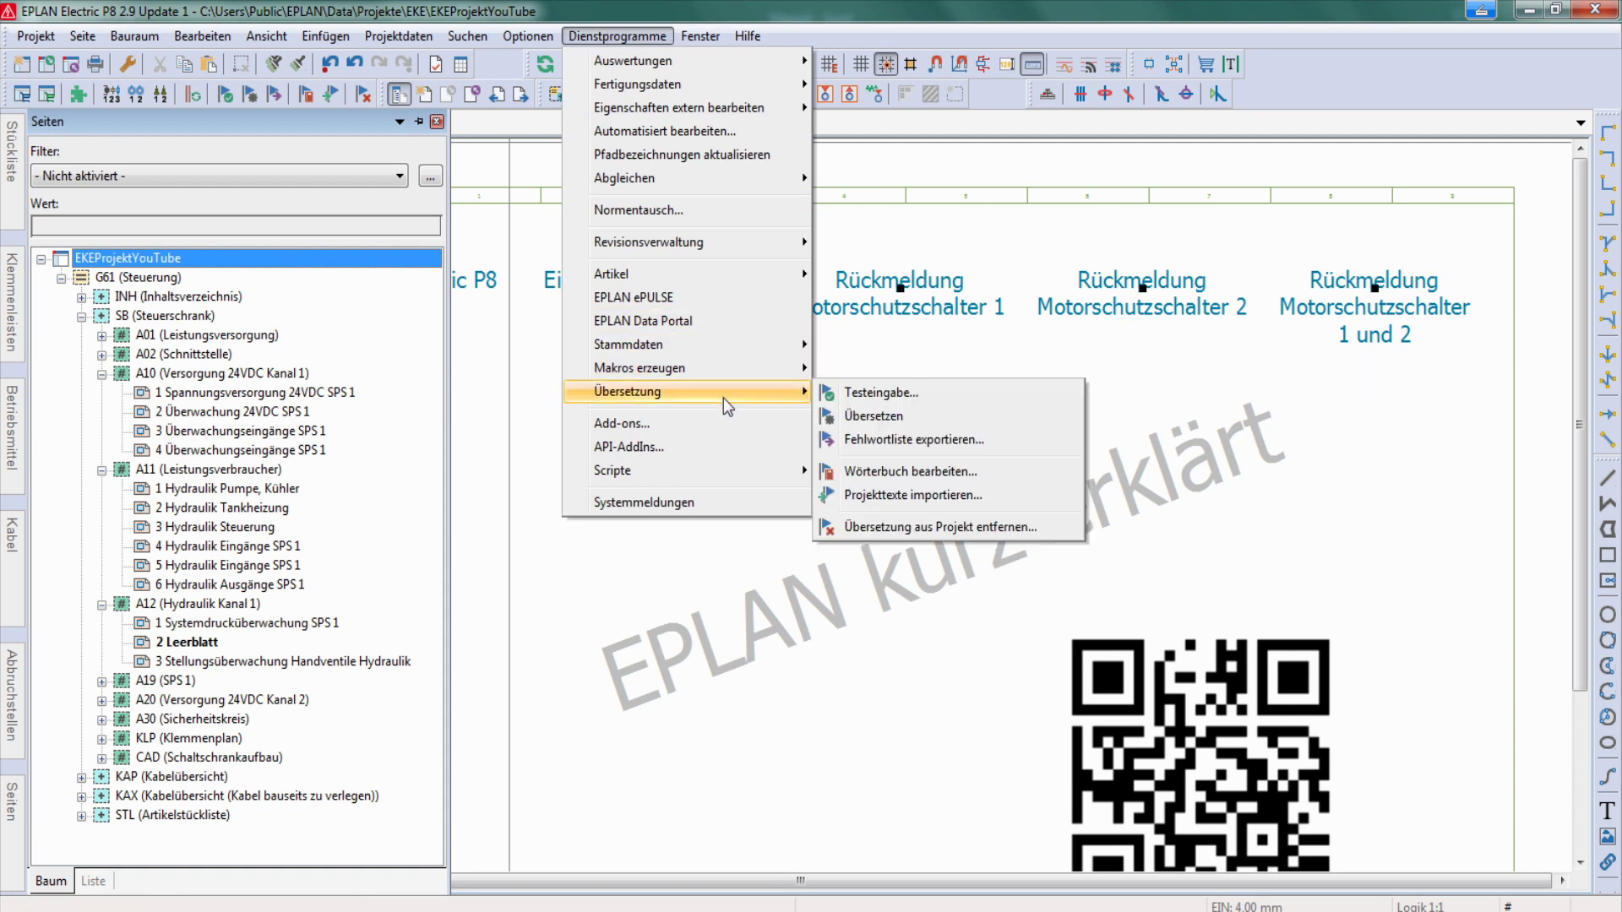
{"action": "left_click", "coordinate": [837, 418]}
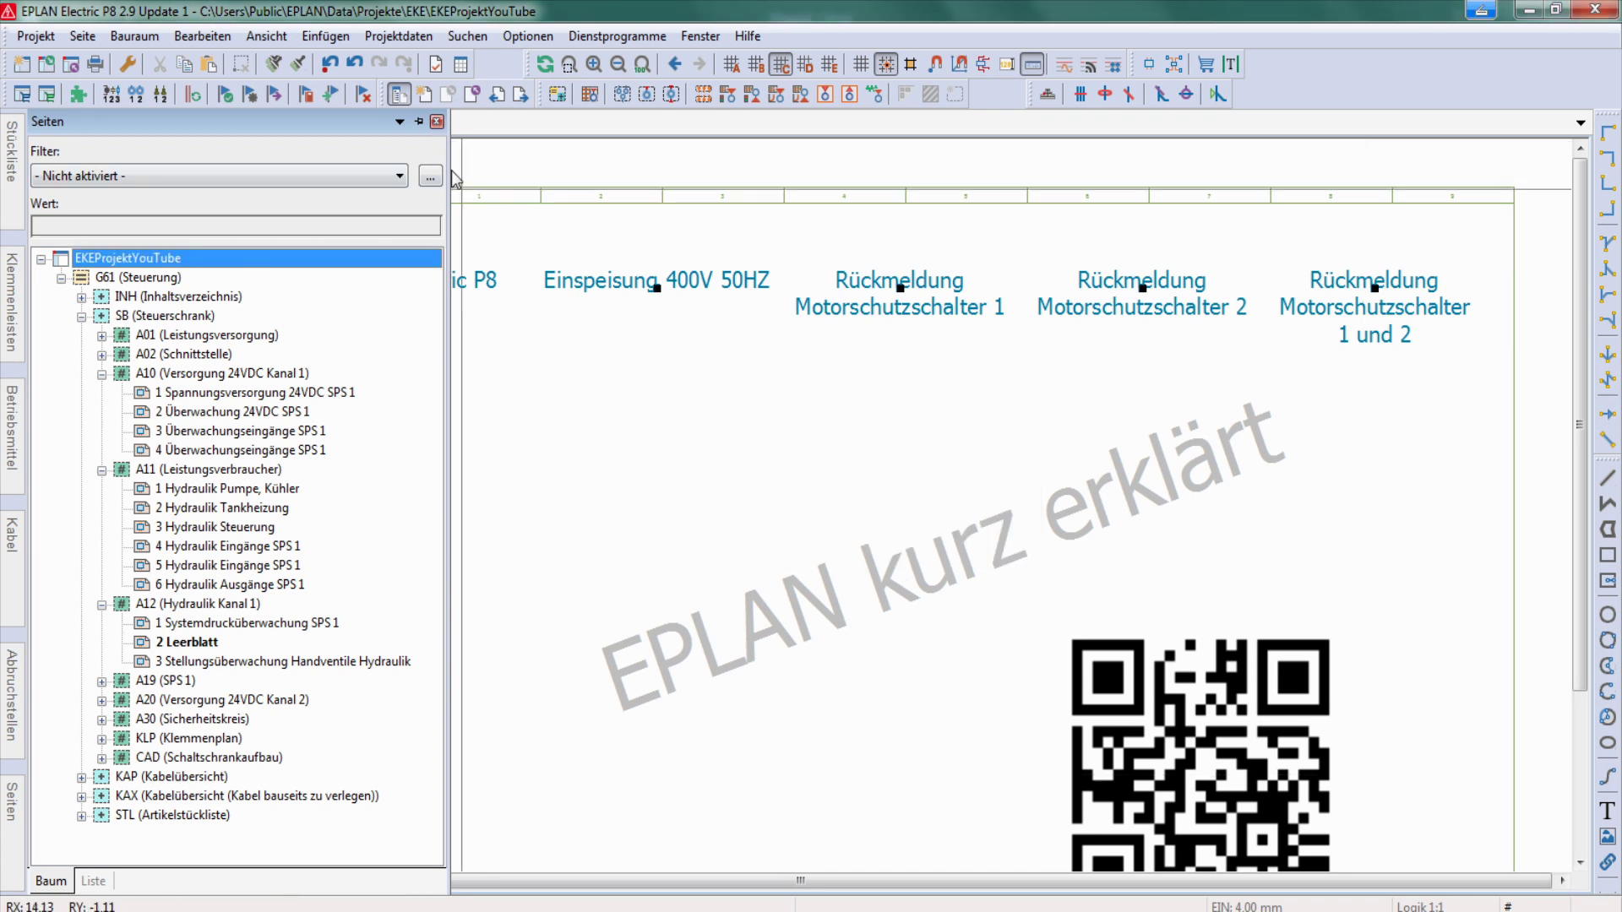
{"action": "left_click", "coordinate": [436, 123]}
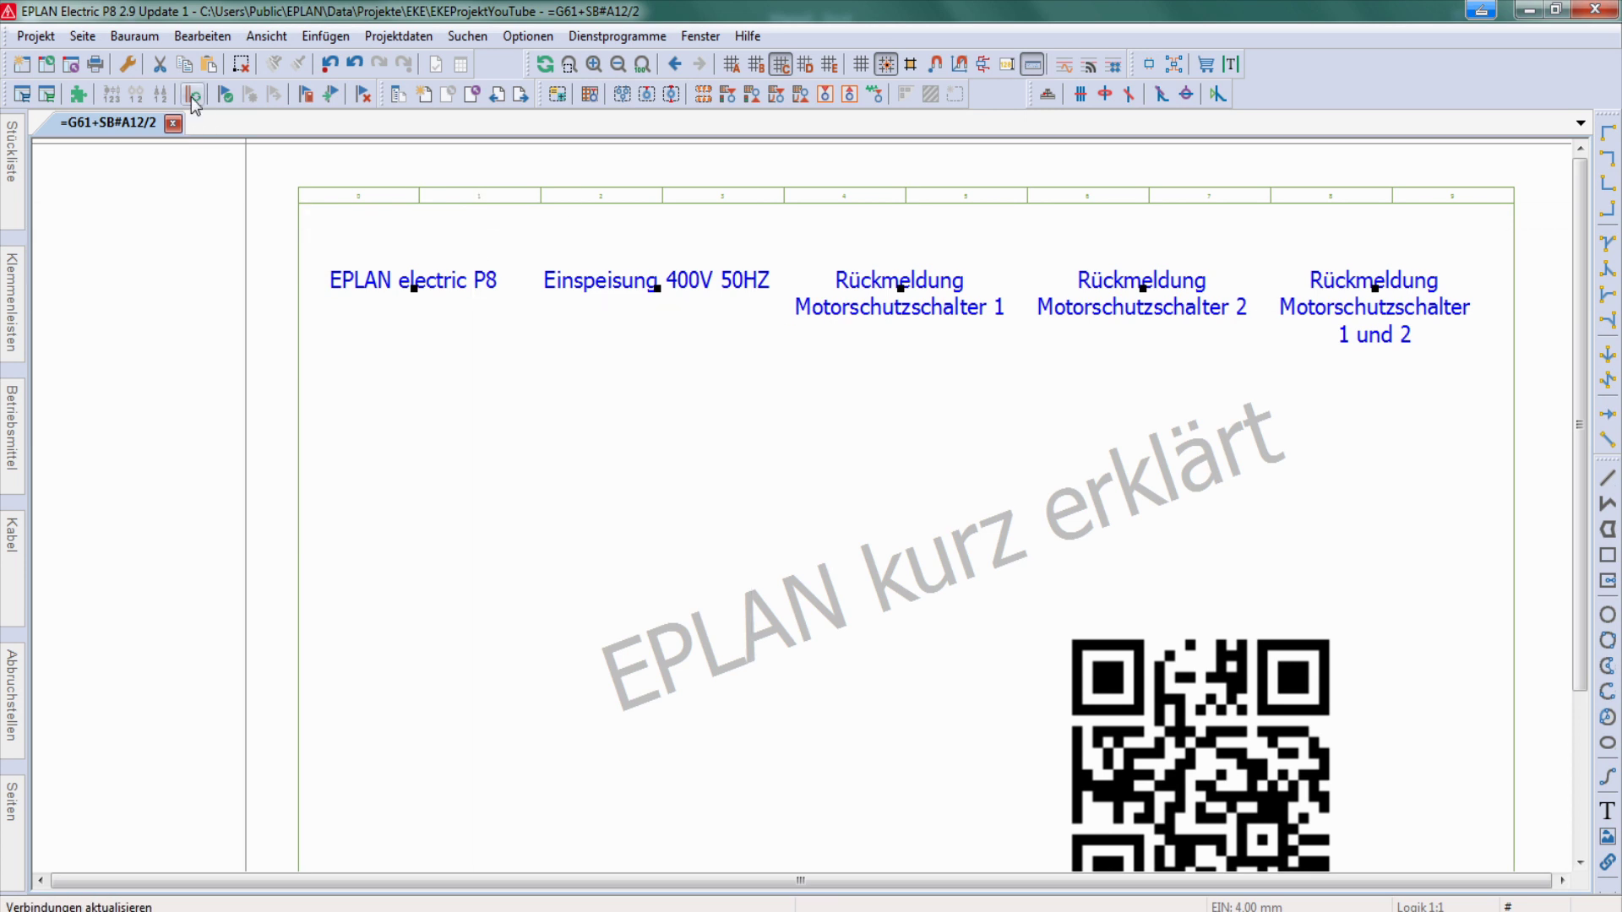
- Make en_US (Englisch (USA)) the only display language in the project's translation settings, and undo the last action on the page
{"action": "left_click", "coordinate": [132, 63]}
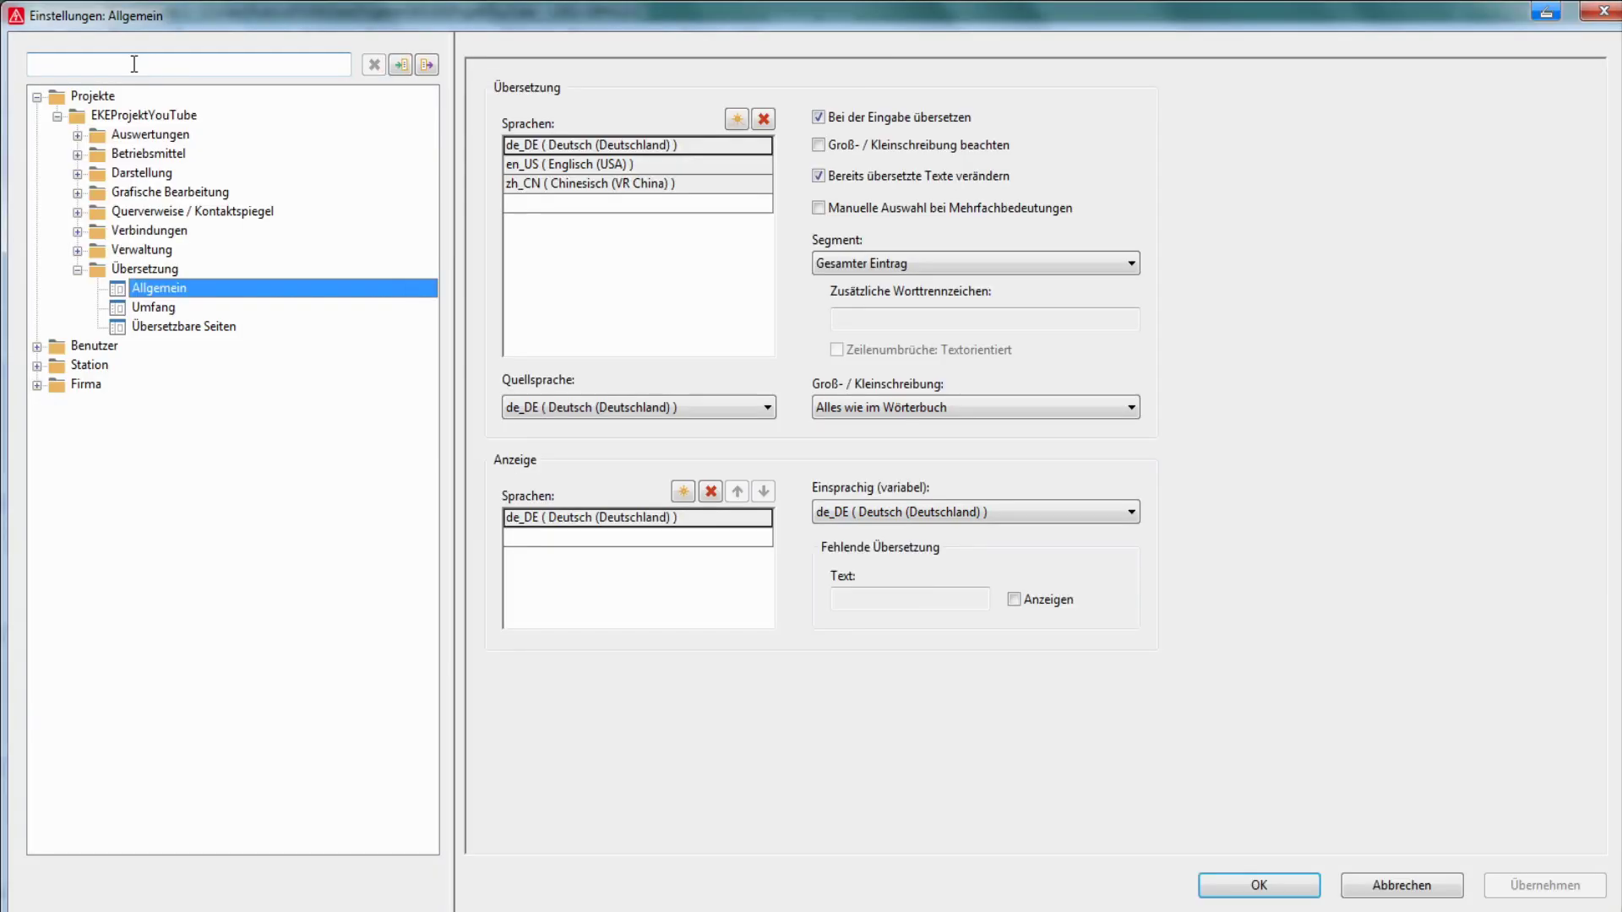
{"action": "left_click", "coordinate": [590, 535]}
{"action": "left_click", "coordinate": [763, 537]}
{"action": "left_click", "coordinate": [693, 580]}
{"action": "left_click", "coordinate": [680, 518]}
{"action": "left_click", "coordinate": [710, 491]}
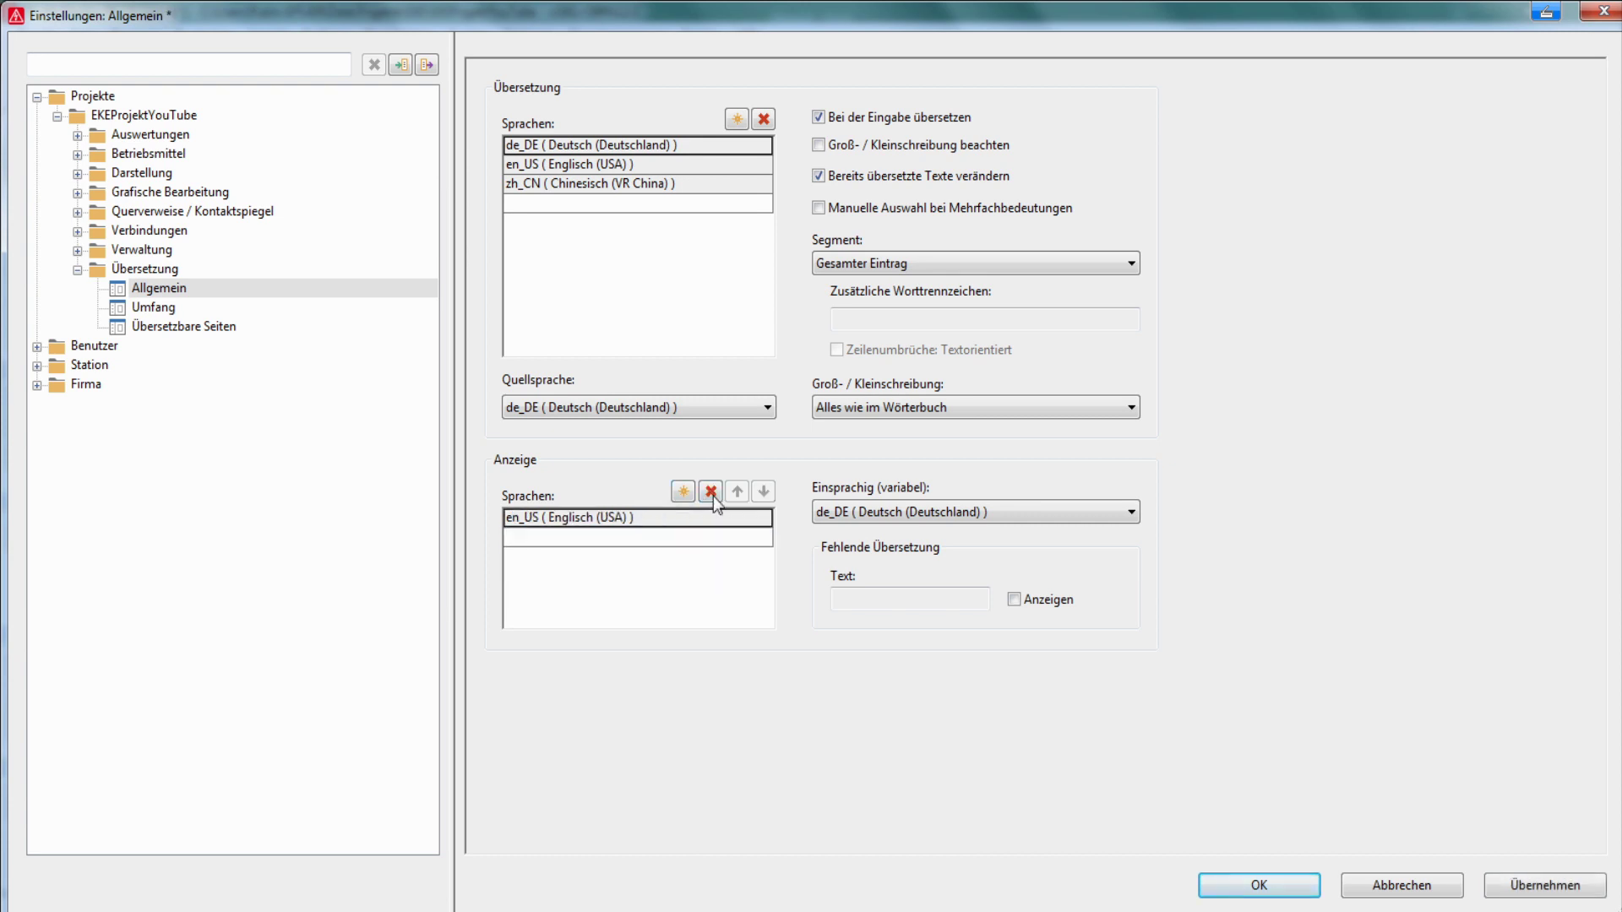
{"action": "left_click", "coordinate": [1258, 887]}
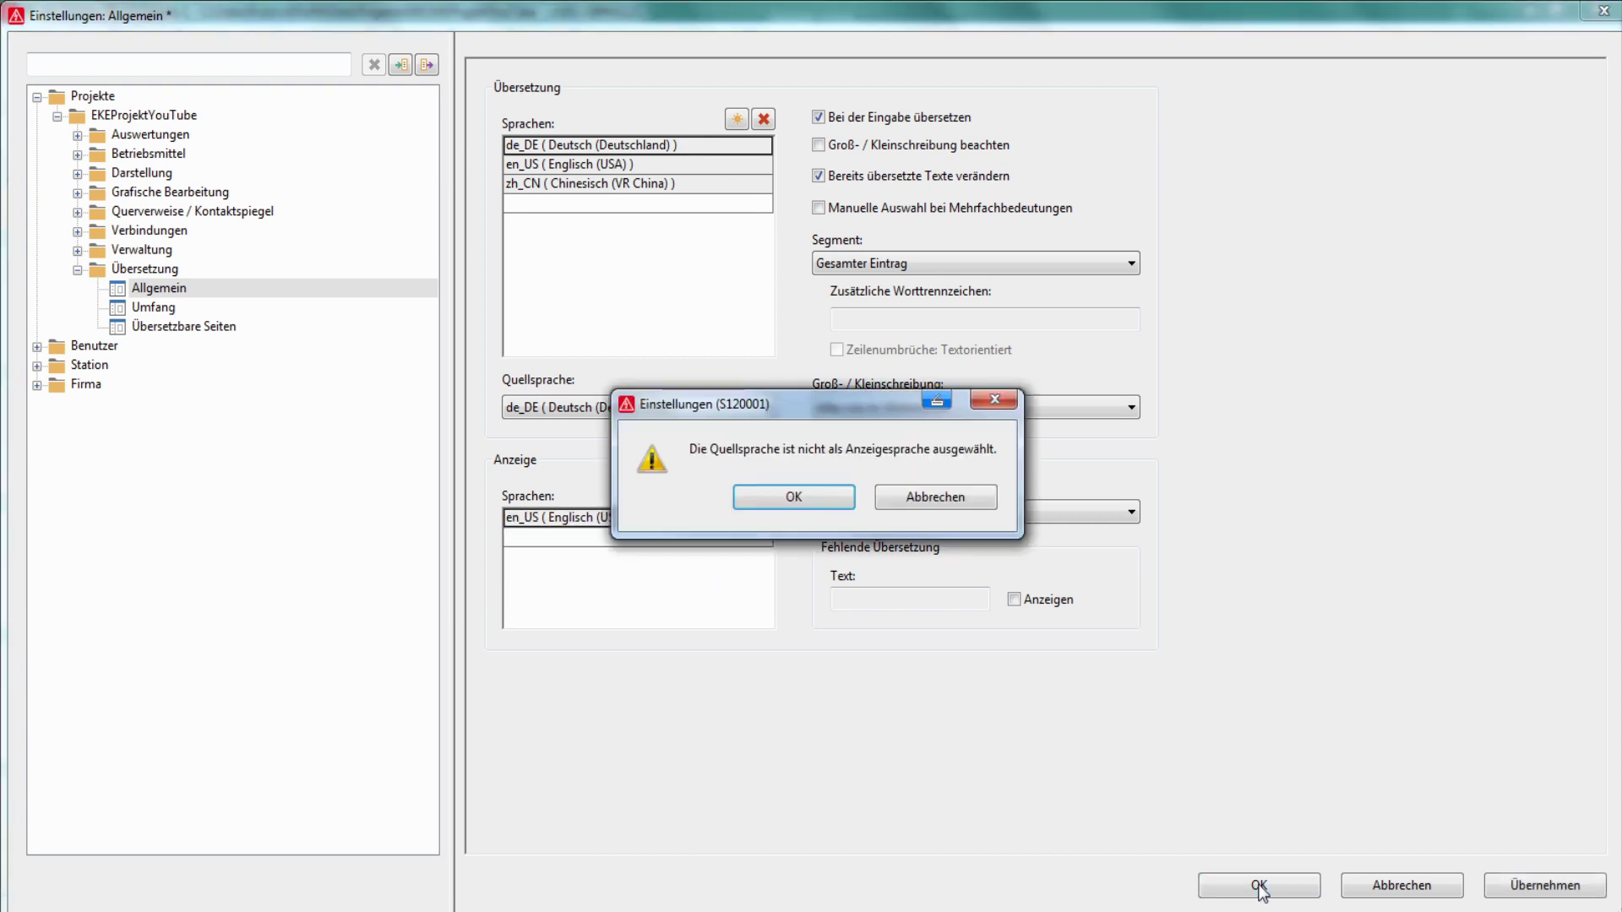
{"action": "left_click", "coordinate": [822, 495]}
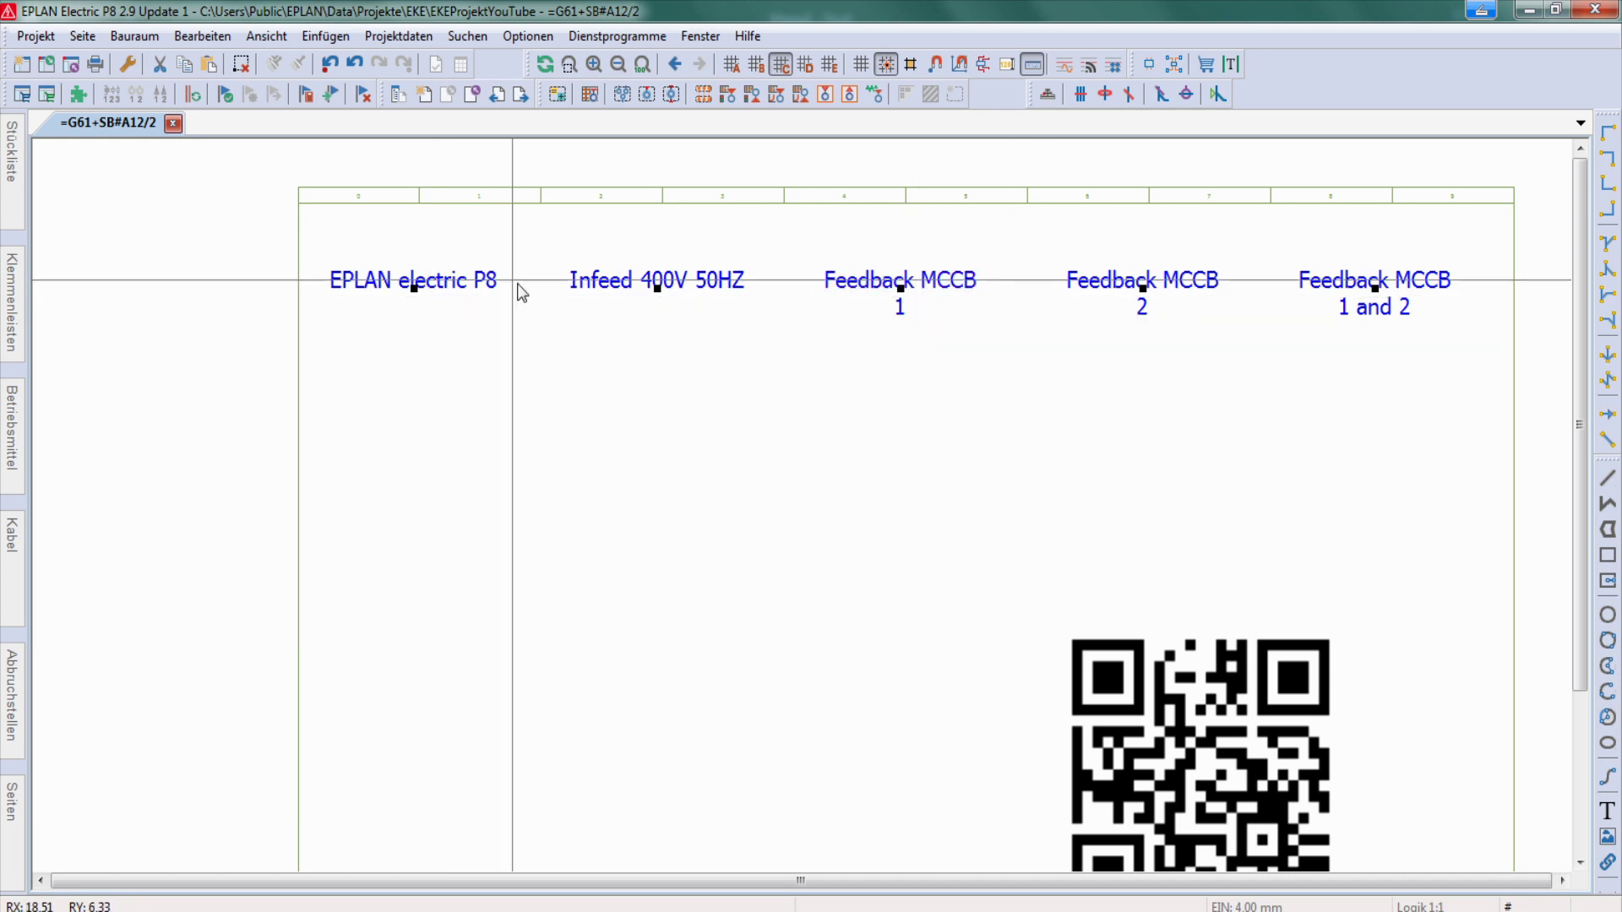
{"action": "key", "text": "ctrl+z"}
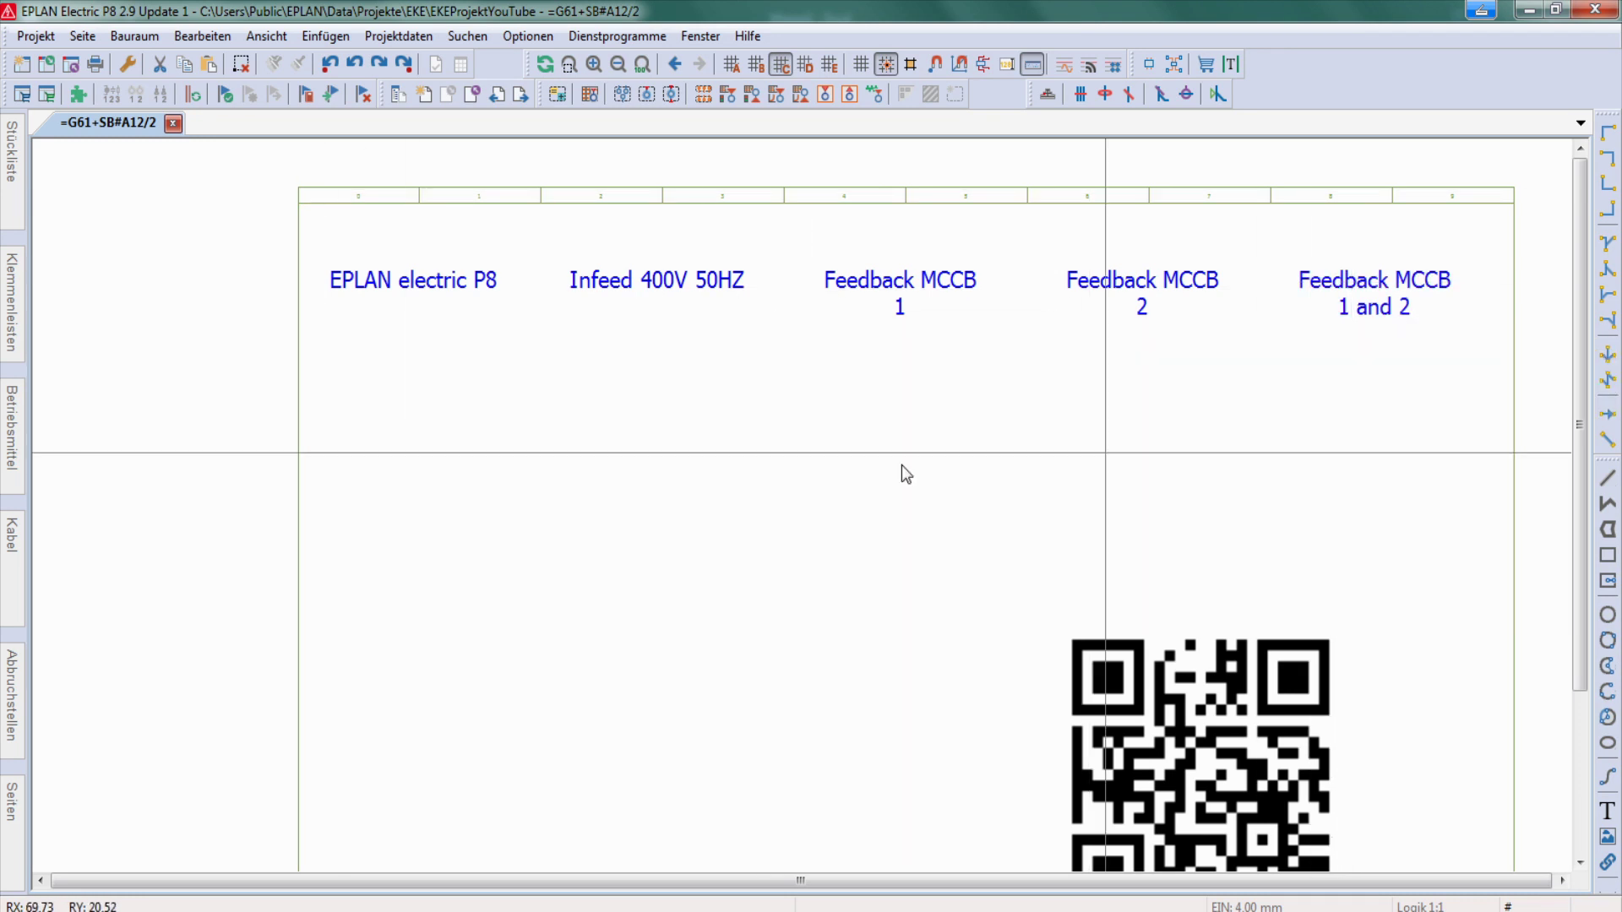
- Add de_DE (Deutsch (Deutschland)) as second display language below en_US in the project's translation settings
{"action": "left_click", "coordinate": [127, 63]}
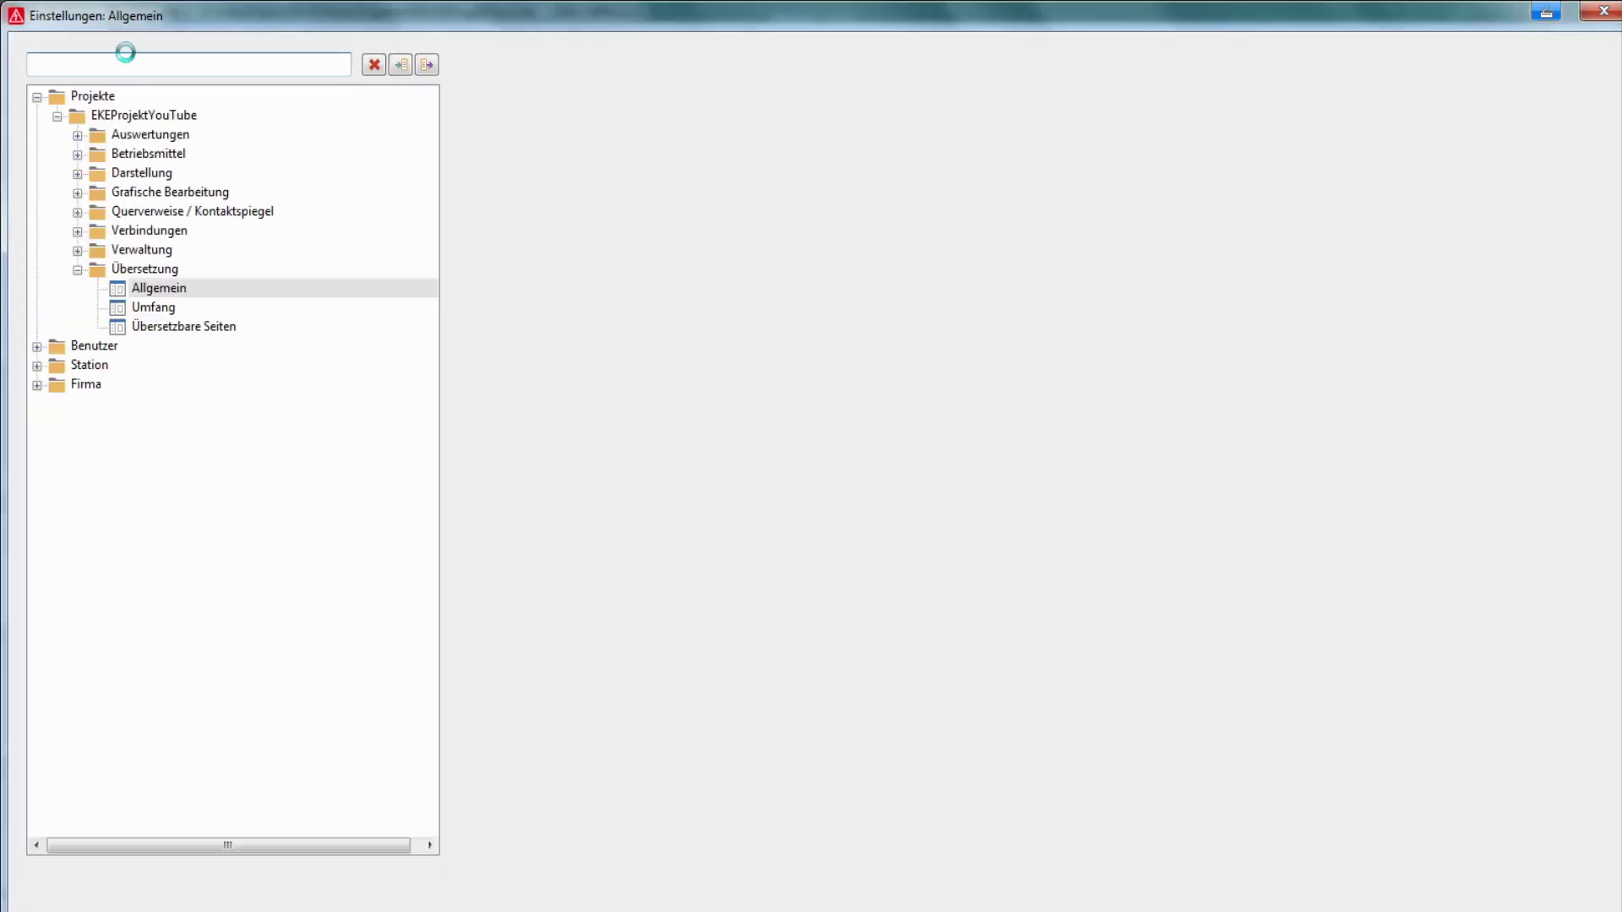
{"action": "left_click", "coordinate": [683, 492]}
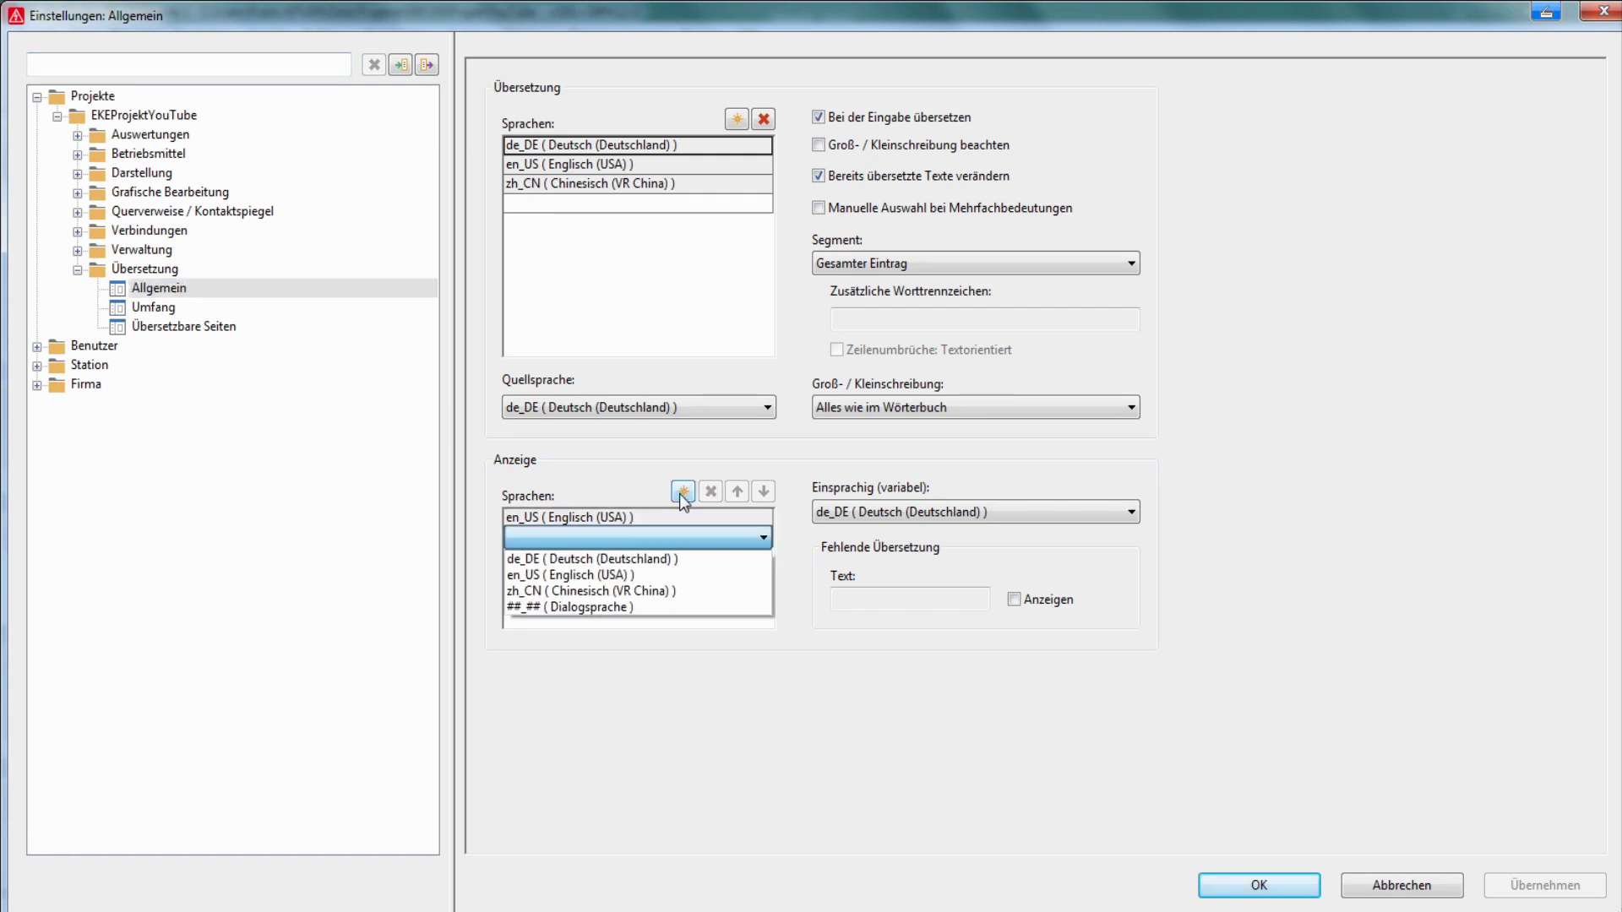
{"action": "left_click", "coordinate": [662, 554]}
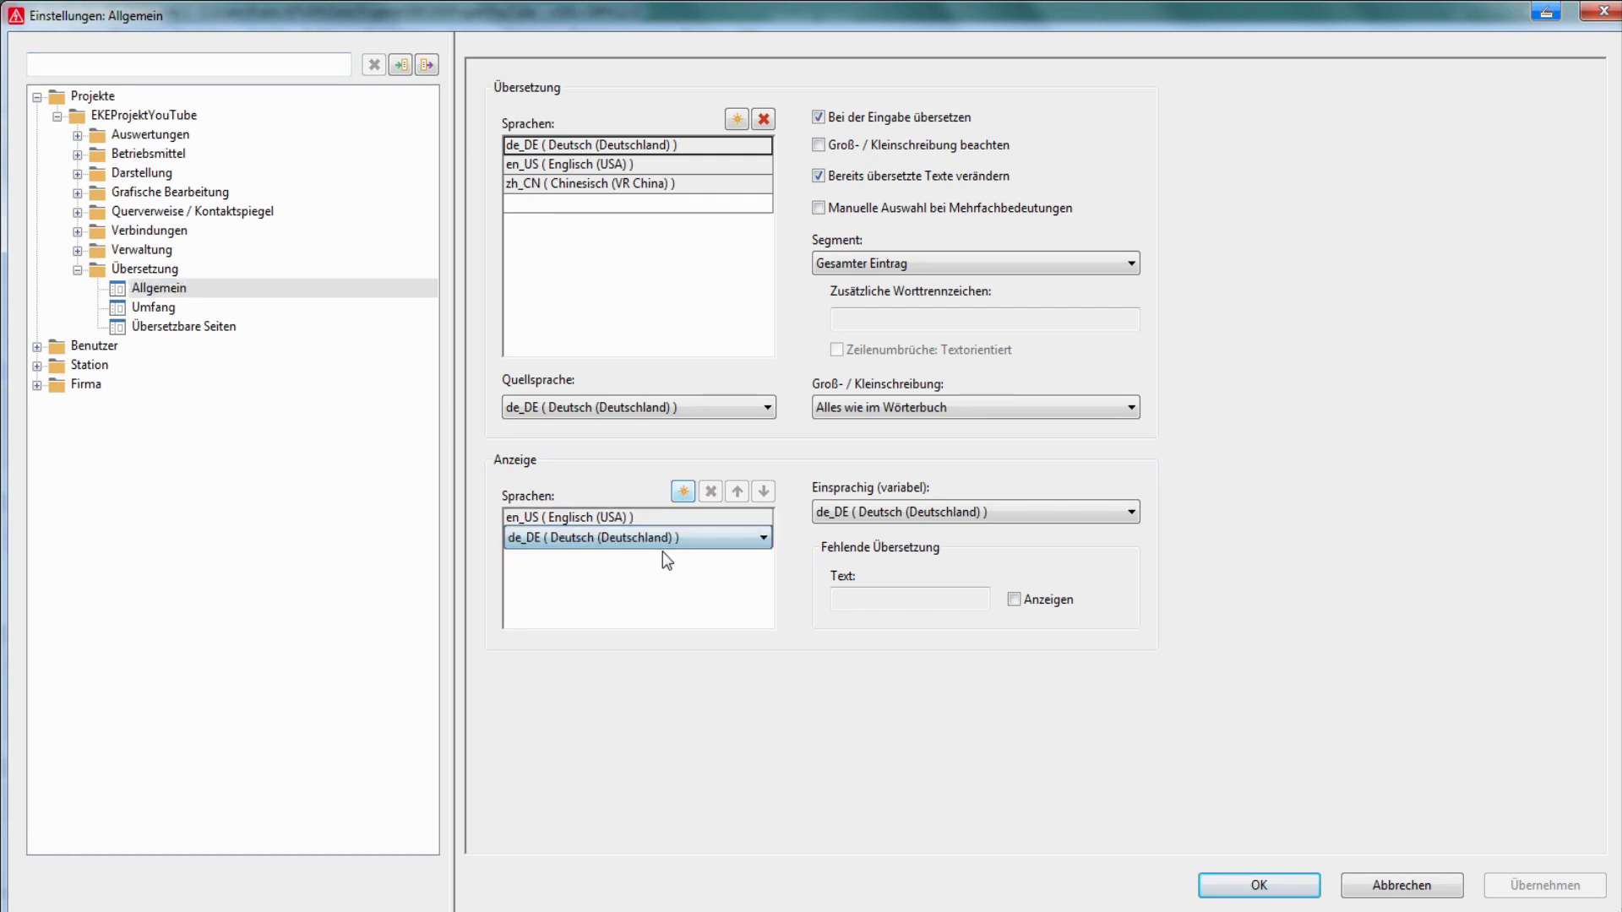
{"action": "left_click", "coordinate": [1235, 884]}
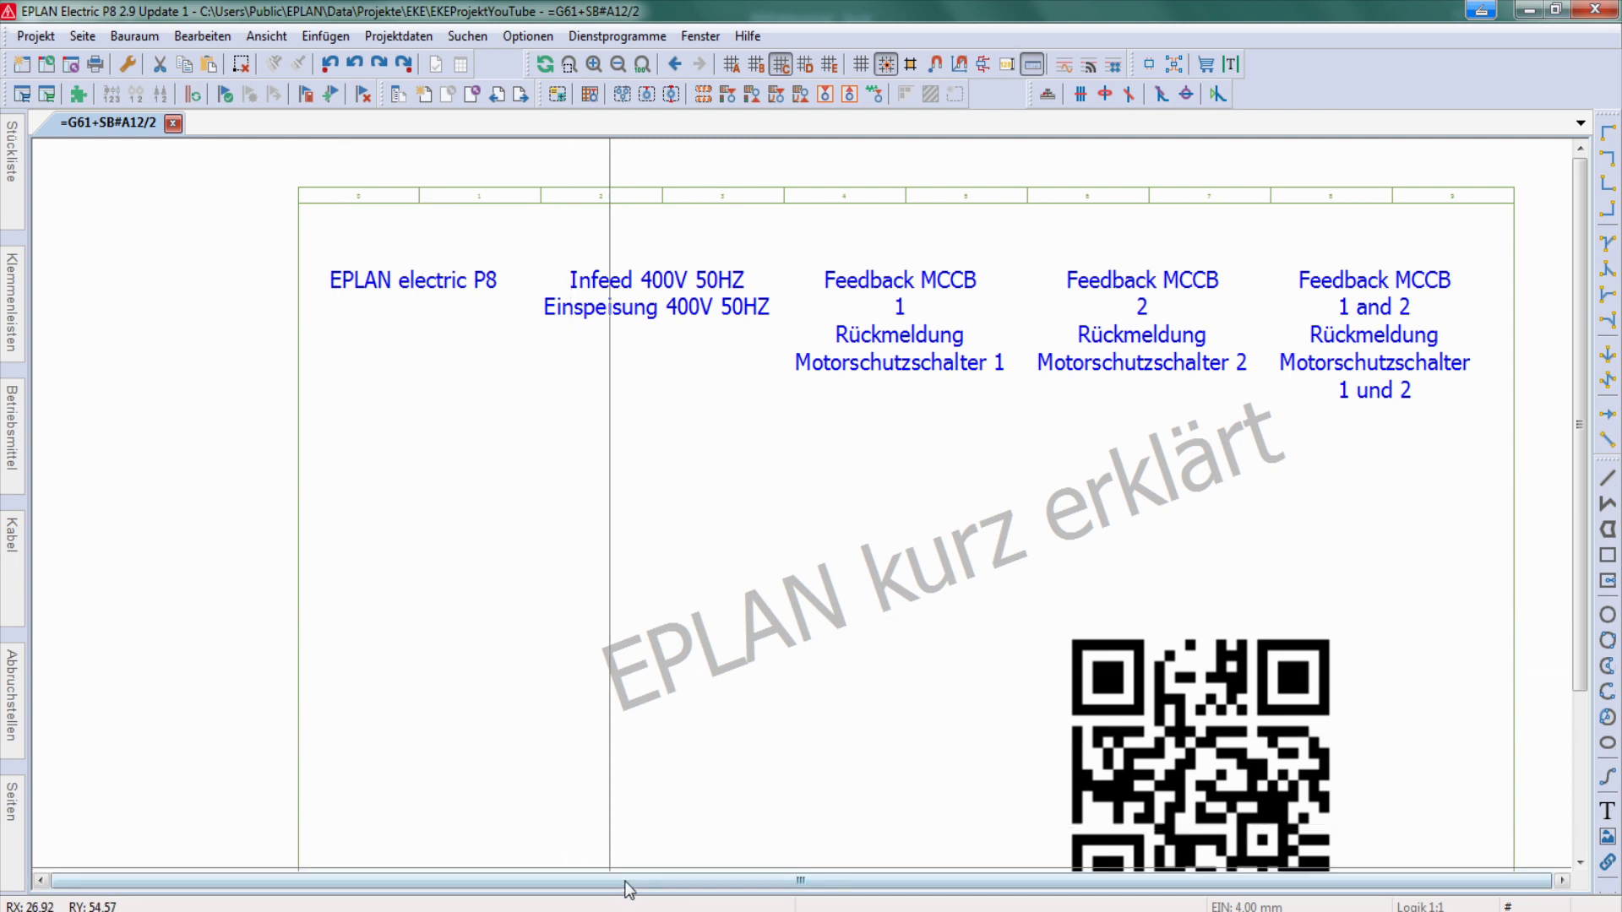
- Switch to EKEFehlwort.txt in Excel, fit column A to its contents and look through the list of missing words
{"action": "mouse_move", "coordinate": [719, 905]}
{"action": "left_click", "coordinate": [806, 859]}
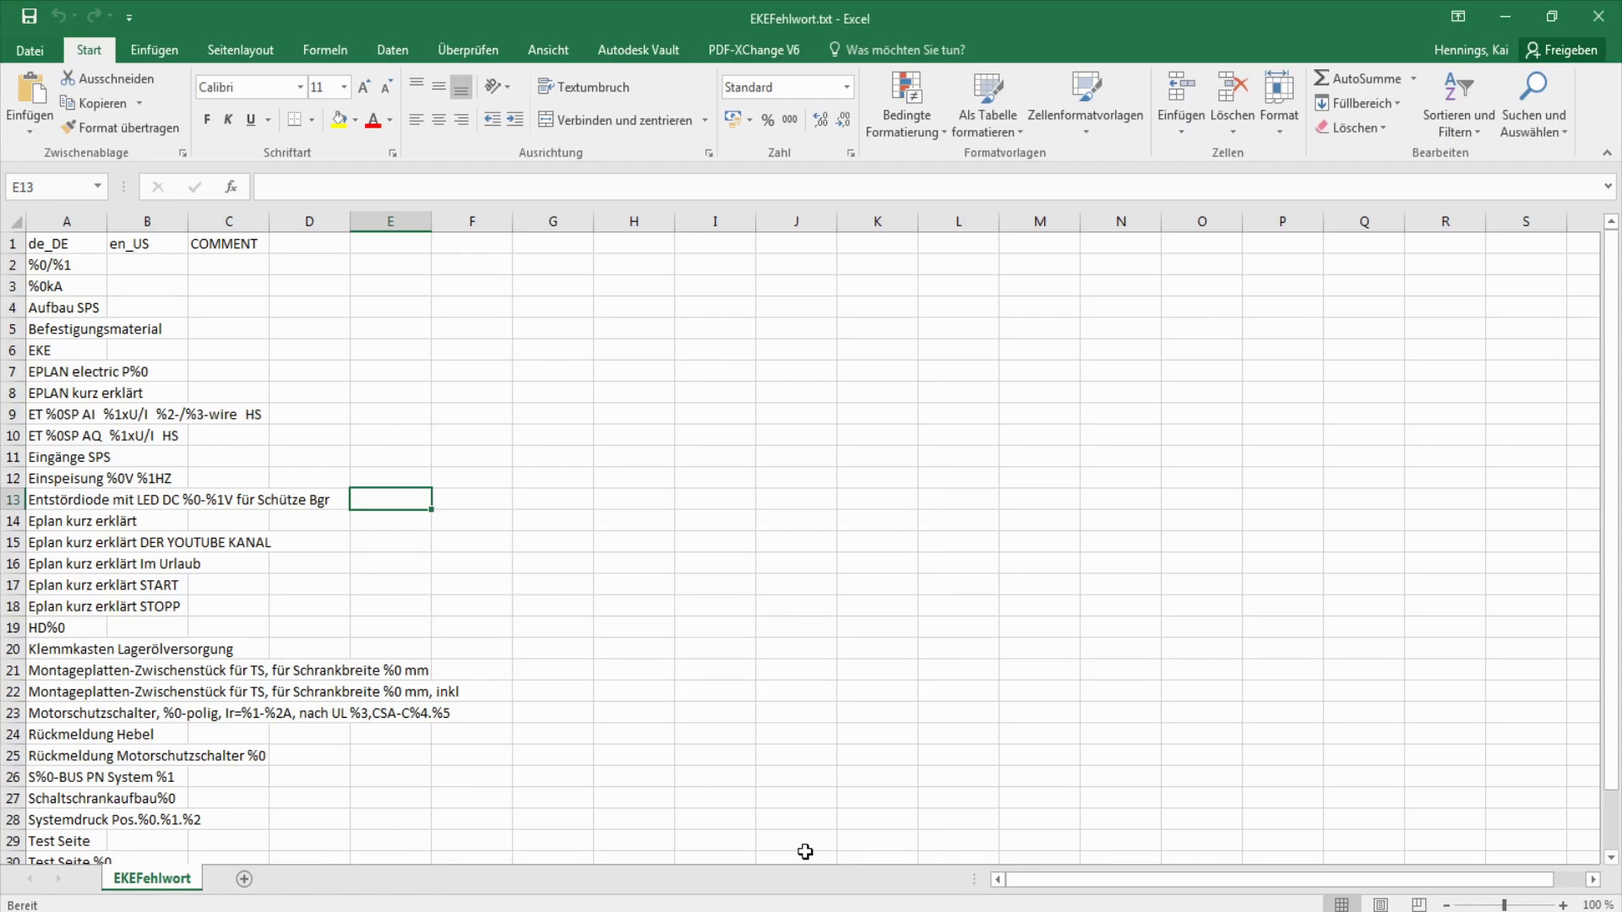
{"action": "double_click", "coordinate": [107, 212]}
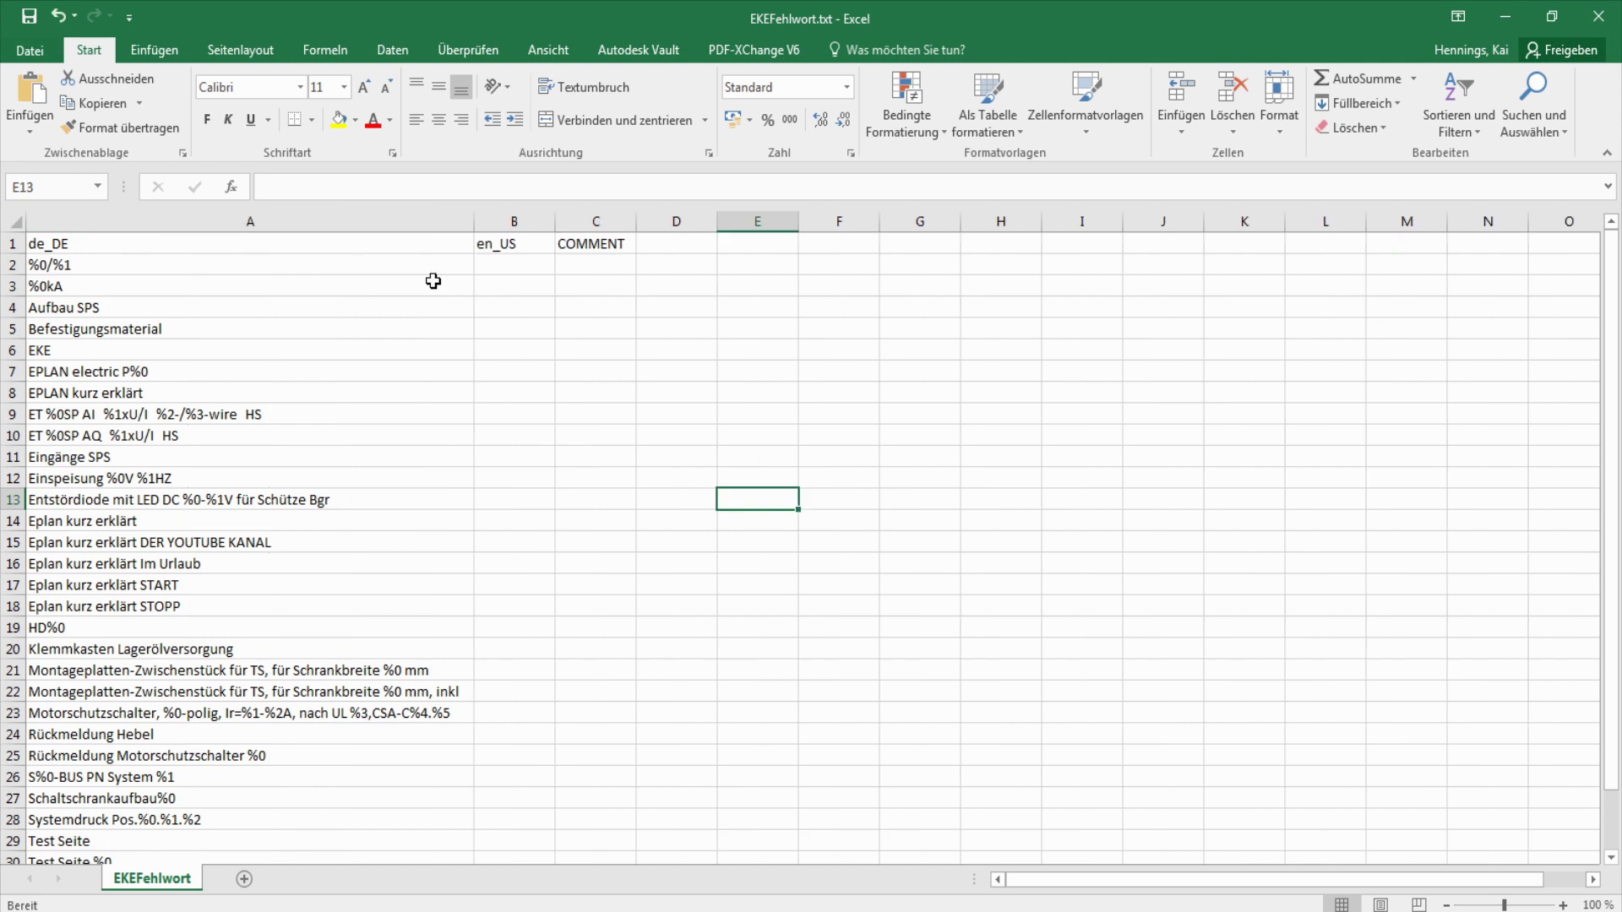
{"action": "left_click", "coordinate": [433, 267]}
{"action": "scroll", "coordinate": [434, 267], "scroll_direction": "down", "scroll_amount": 4}
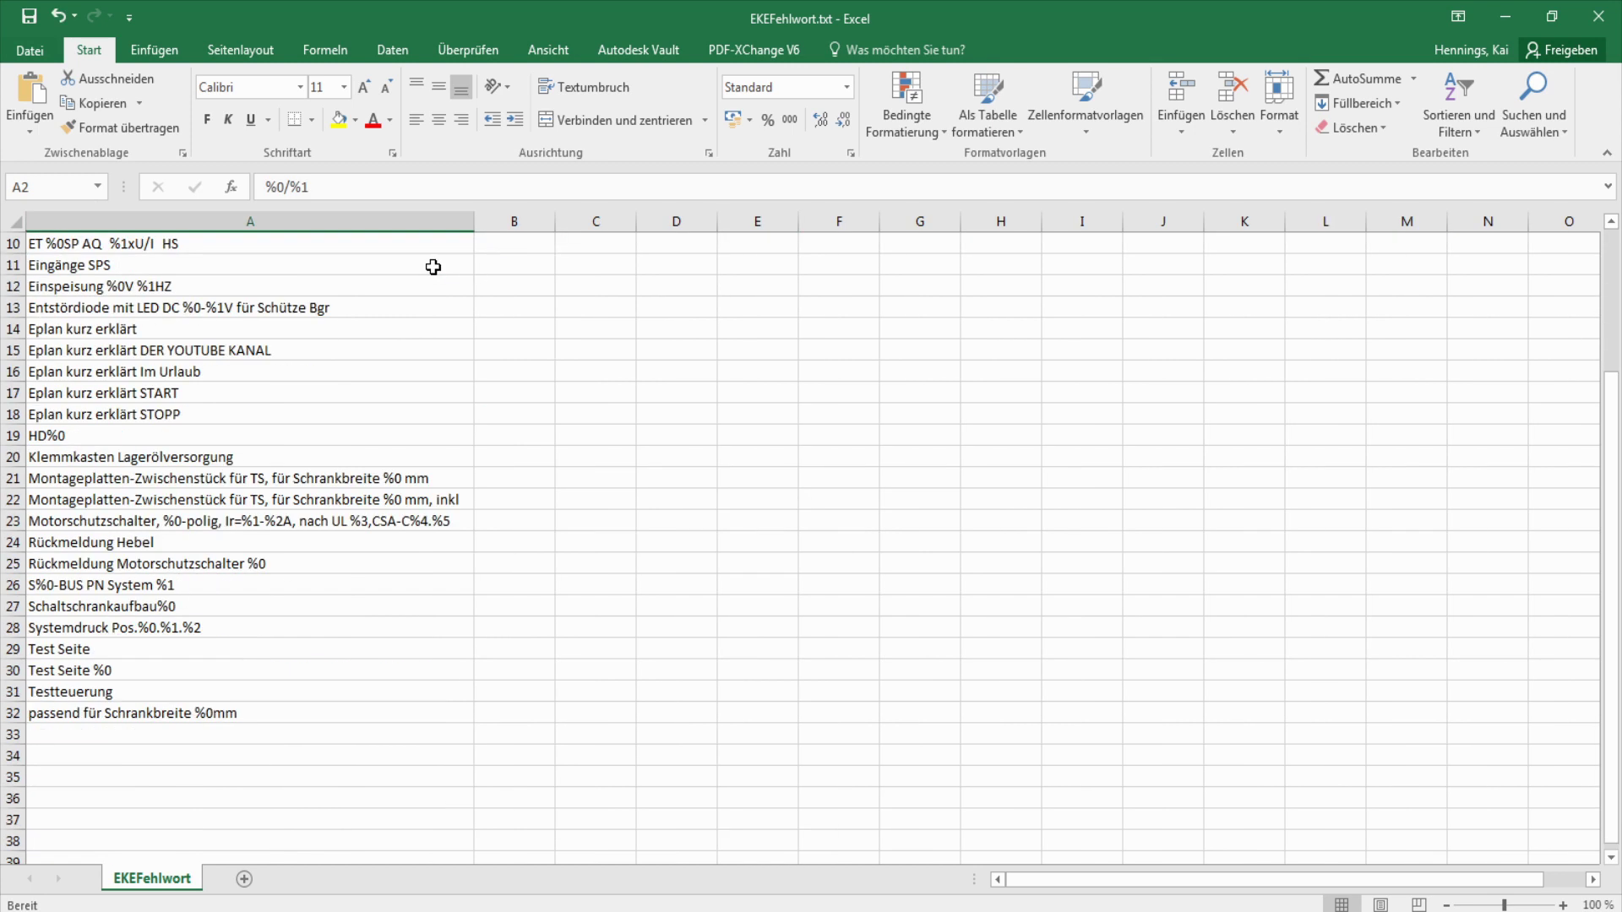
{"action": "scroll", "coordinate": [148, 628], "scroll_direction": "up", "scroll_amount": 4}
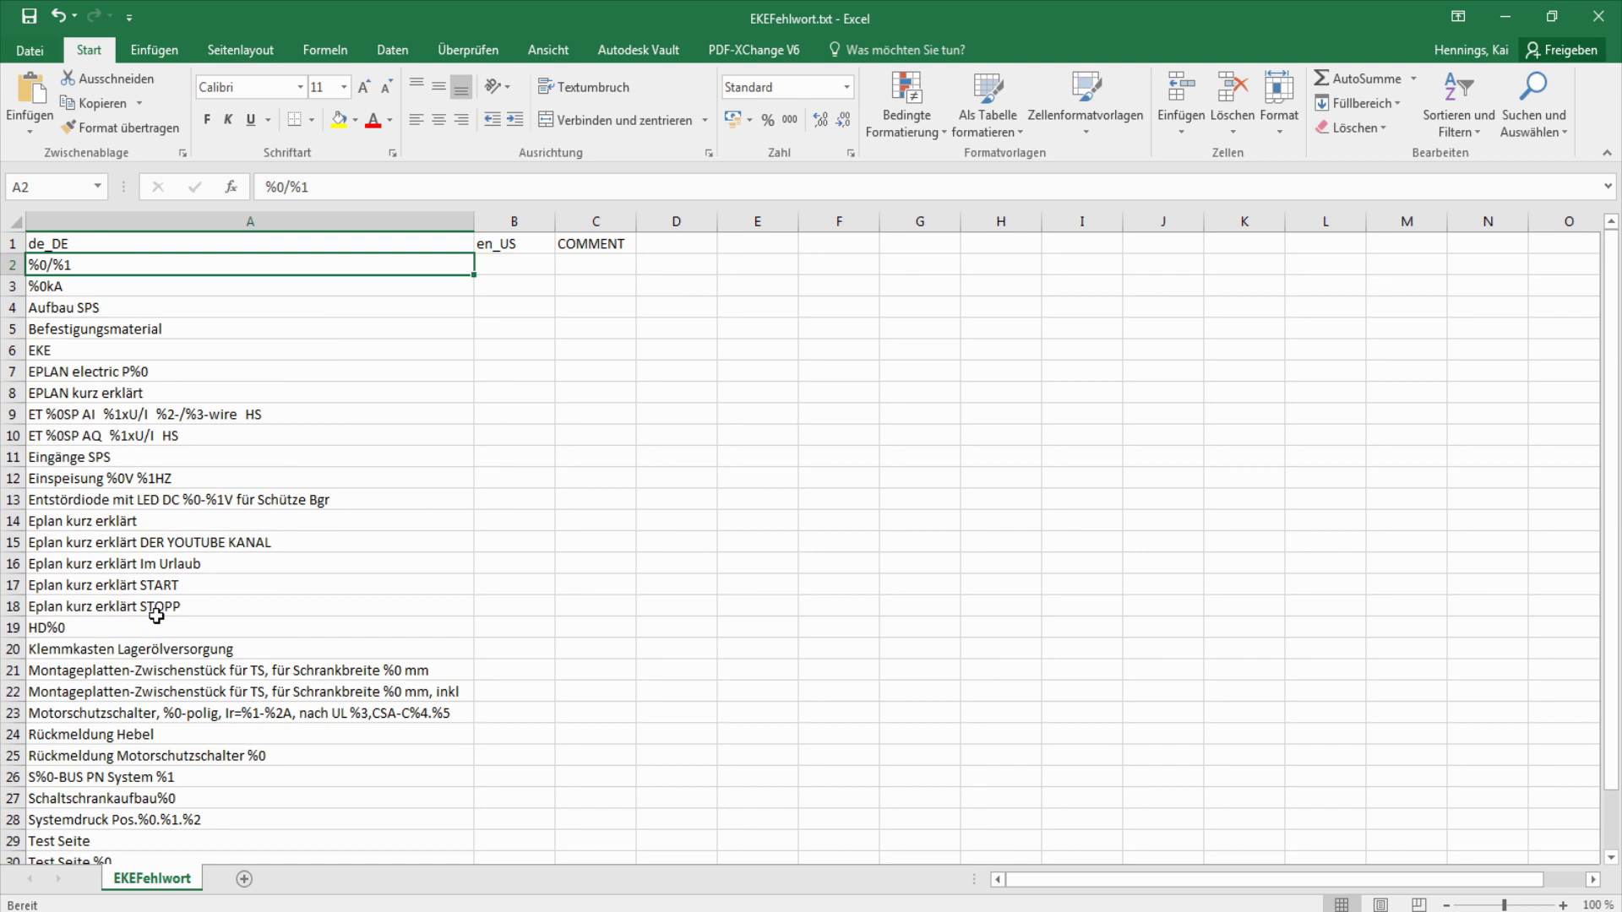
{"action": "left_click", "coordinate": [509, 270]}
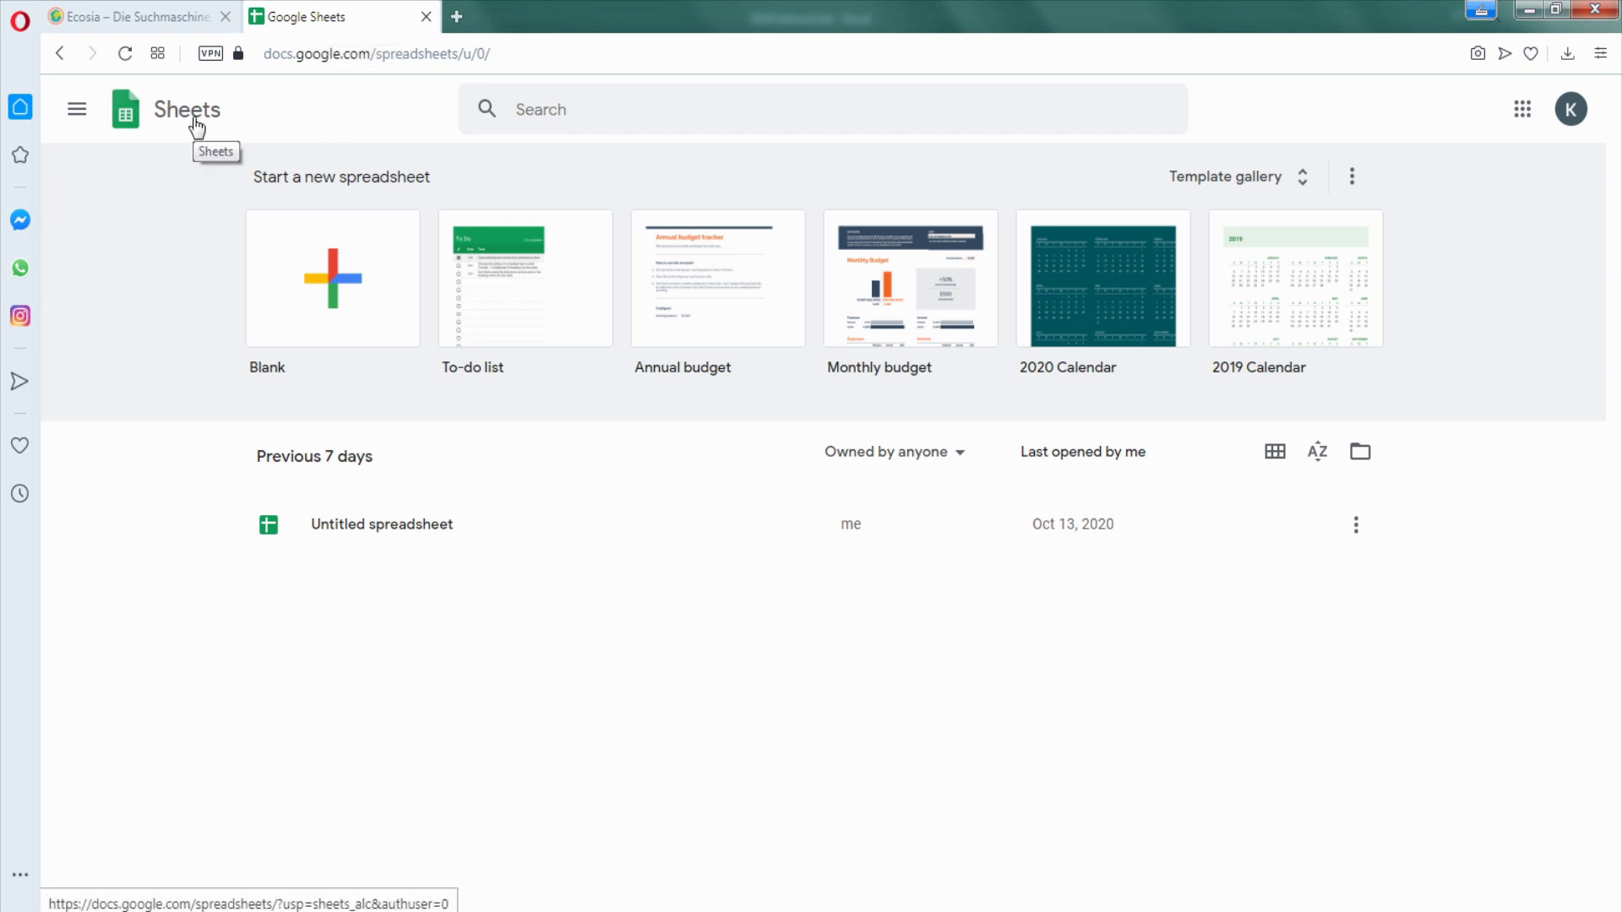
- Create a blank Google Sheets spreadsheet and copy the missing words in cells A2 to A32 of the Excel sheet
{"action": "left_click", "coordinate": [335, 274]}
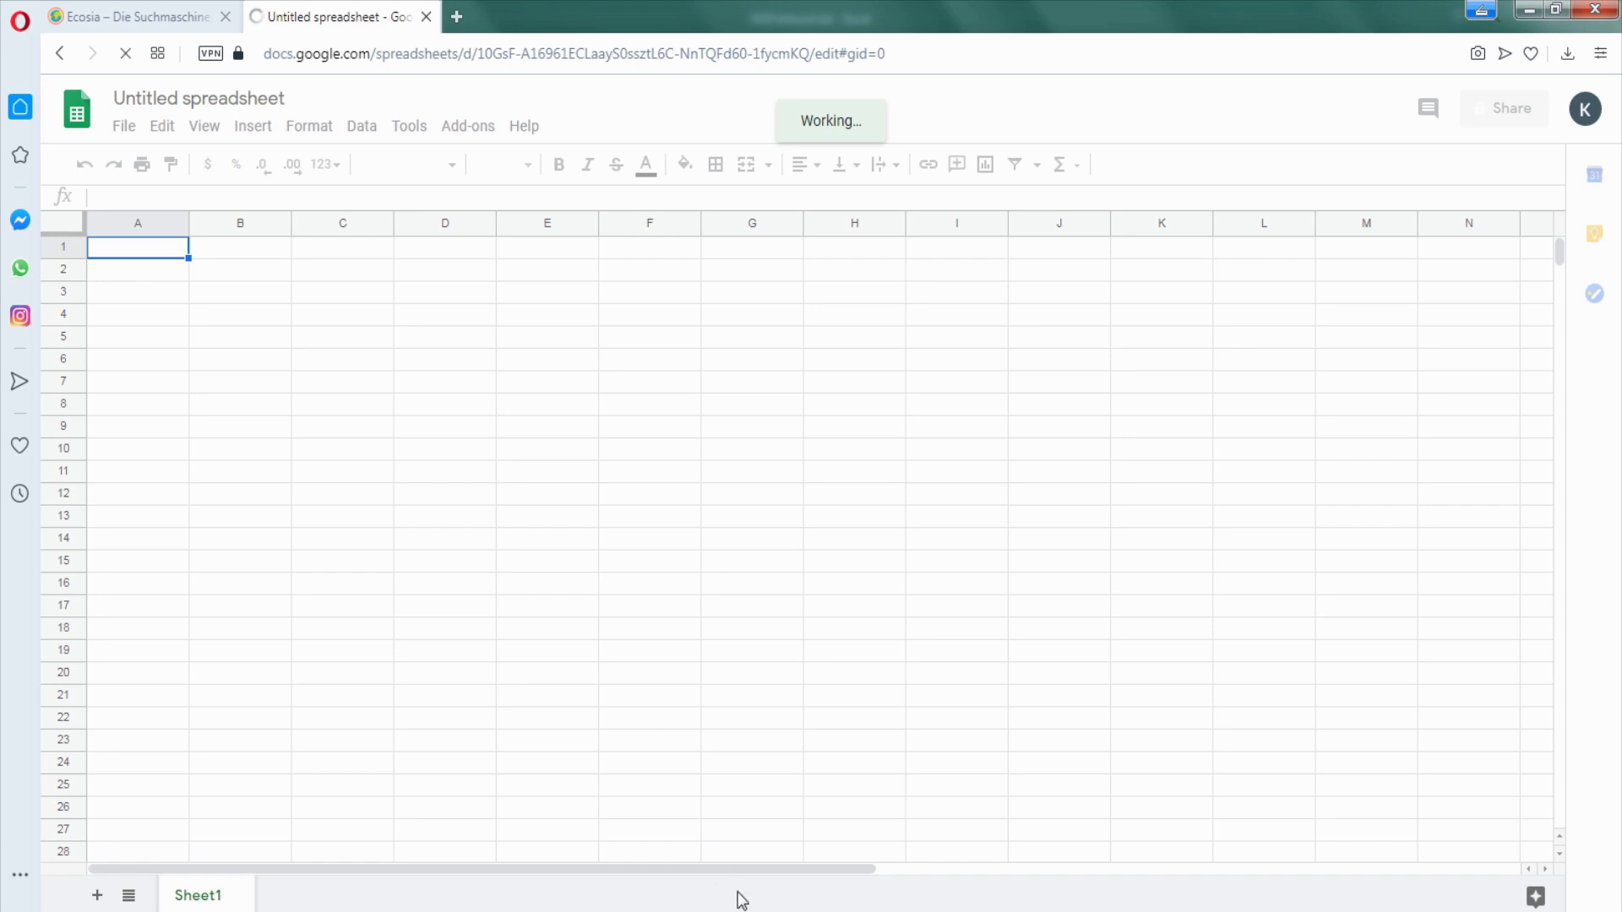
{"action": "mouse_move", "coordinate": [718, 908]}
{"action": "left_click", "coordinate": [833, 815]}
{"action": "left_click_drag", "start_coordinate": [174, 265], "coordinate": [168, 821]}
{"action": "key", "text": "ctrl+c"}
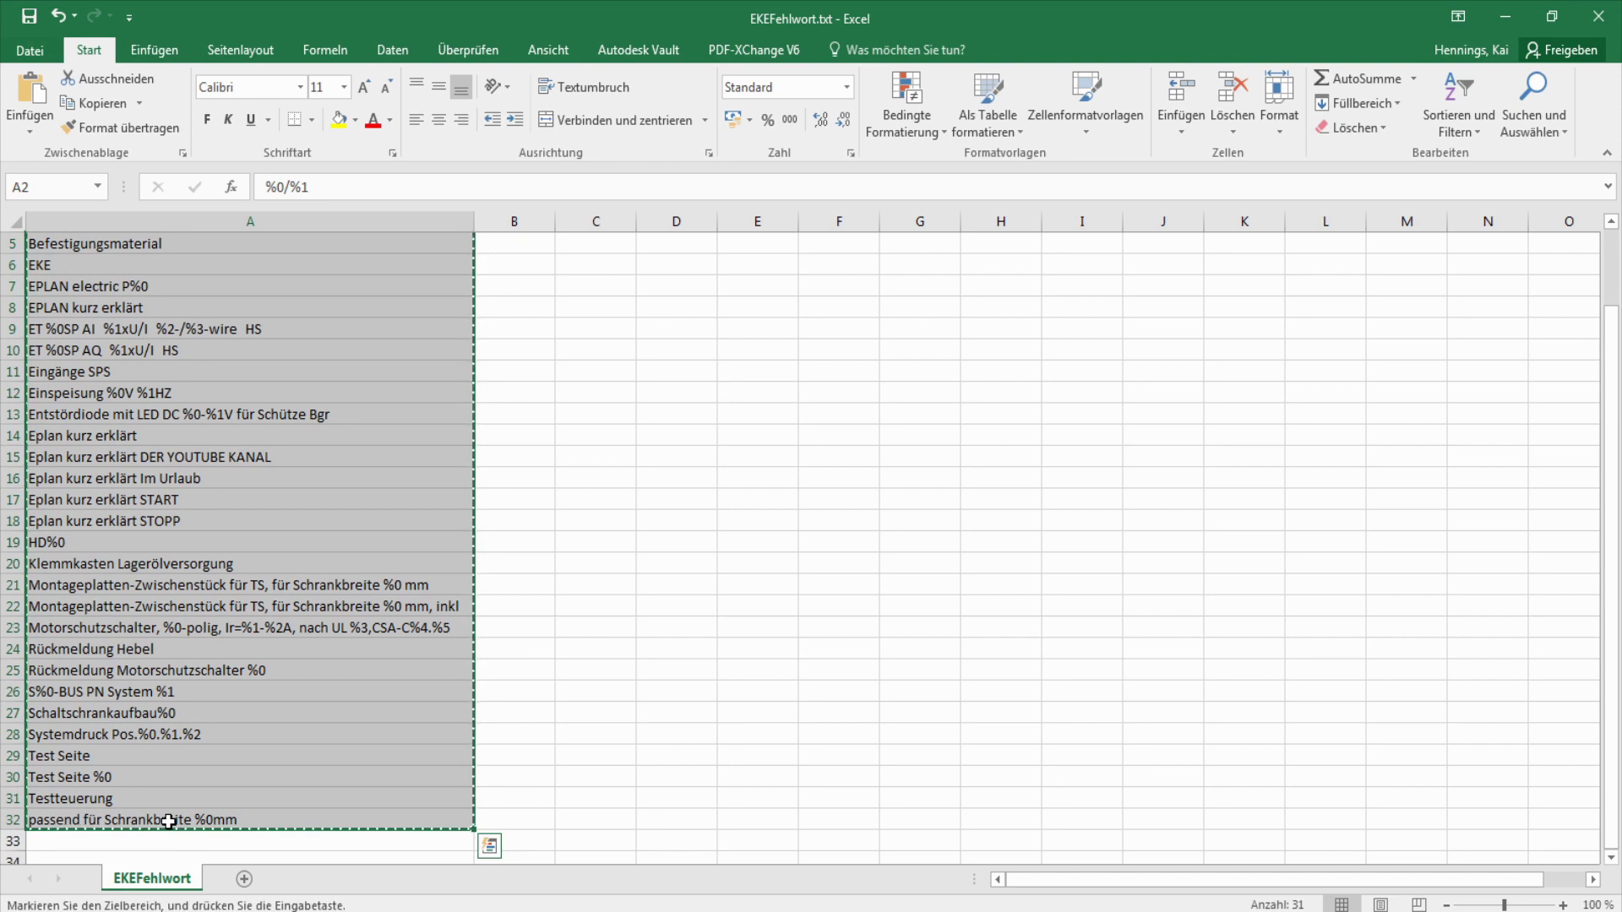
{"action": "key", "text": "alt+Tab"}
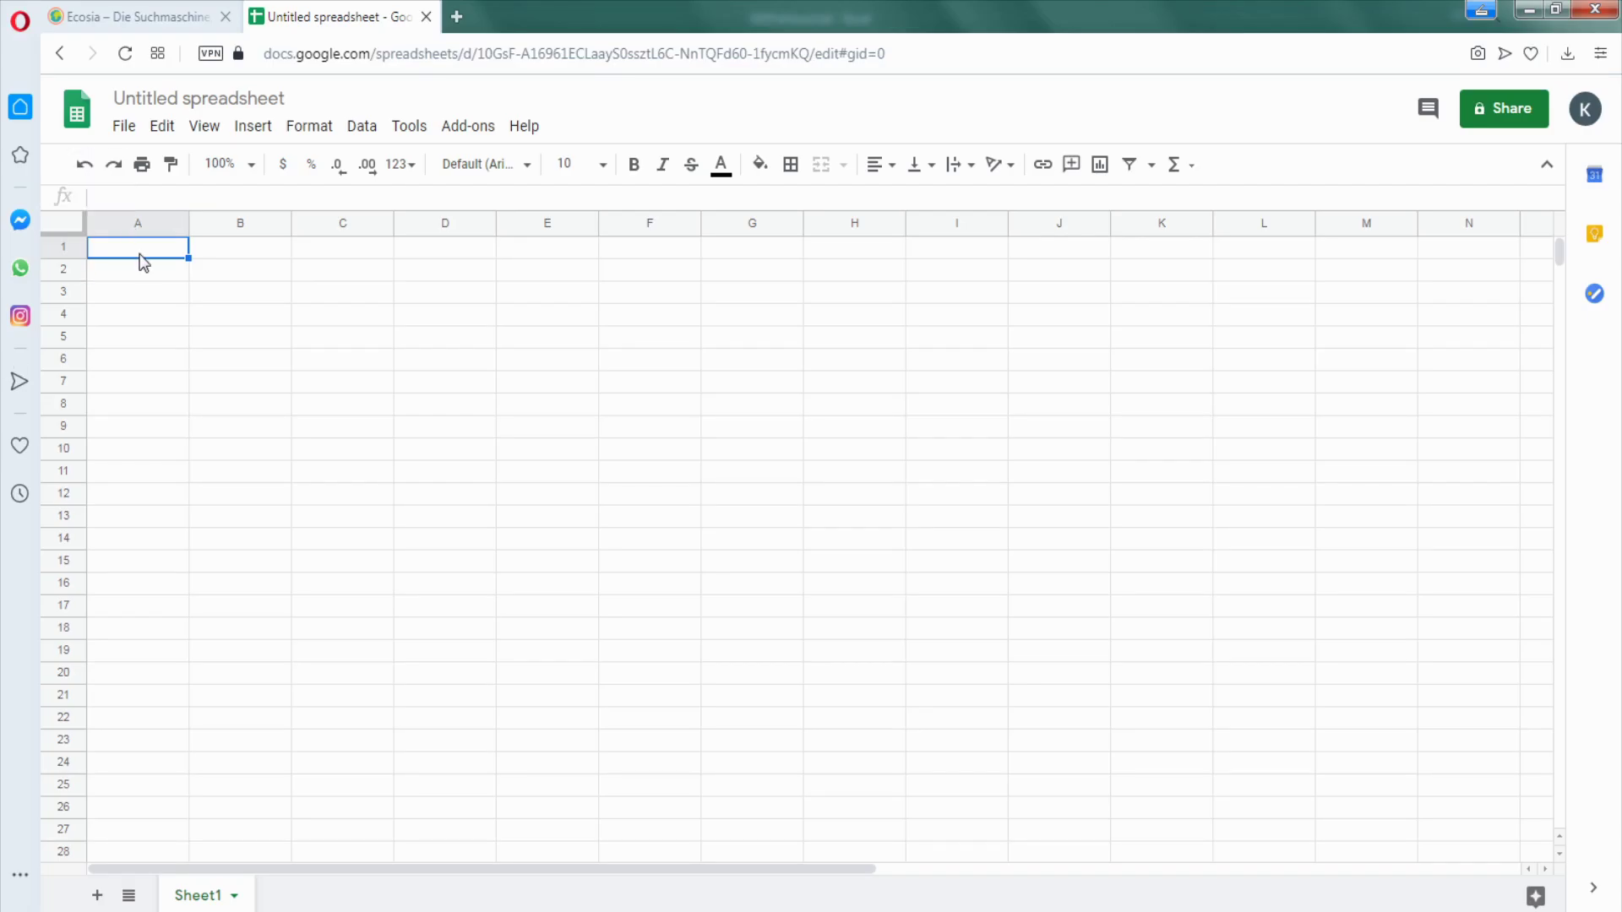
- Paste the copied words into the blank spreadsheet from cell A1 and fit column A to its contents
{"action": "right_click", "coordinate": [140, 252]}
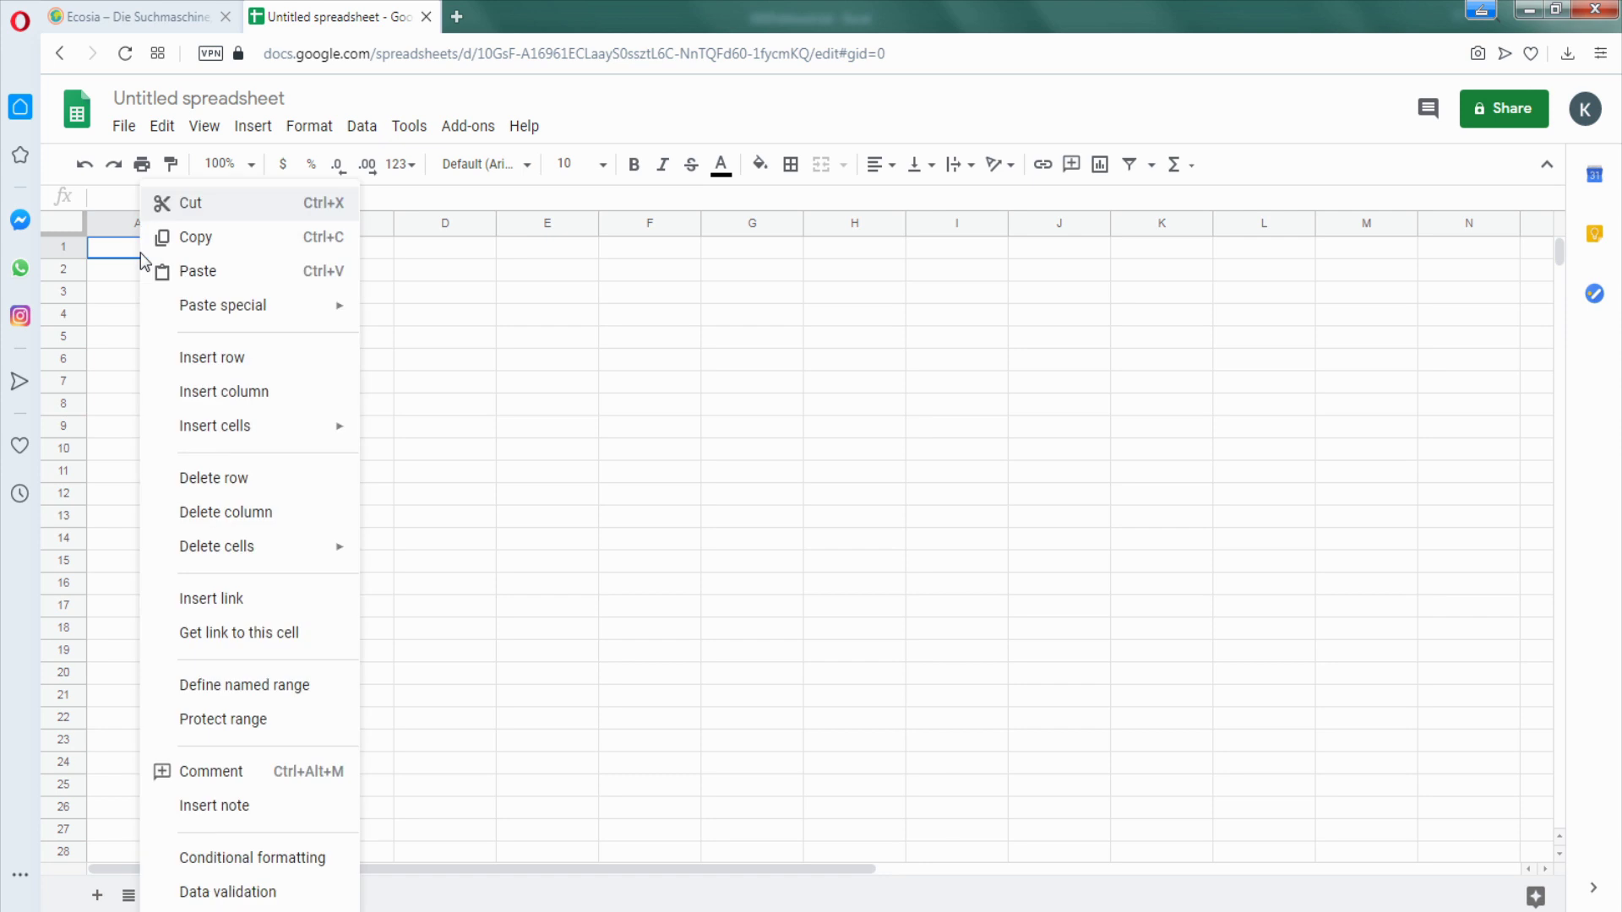
{"action": "left_click", "coordinate": [197, 271]}
{"action": "double_click", "coordinate": [186, 224]}
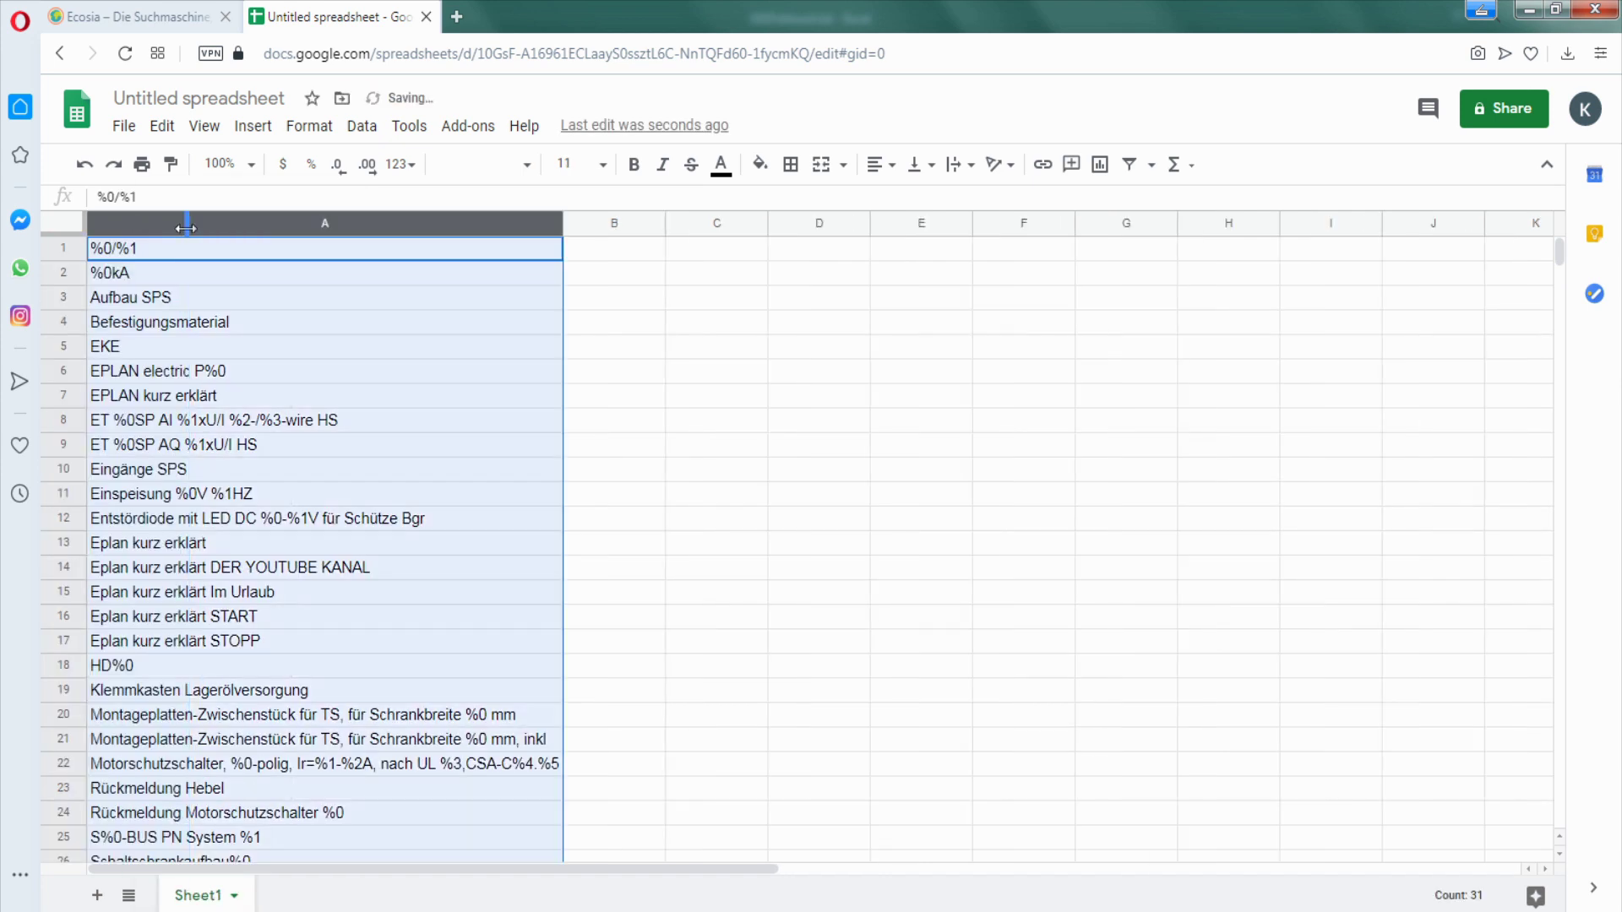
- Enter the formula =googletranslate(A1,"de","en") in cell B1 to translate the first word from German to English
{"action": "left_click", "coordinate": [663, 299]}
{"action": "left_click", "coordinate": [659, 257]}
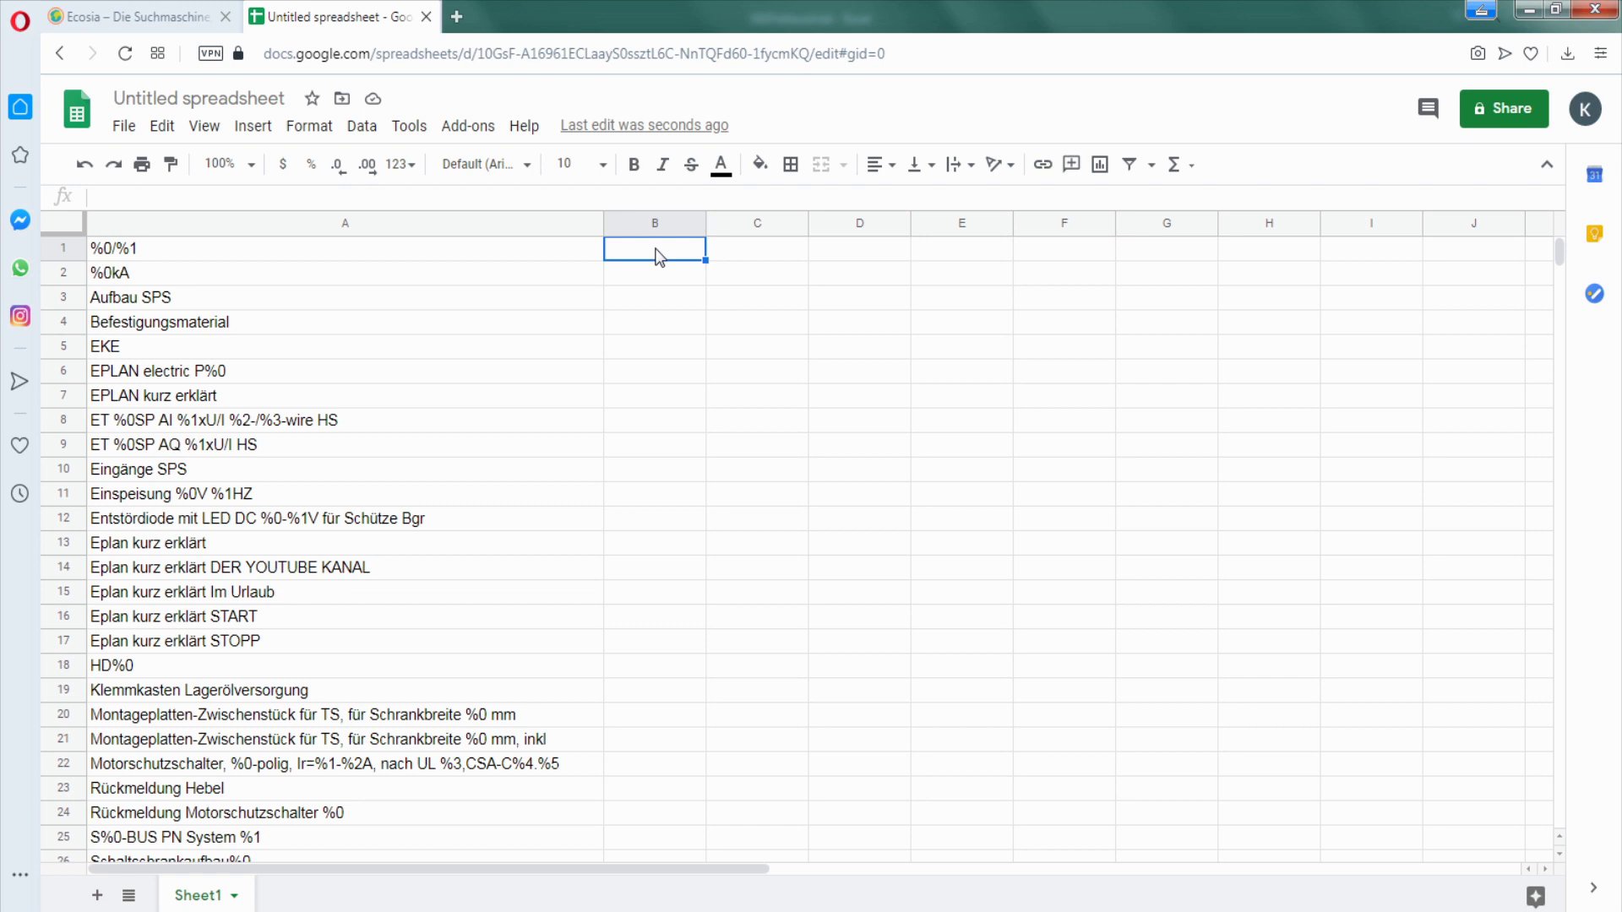
{"action": "type", "text": "="}
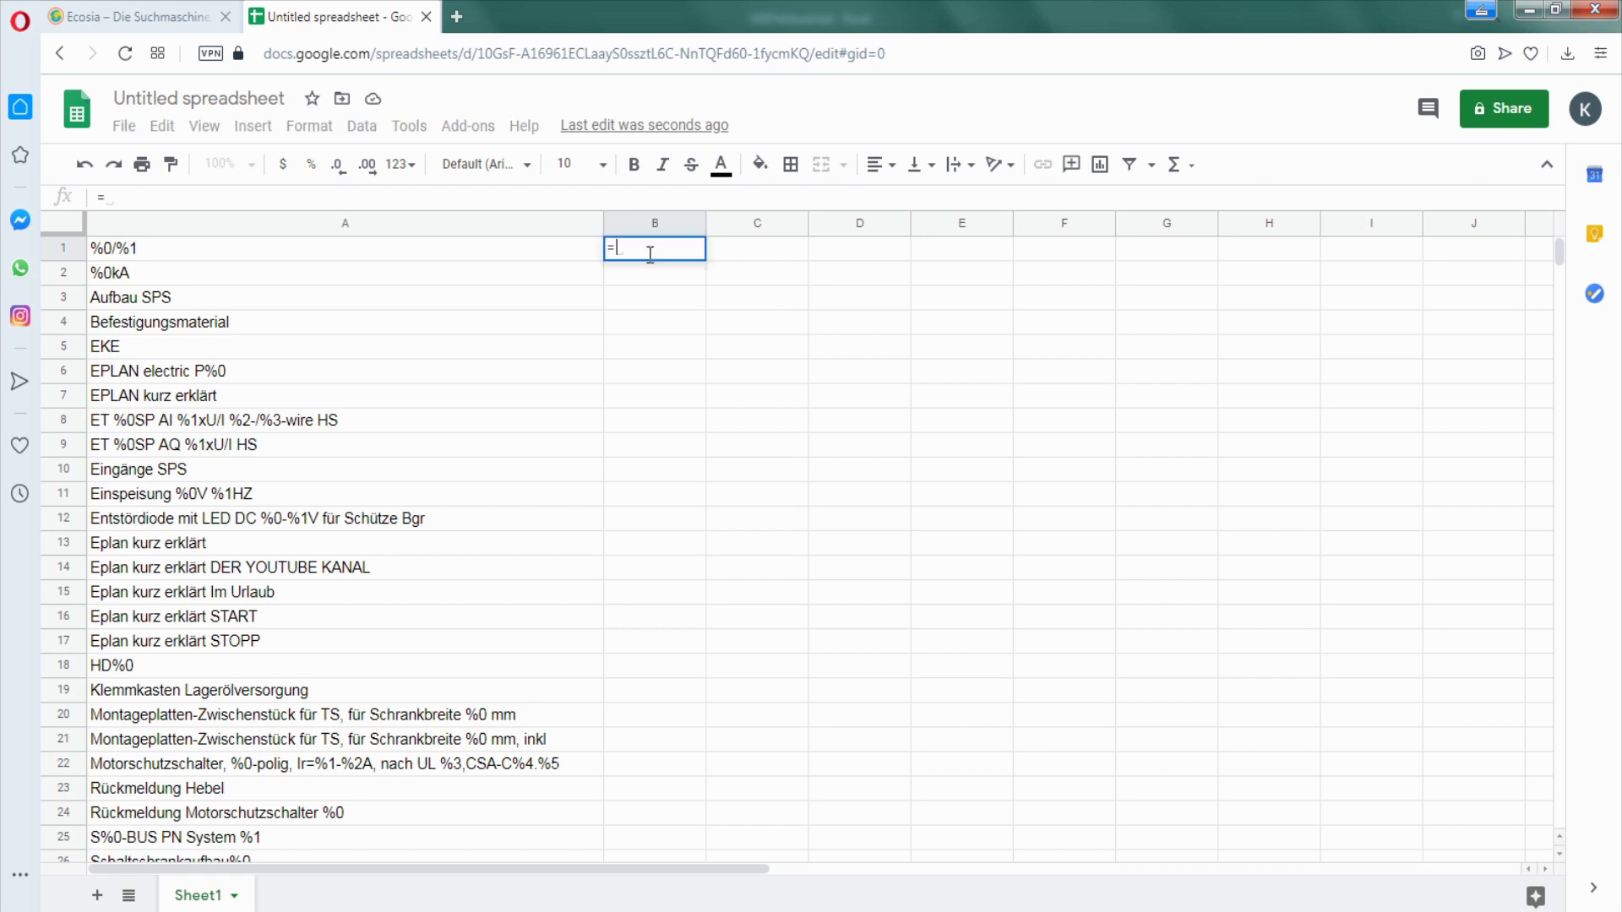
{"action": "type", "text": "googletr"}
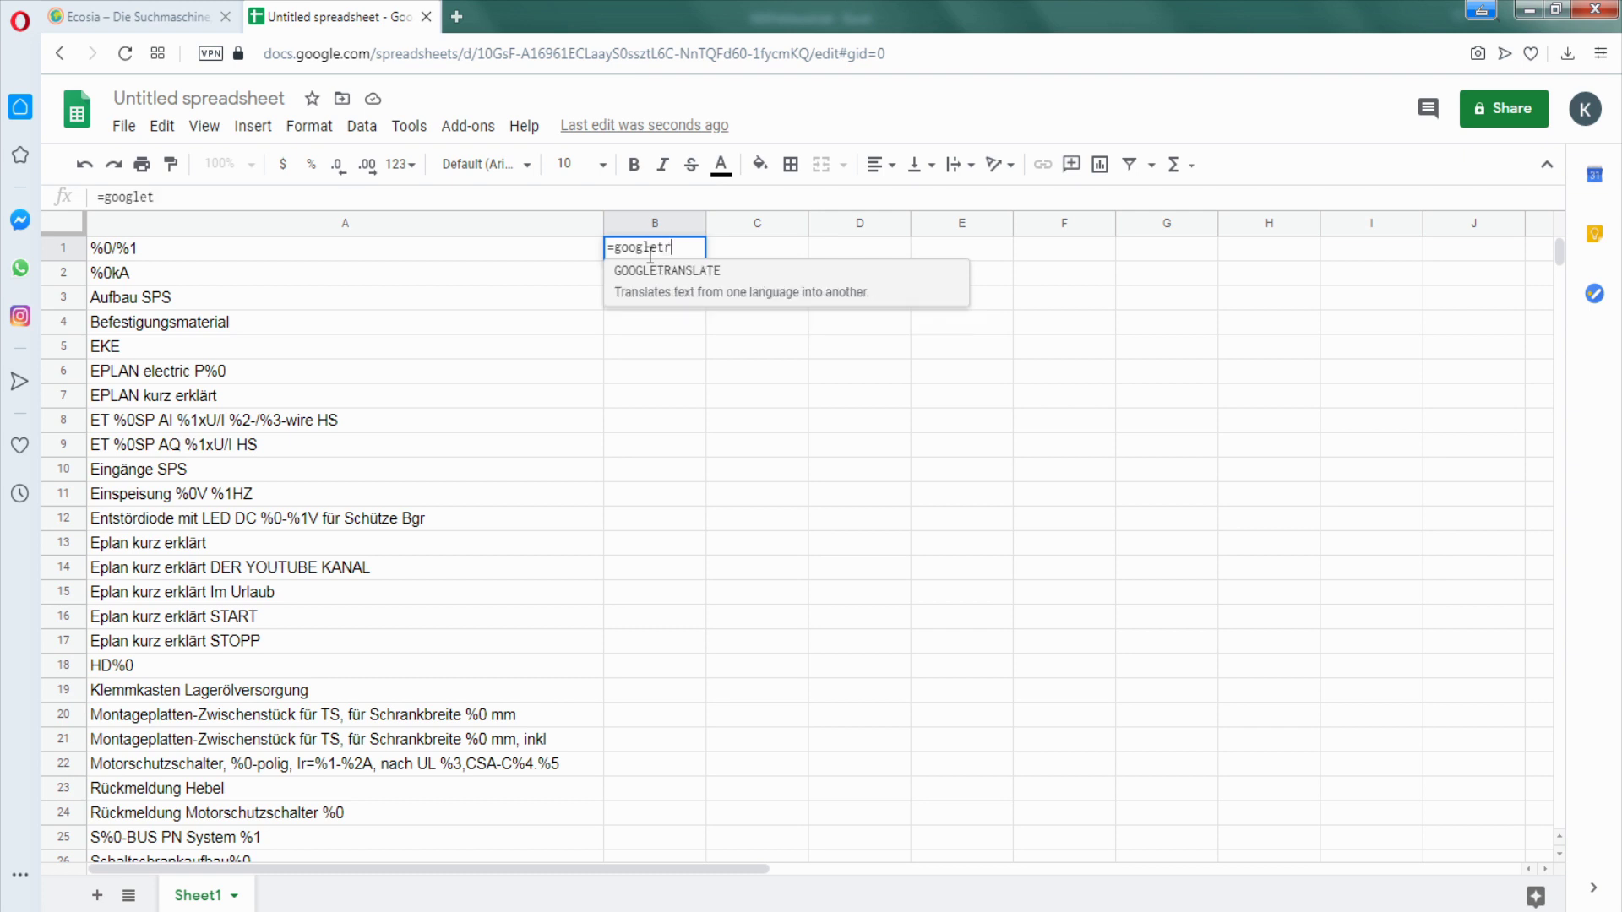
{"action": "type", "text": "anslate("}
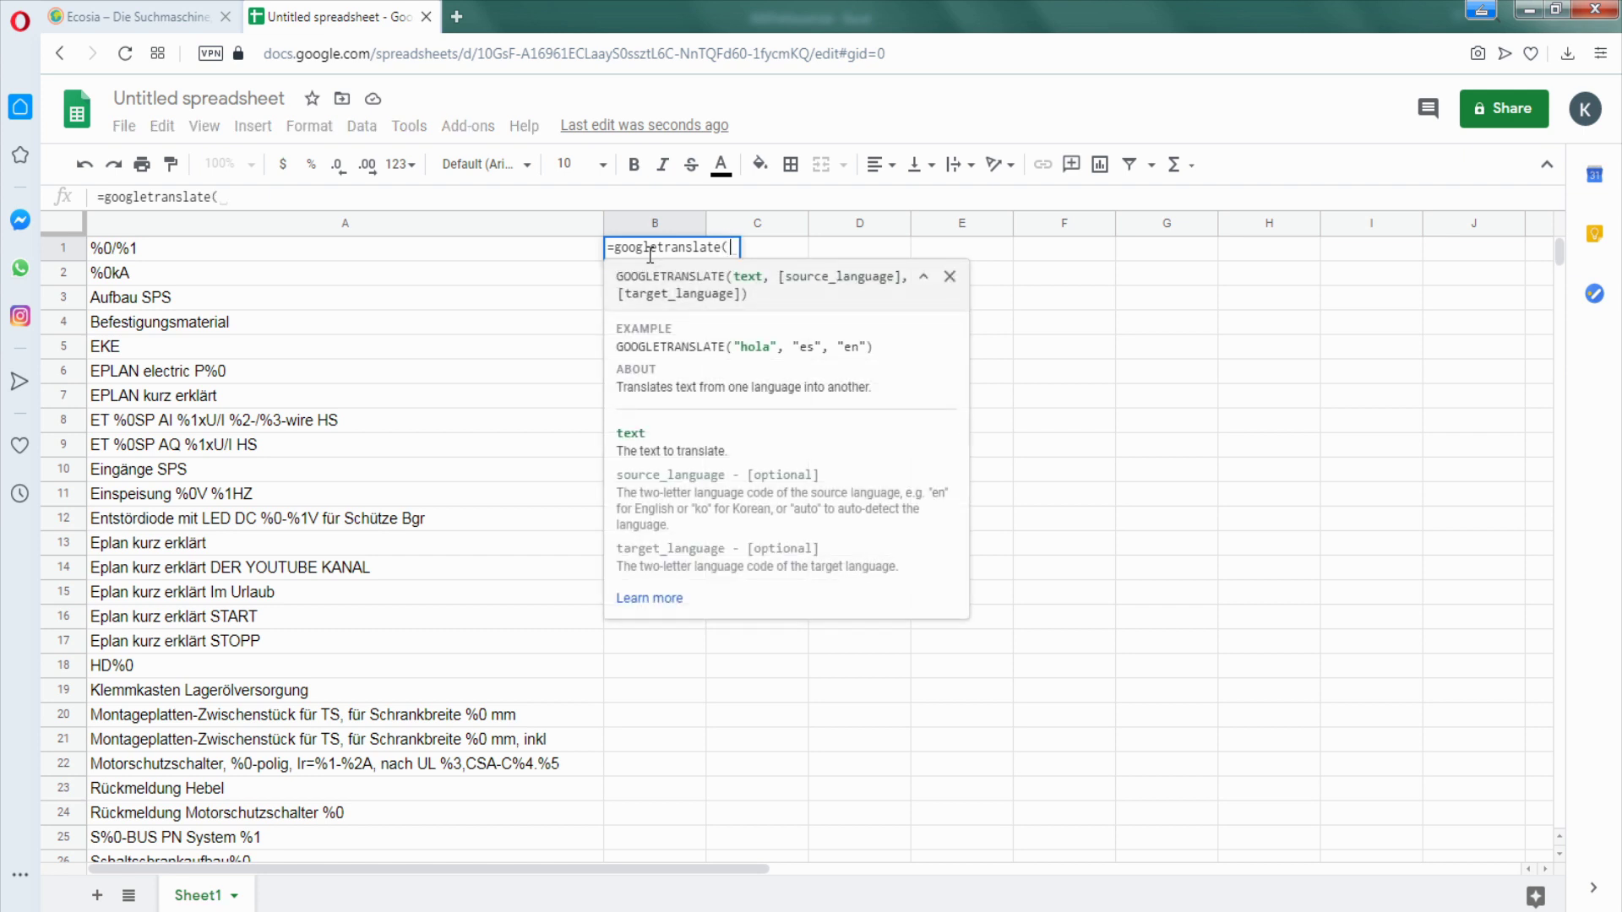
{"action": "type", "text": "A1"}
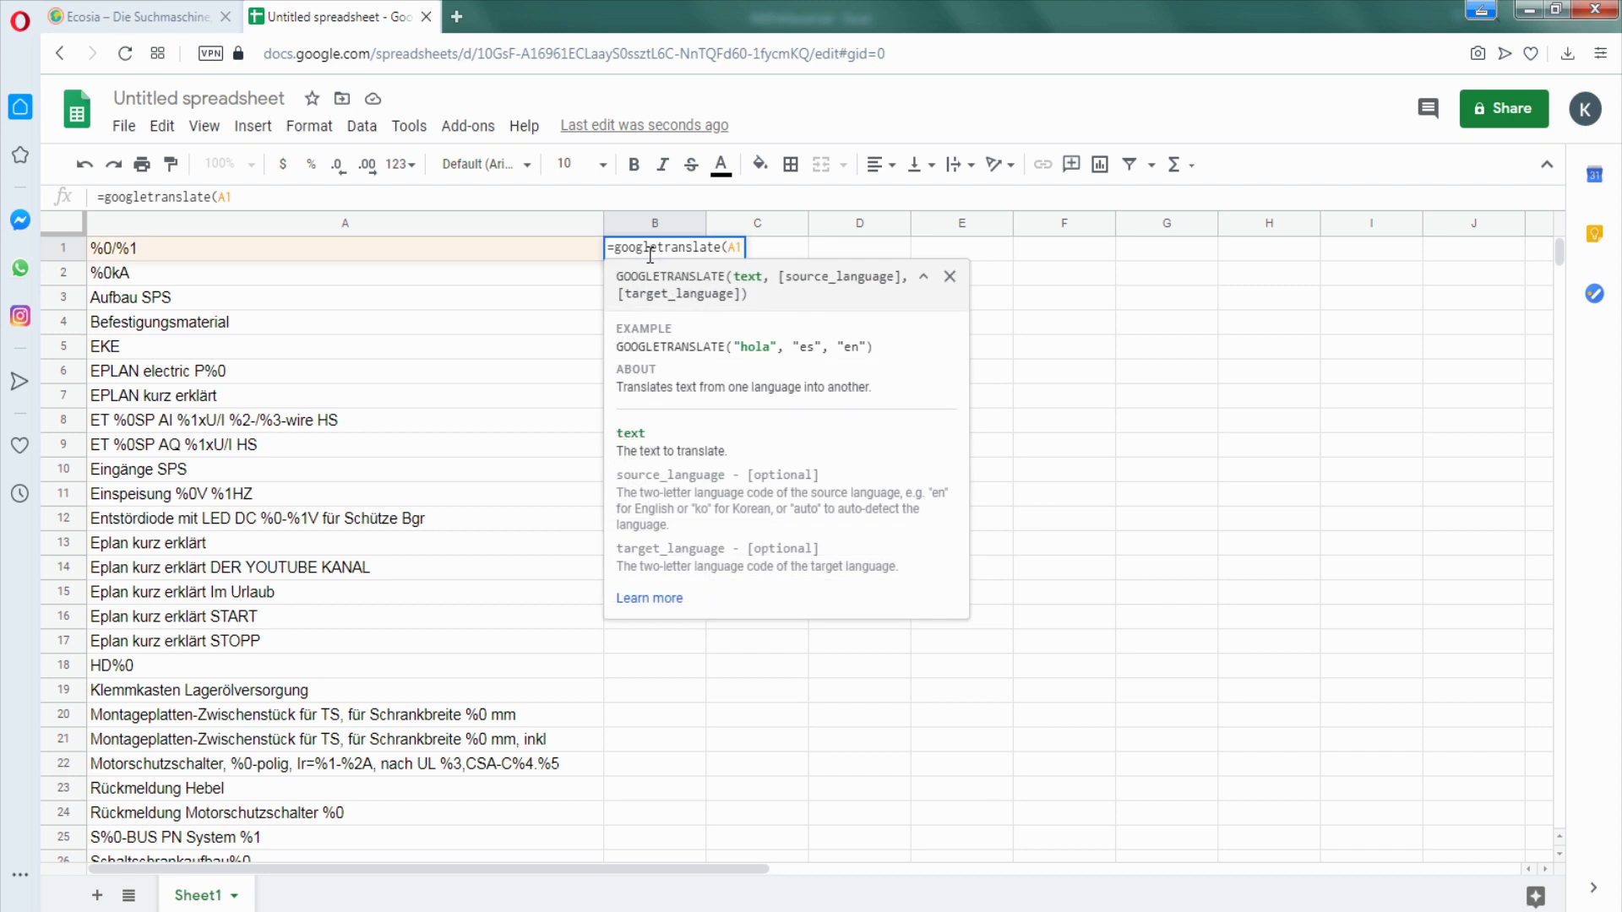
{"action": "type", "text": ", "}
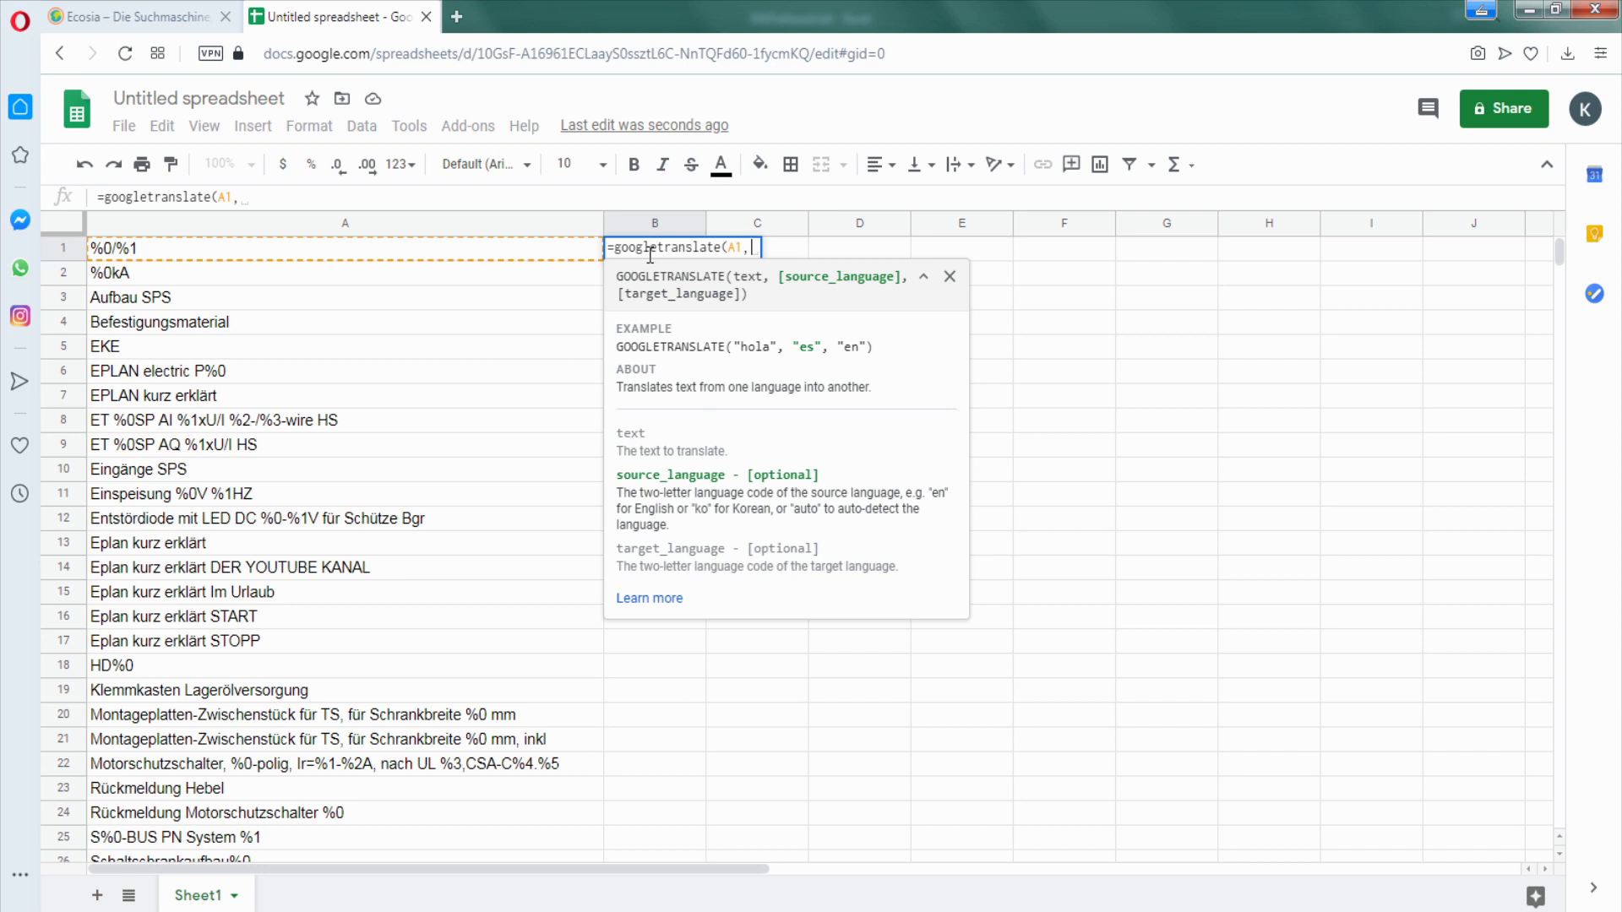
{"action": "type", "text": "\"de\""}
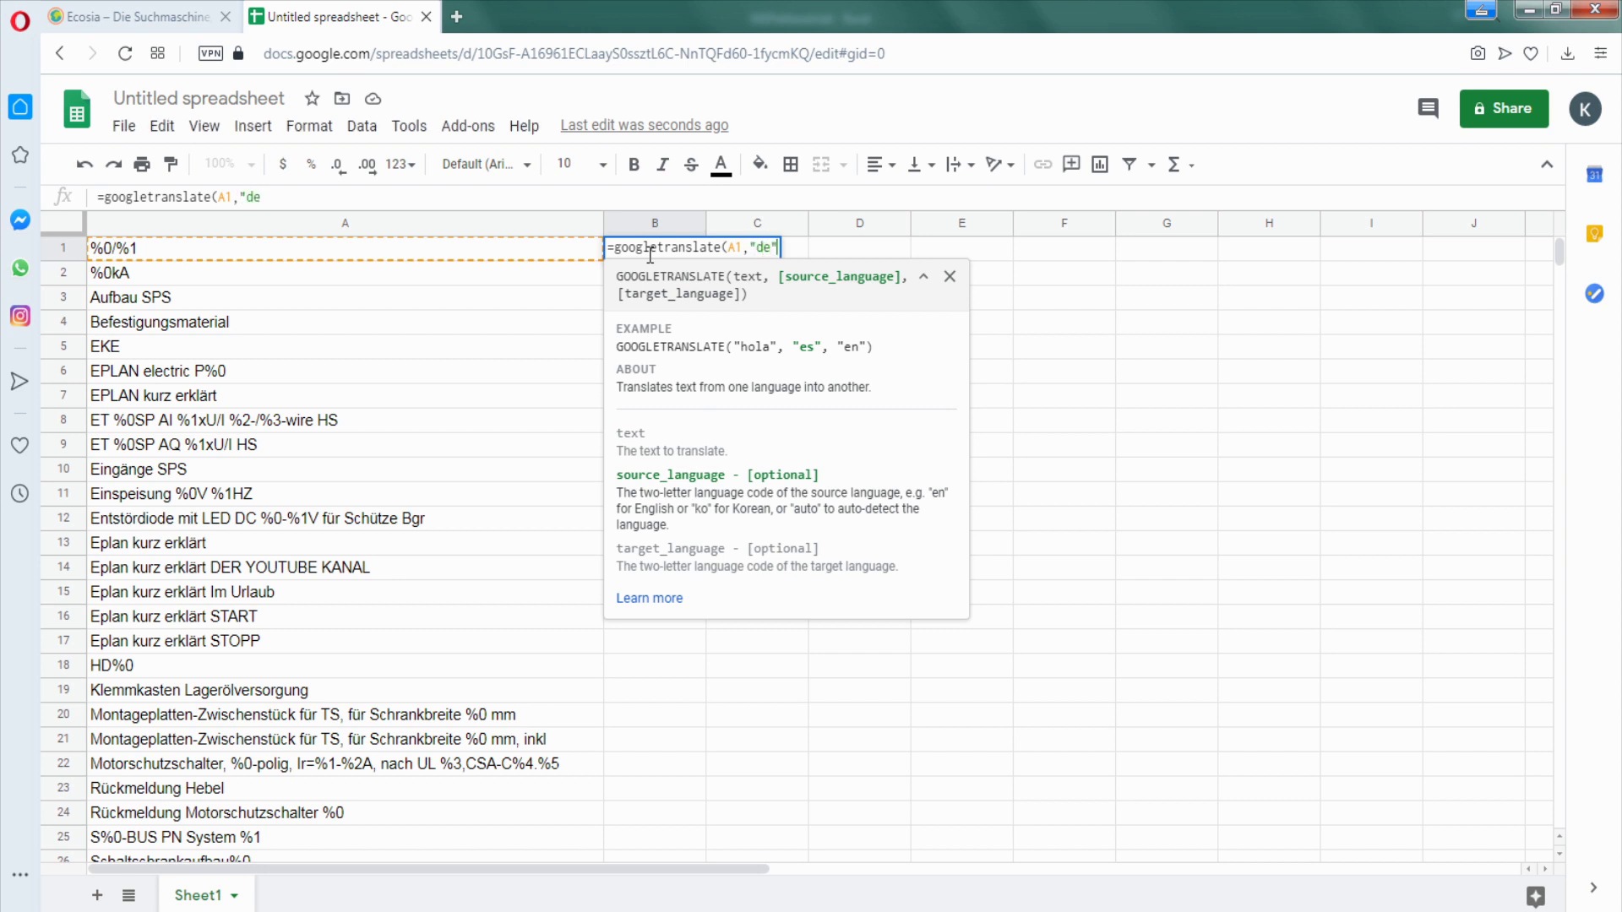
{"action": "type", "text": ", "}
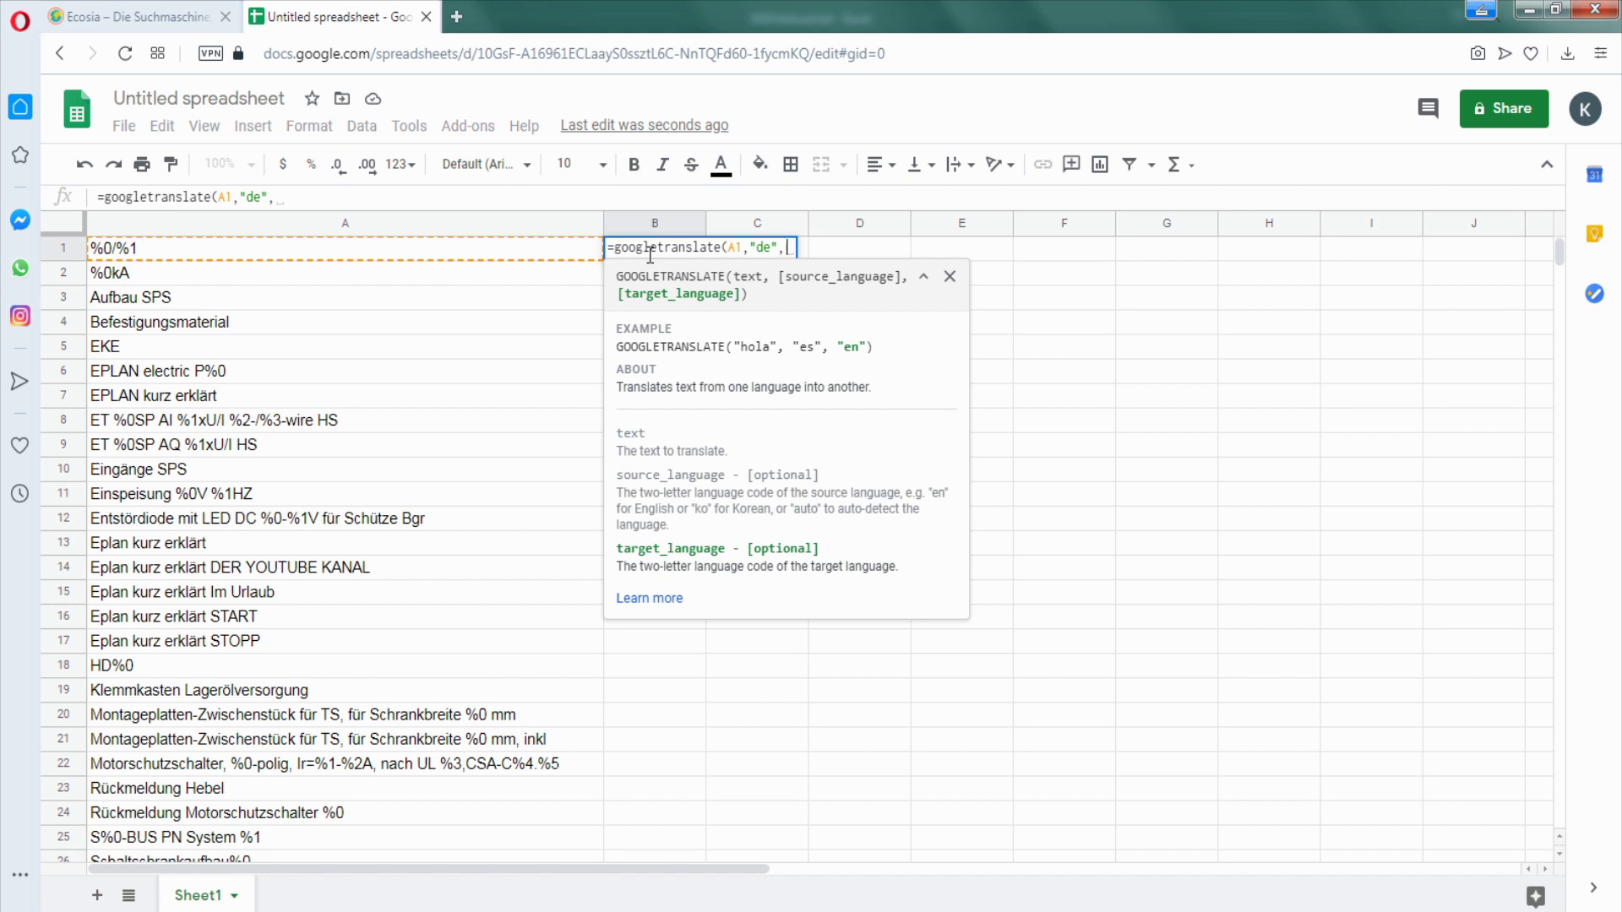
{"action": "type", "text": "\"en\""}
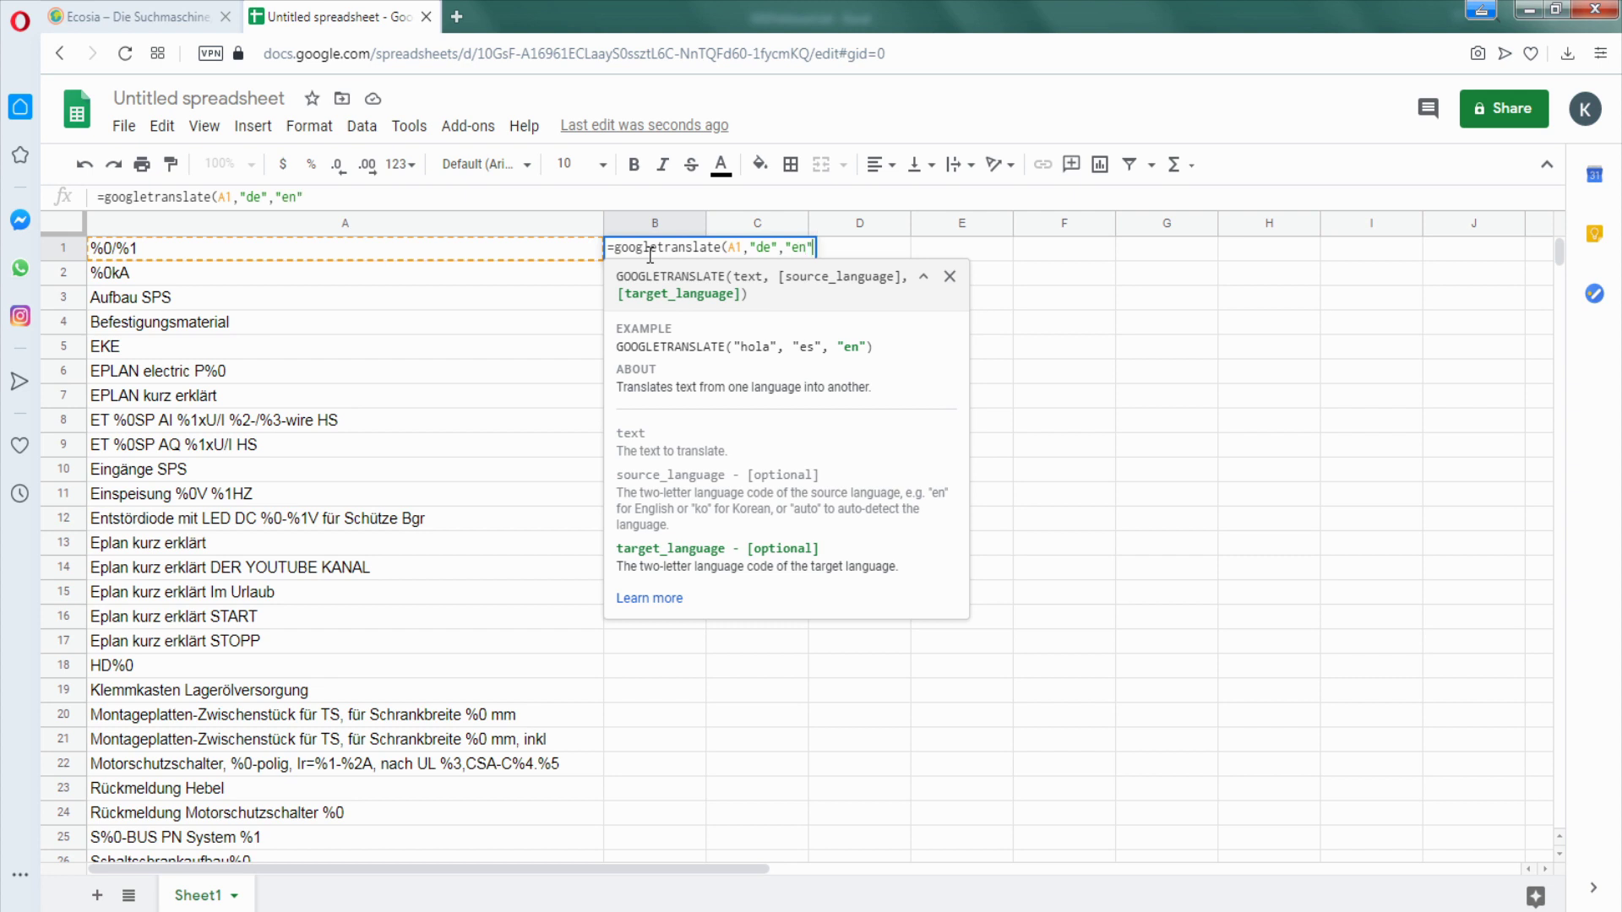
{"action": "type", "text": ")"}
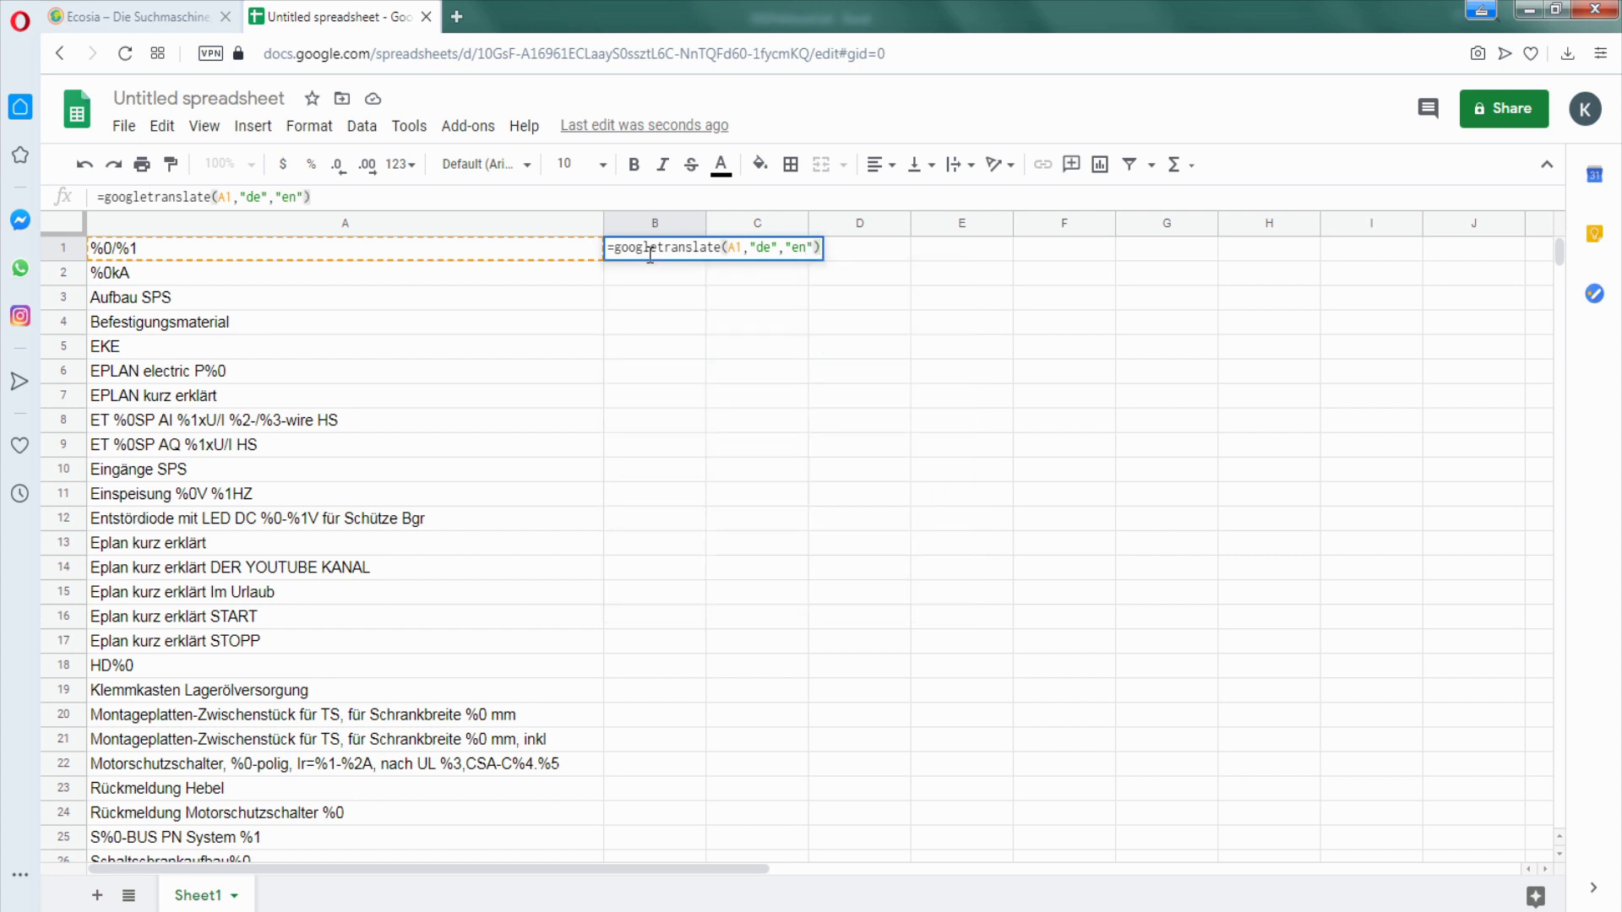
{"action": "key", "text": "Return"}
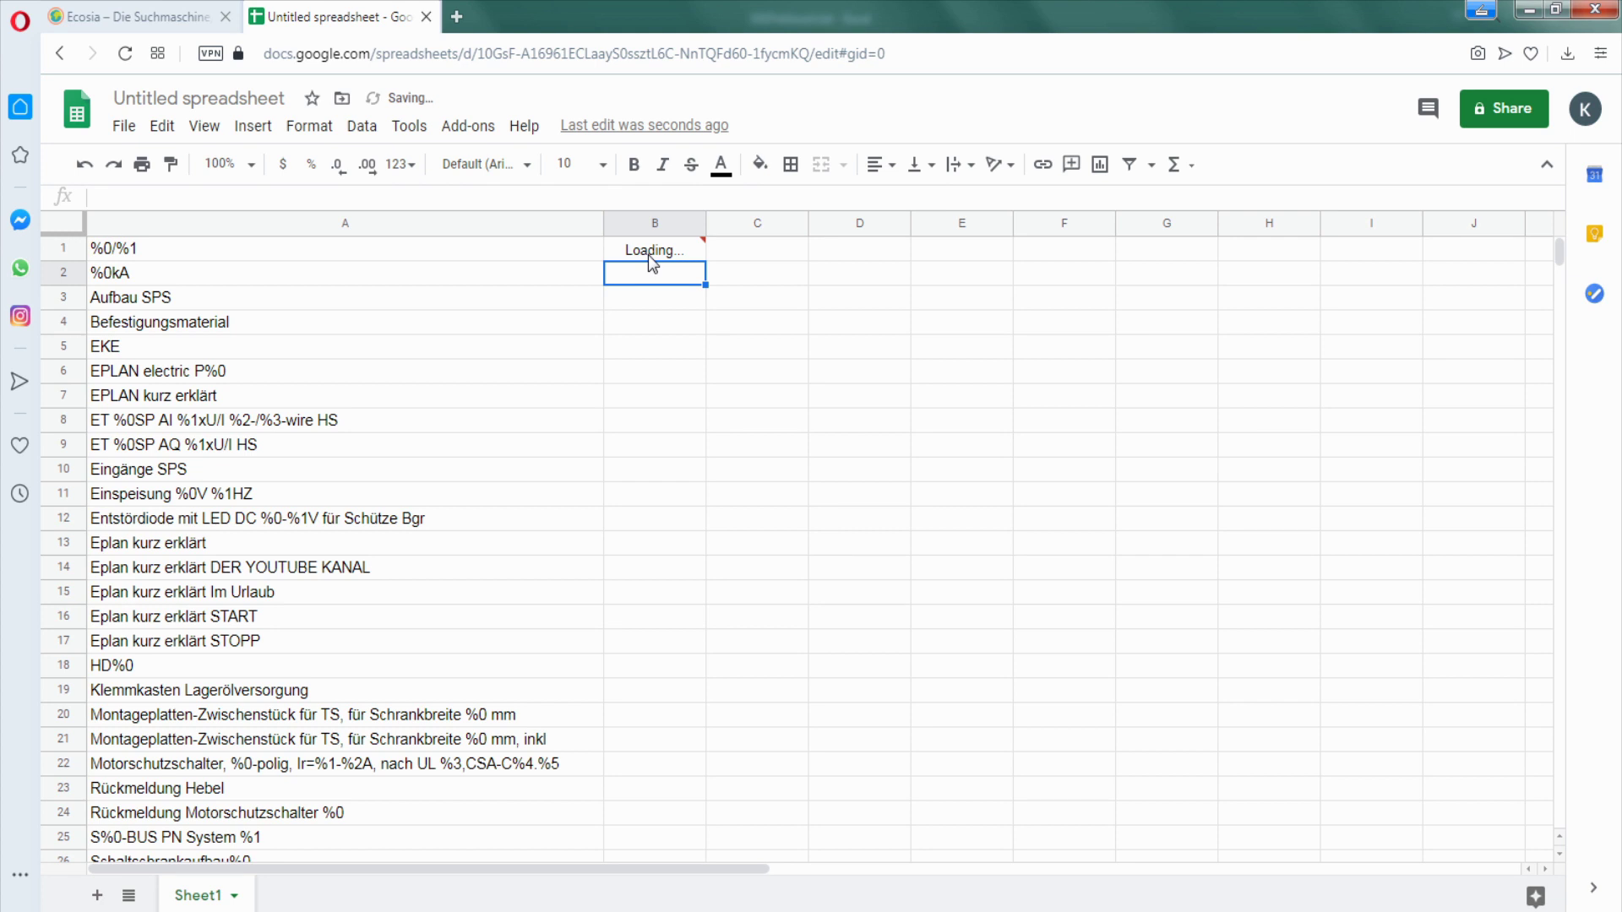
- Fill the translation formula from B1 down to B31 and look through the translated entries
{"action": "left_click", "coordinate": [647, 255]}
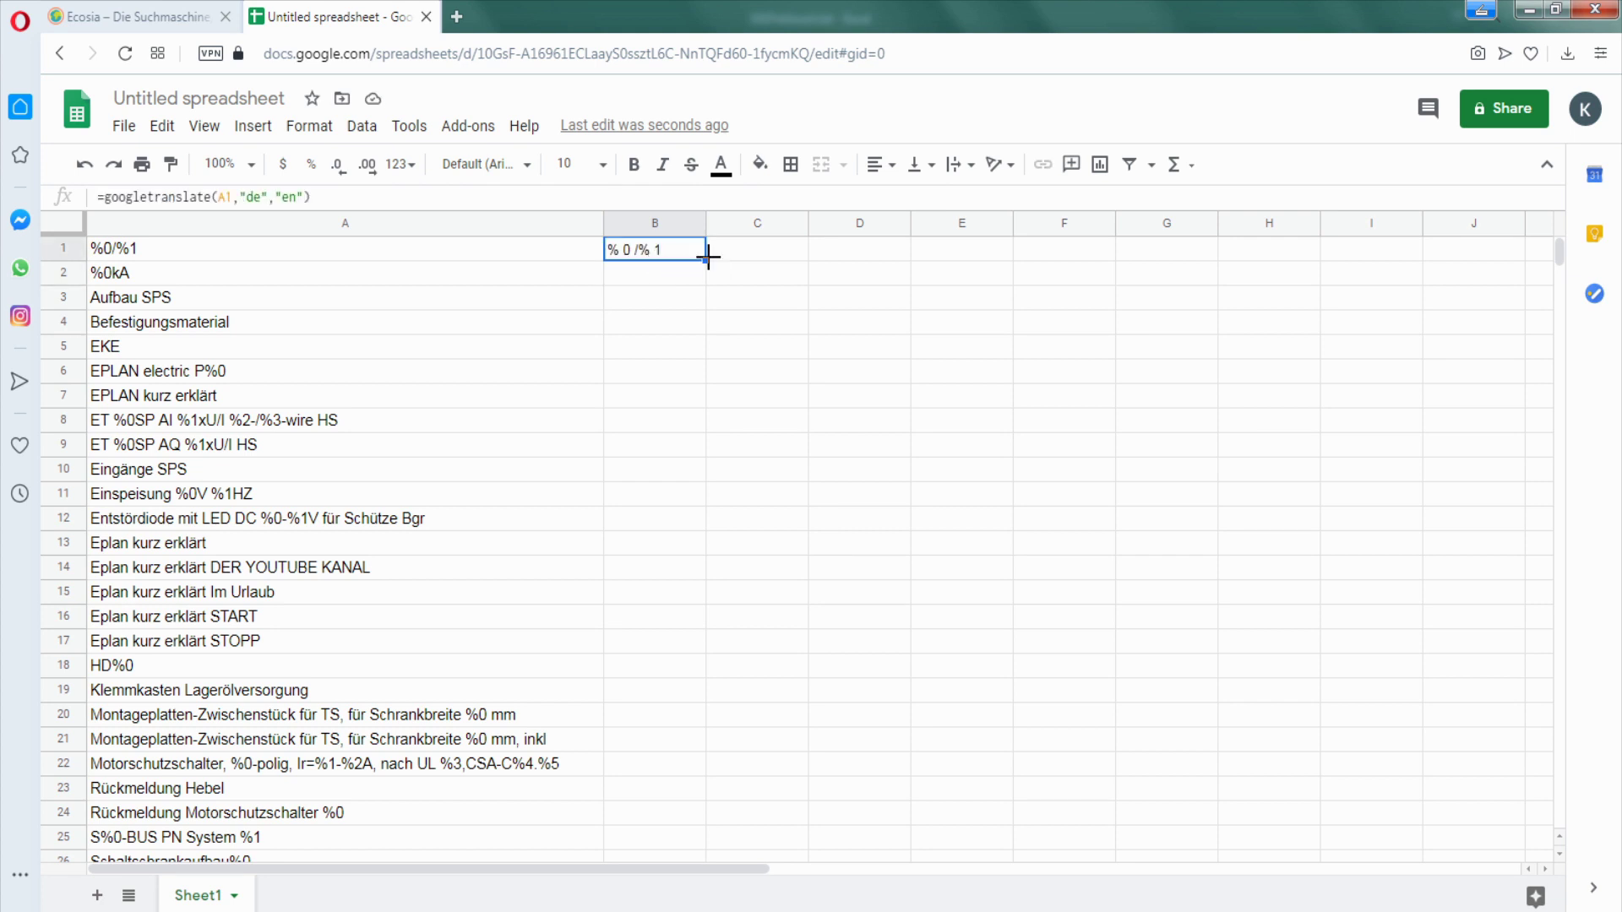
{"action": "left_click_drag", "start_coordinate": [707, 262], "coordinate": [632, 468]}
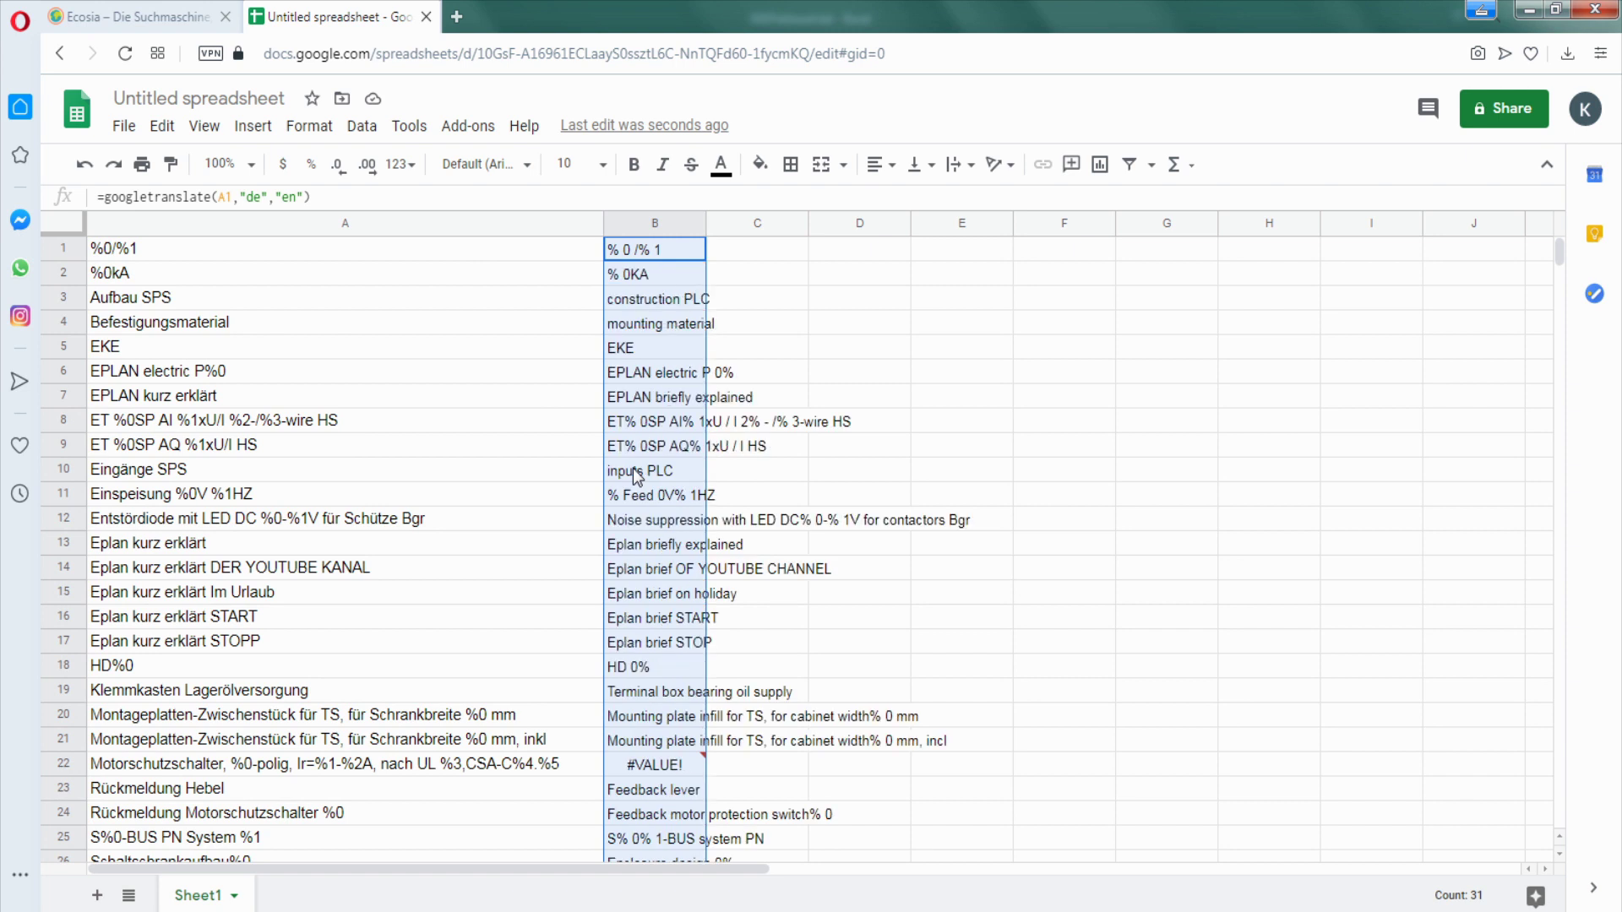
{"action": "left_click", "coordinate": [669, 397]}
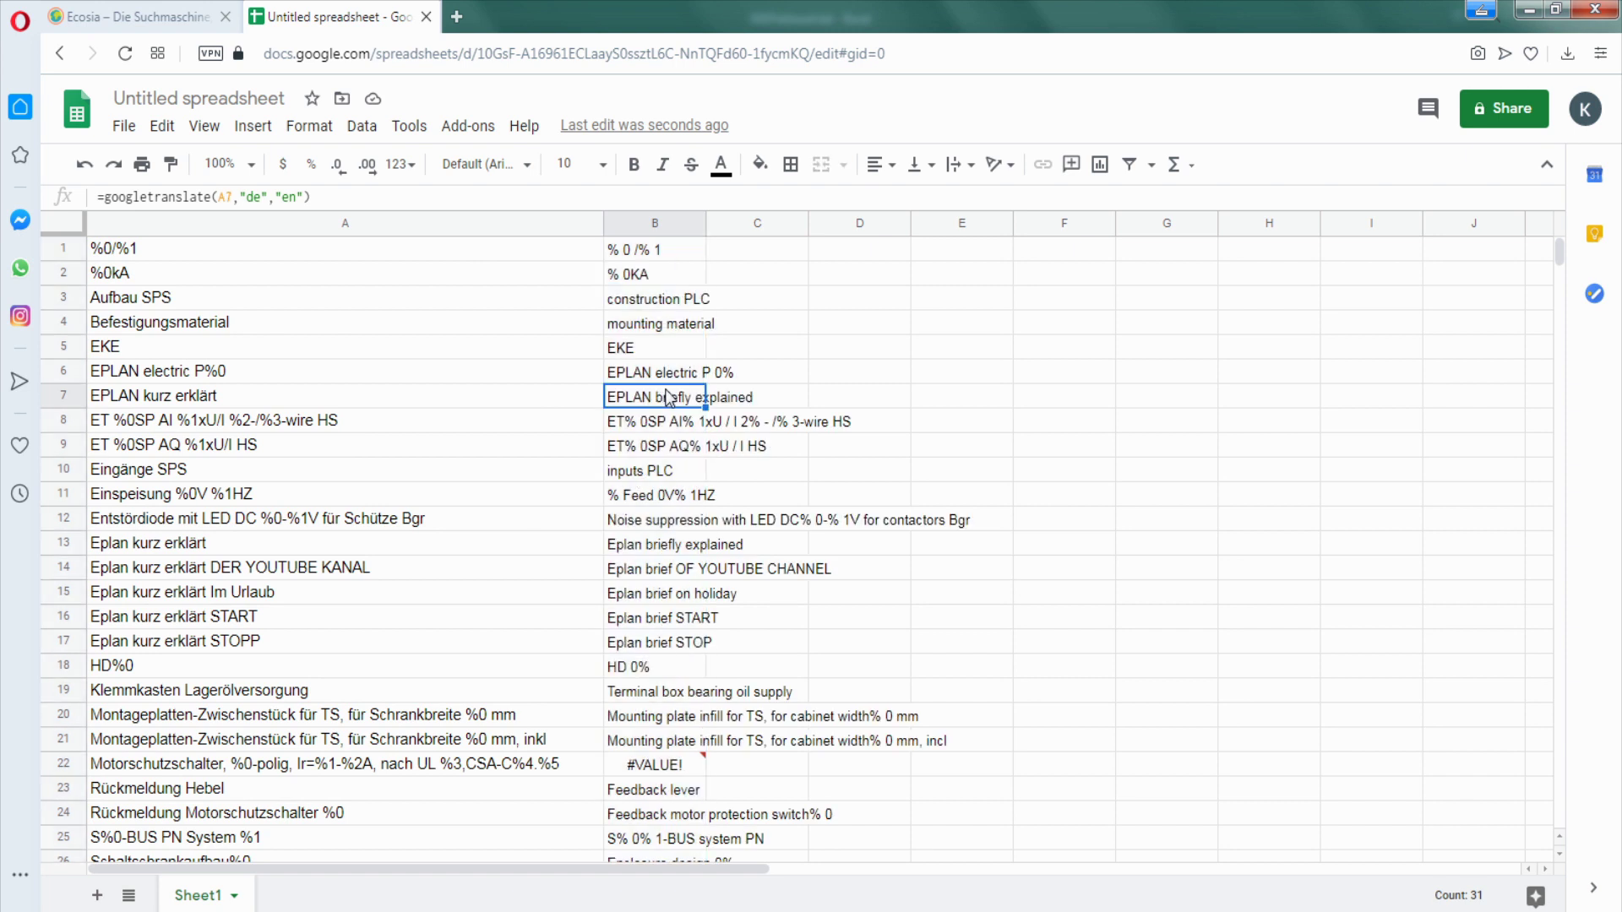
{"action": "left_click", "coordinate": [648, 301]}
{"action": "scroll", "coordinate": [647, 301], "scroll_direction": "down", "scroll_amount": 2}
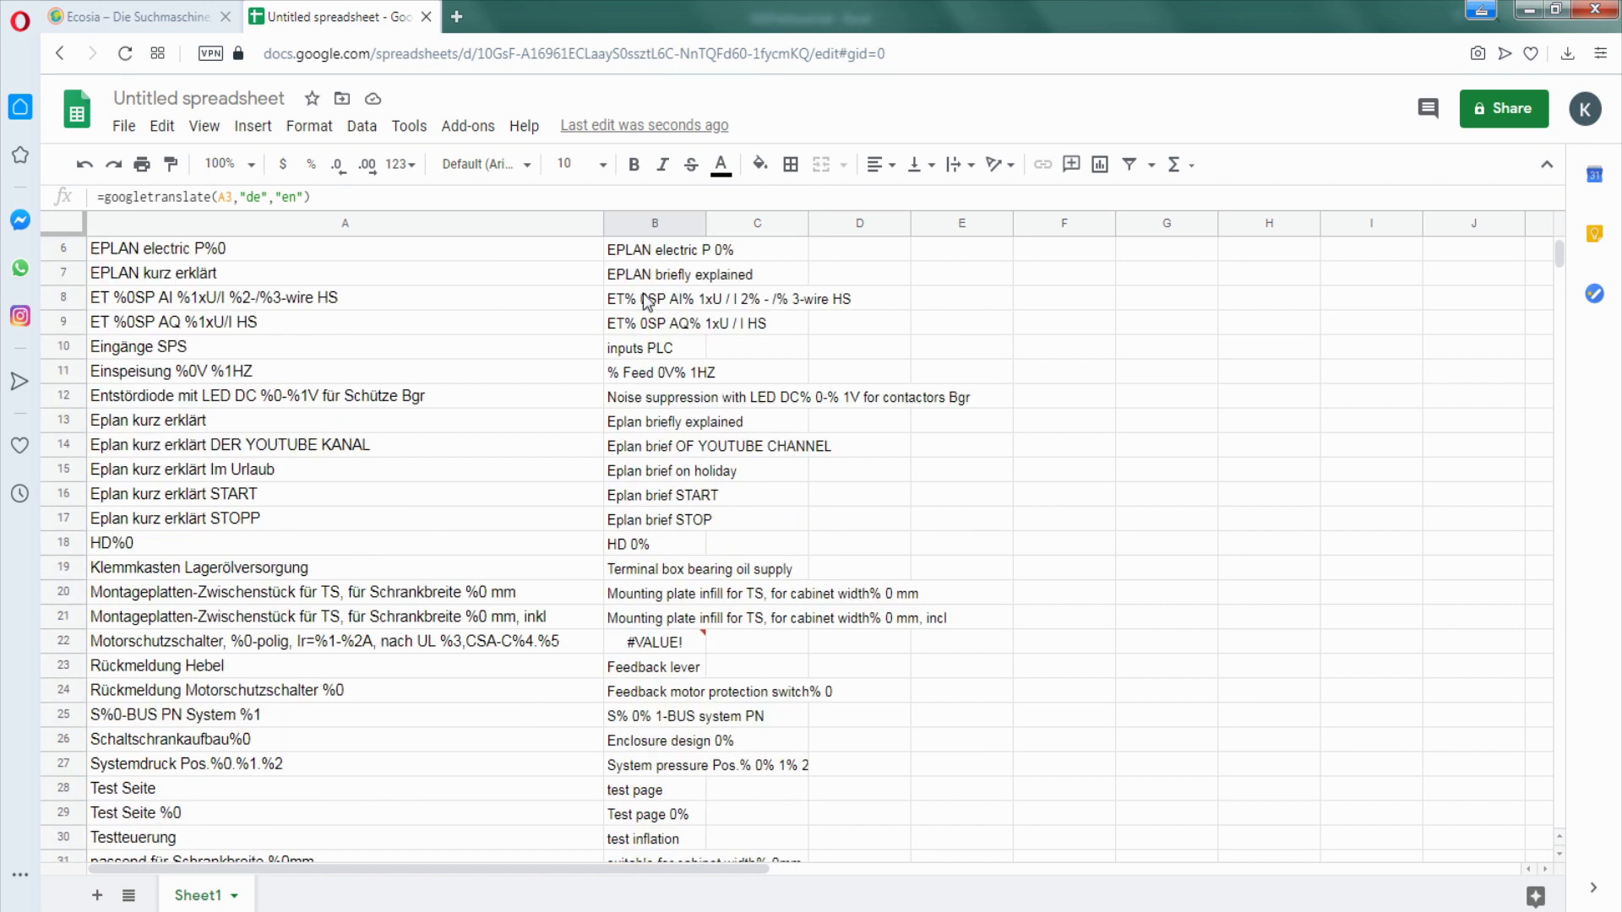
{"action": "scroll", "coordinate": [648, 301], "scroll_direction": "down", "scroll_amount": 1}
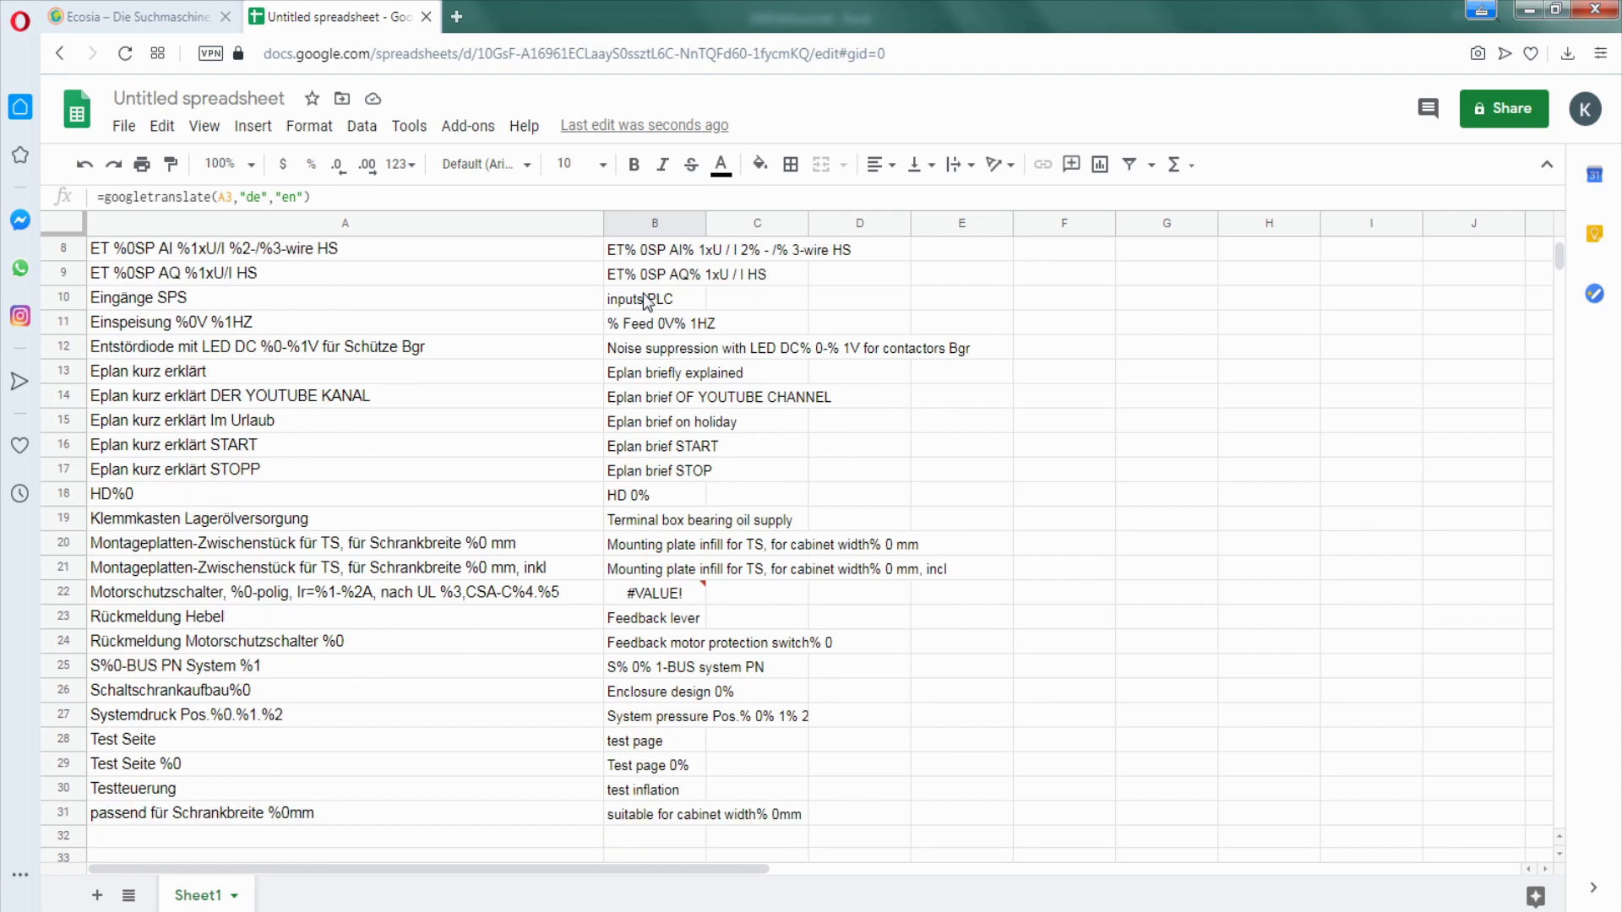
{"action": "left_click", "coordinate": [655, 669]}
{"action": "scroll", "coordinate": [667, 718], "scroll_direction": "up", "scroll_amount": 3}
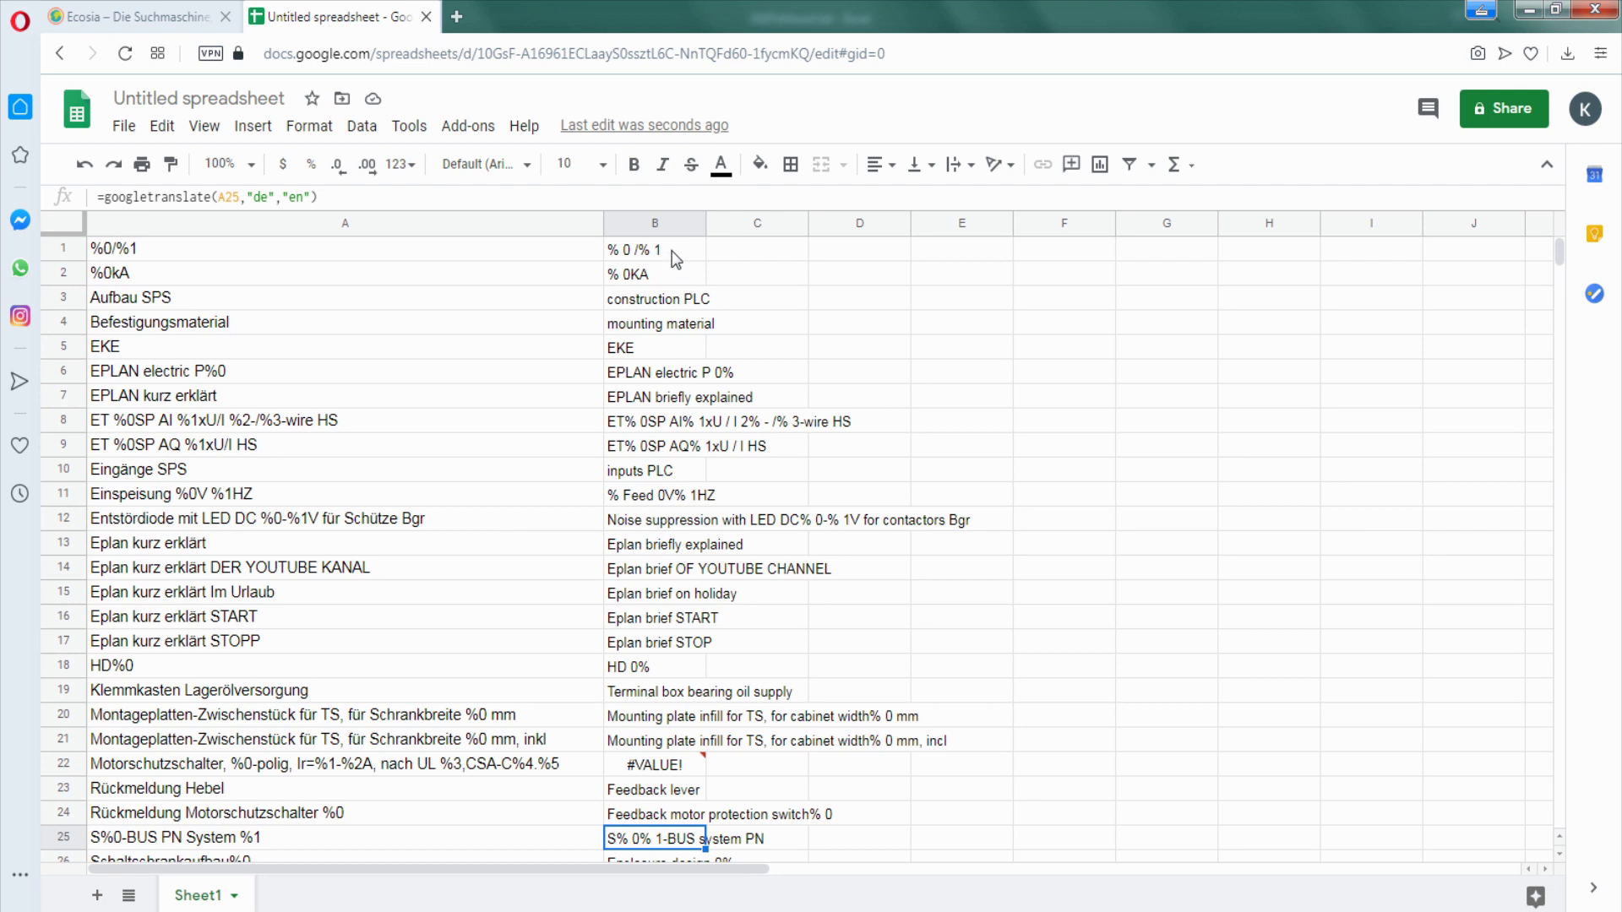
- Copy the translations in B1 to B31 and paste them into EKEFehlwort.txt in Excel from cell B2, under the en_US heading
{"action": "left_click_drag", "start_coordinate": [676, 259], "coordinate": [645, 796]}
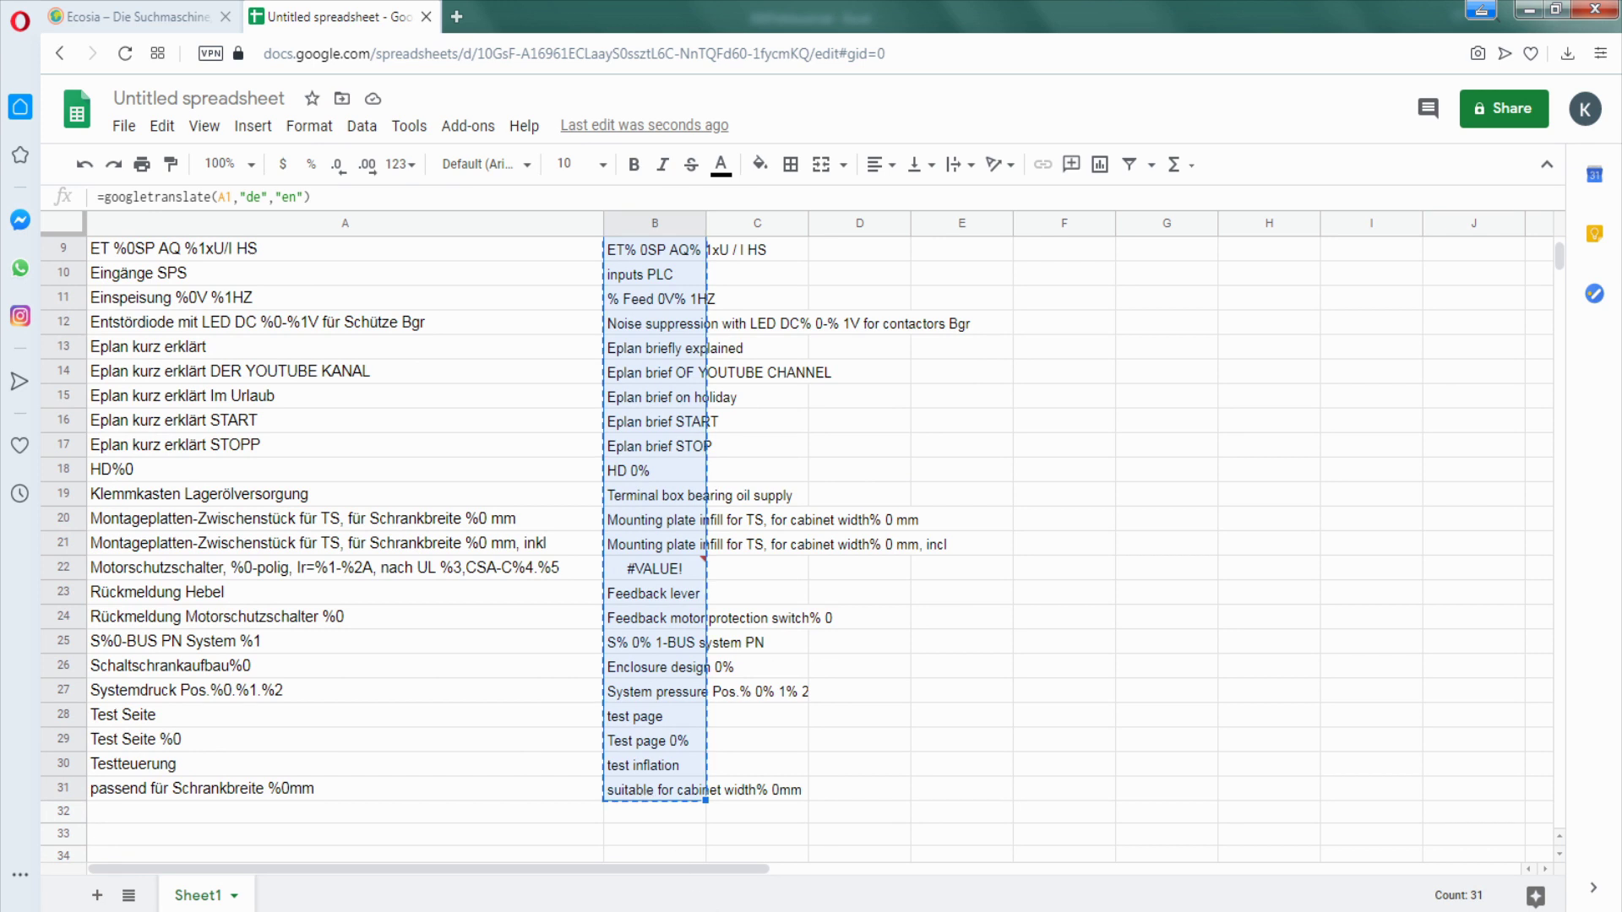
{"action": "mouse_move", "coordinate": [718, 897]}
{"action": "left_click", "coordinate": [792, 832]}
{"action": "left_click", "coordinate": [541, 287]}
{"action": "scroll", "coordinate": [541, 287], "scroll_direction": "up", "scroll_amount": 2}
{"action": "left_click", "coordinate": [537, 261]}
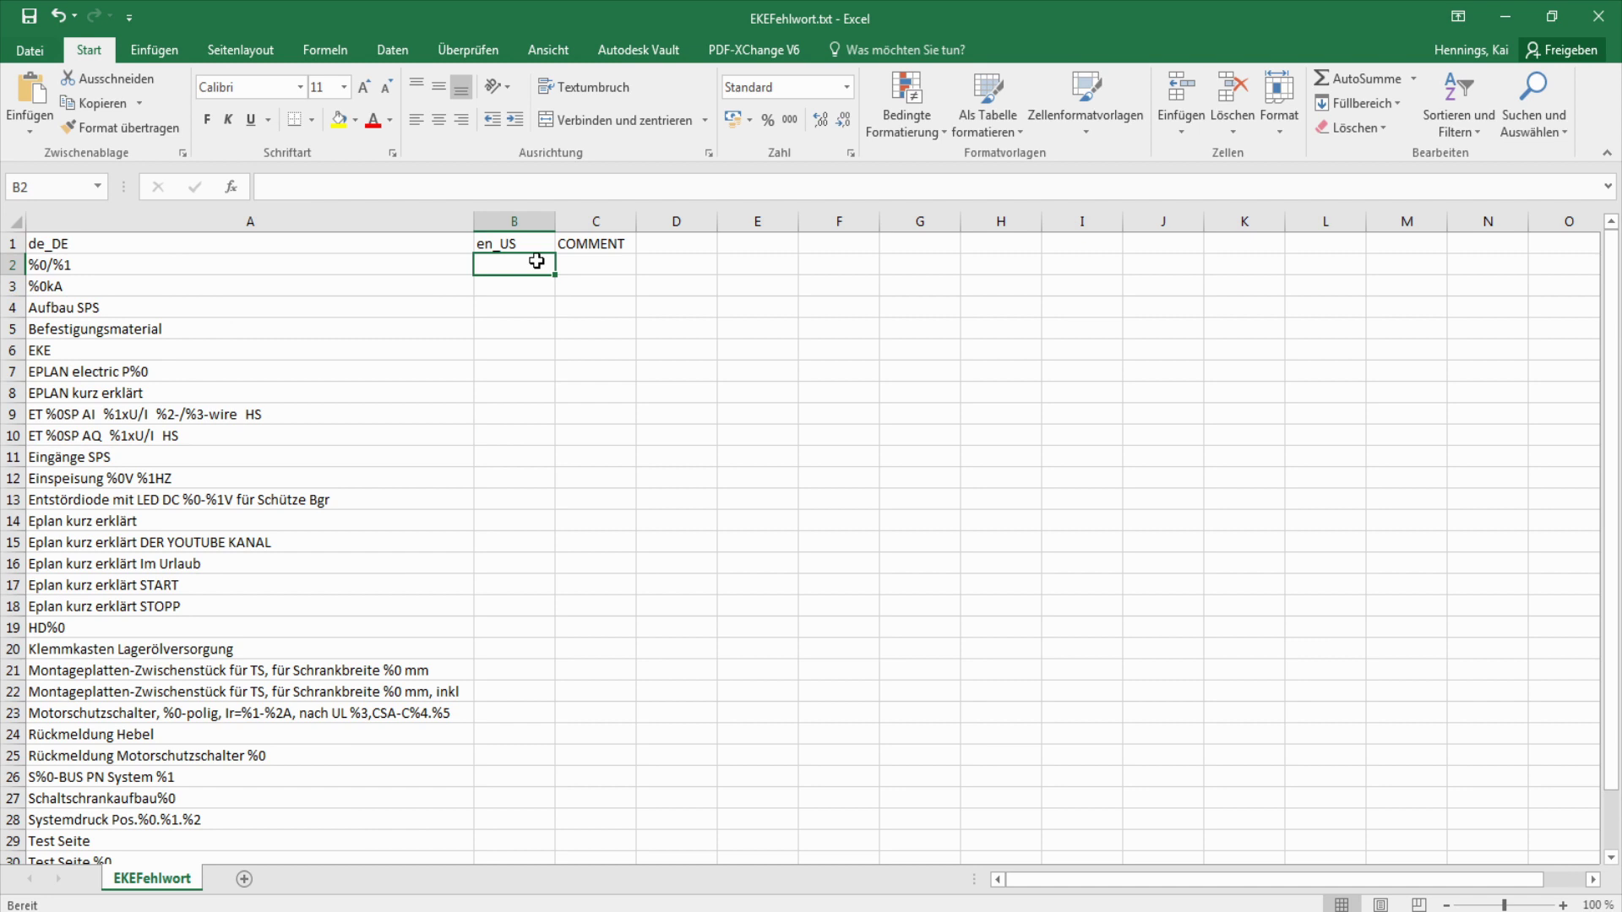
{"action": "key", "text": "ctrl+v"}
{"action": "scroll", "coordinate": [536, 261], "scroll_direction": "down", "scroll_amount": 3}
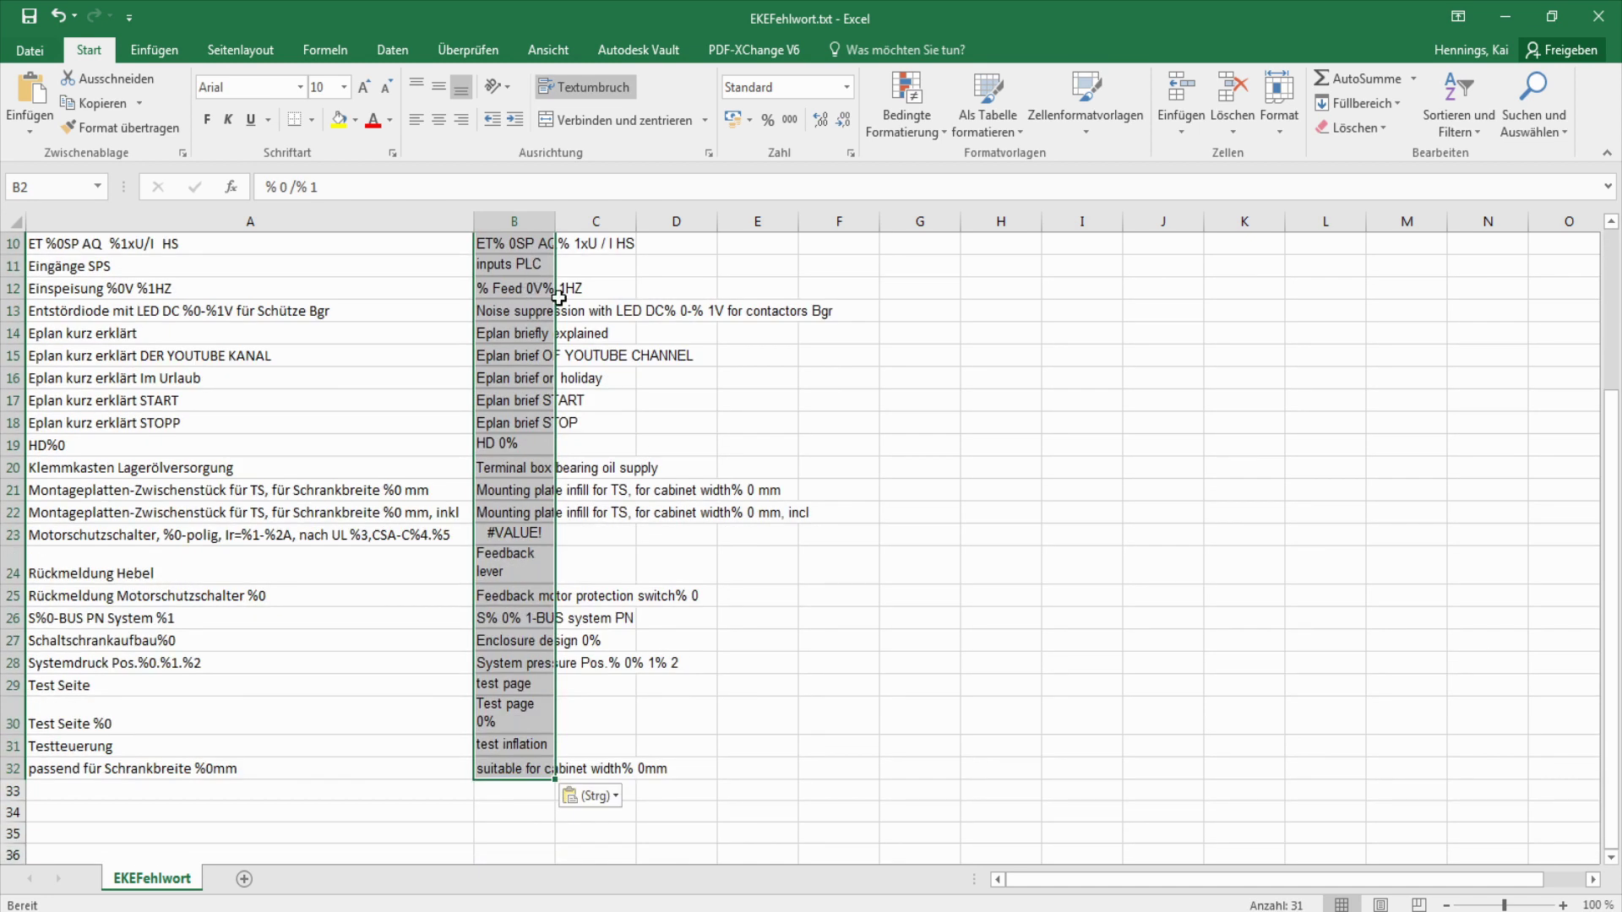
{"action": "left_click", "coordinate": [593, 327]}
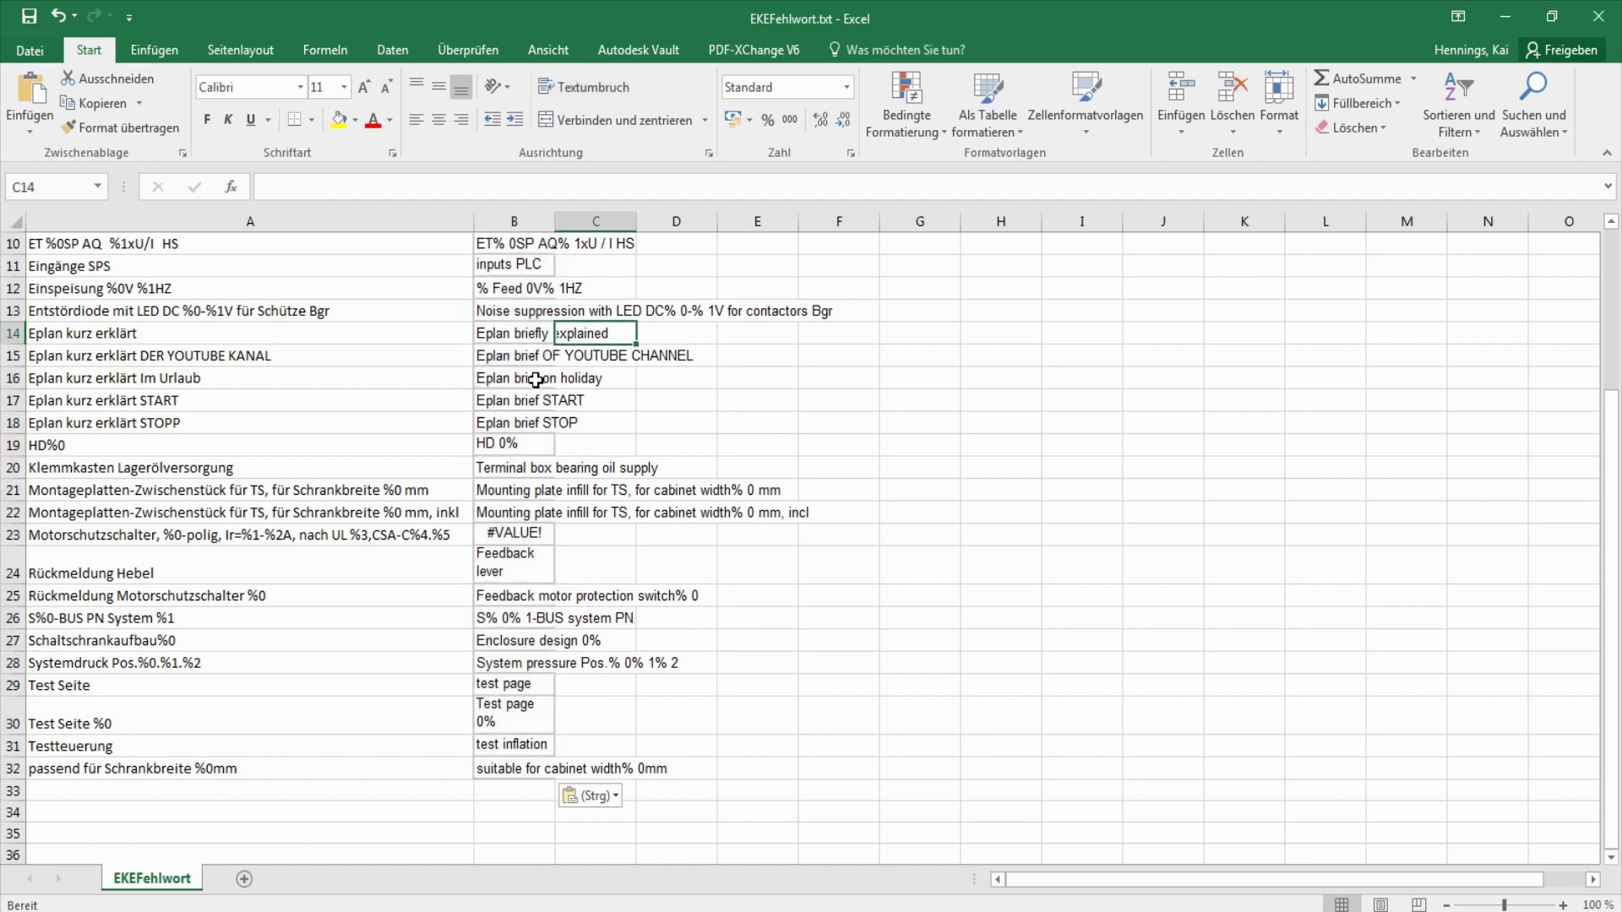